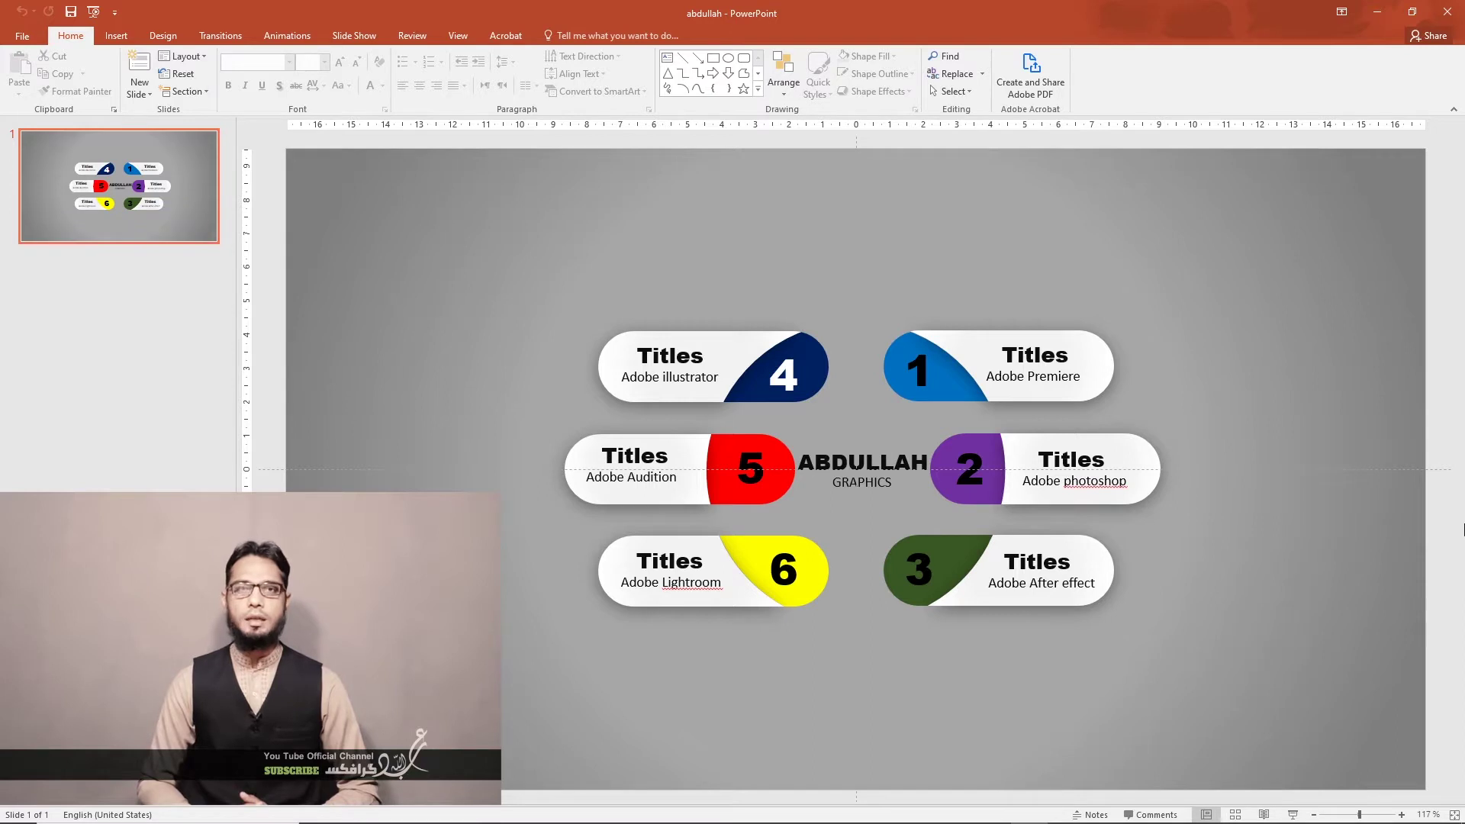
Open the File backstage Info page for the abdullah presentation
{"action": "left_click", "coordinate": [25, 36]}
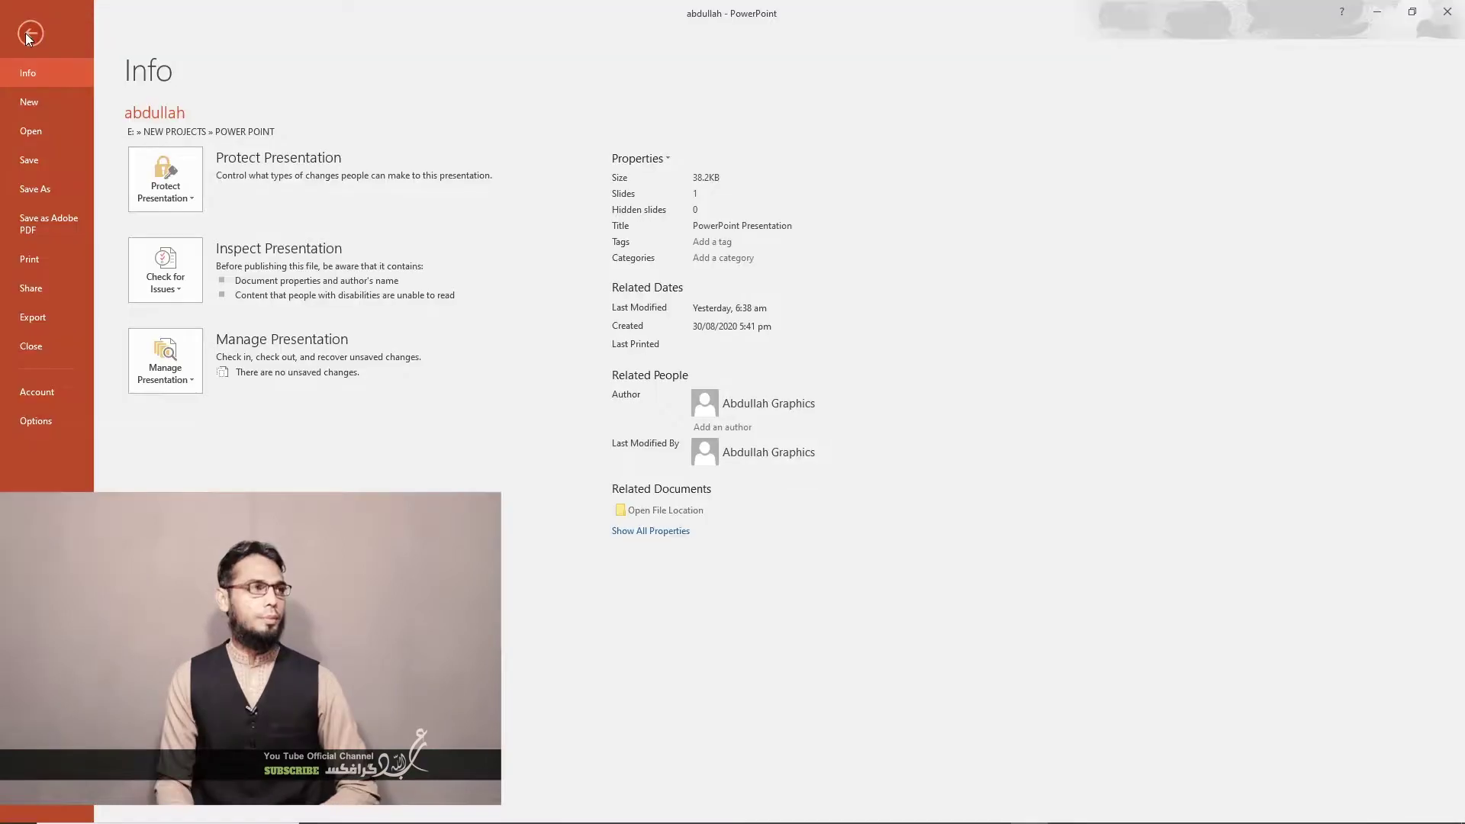
Create a new blank presentation, Presentation1
{"action": "left_click", "coordinate": [39, 103]}
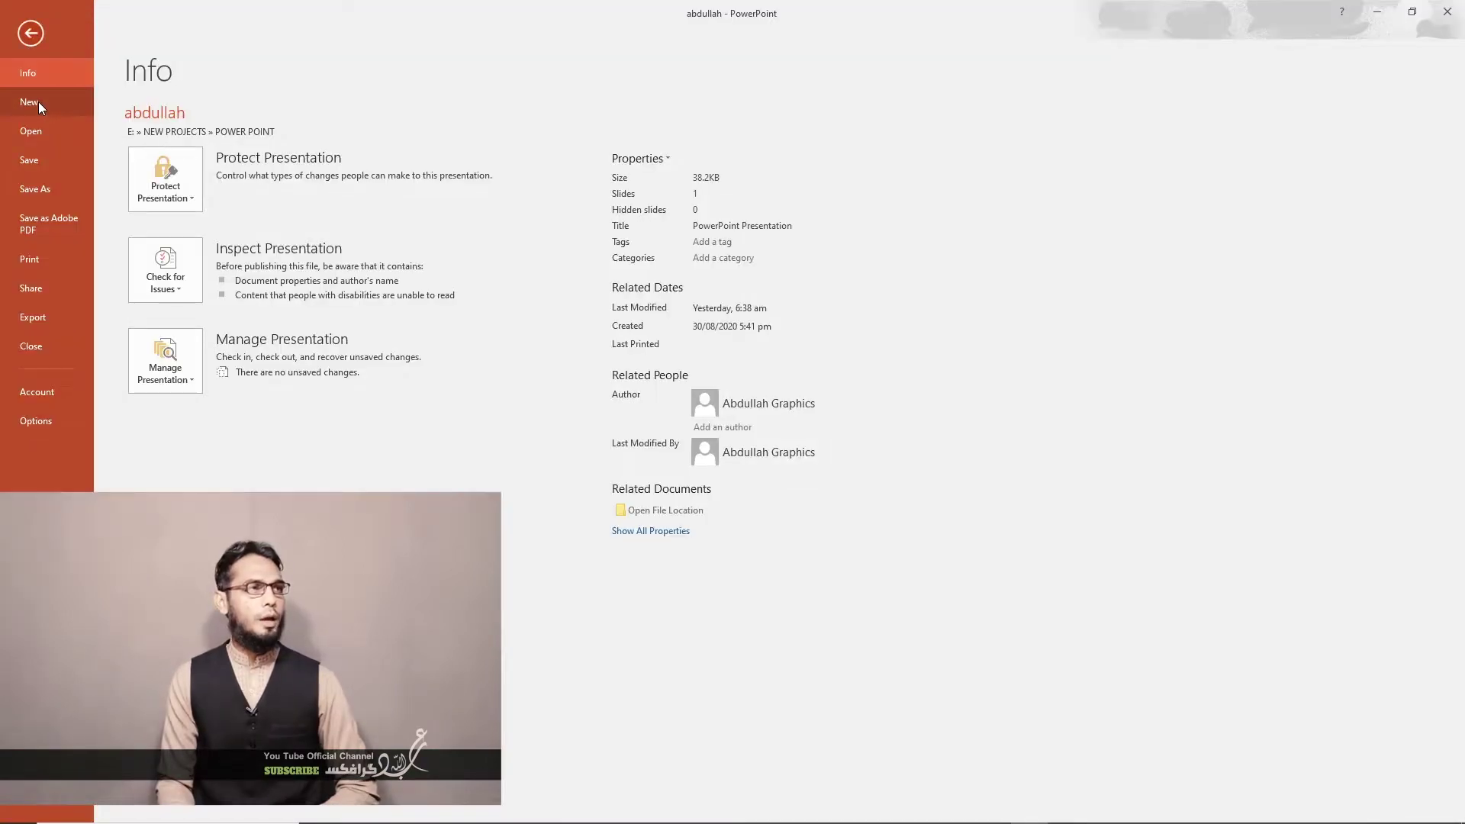
{"action": "left_click", "coordinate": [235, 226]}
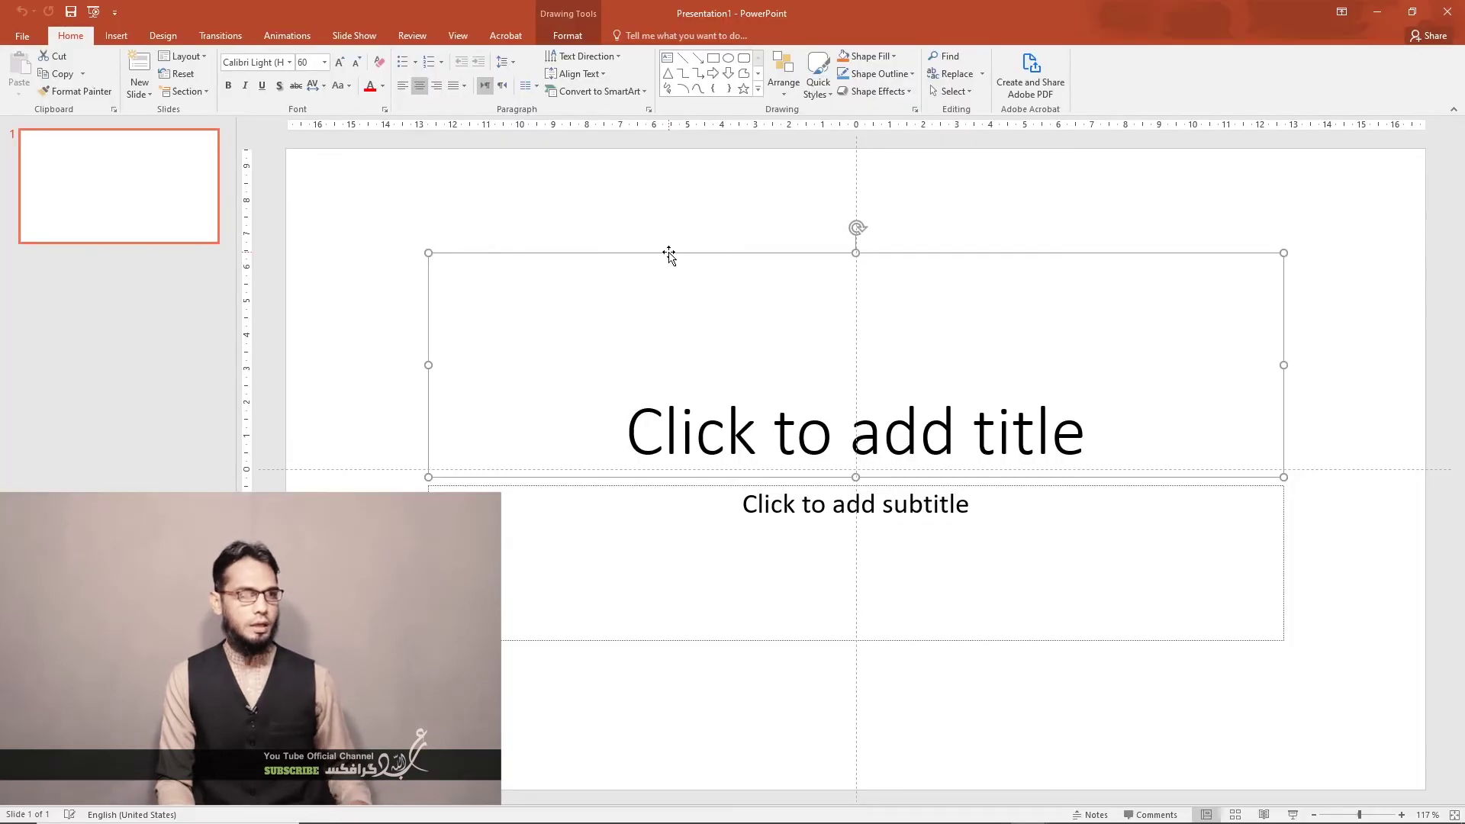
Delete the title and subtitle placeholders and turn on the View tab's Guides
{"action": "key", "text": "Delete"}
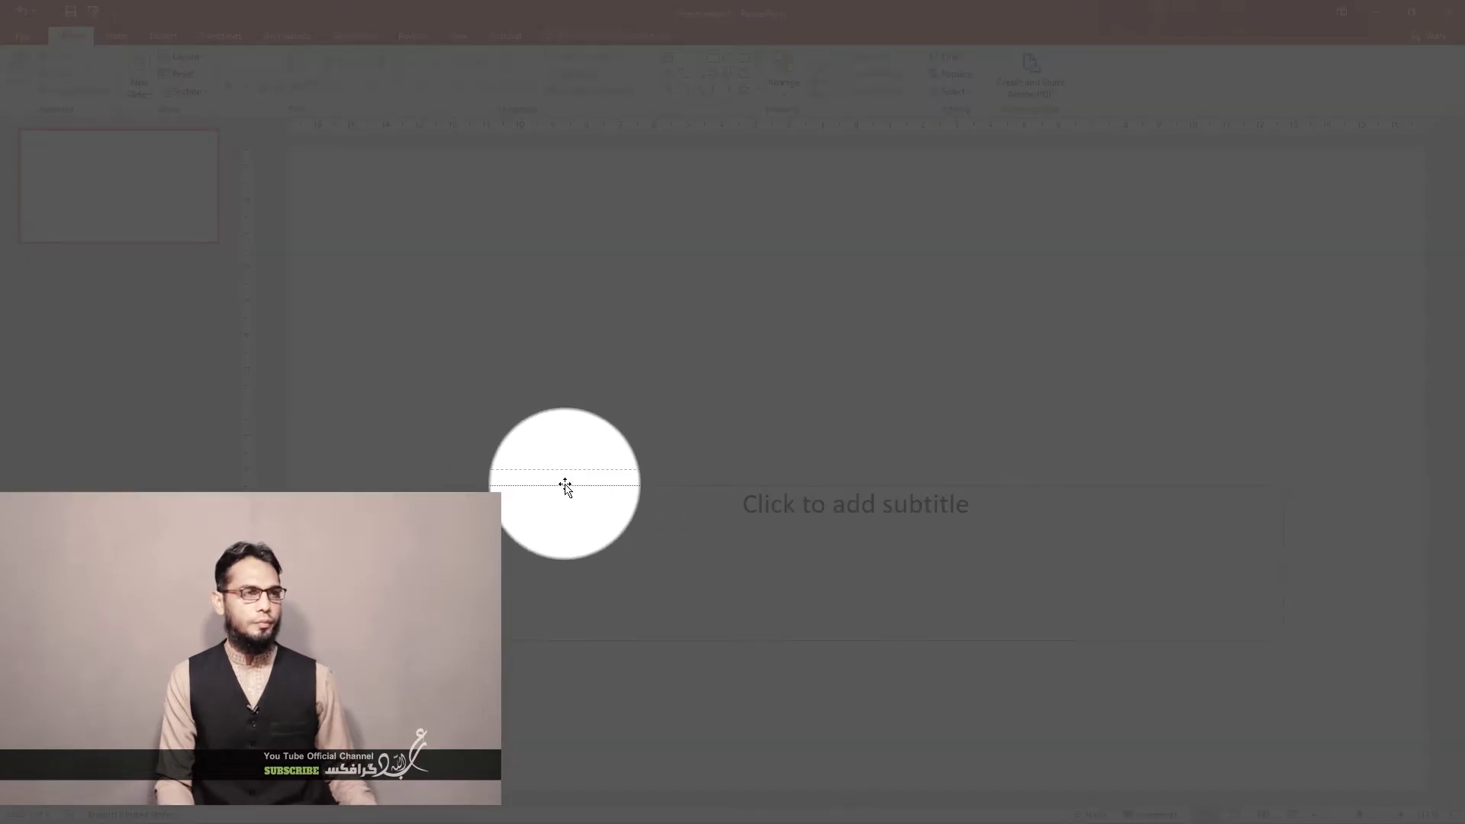
{"action": "left_click_drag", "start_coordinate": [565, 486], "coordinate": [565, 485]}
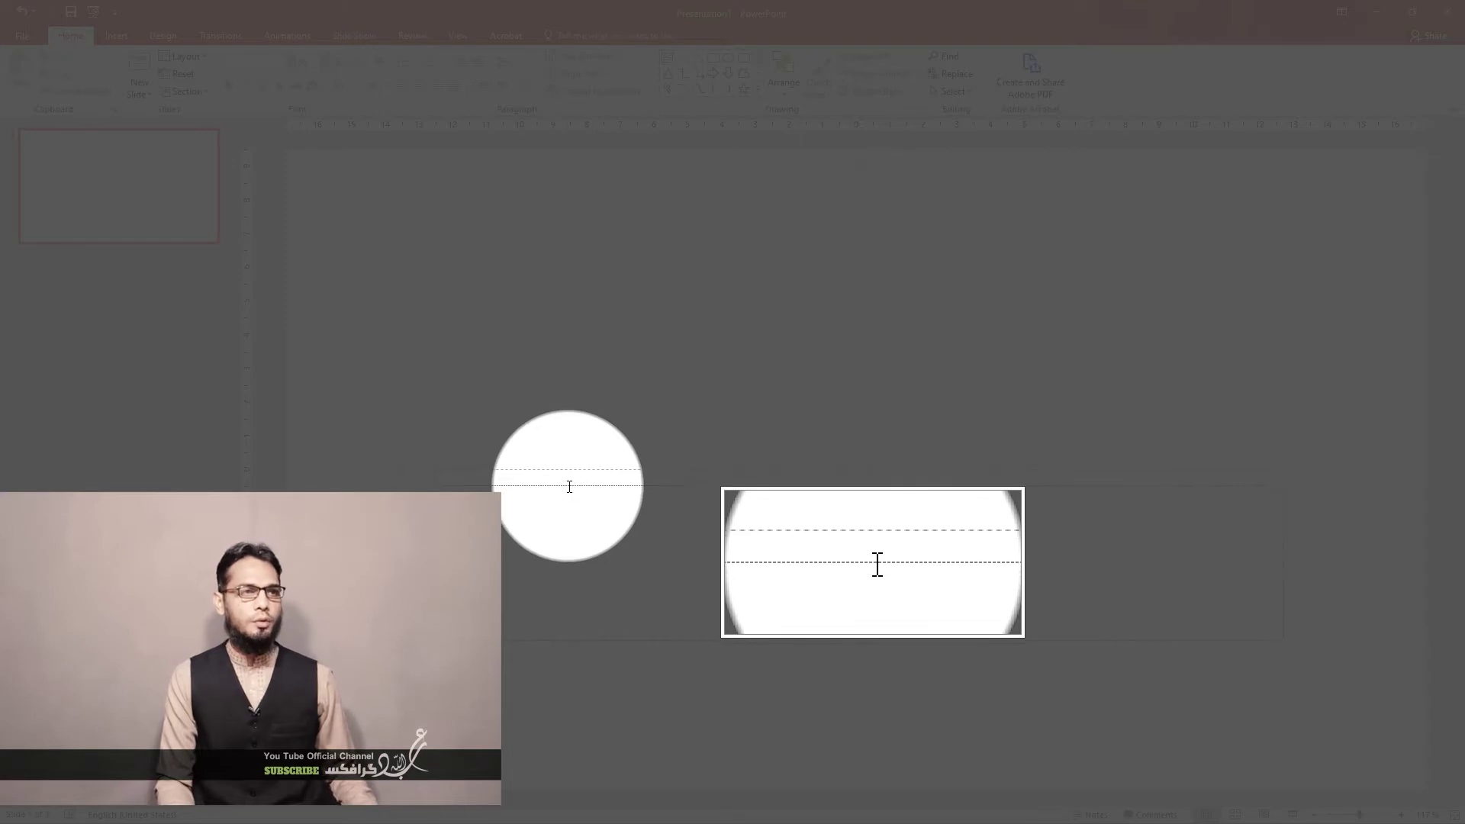
{"action": "left_click", "coordinate": [568, 484]}
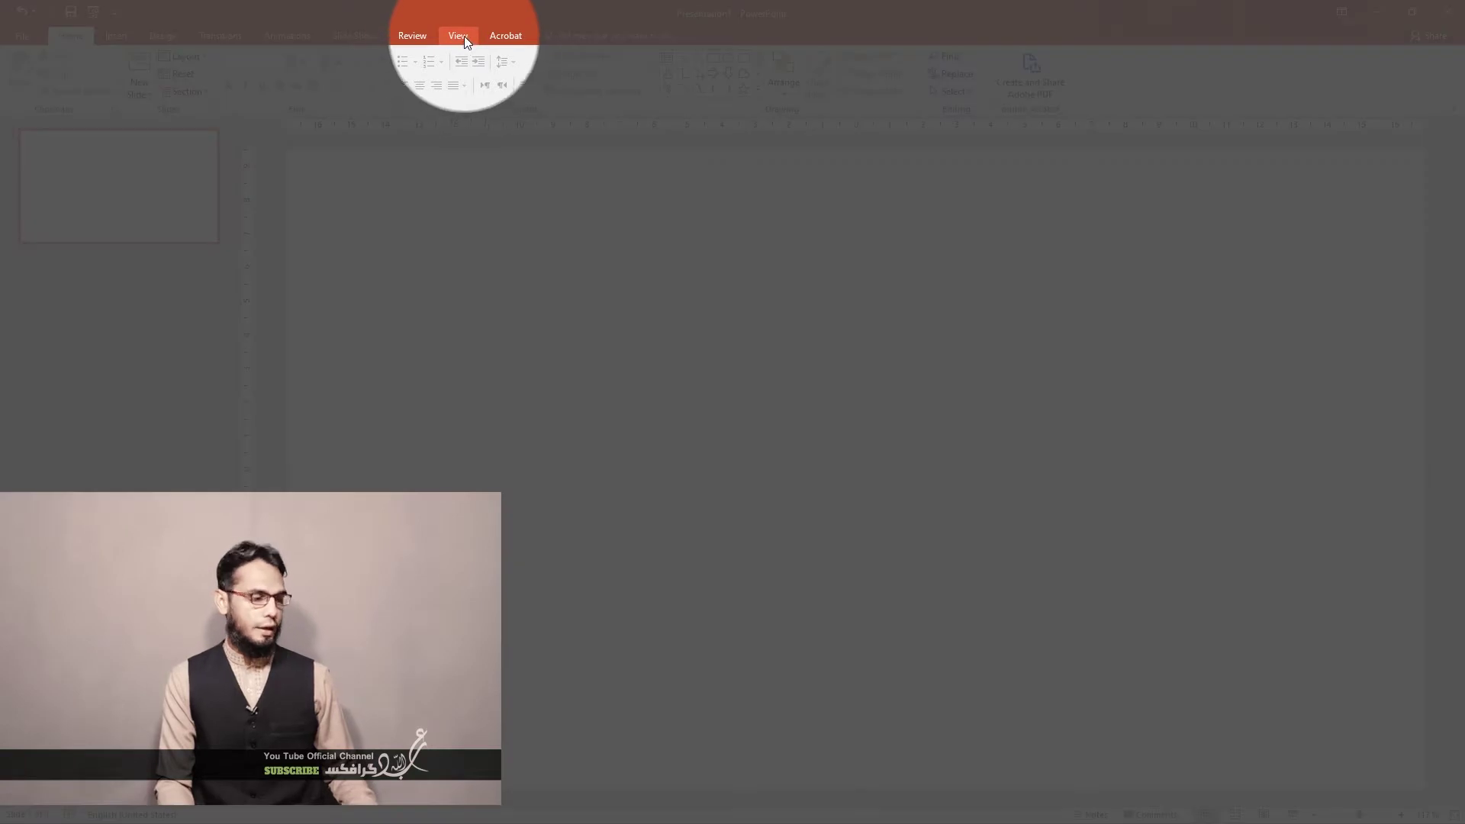
{"action": "left_click", "coordinate": [465, 36]}
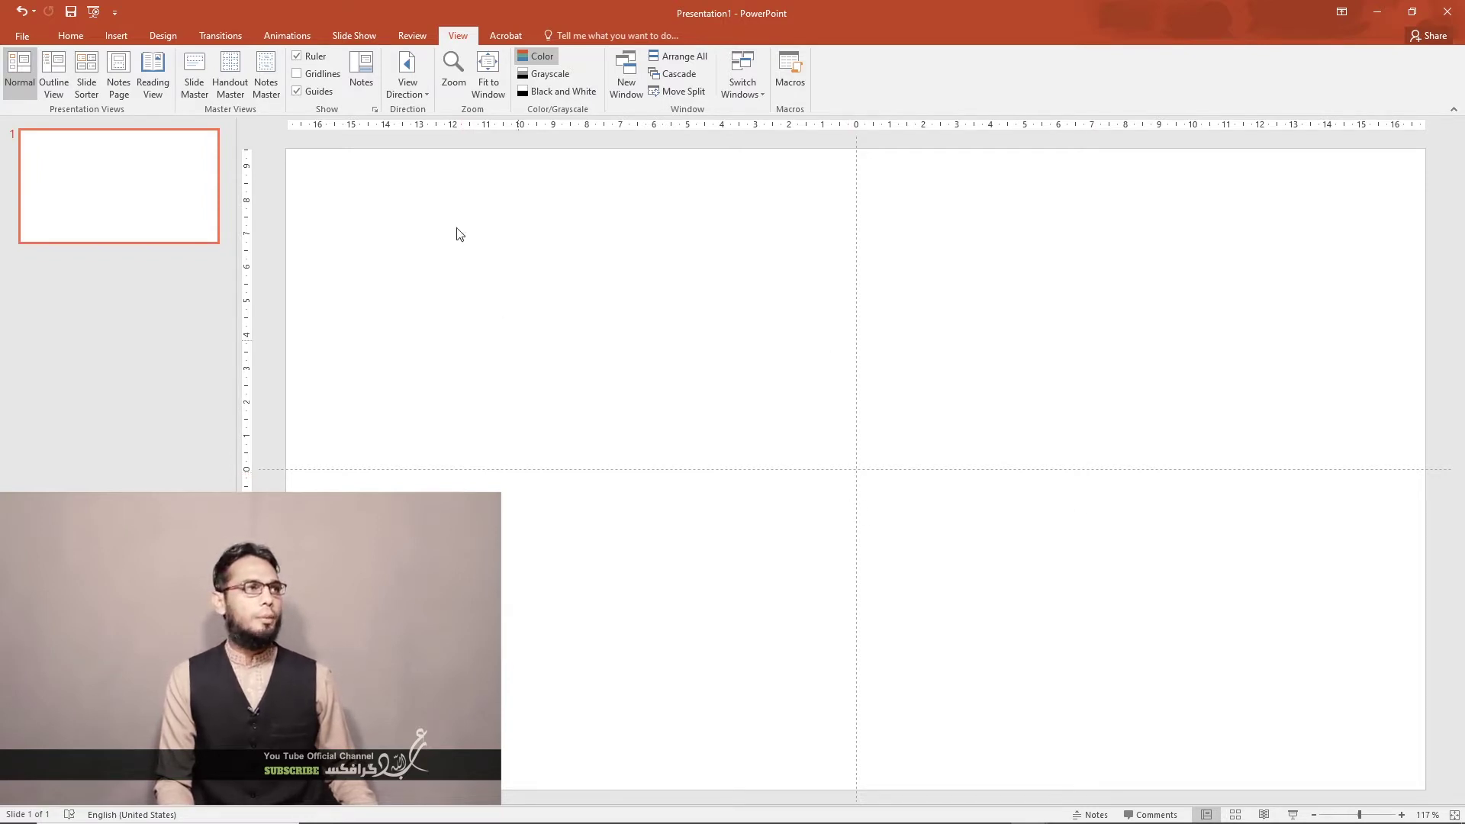
{"action": "left_click", "coordinate": [74, 40]}
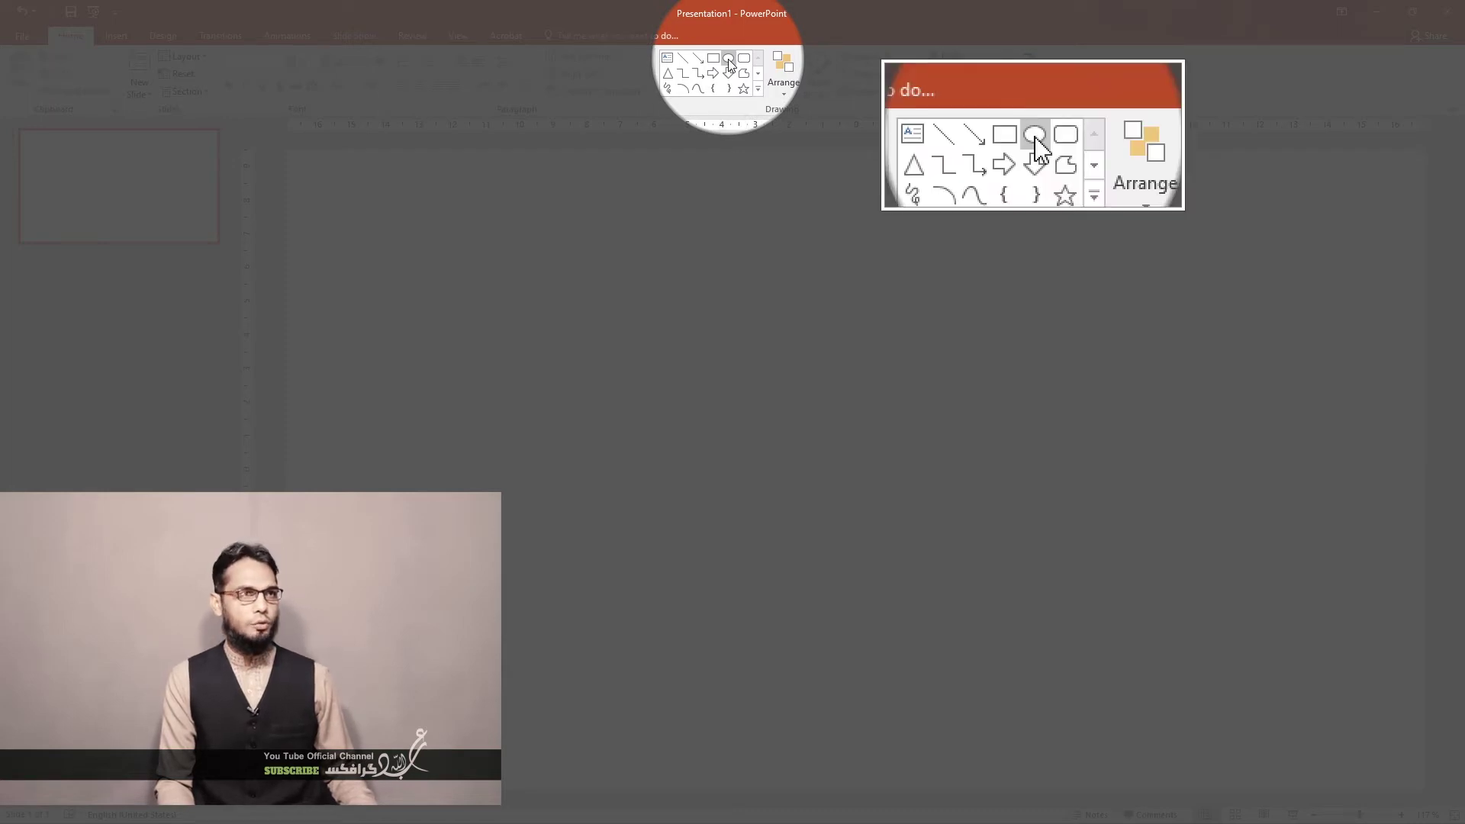
Draw a blue oval and size it to a 9 cm circle
{"action": "left_click", "coordinate": [729, 60]}
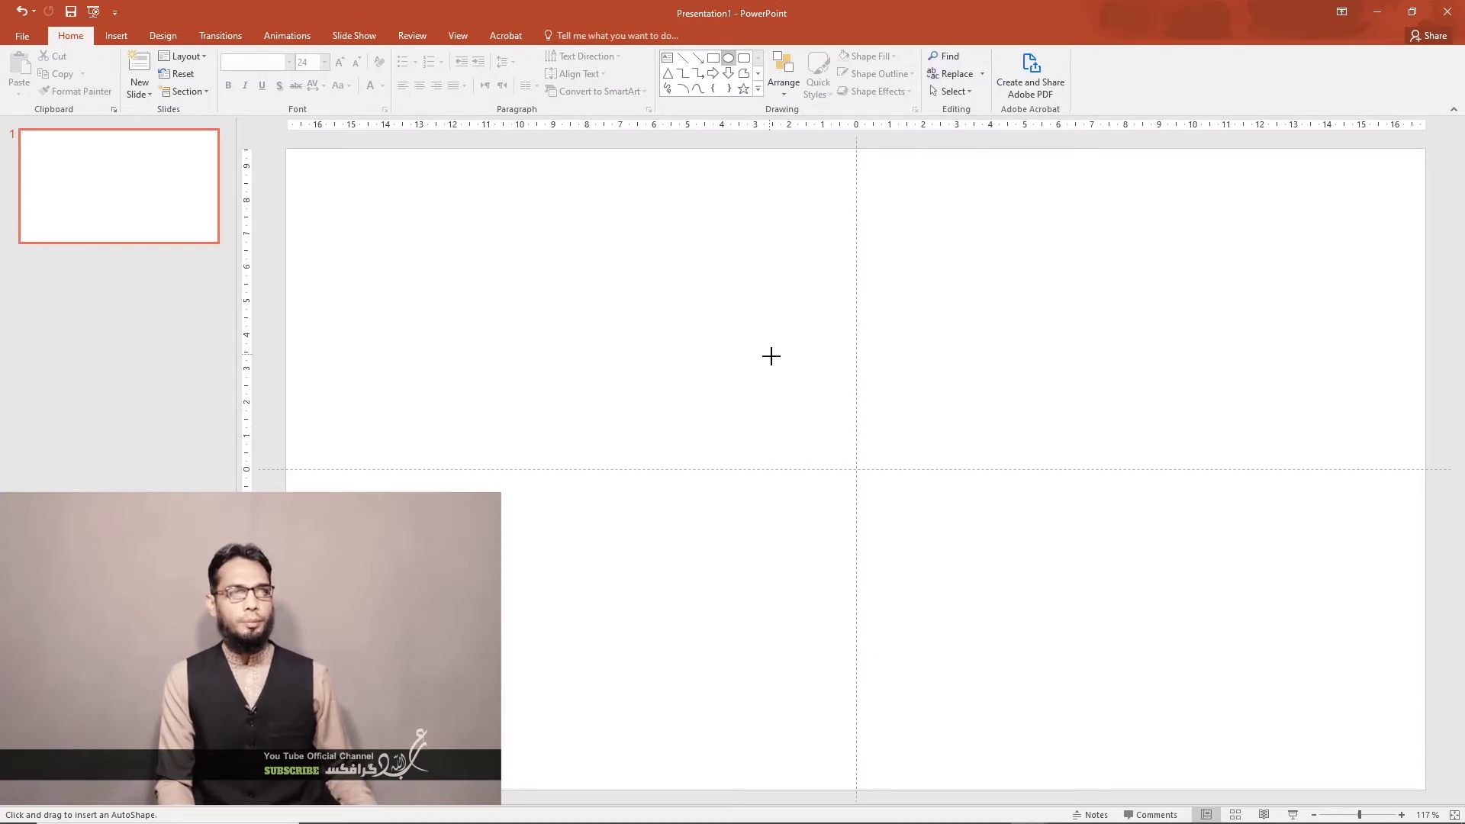
{"action": "left_click_drag", "start_coordinate": [771, 356], "coordinate": [989, 615]}
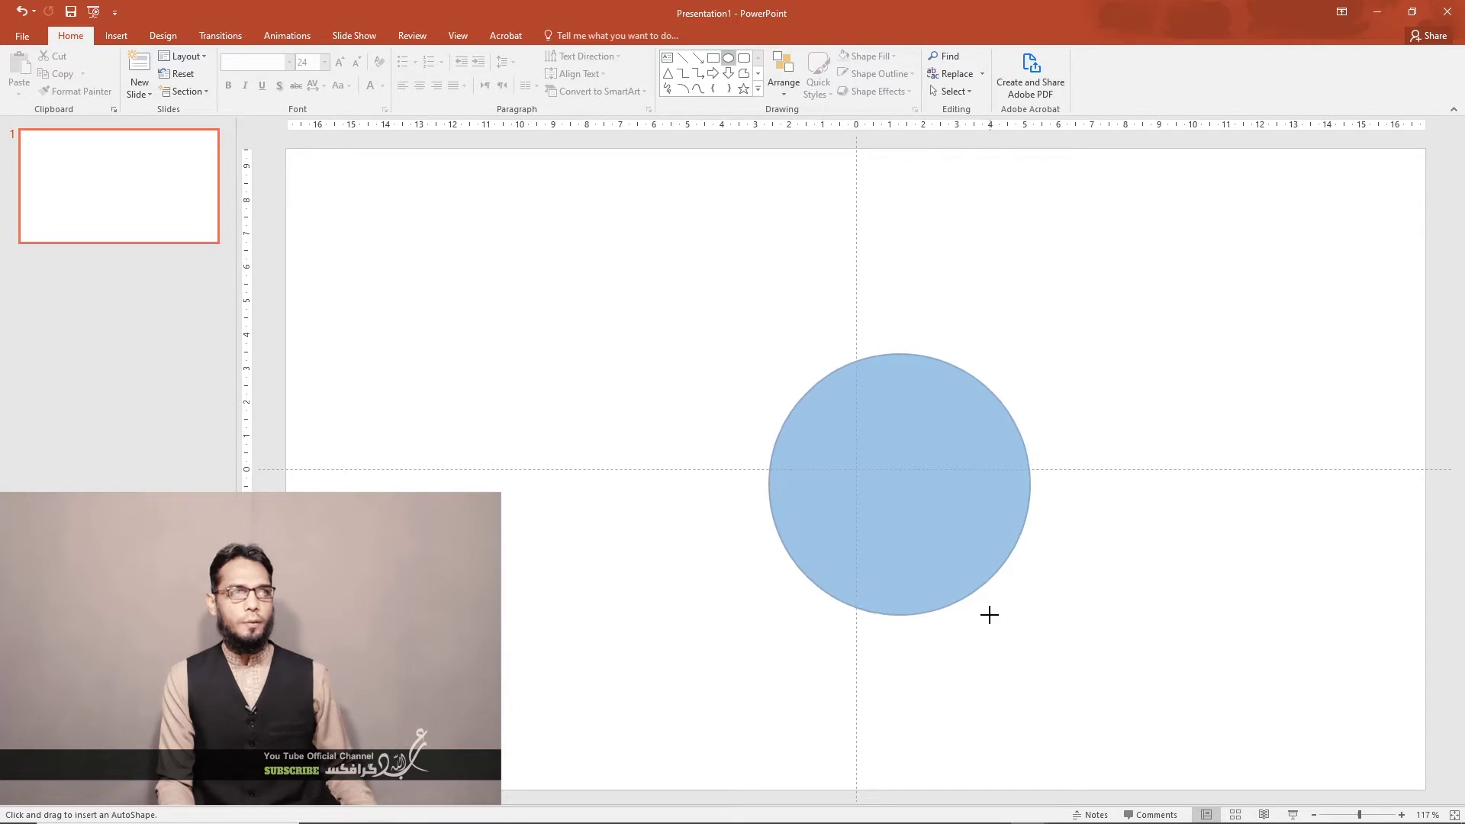
{"action": "left_click_drag", "start_coordinate": [989, 615], "coordinate": [992, 617]}
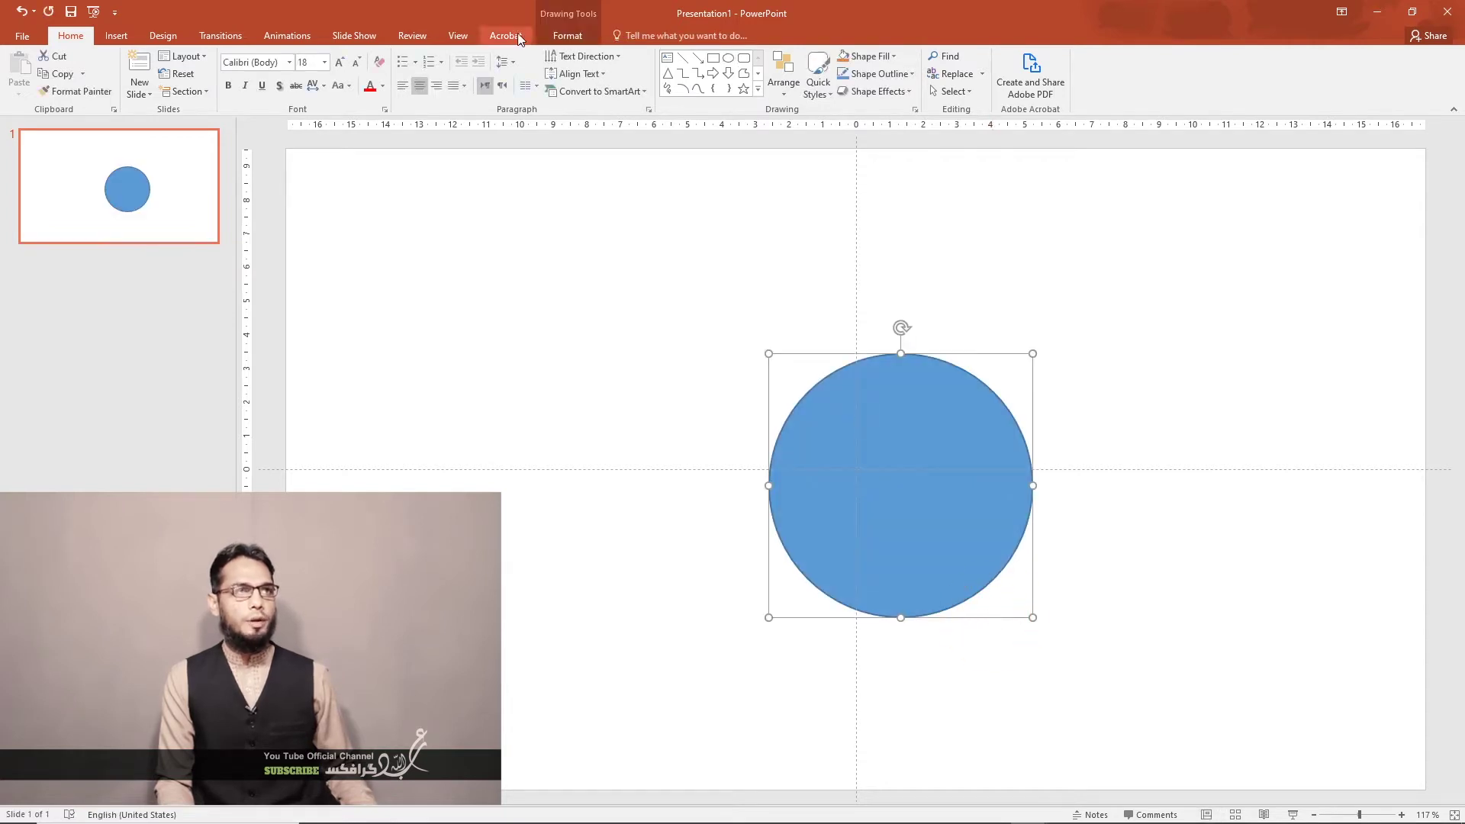
{"action": "left_click", "coordinate": [569, 35]}
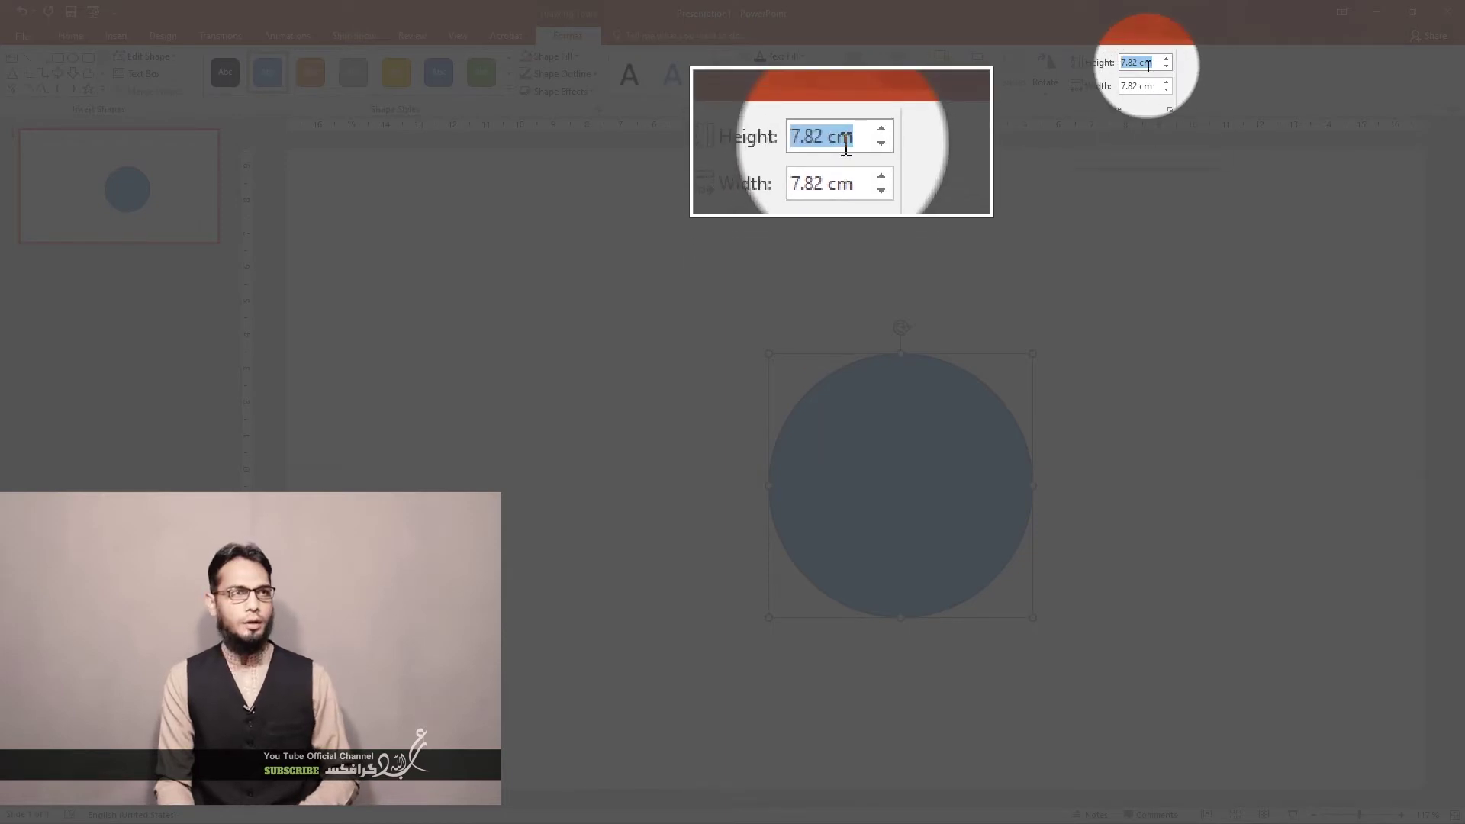
{"action": "type", "text": "9"}
{"action": "left_click", "coordinate": [1156, 86]}
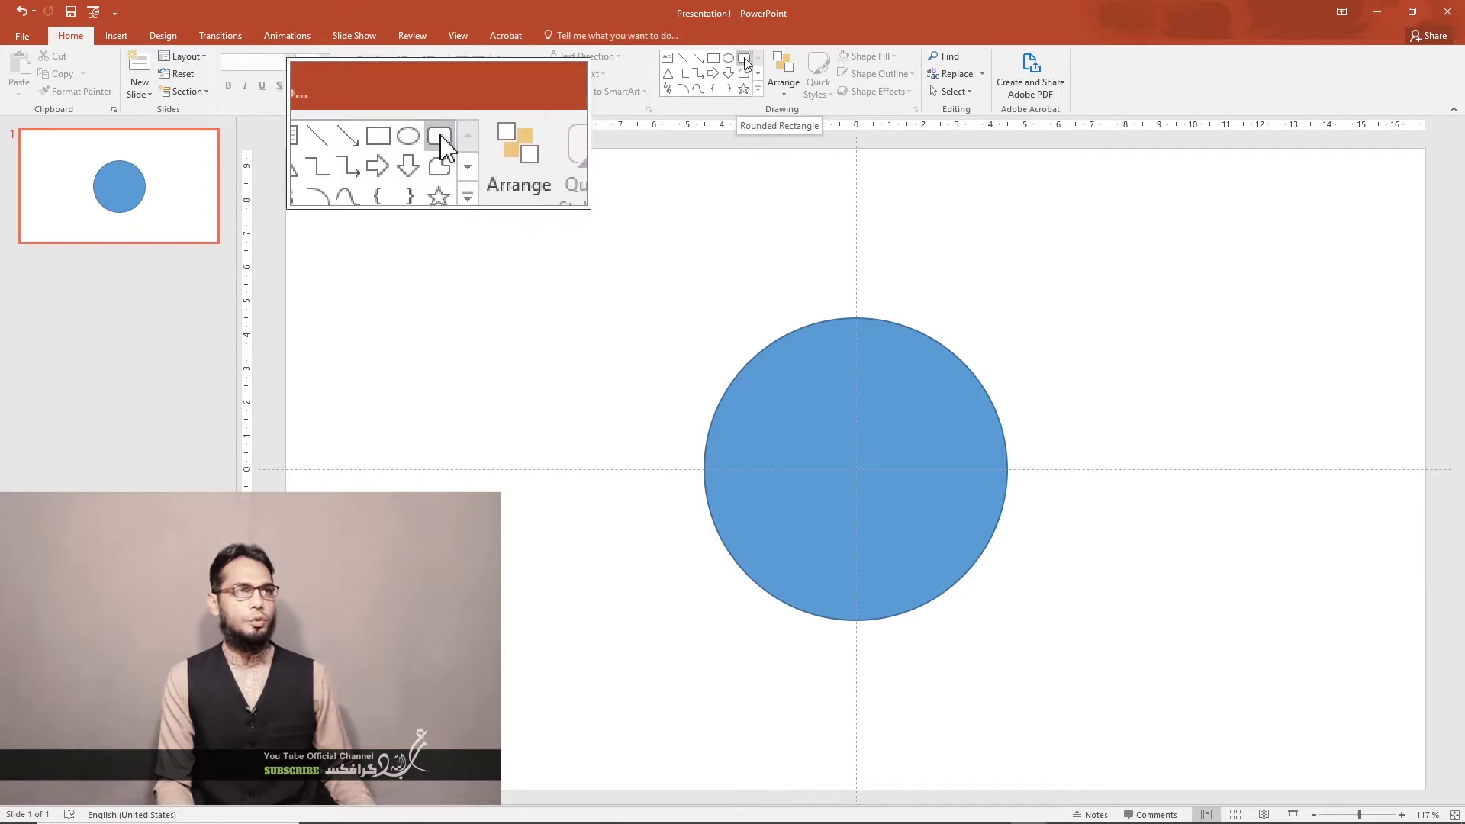
Draw a rounded rectangle over the circle's upper left, 2.5 cm high and 6.5 cm wide
{"action": "left_click", "coordinate": [745, 63]}
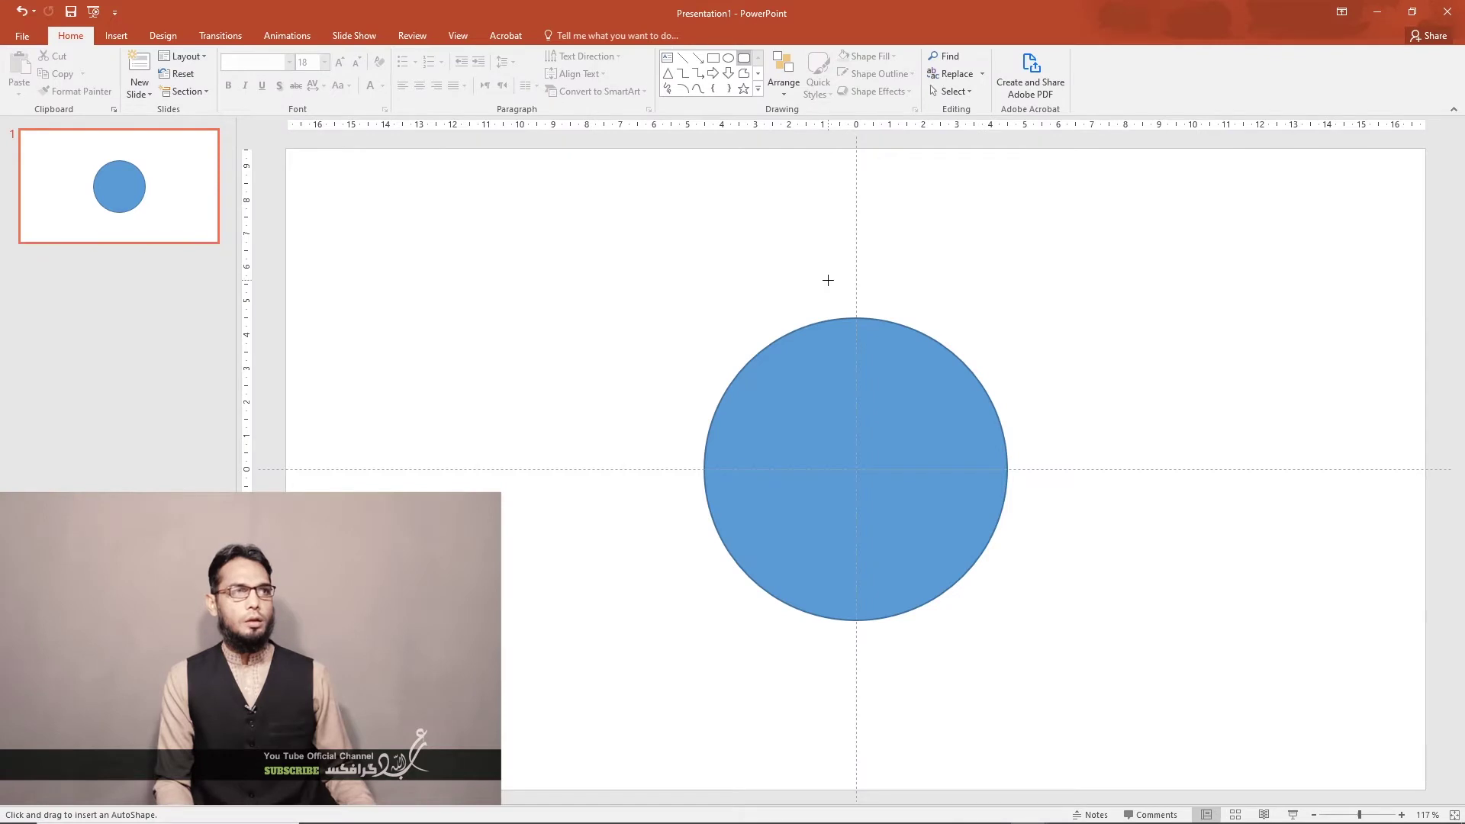
{"action": "left_click_drag", "start_coordinate": [628, 335], "coordinate": [832, 401]}
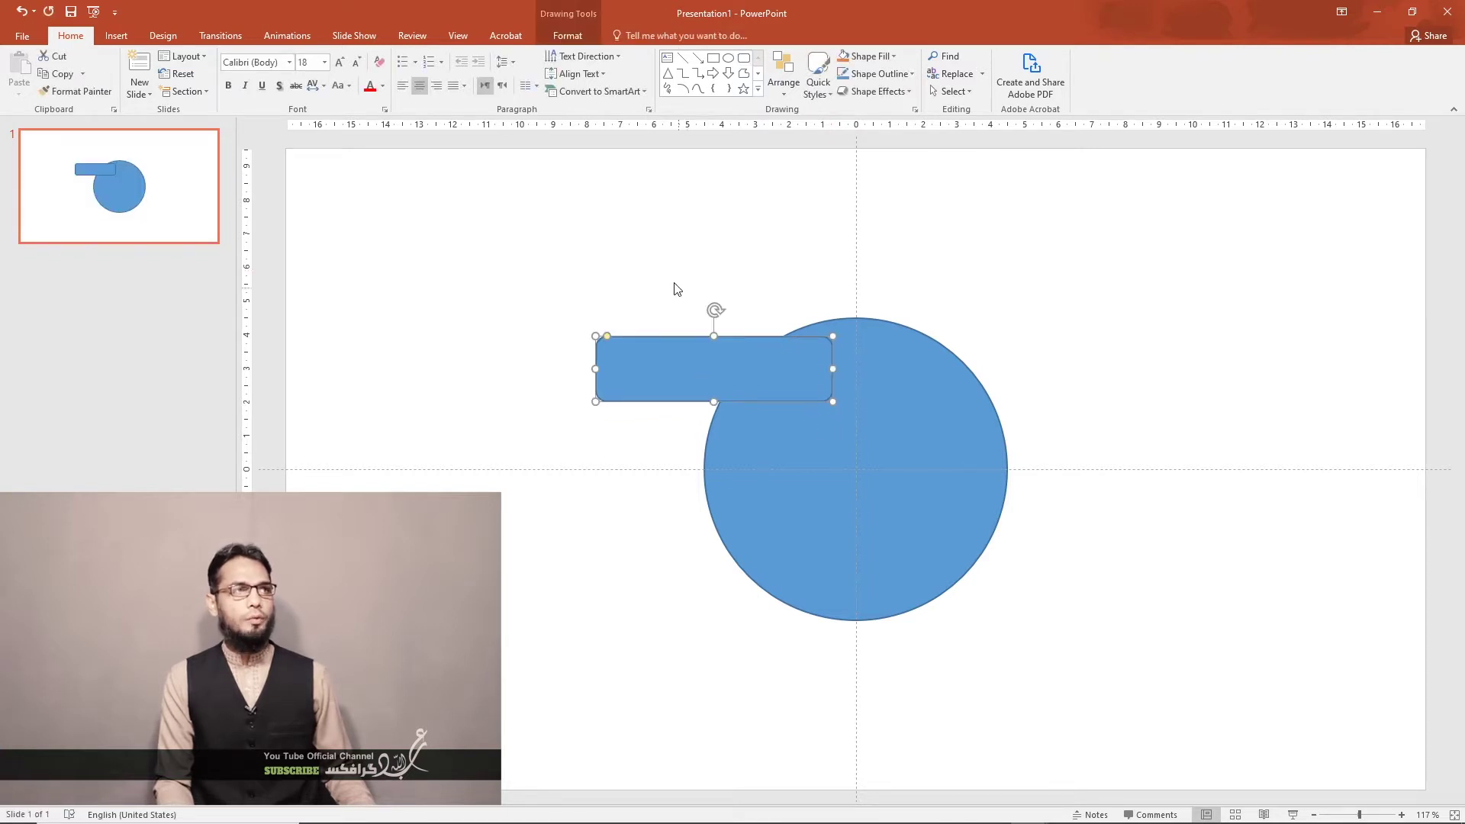
{"action": "left_click", "coordinate": [569, 38]}
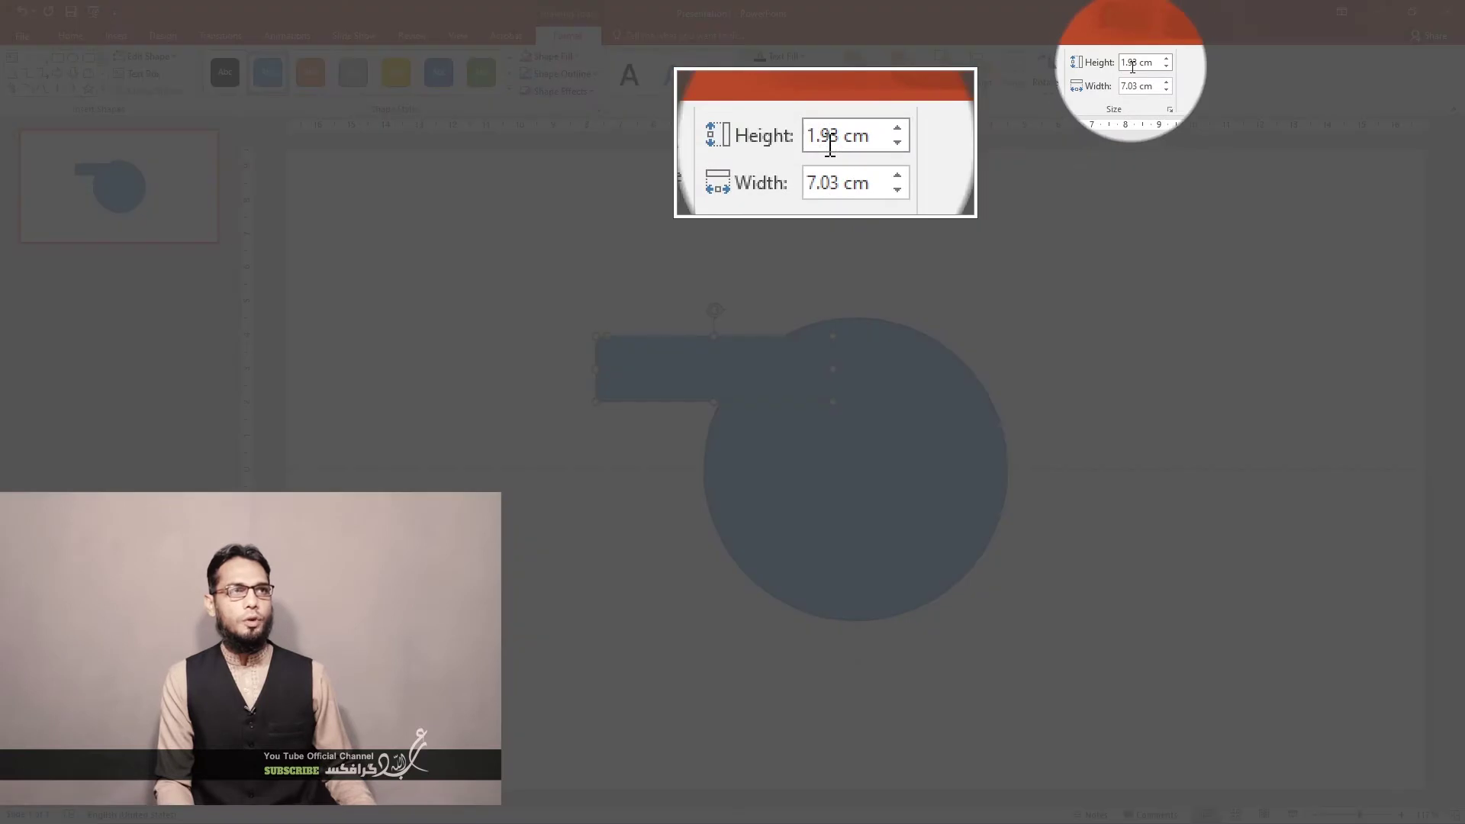
{"action": "double_click", "coordinate": [1153, 64]}
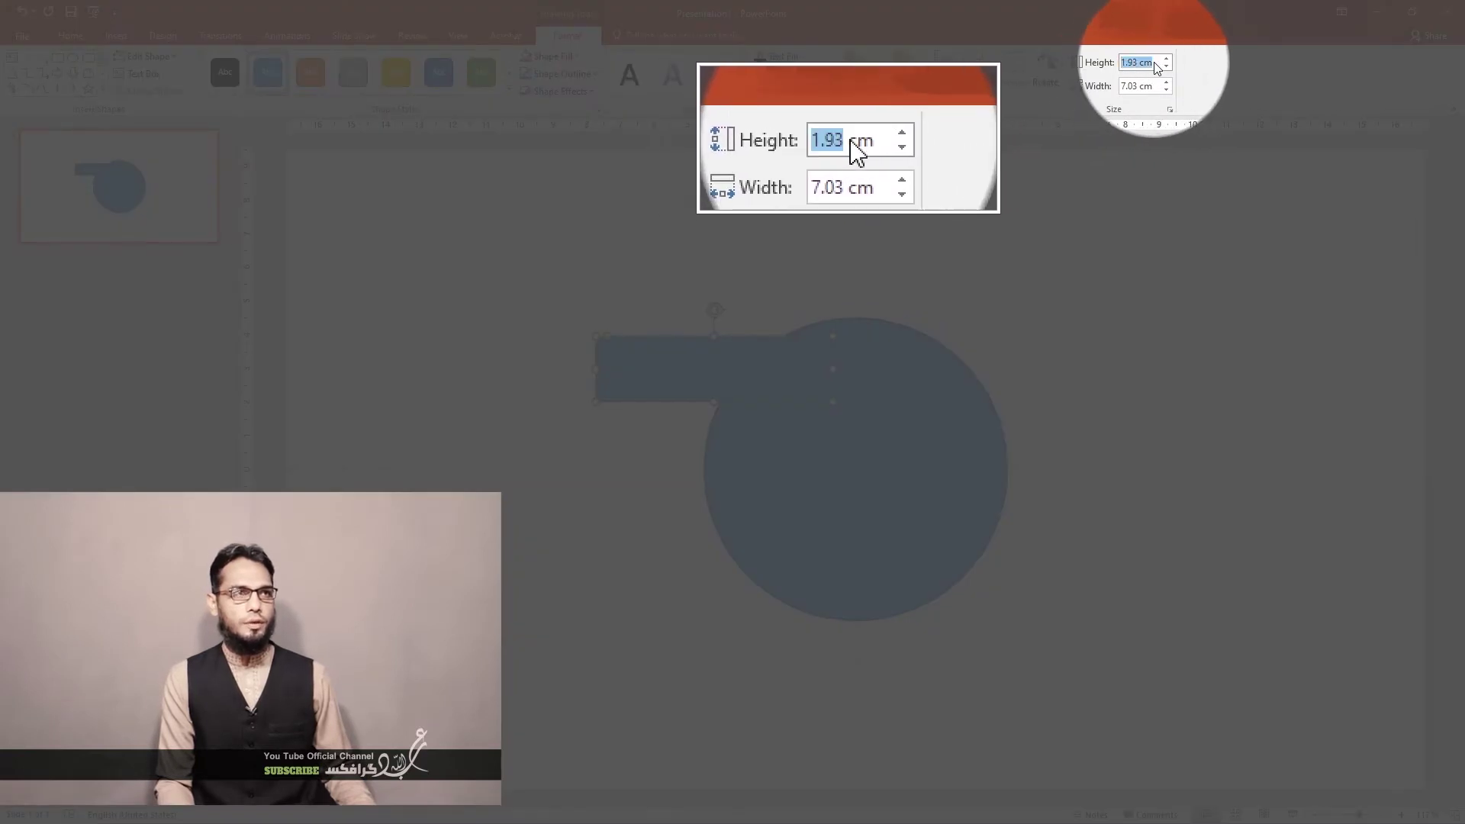
{"action": "type", "text": "2.5"}
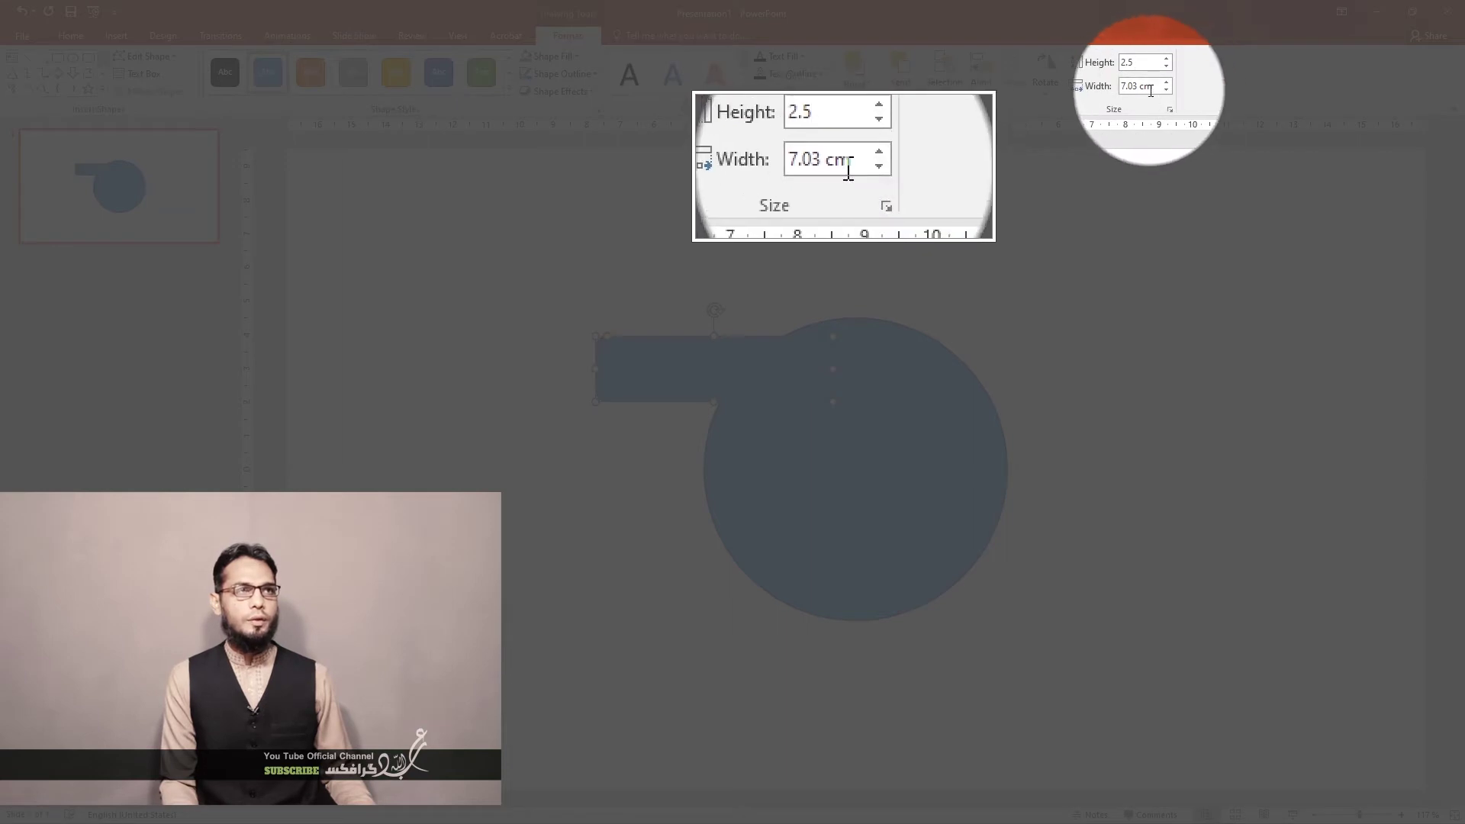
{"action": "left_click", "coordinate": [1119, 86]}
{"action": "left_click", "coordinate": [1119, 85]}
{"action": "left_click_drag", "start_coordinate": [1119, 85], "coordinate": [1152, 85]}
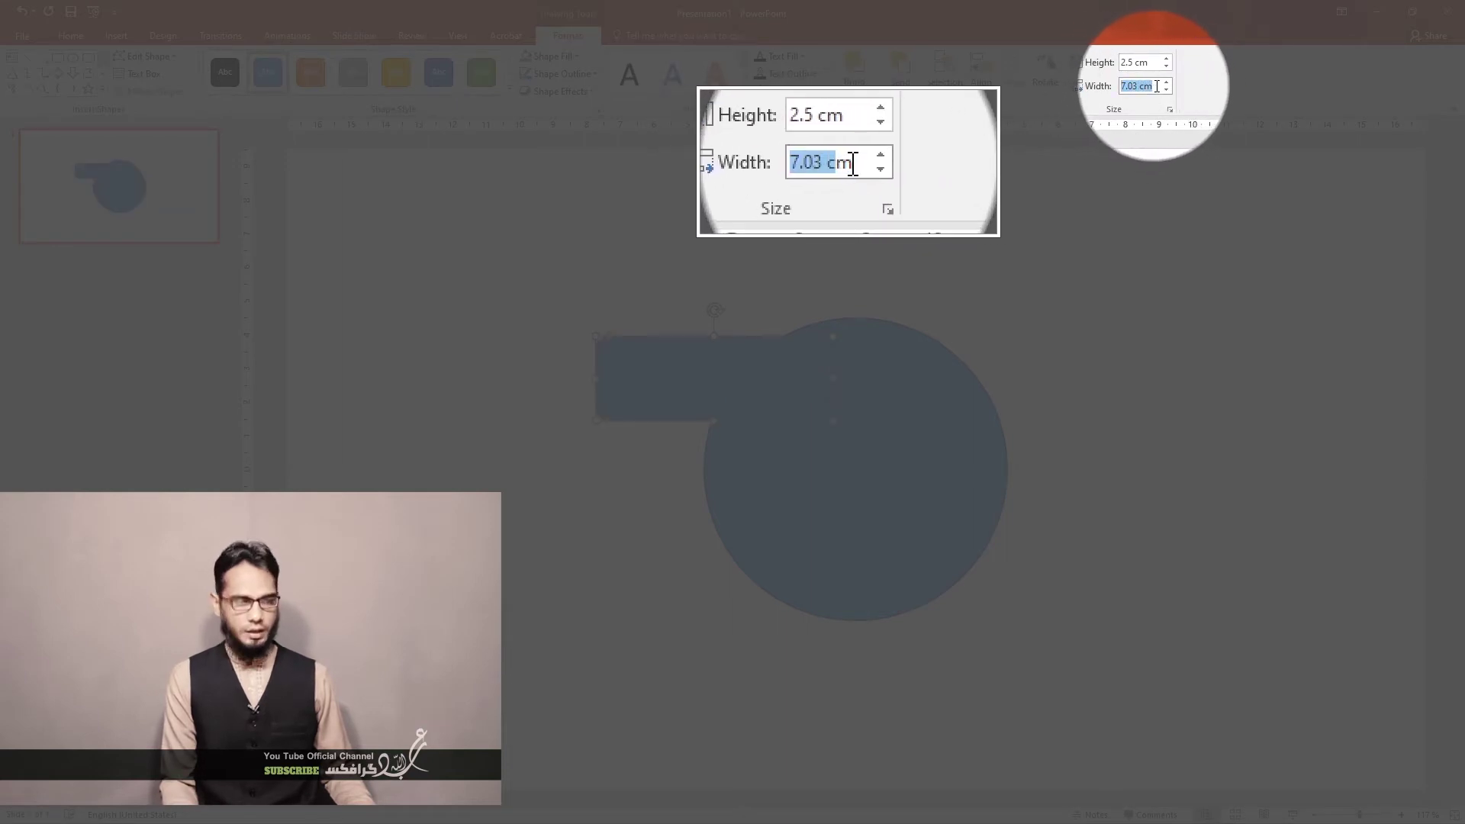
{"action": "type", "text": "6.5"}
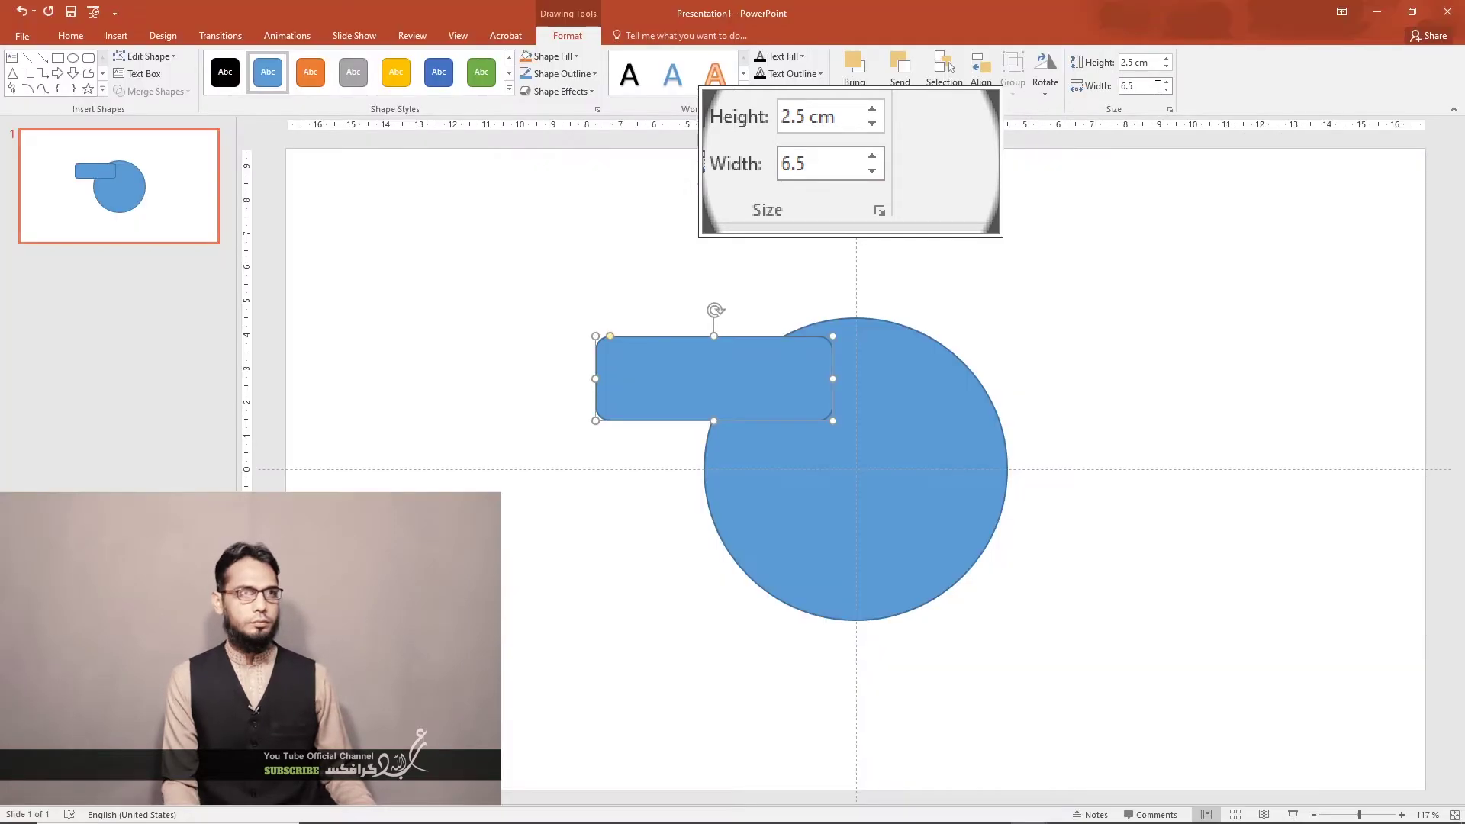
{"action": "key", "text": "Return"}
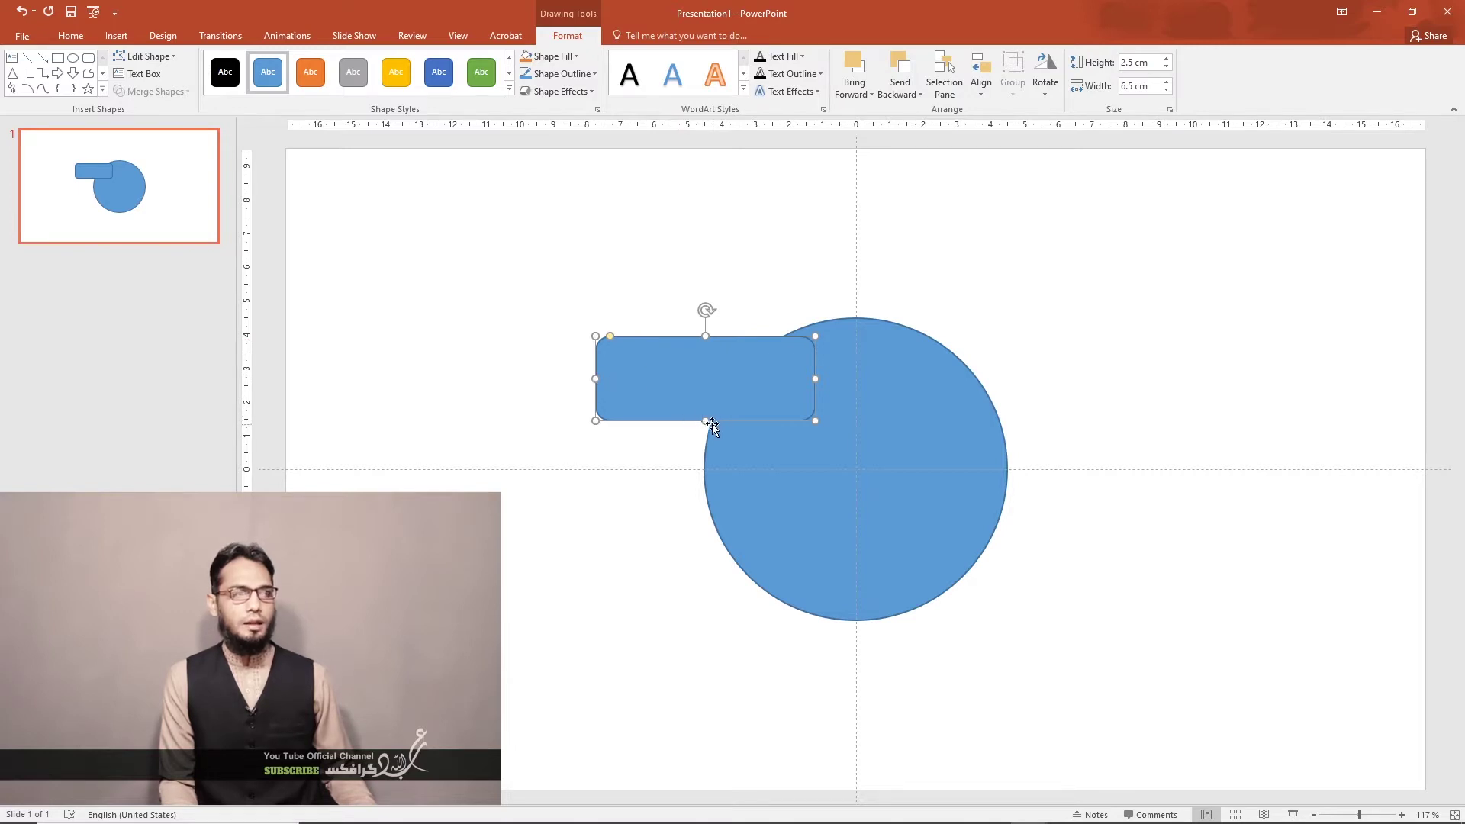
Shorten the rectangle, round its ends fully into a pill, and snap it to the circle's top
{"action": "left_click_drag", "start_coordinate": [705, 420], "coordinate": [704, 405]}
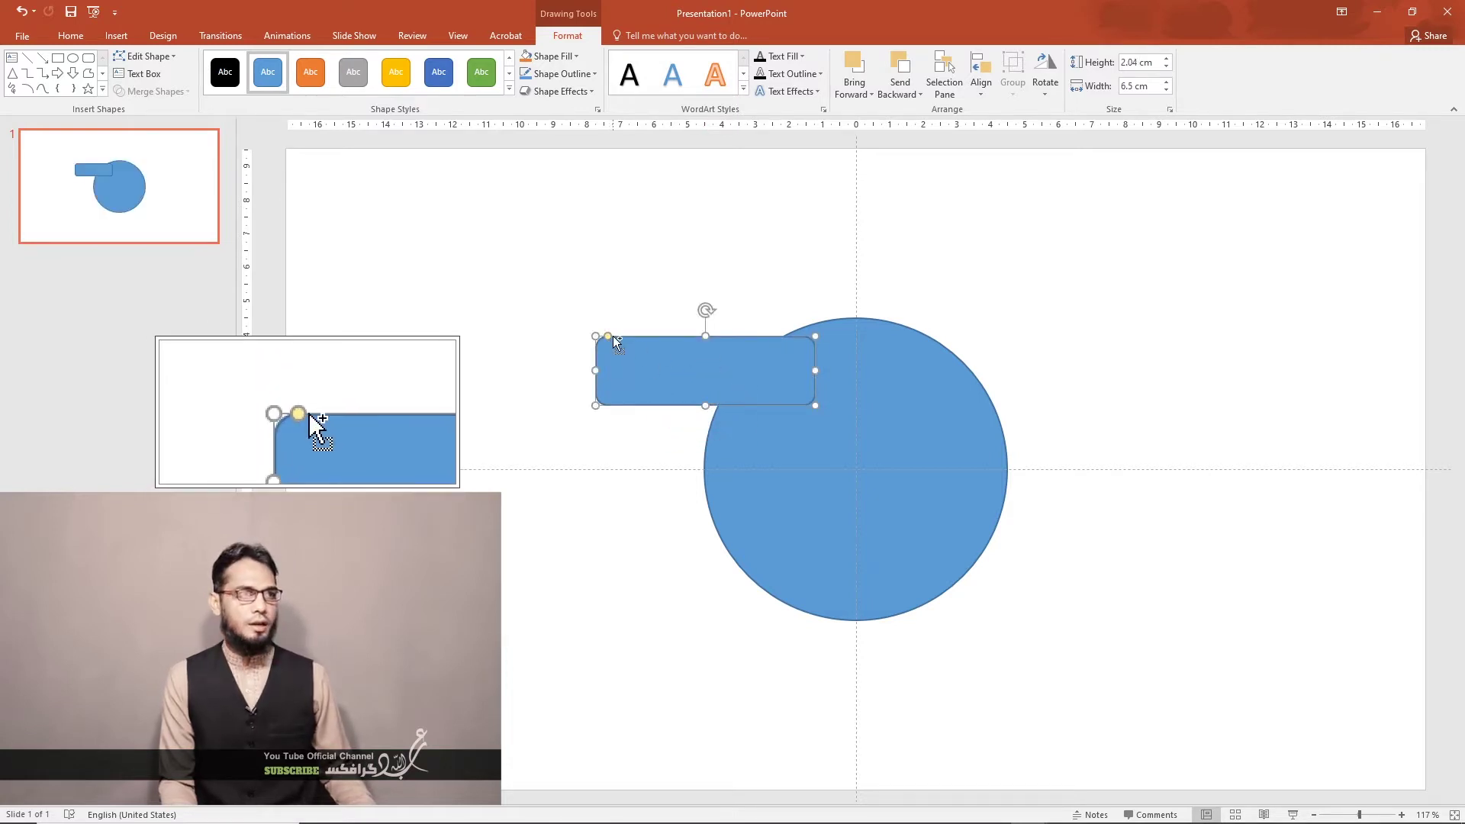
{"action": "left_click_drag", "start_coordinate": [611, 337], "coordinate": [674, 342]}
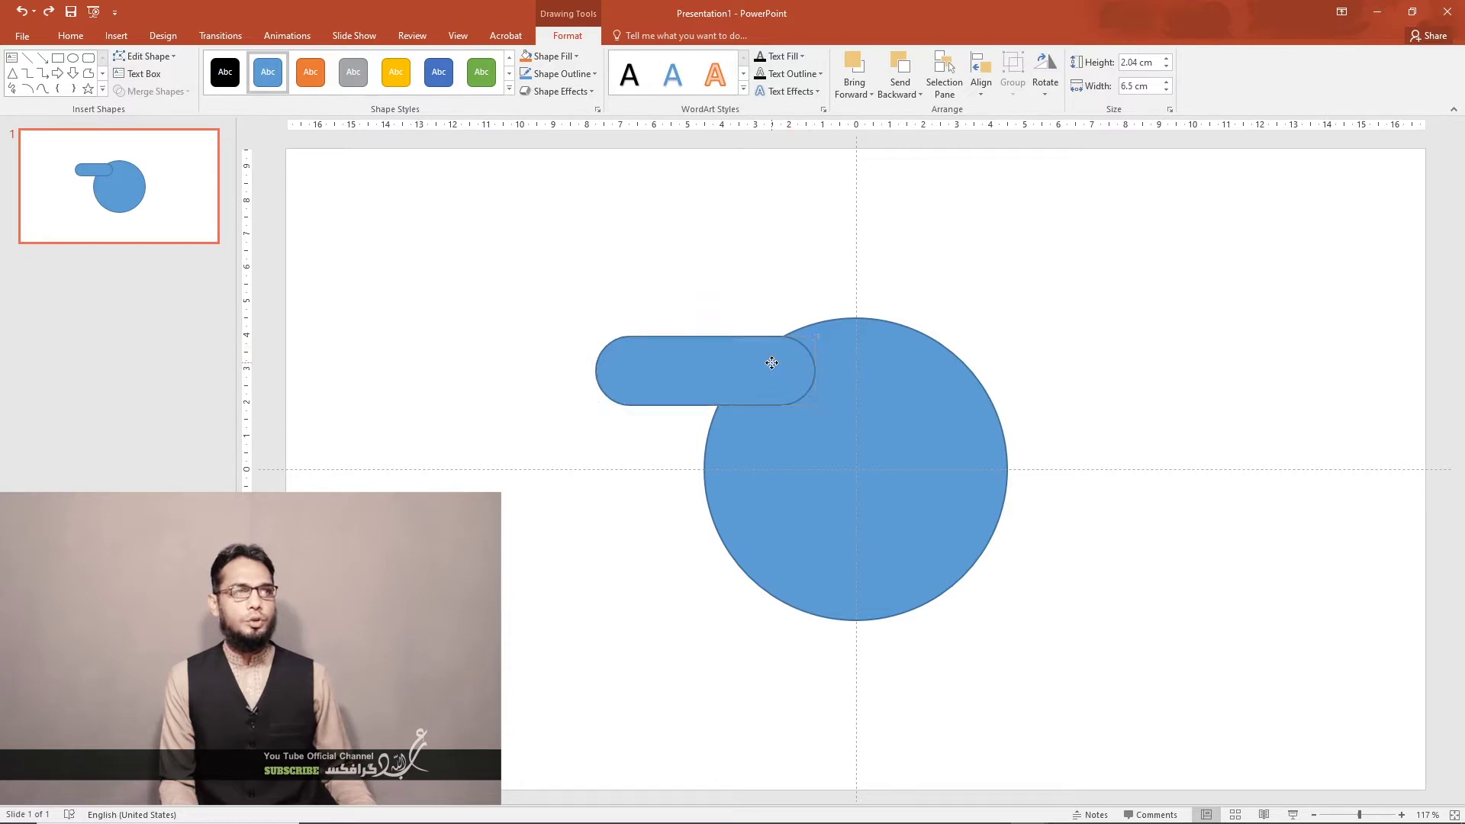
{"action": "left_click_drag", "start_coordinate": [771, 362], "coordinate": [781, 352]}
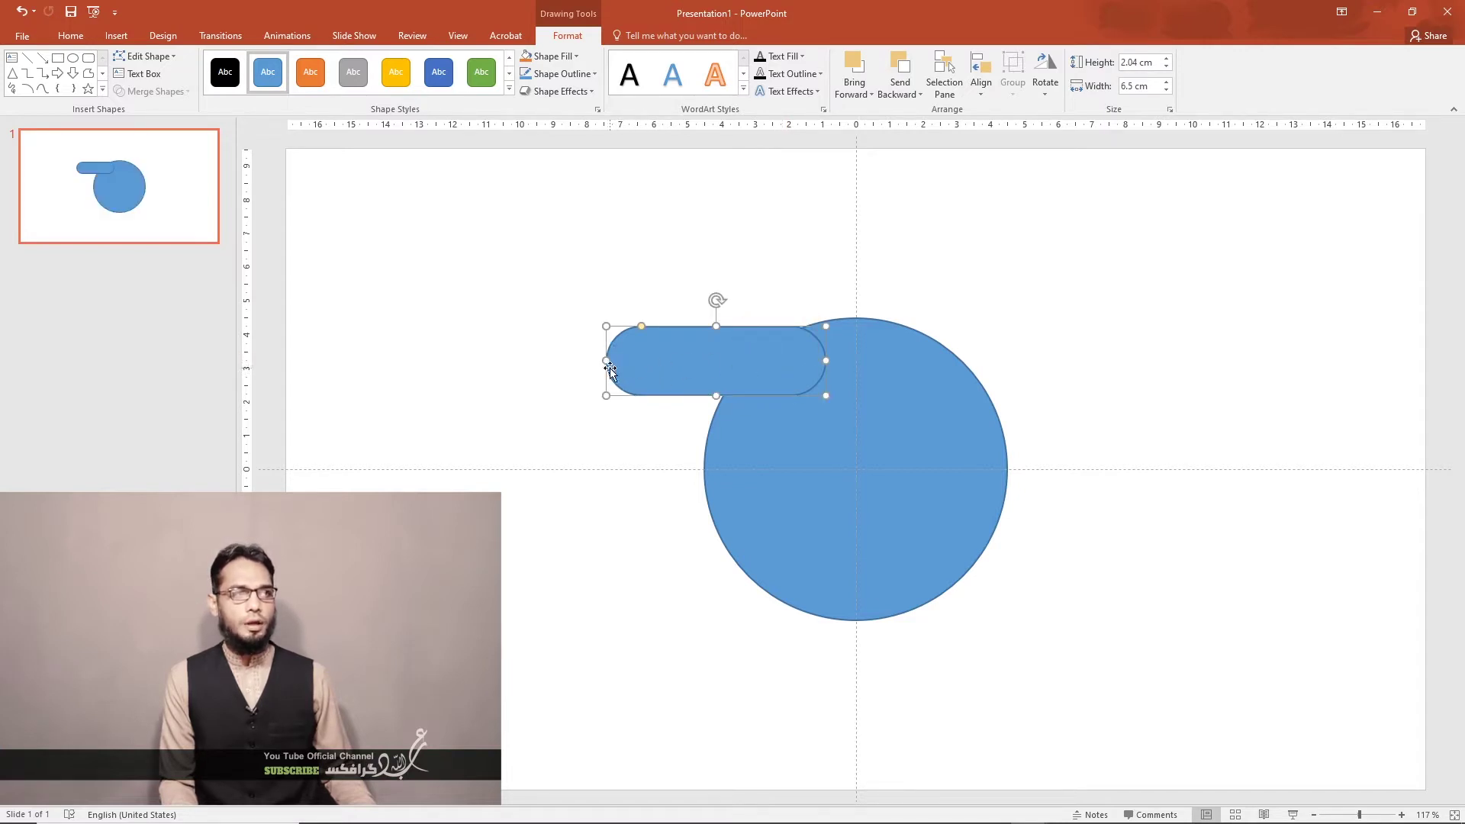
Widen the pill to 6.68 cm and copy it to the circle's lower left
{"action": "left_click_drag", "start_coordinate": [608, 361], "coordinate": [608, 361]}
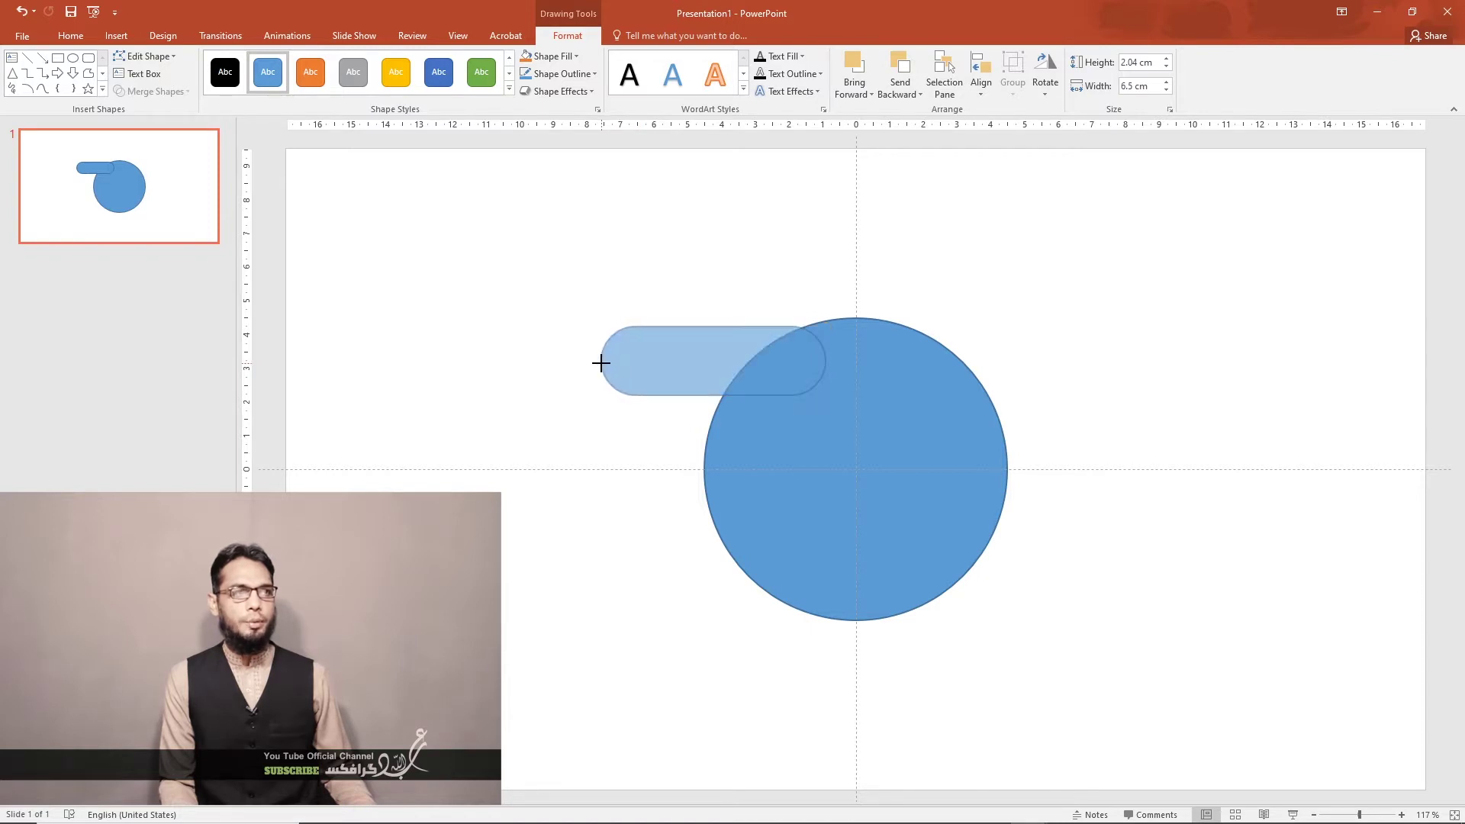
{"action": "left_click_drag", "start_coordinate": [601, 364], "coordinate": [597, 361]}
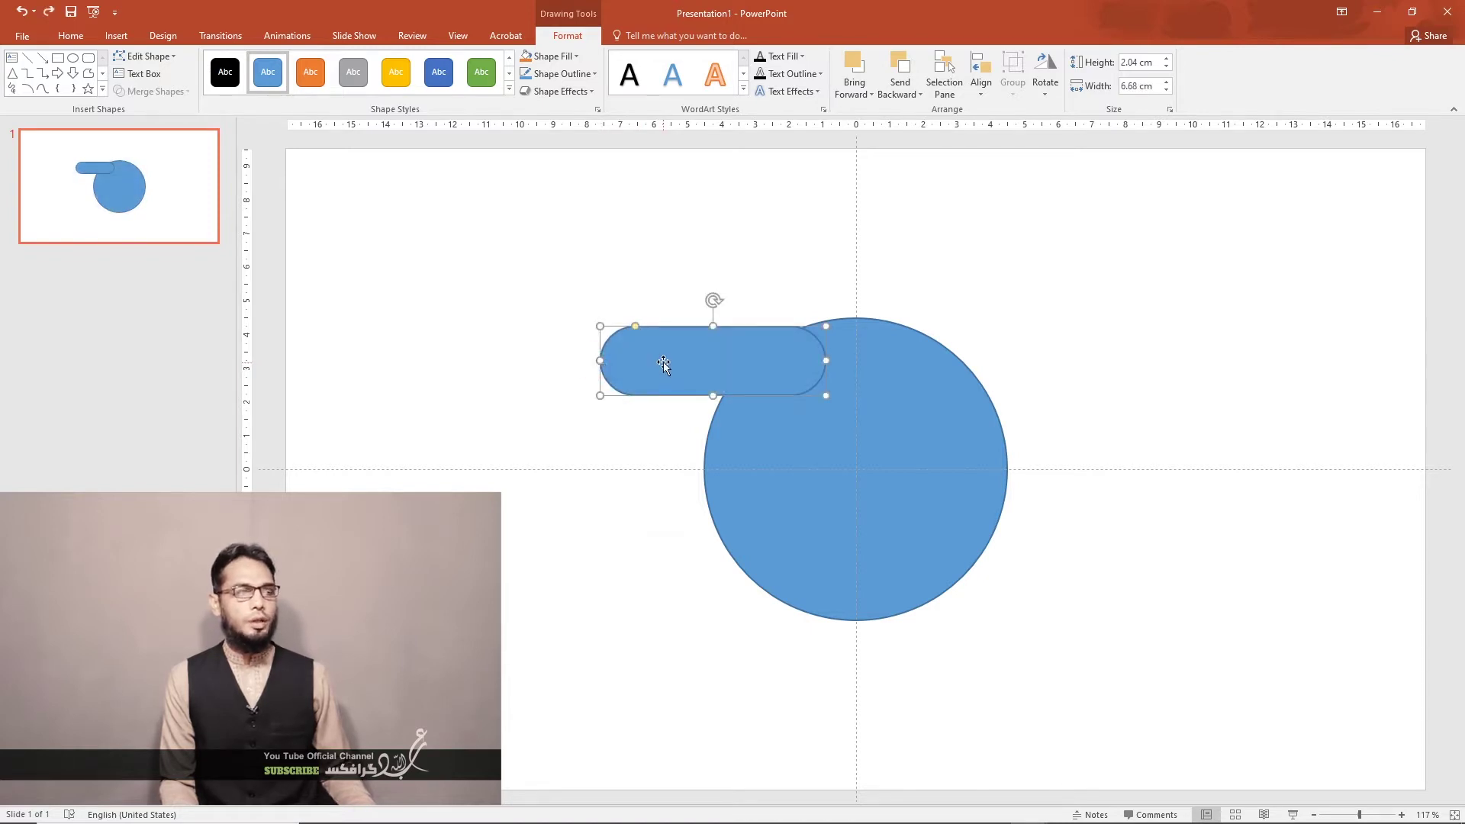
{"action": "left_click_drag", "start_coordinate": [664, 359], "coordinate": [666, 564]}
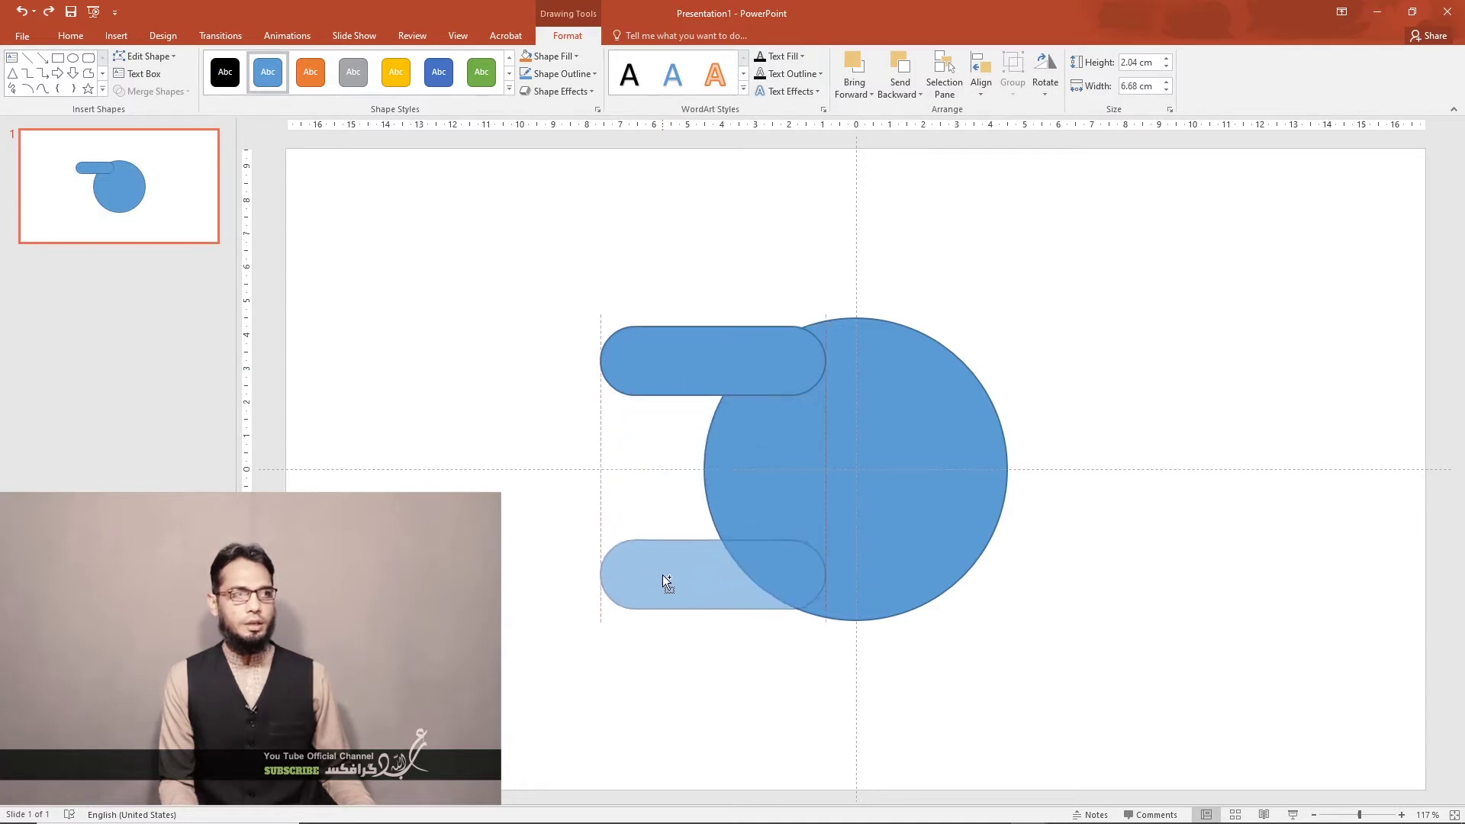
{"action": "left_click_drag", "start_coordinate": [667, 565], "coordinate": [661, 574]}
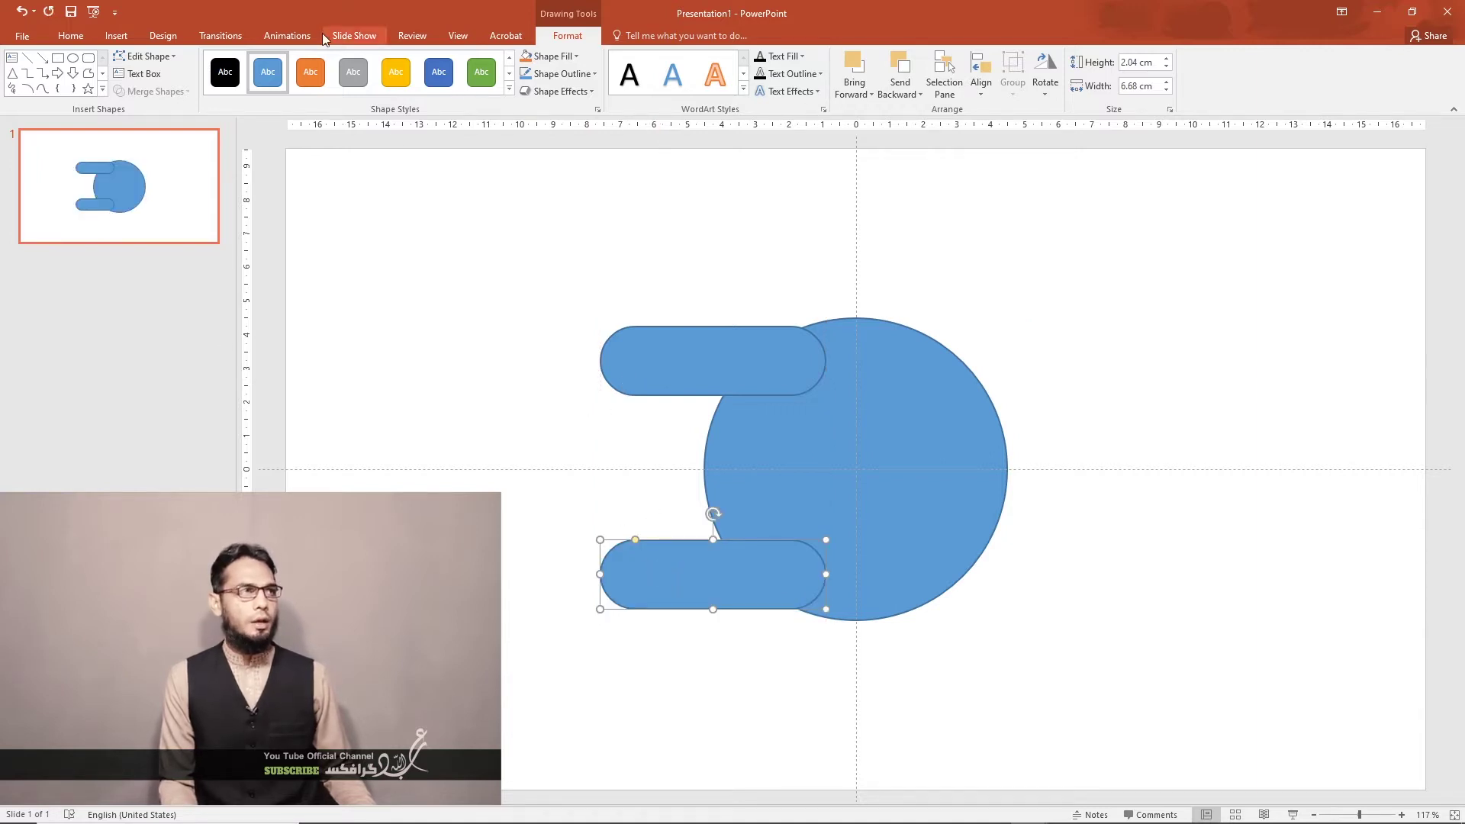
Draw a plain rectangle between the two pills
{"action": "left_click", "coordinate": [116, 36]}
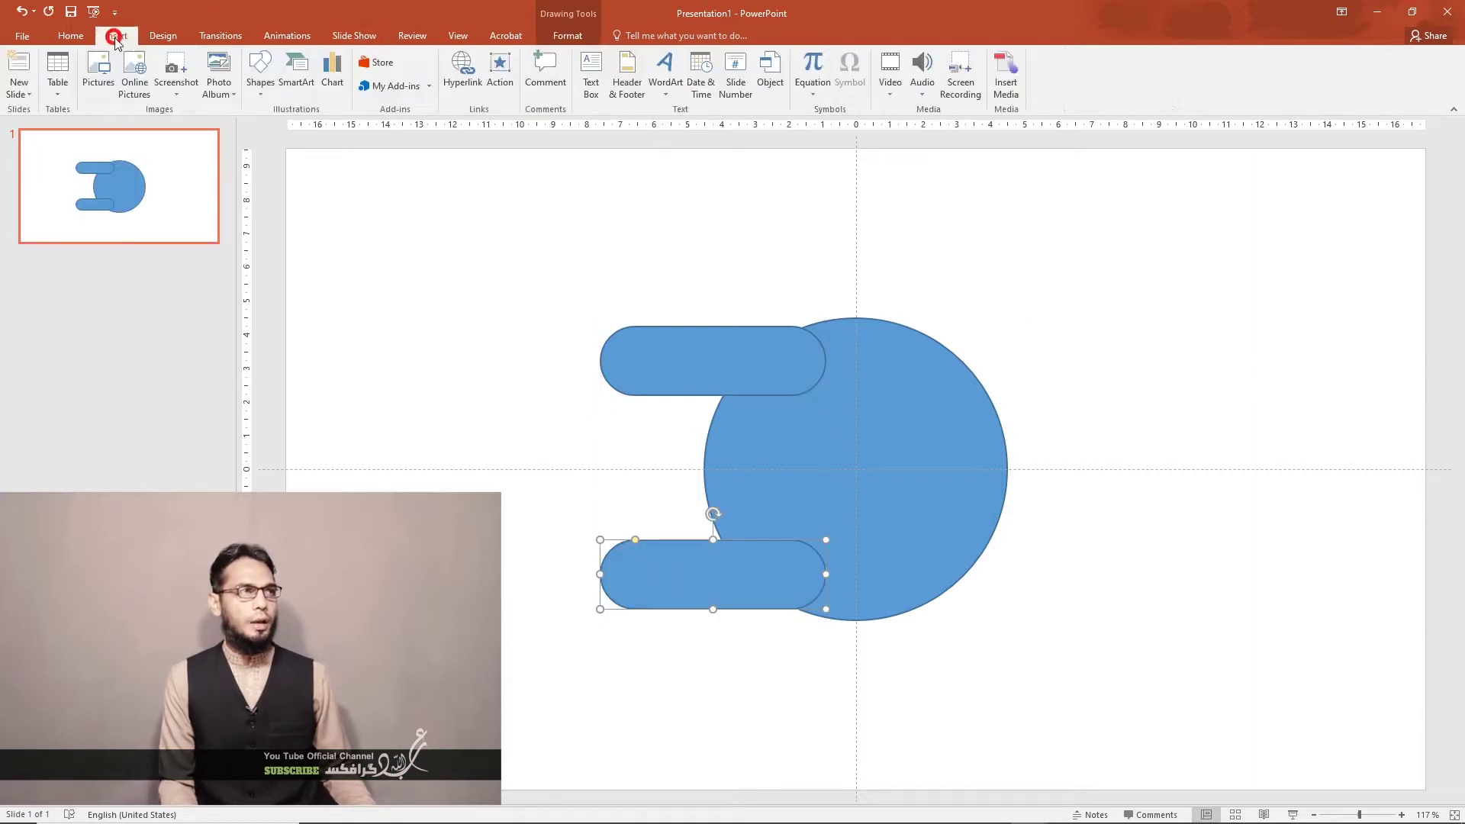
{"action": "left_click", "coordinate": [70, 35]}
{"action": "left_click", "coordinate": [714, 59]}
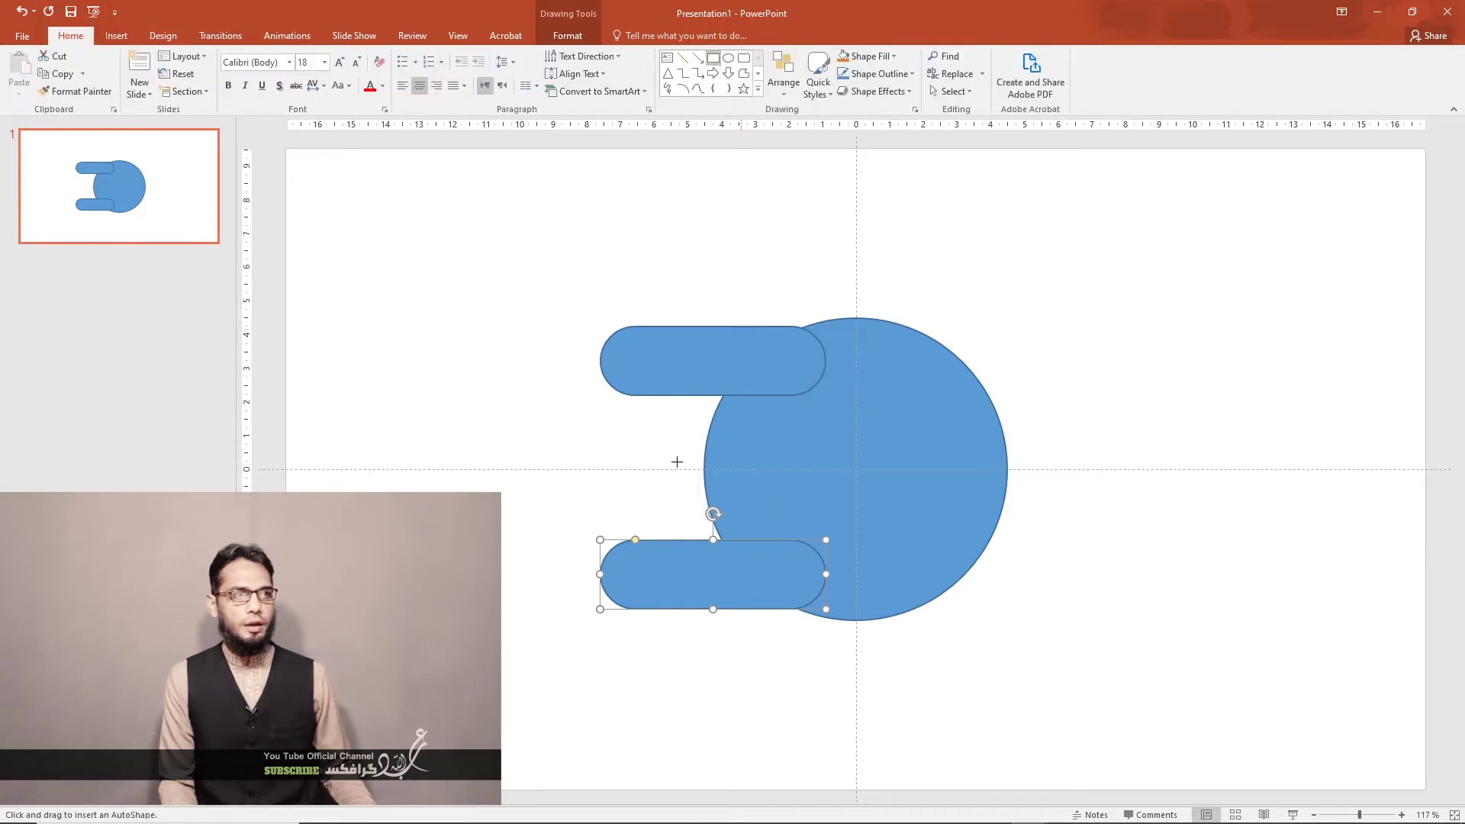
{"action": "left_click_drag", "start_coordinate": [600, 395], "coordinate": [758, 469]}
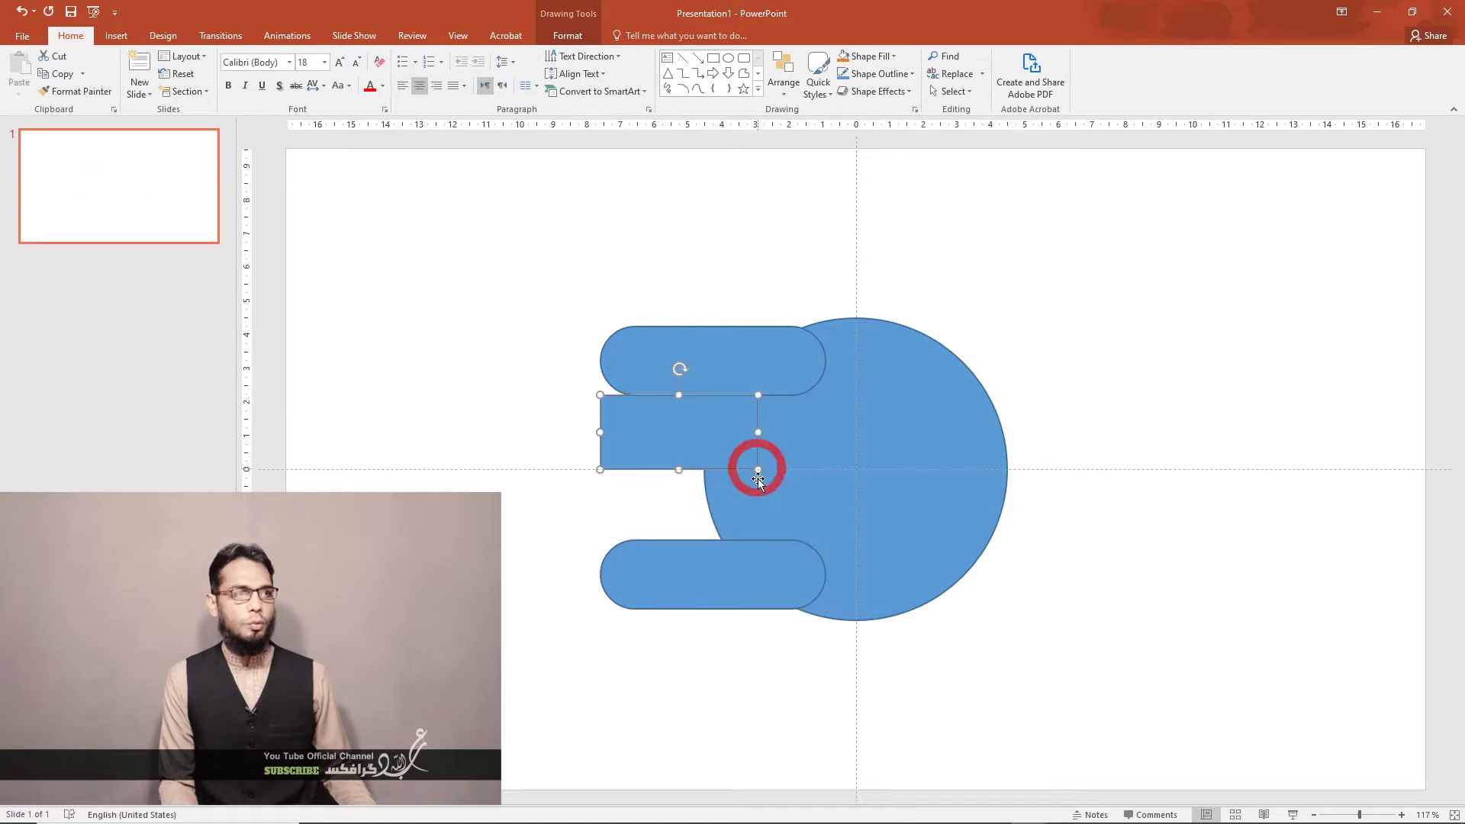
Set the rectangle under the top pill as a spacer and move the bottom pill beneath it
{"action": "left_click", "coordinate": [679, 415]}
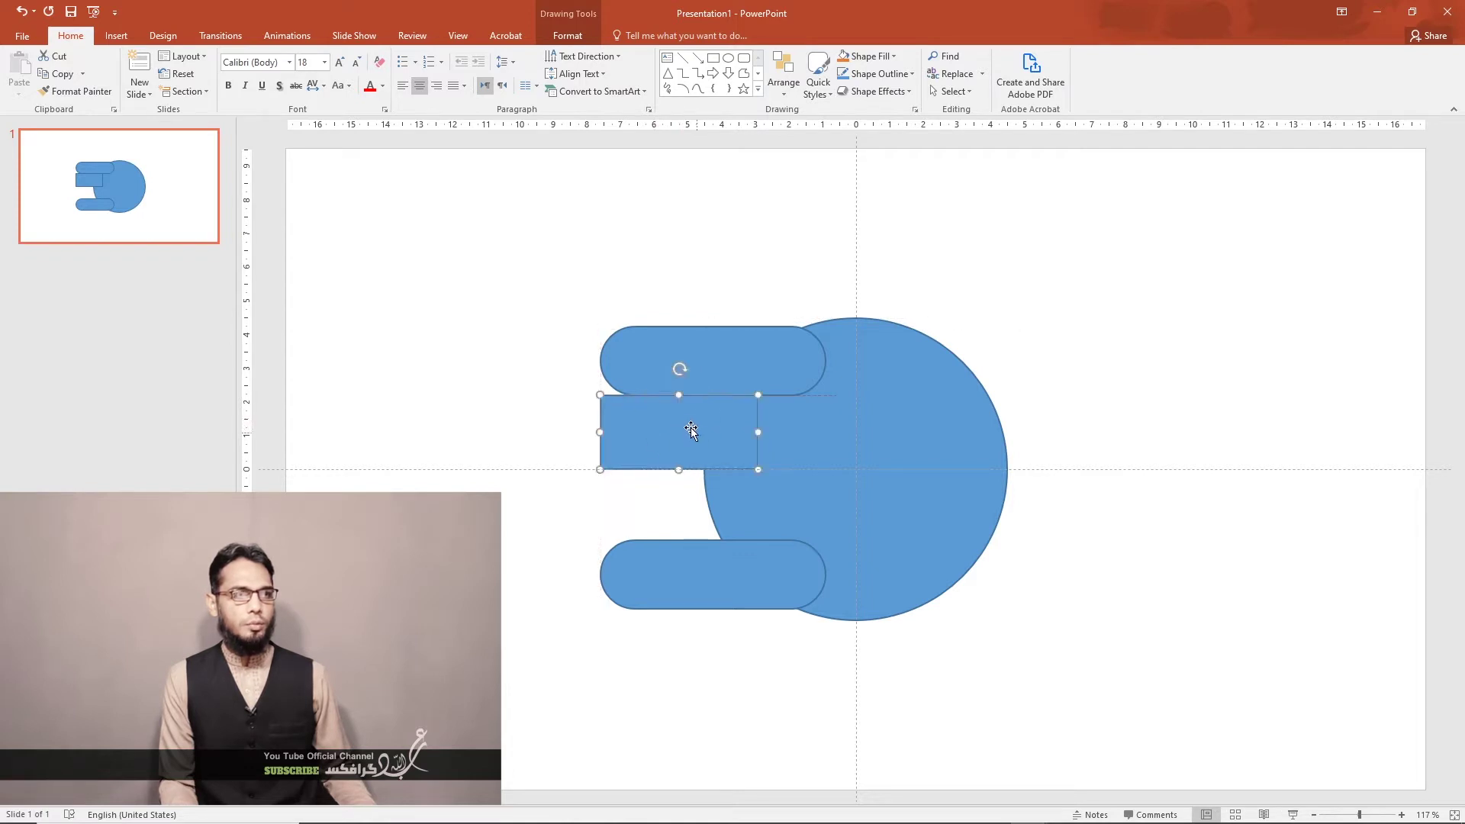
{"action": "left_click_drag", "start_coordinate": [696, 433], "coordinate": [696, 508]}
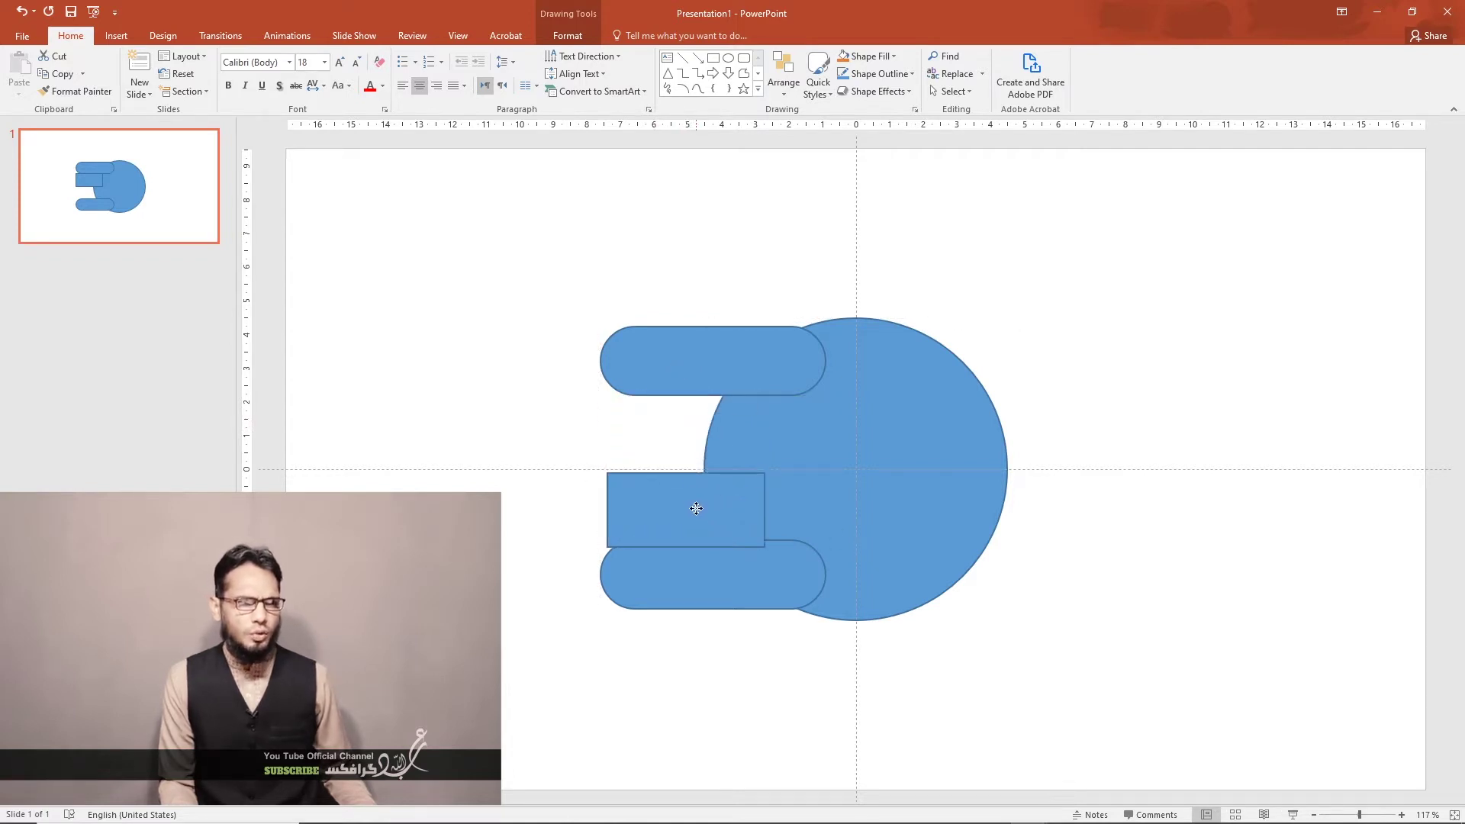
{"action": "left_click_drag", "start_coordinate": [696, 508], "coordinate": [697, 499]}
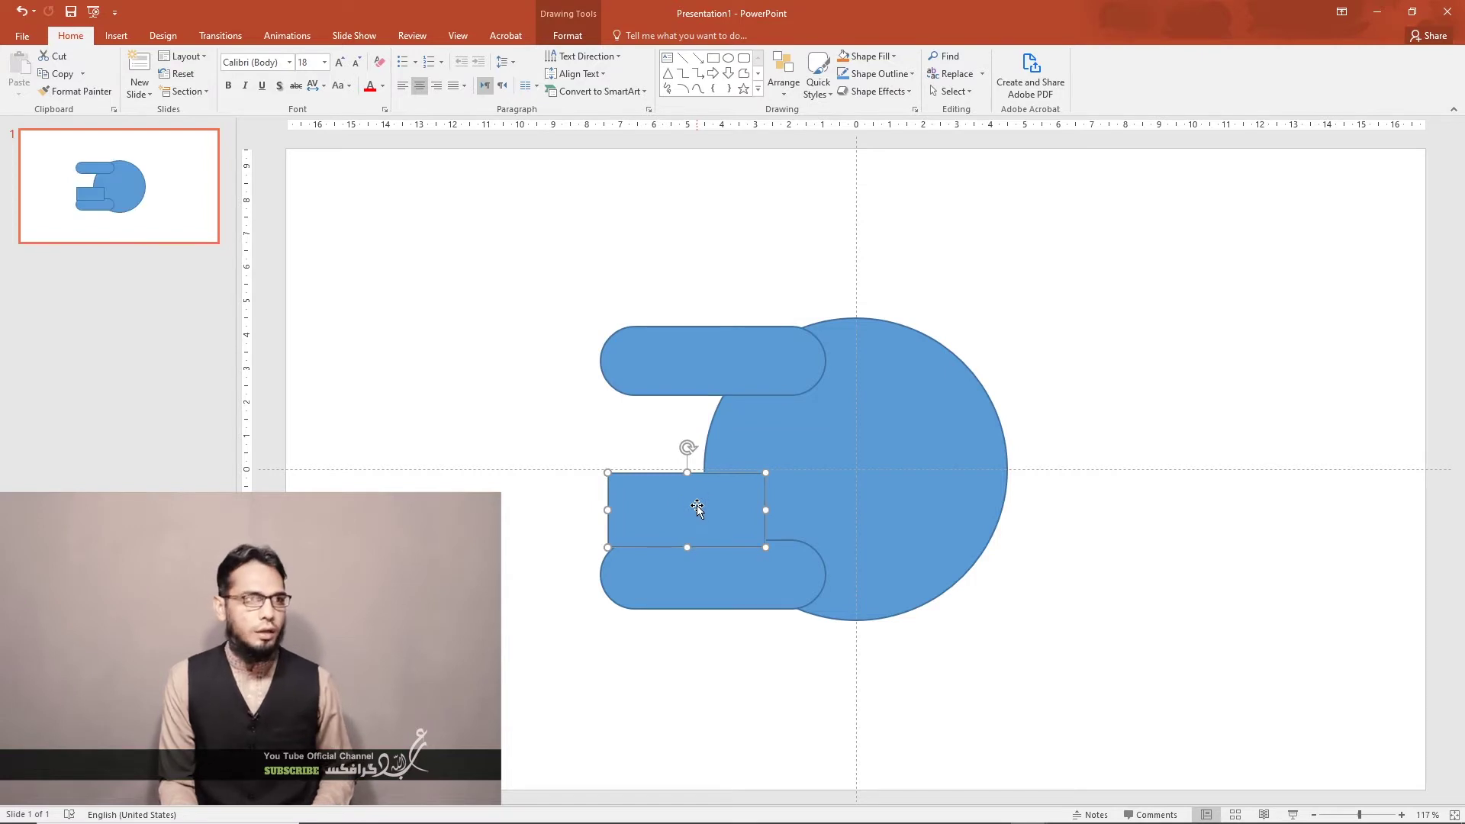
{"action": "key", "text": "Up"}
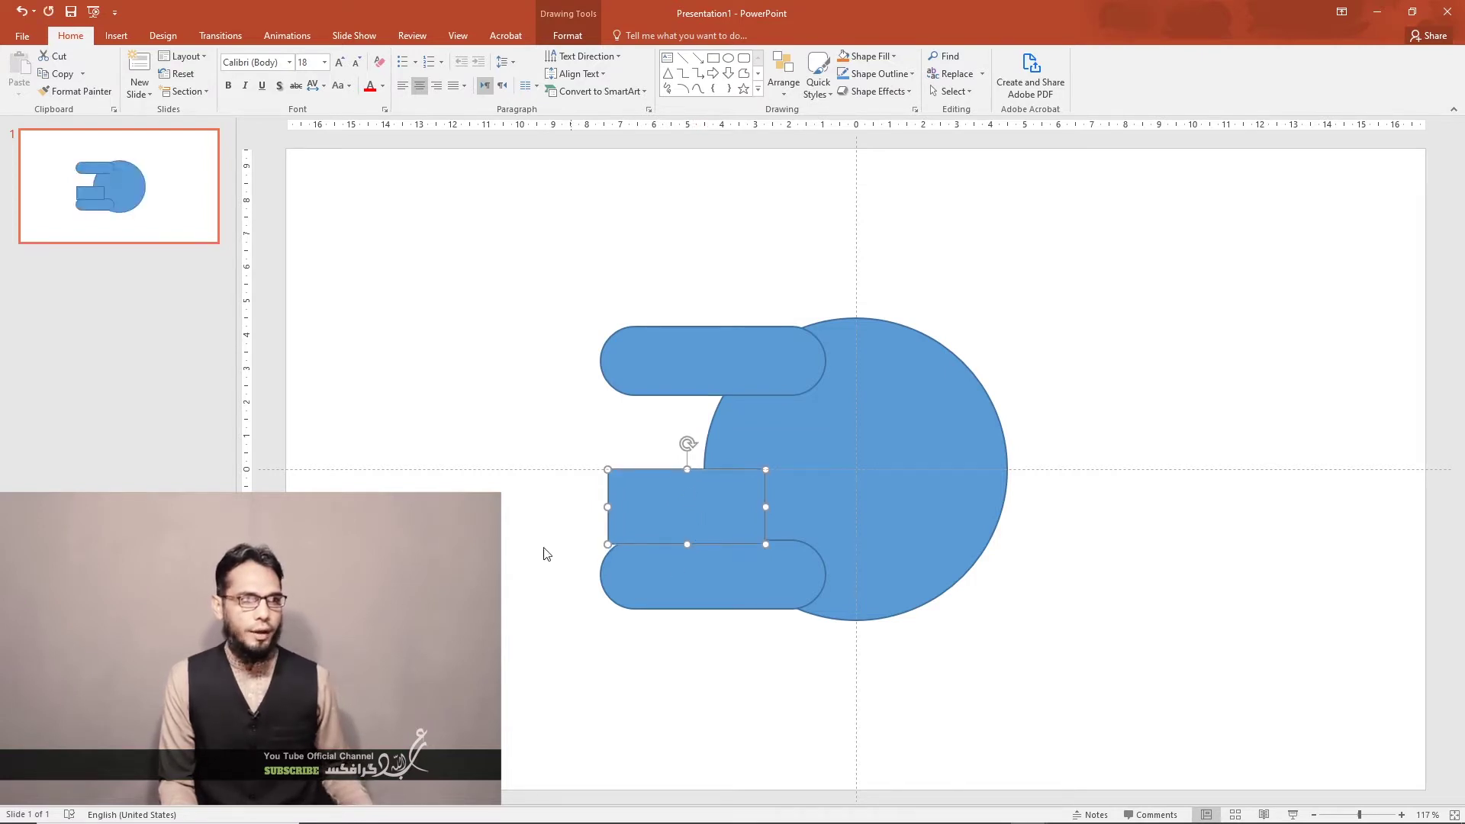
{"action": "left_click", "coordinate": [637, 592]}
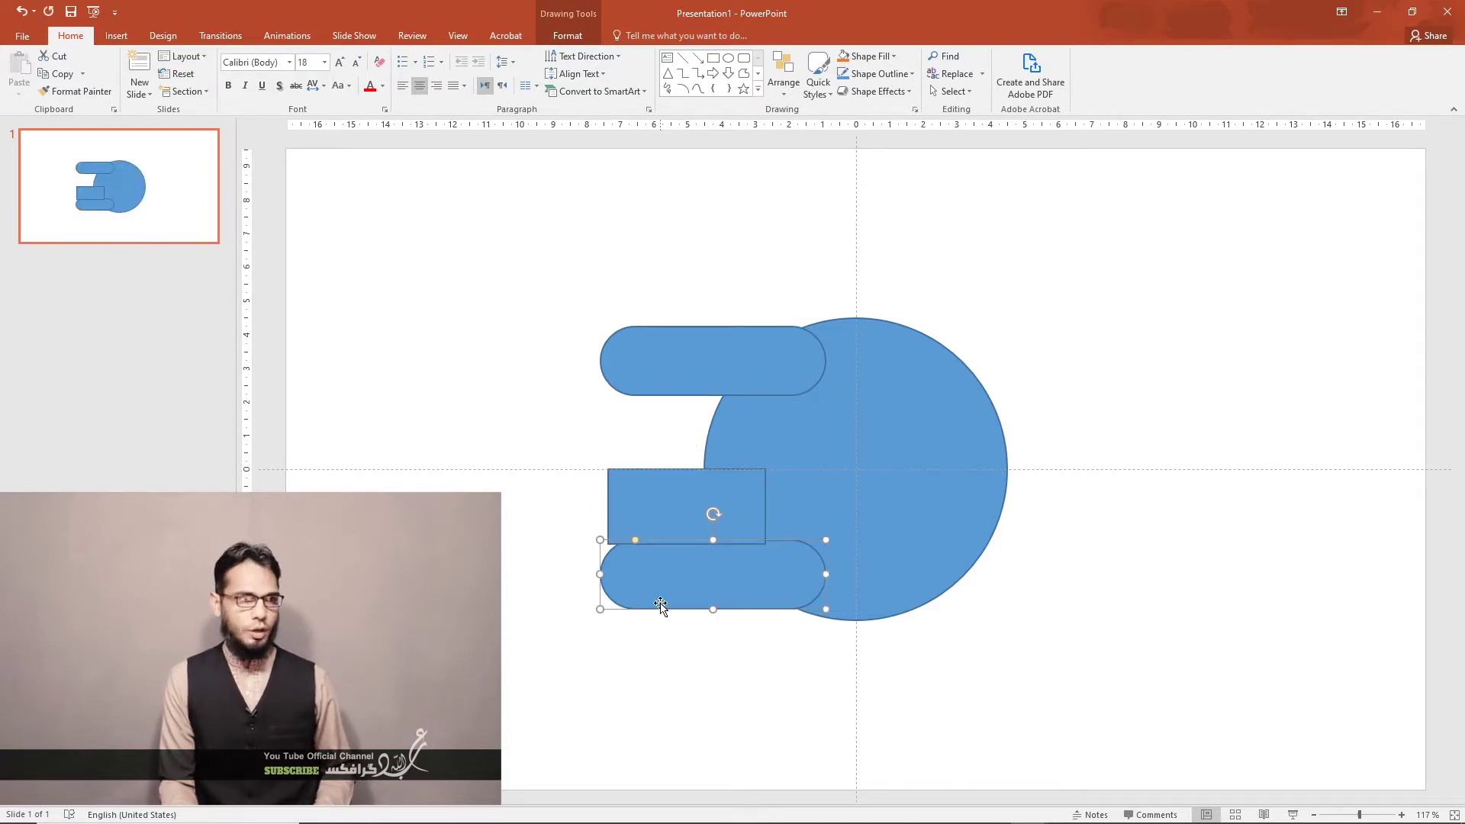
{"action": "left_click_drag", "start_coordinate": [663, 605], "coordinate": [621, 611]}
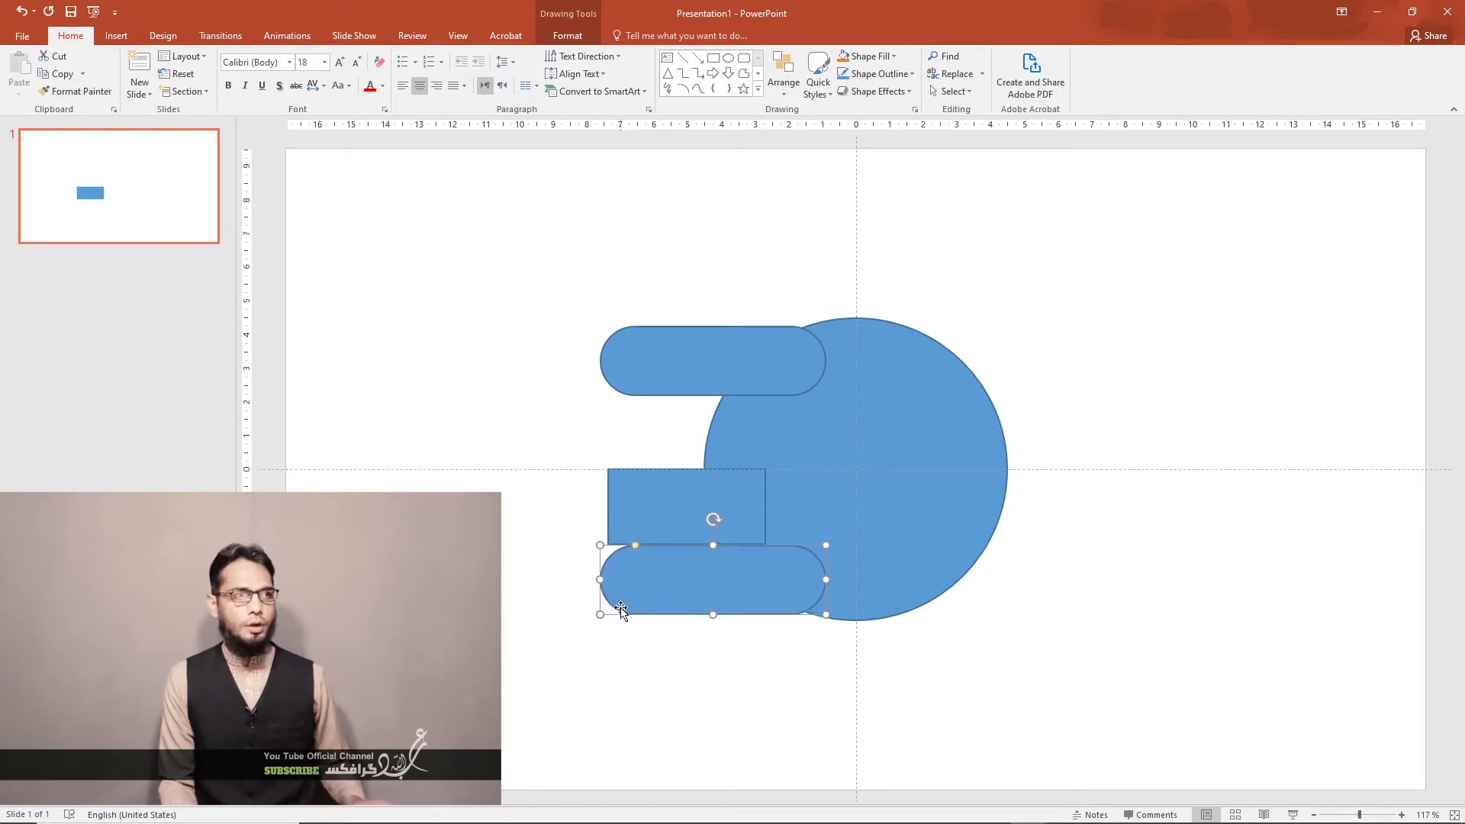
Move the spacer to the upper left, copy the rectangle and top pill lower down, then delete the copies
{"action": "left_click", "coordinate": [657, 501]}
{"action": "left_click_drag", "start_coordinate": [653, 489], "coordinate": [417, 251]}
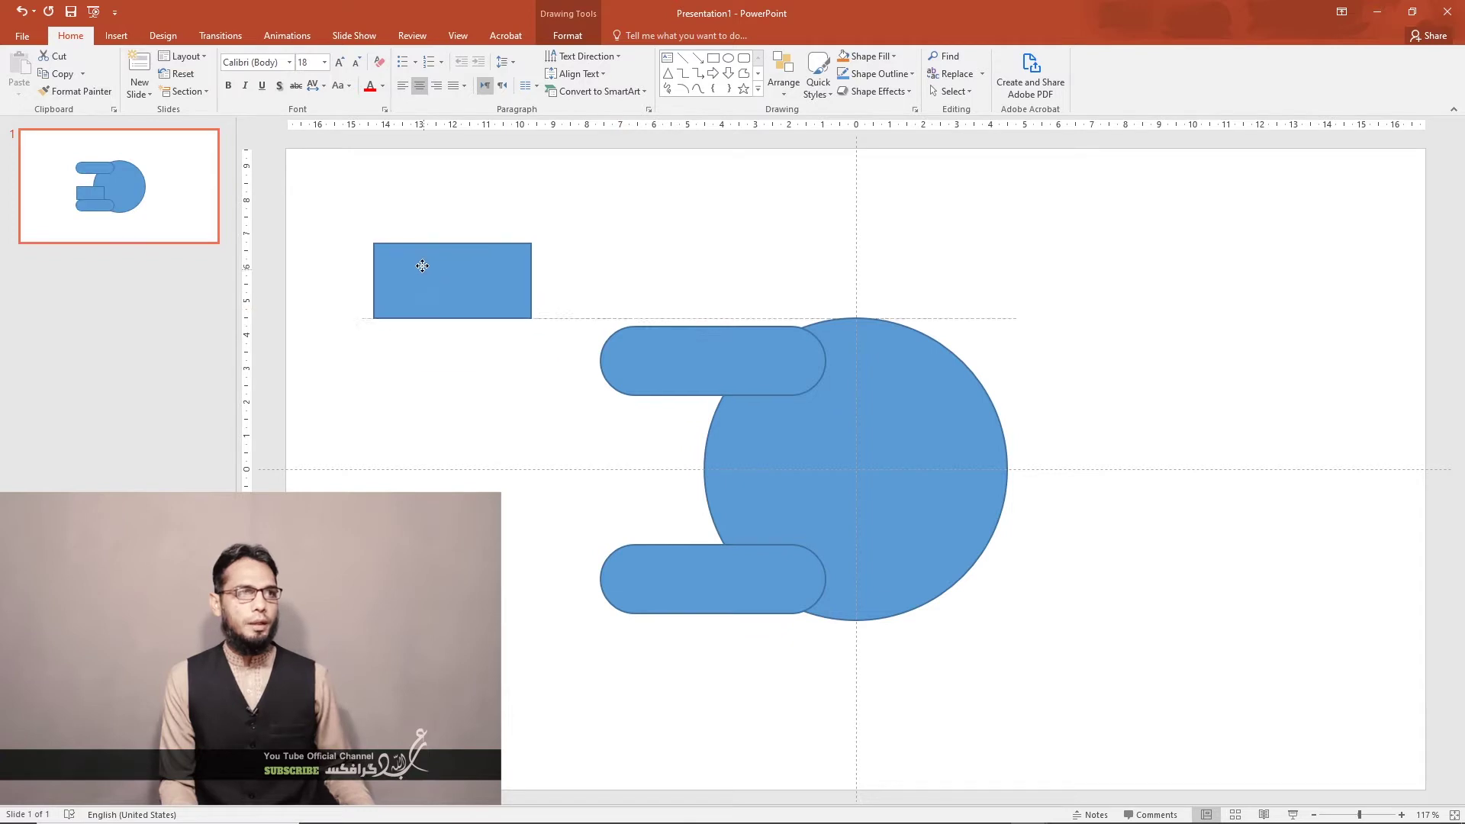
{"action": "mouse_move", "coordinate": [695, 365]}
{"action": "left_mouse_down"}
{"action": "mouse_move", "coordinate": [691, 481]}
{"action": "mouse_move", "coordinate": [635, 478]}
{"action": "left_mouse_up"}
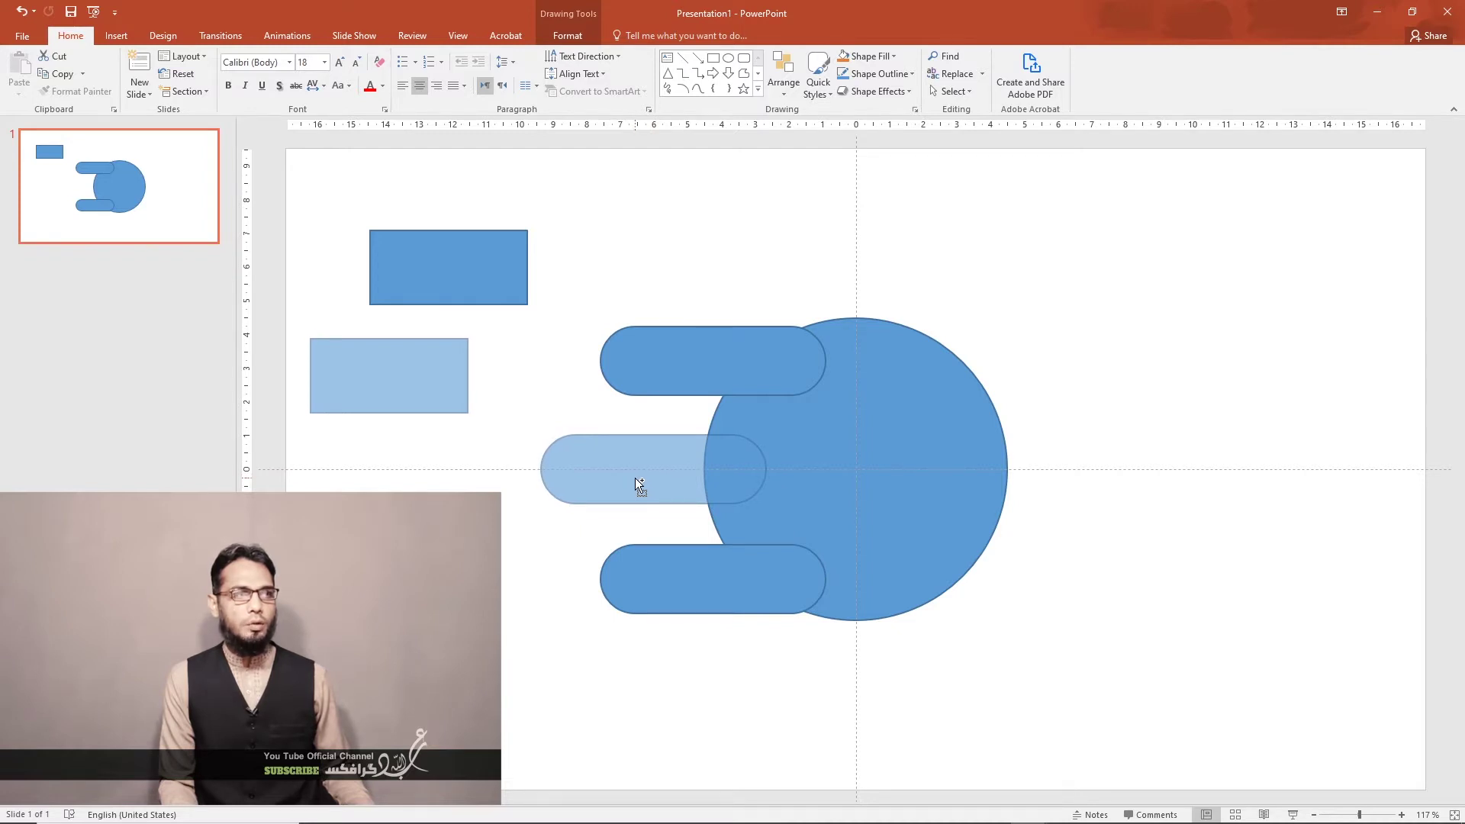
{"action": "left_click_drag", "start_coordinate": [635, 478], "coordinate": [635, 478]}
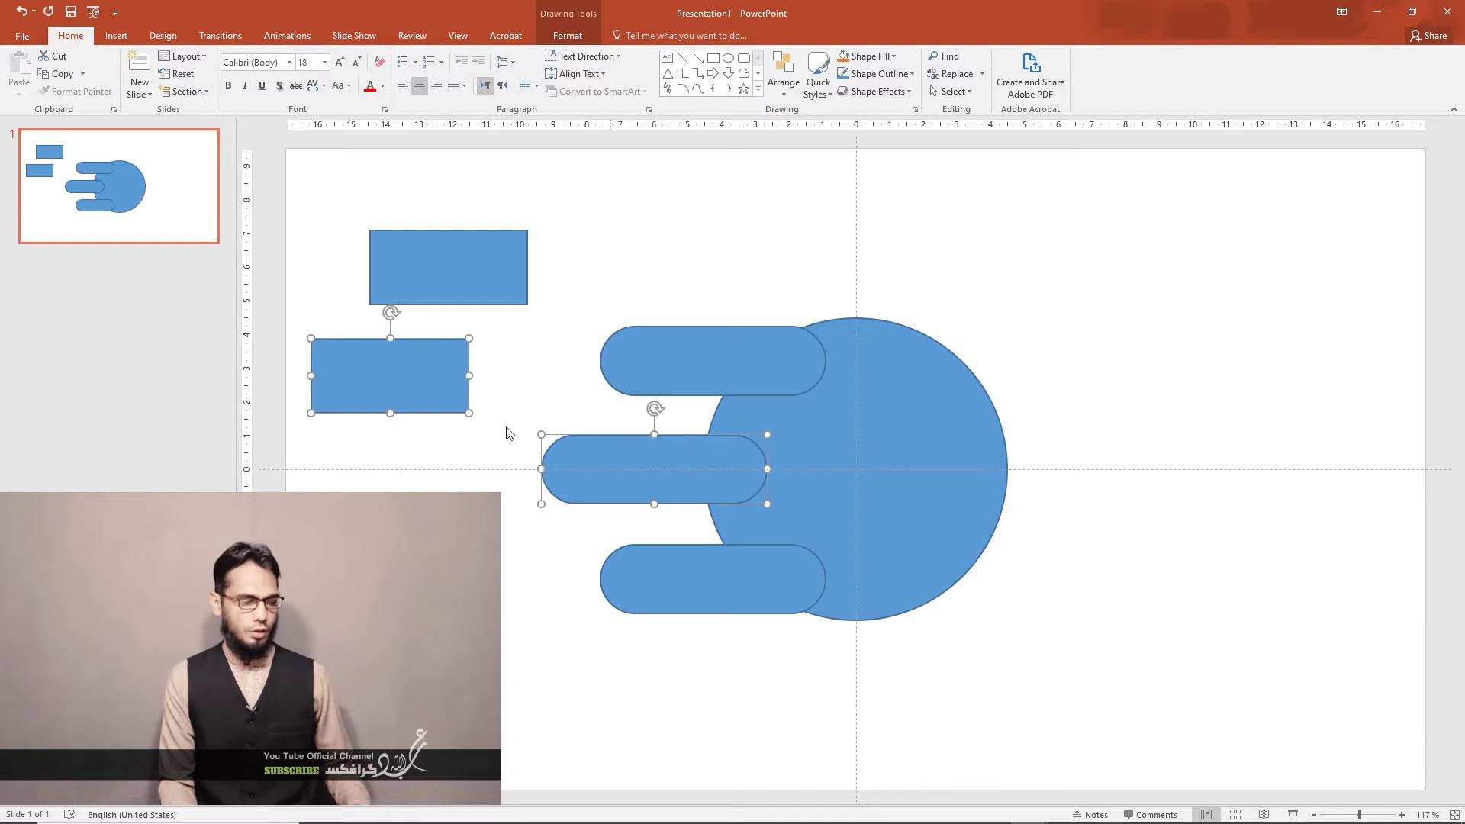
{"action": "key", "text": "Delete"}
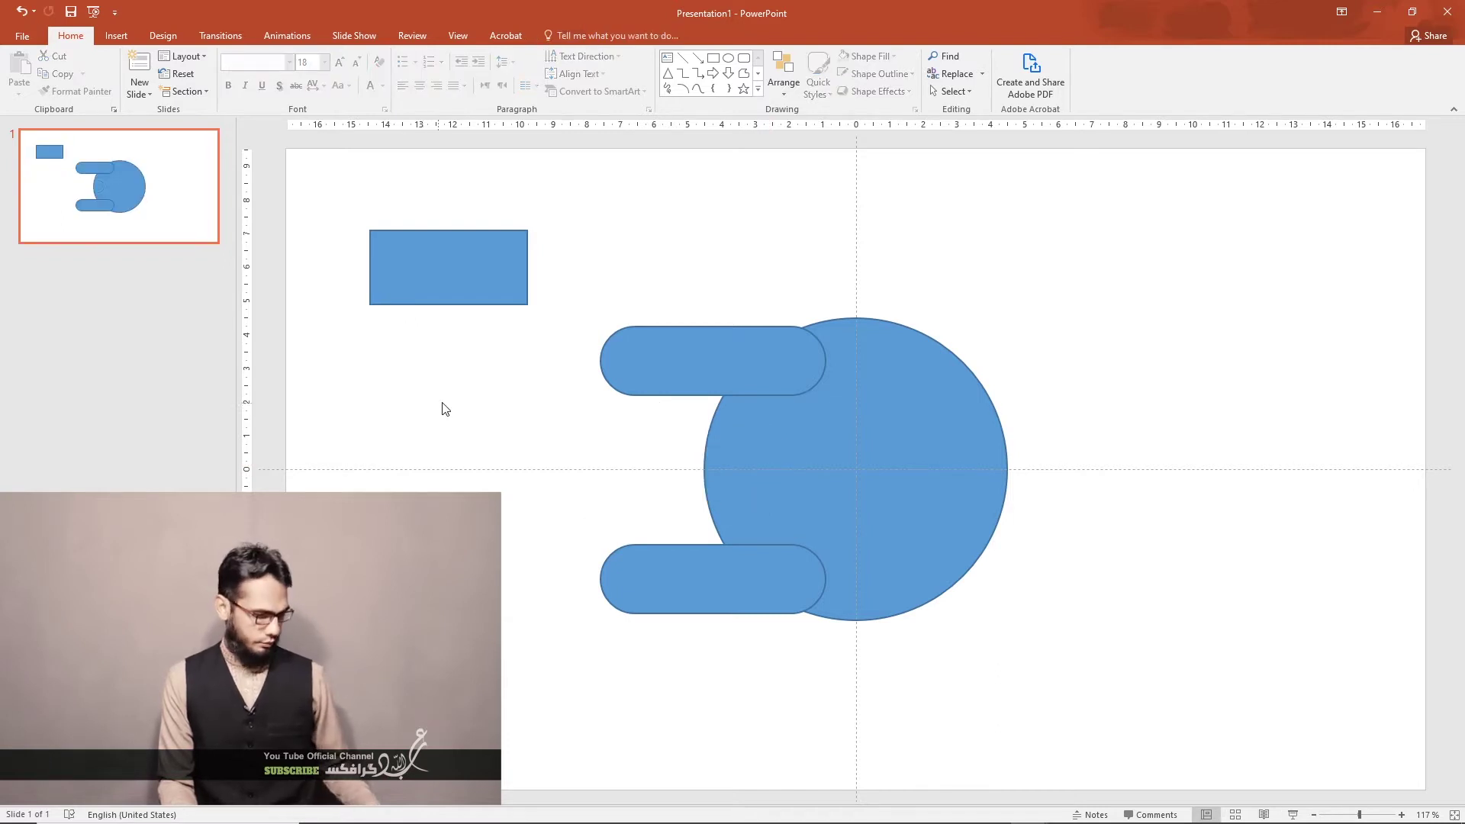
Restore the middle pill and remove the extra lower-left rectangle
{"action": "key", "text": "ctrl+z"}
{"action": "left_click", "coordinate": [526, 388]}
{"action": "left_click", "coordinate": [451, 393]}
{"action": "key", "text": "Delete"}
Copy the three left pills to the circle's right, push the middle copy outward, and narrow the spacer
{"action": "left_click", "coordinate": [657, 392]}
{"action": "left_click", "coordinate": [648, 467], "text": "shift"}
{"action": "left_click", "coordinate": [683, 565], "text": "shift"}
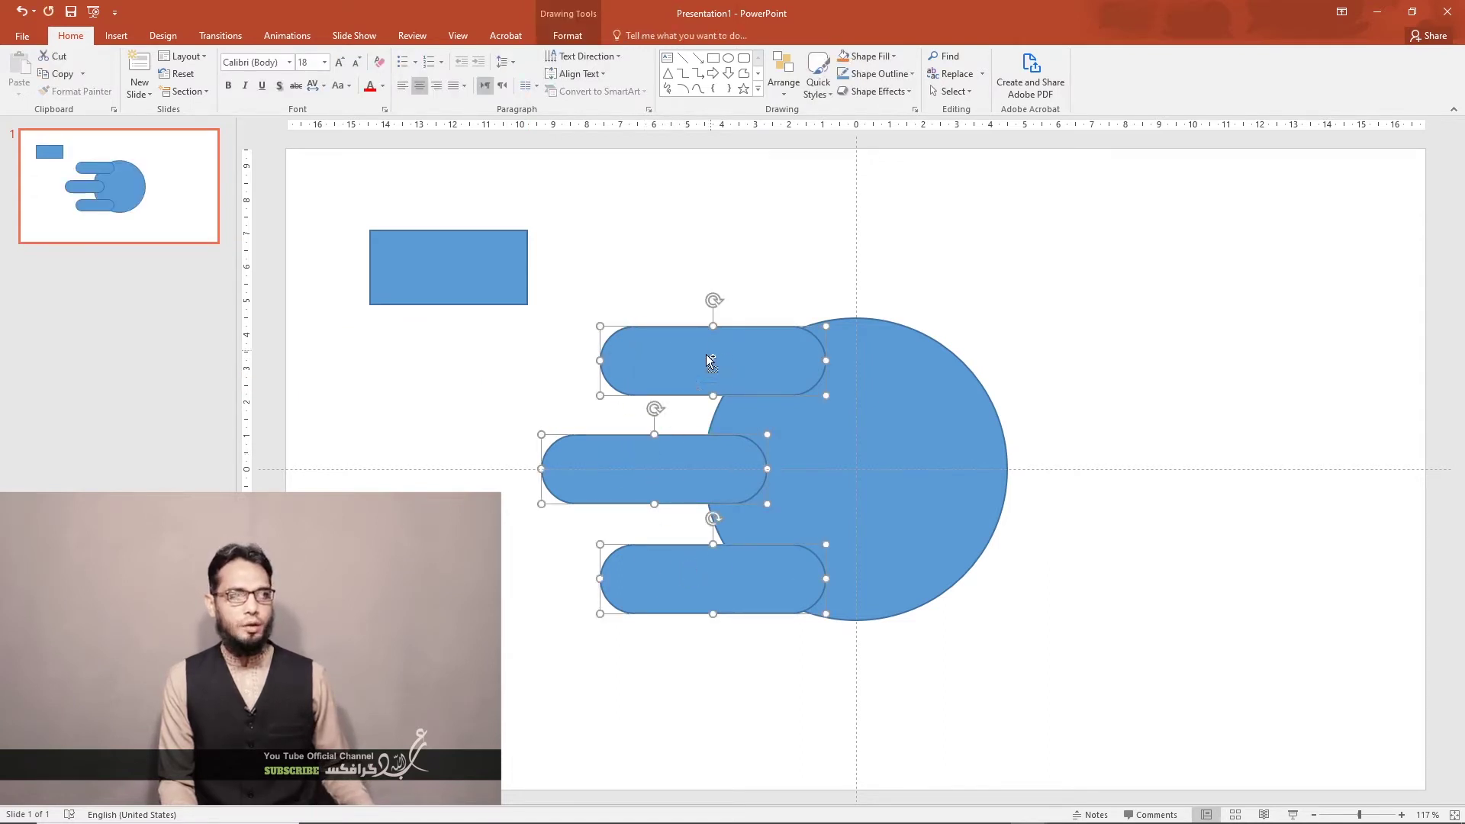
{"action": "left_click_drag", "start_coordinate": [700, 356], "coordinate": [984, 356]}
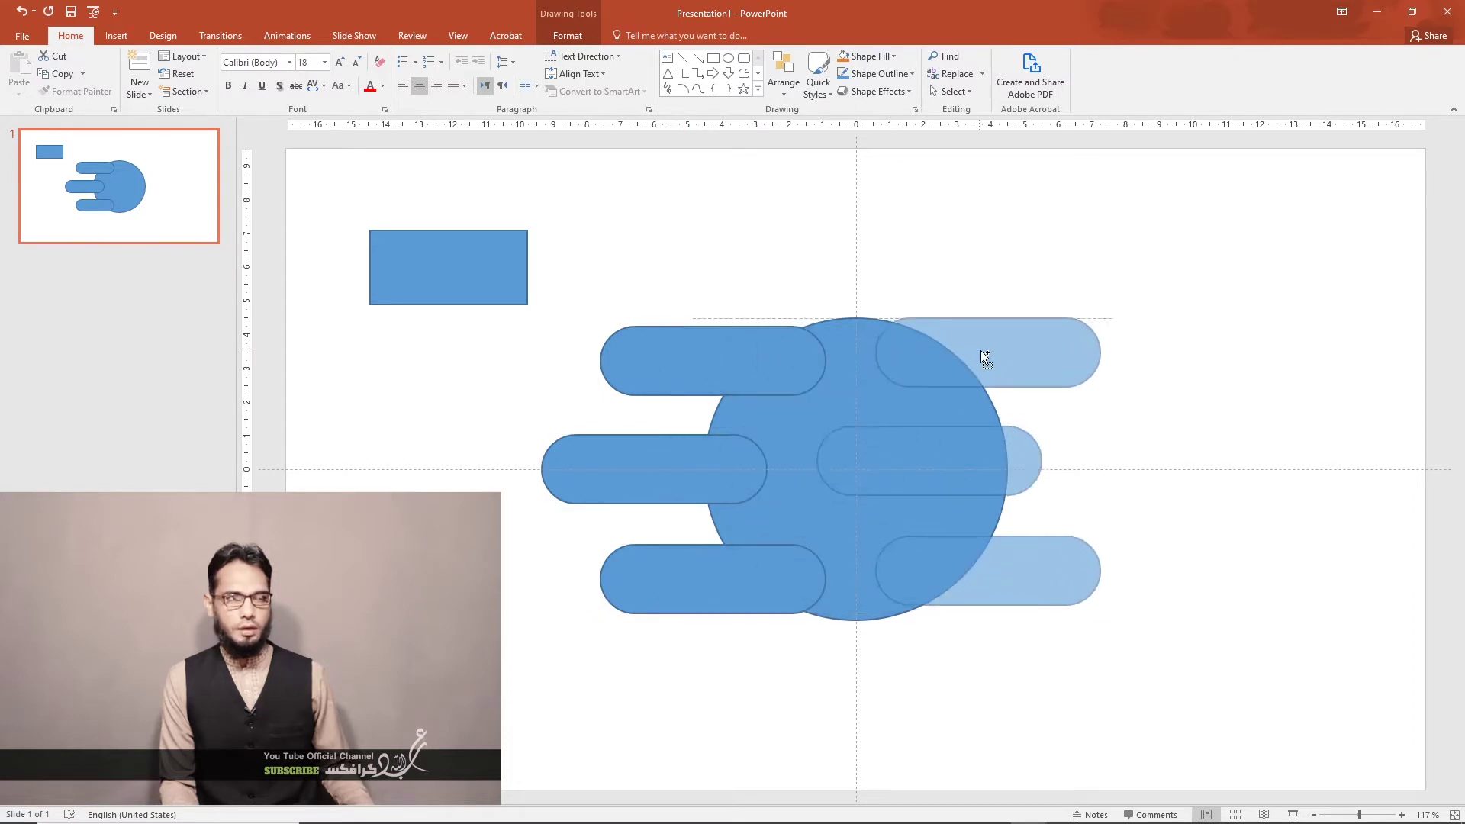
{"action": "left_click_drag", "start_coordinate": [985, 363], "coordinate": [1000, 359]}
{"action": "left_click", "coordinate": [947, 469]}
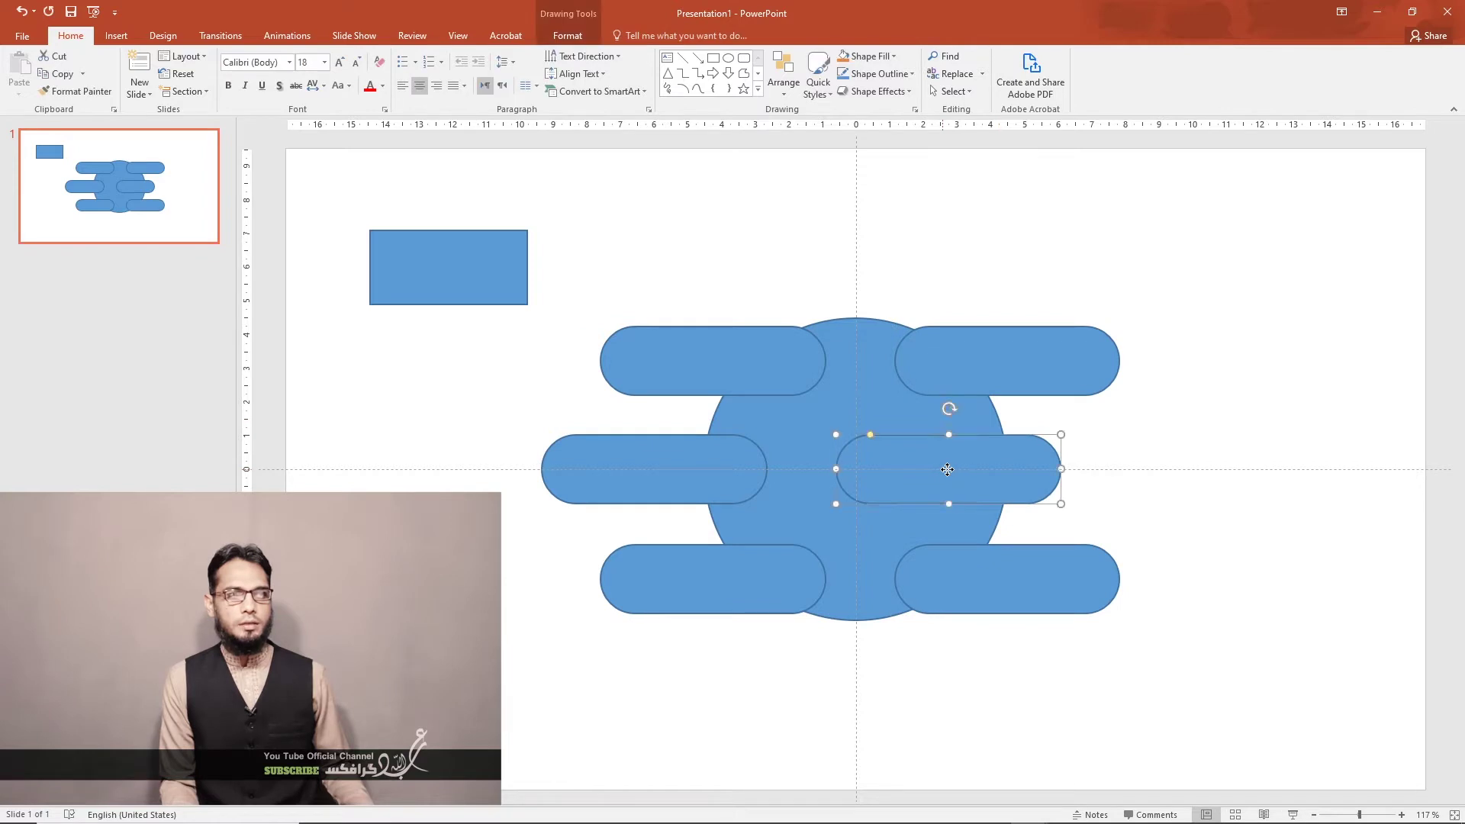
{"action": "left_click_drag", "start_coordinate": [947, 469], "coordinate": [1061, 469]}
{"action": "left_click", "coordinate": [474, 275]}
{"action": "mouse_move", "coordinate": [369, 267]}
{"action": "left_mouse_down"}
{"action": "mouse_move", "coordinate": [488, 269]}
{"action": "mouse_move", "coordinate": [887, 397]}
{"action": "mouse_move", "coordinate": [858, 366]}
{"action": "left_mouse_up"}
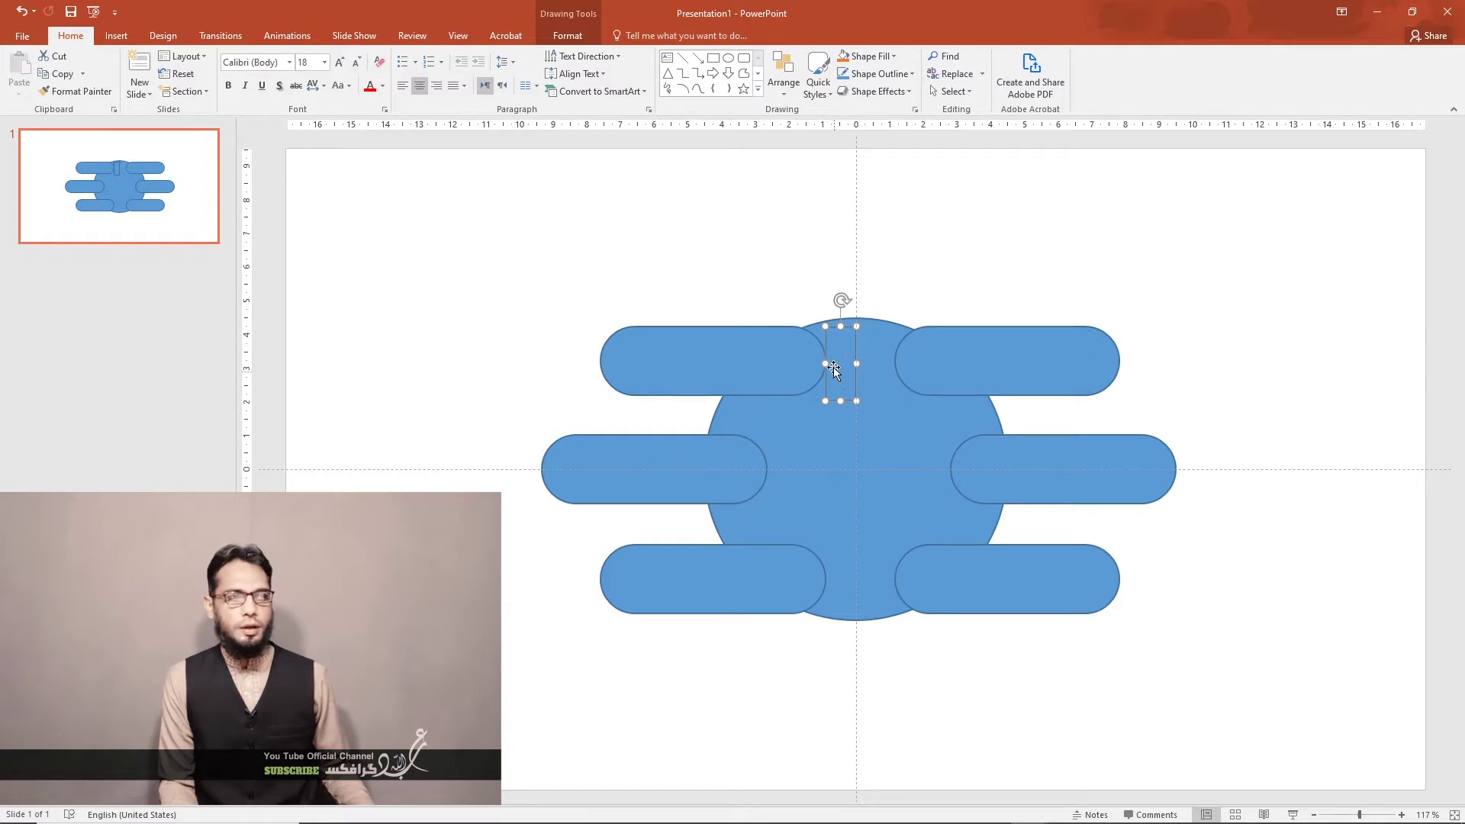
Use the thin spacer atop the circle to nudge the three right pills slightly left
{"action": "left_click_drag", "start_coordinate": [847, 359], "coordinate": [881, 359]}
{"action": "left_click", "coordinate": [965, 383]}
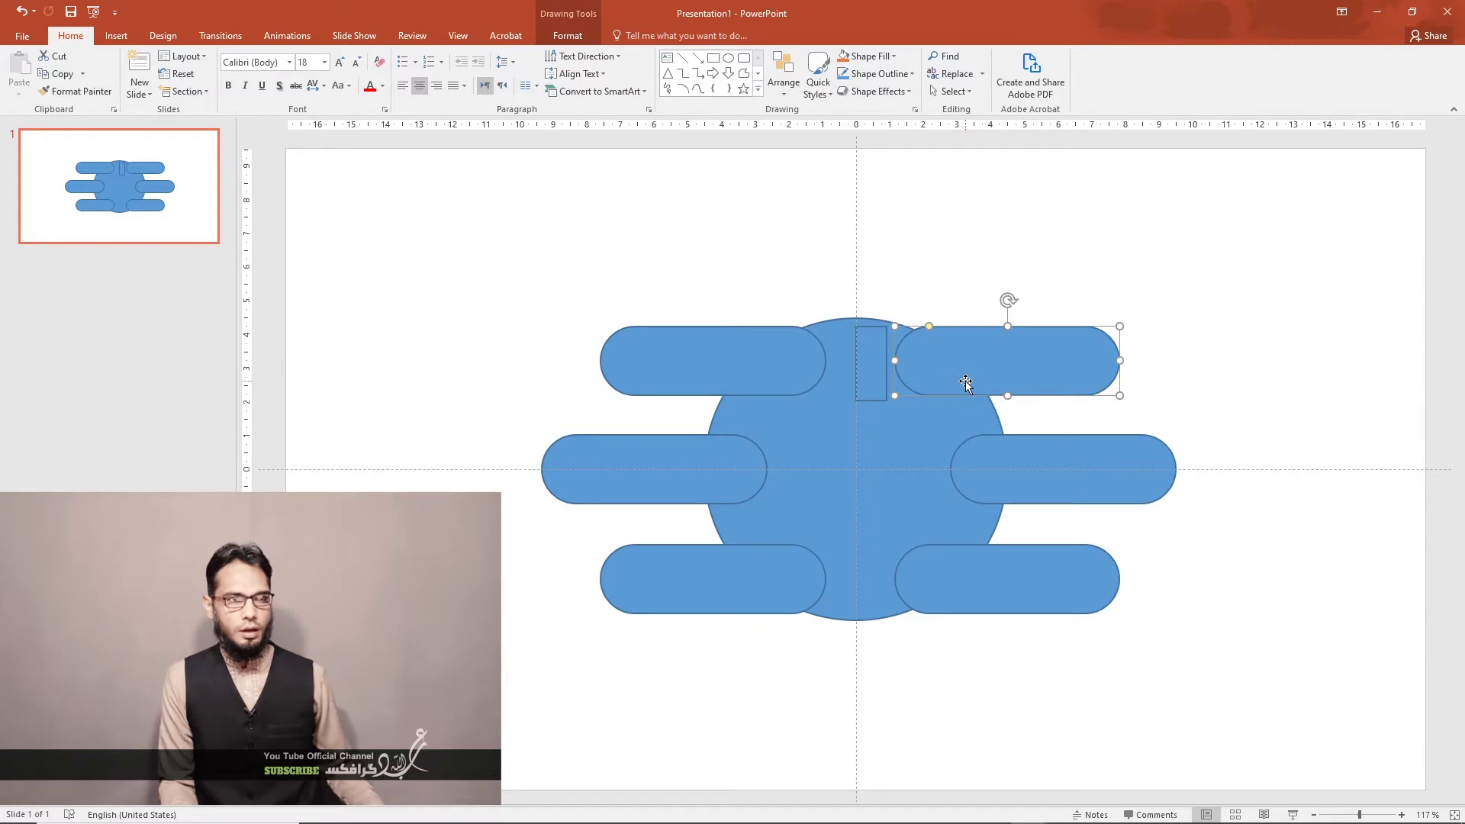
{"action": "left_click", "coordinate": [991, 568], "text": "shift"}
{"action": "left_click", "coordinate": [1000, 444], "text": "shift"}
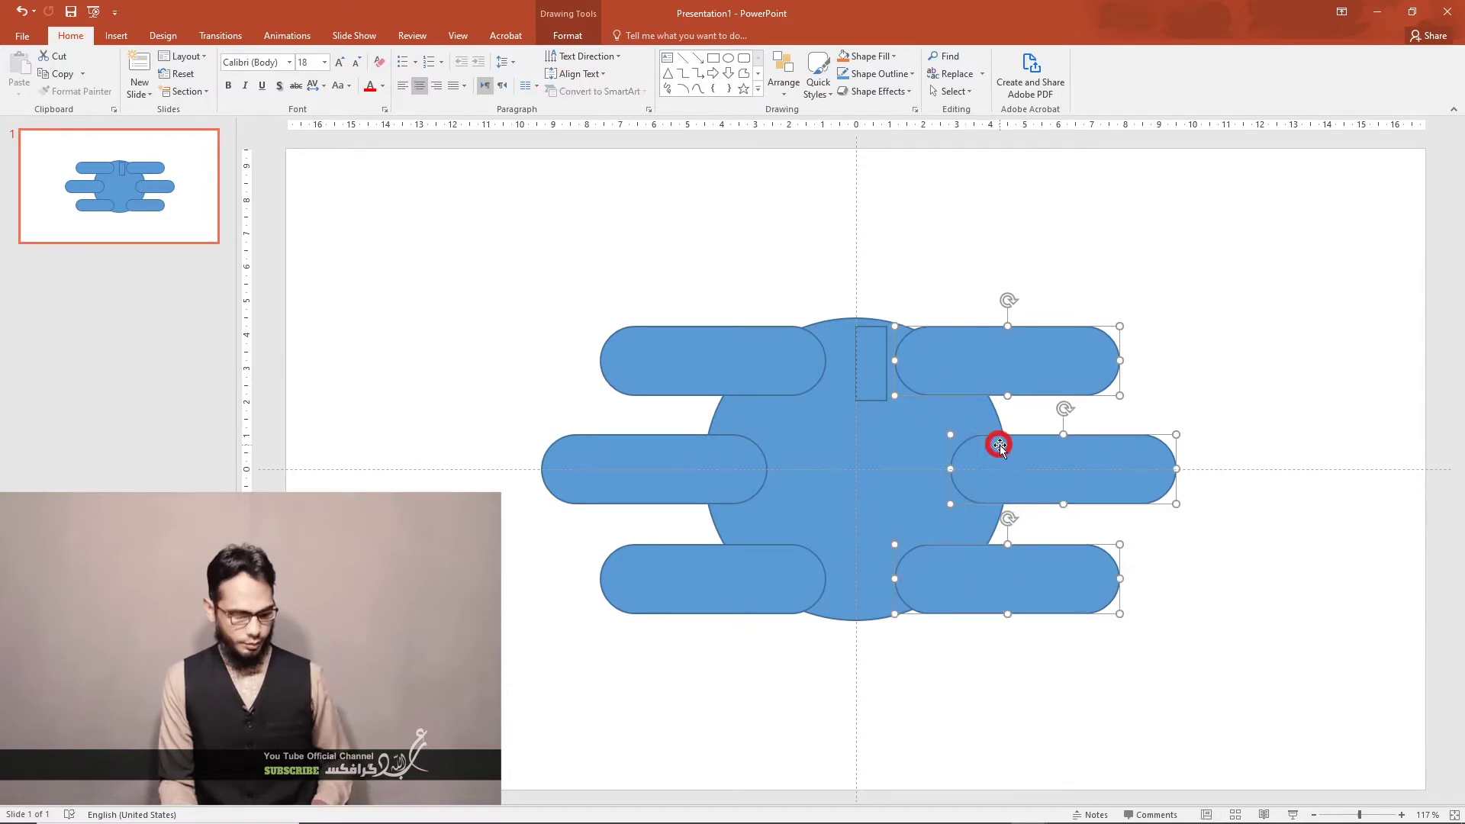
{"action": "key", "text": "ctrl+Left"}
{"action": "key", "text": "ctrl+Left"}
{"action": "key", "text": "ctrl+Left"}
{"action": "key", "text": "ctrl+Left"}
{"action": "key", "text": "ctrl+Left"}
{"action": "key", "text": "ctrl+Left"}
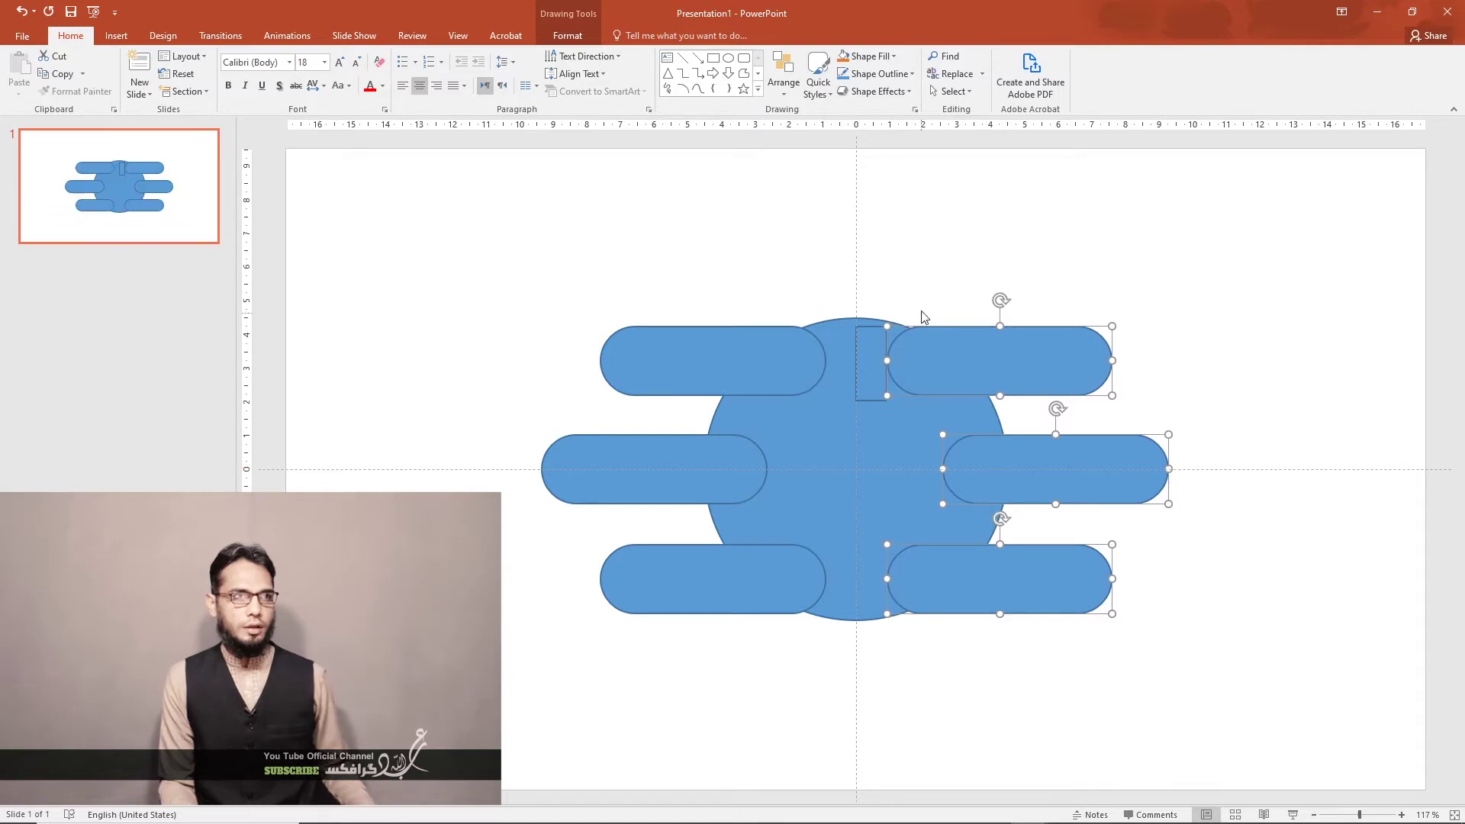
{"action": "left_click", "coordinate": [928, 276]}
Check the gaps at the bottom and middle with the spacer, then widen, move and delete it
{"action": "left_click_drag", "start_coordinate": [873, 375], "coordinate": [878, 589]}
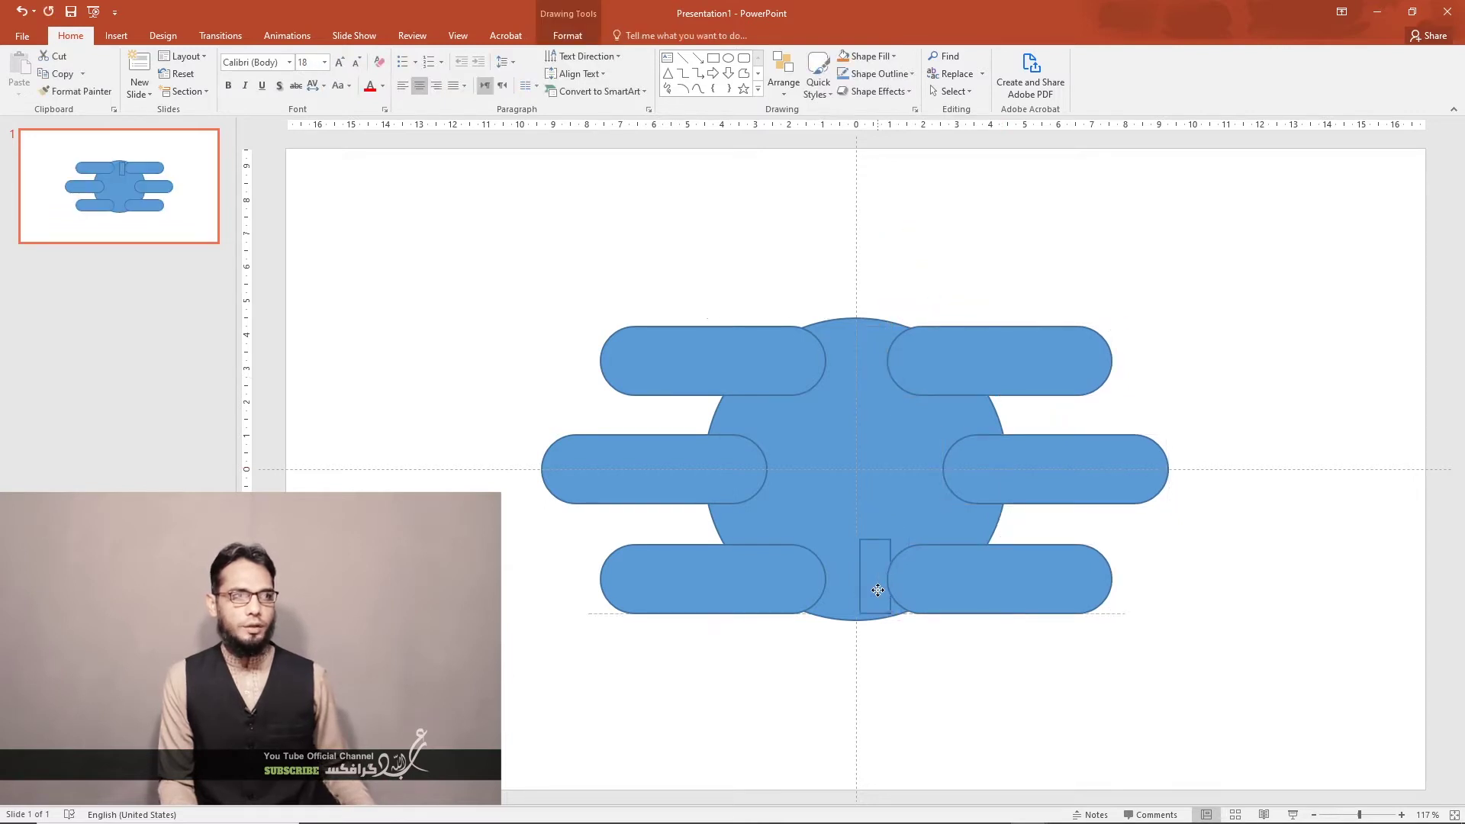
{"action": "left_click_drag", "start_coordinate": [875, 590], "coordinate": [808, 481]}
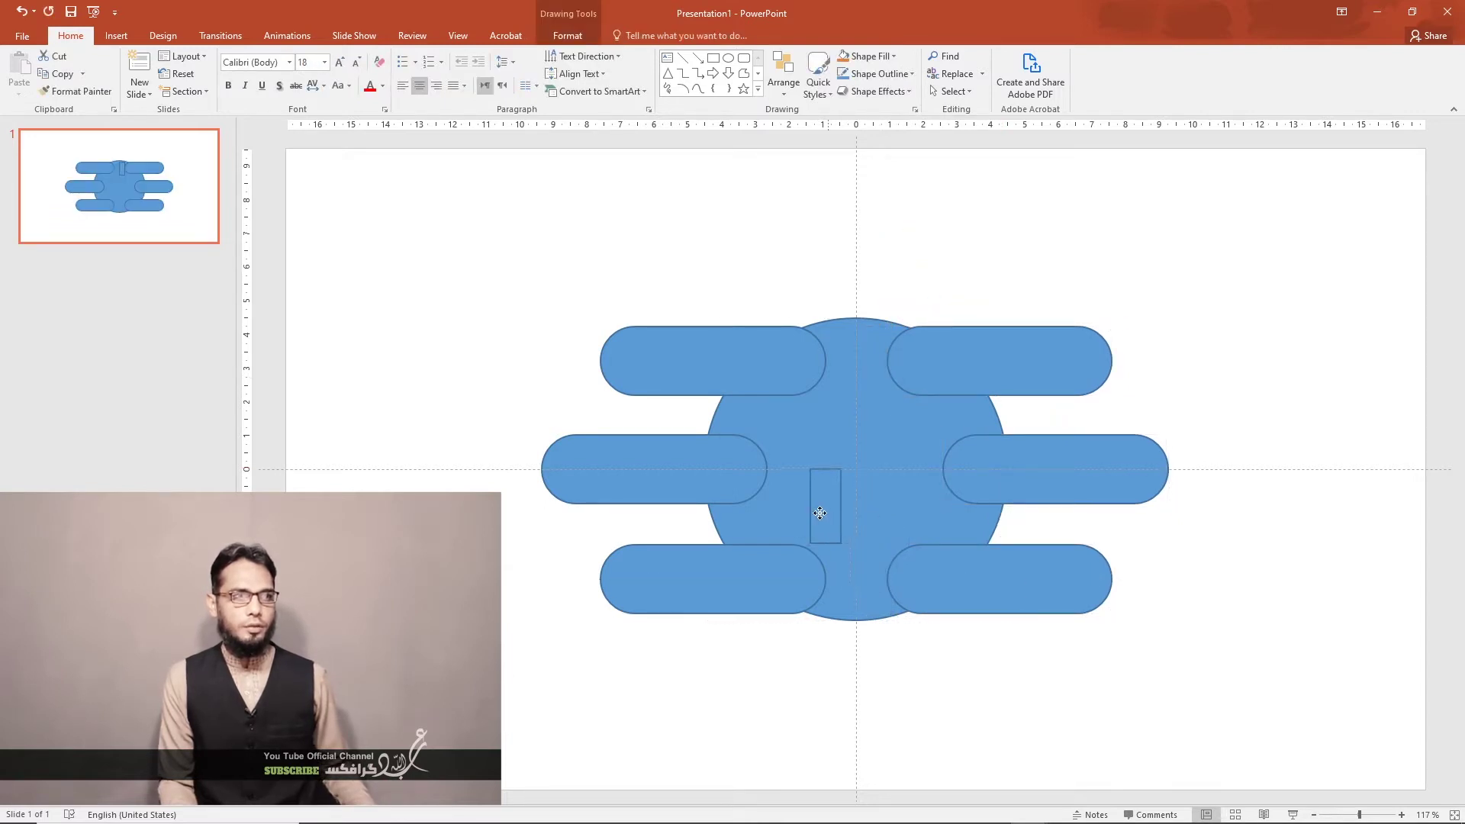
{"action": "left_click_drag", "start_coordinate": [799, 473], "coordinate": [857, 479]}
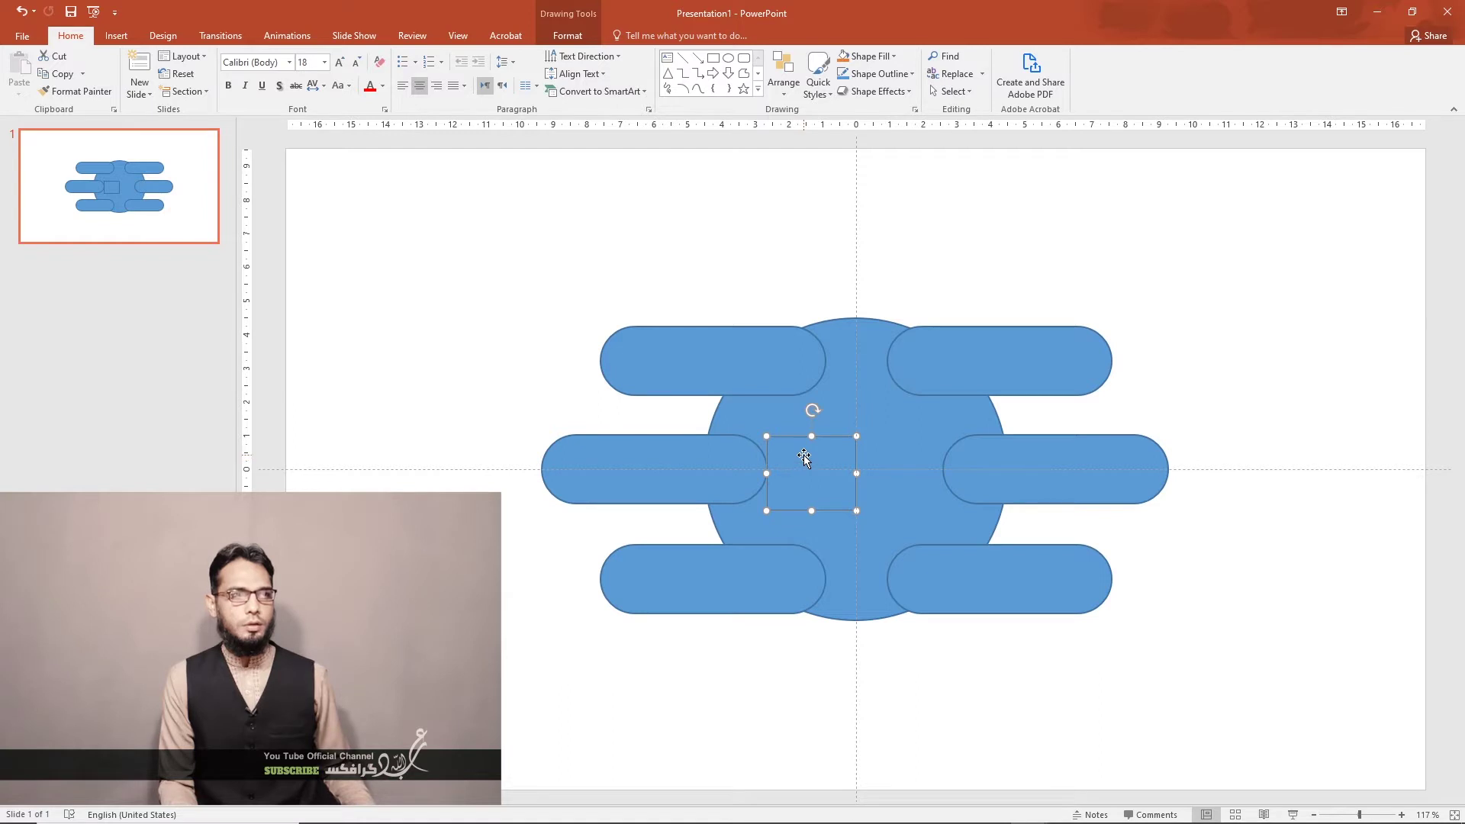
{"action": "mouse_move", "coordinate": [798, 458]}
{"action": "left_mouse_down"}
{"action": "mouse_move", "coordinate": [893, 447]}
{"action": "mouse_move", "coordinate": [966, 246]}
{"action": "left_mouse_up"}
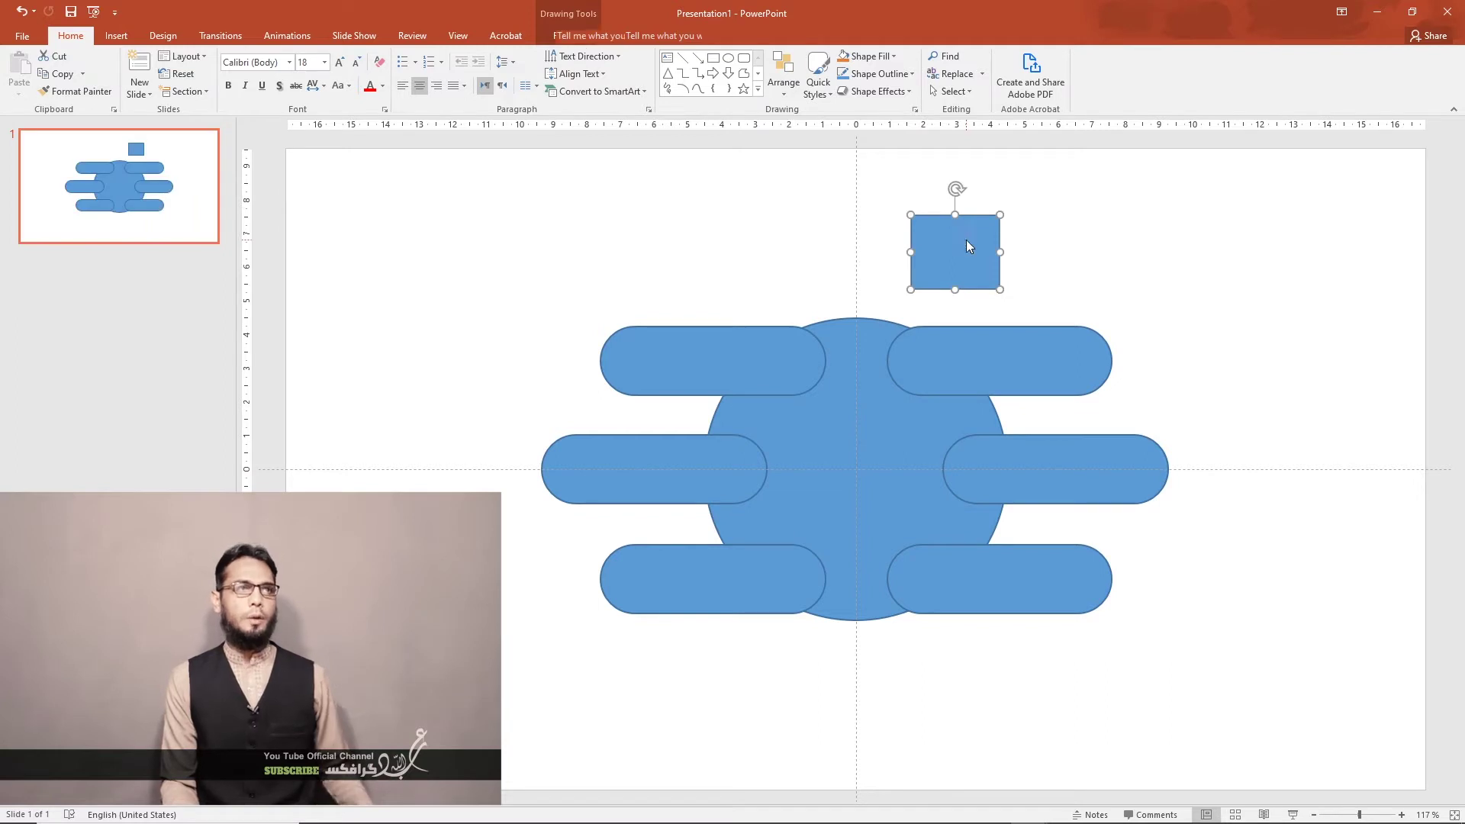
{"action": "key", "text": "Delete"}
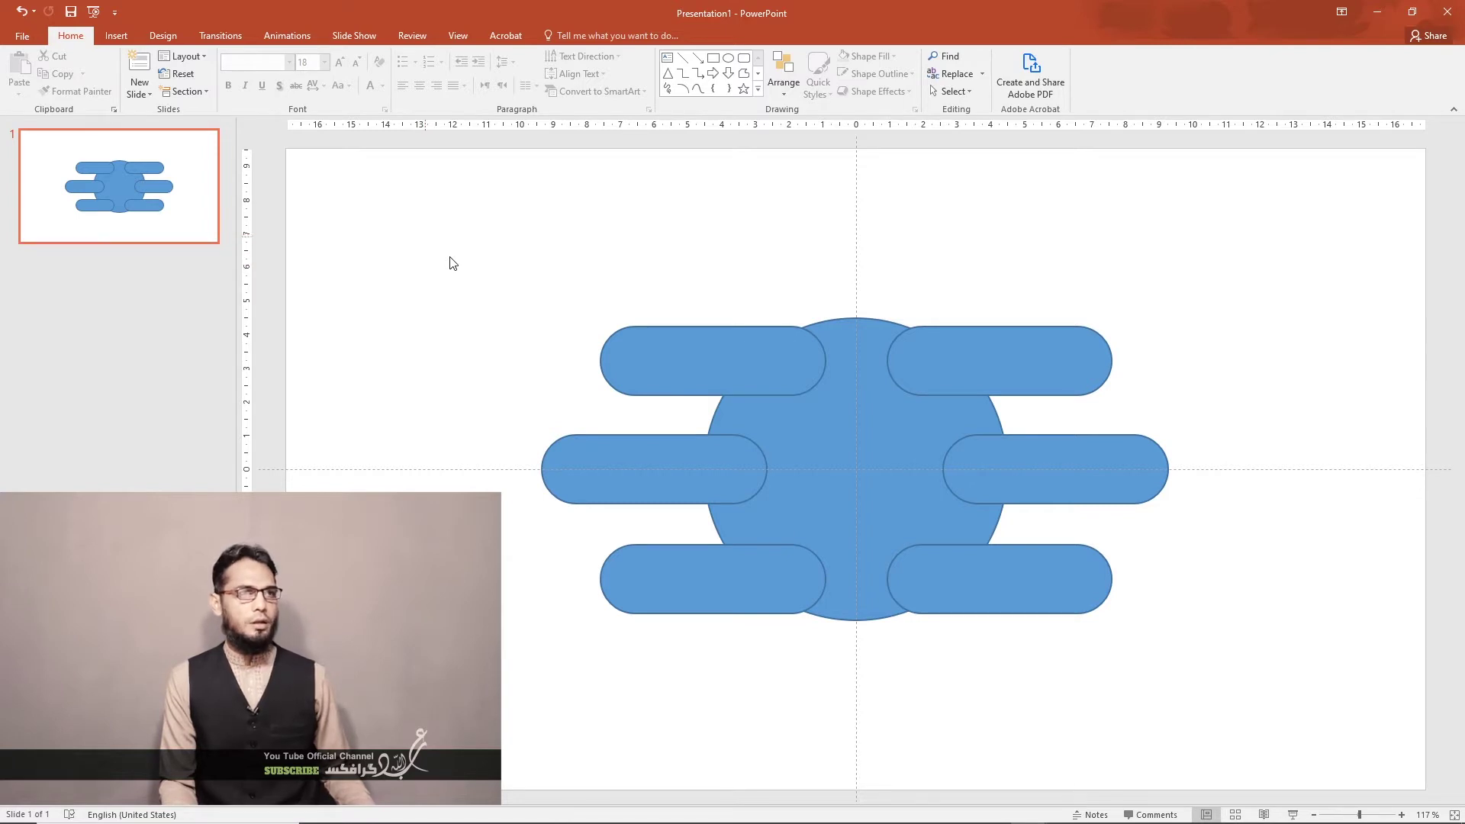
Fragment the circle and all six pills with Merge Shapes, then select the central circle piece
{"action": "left_click_drag", "start_coordinate": [453, 225], "coordinate": [1235, 751]}
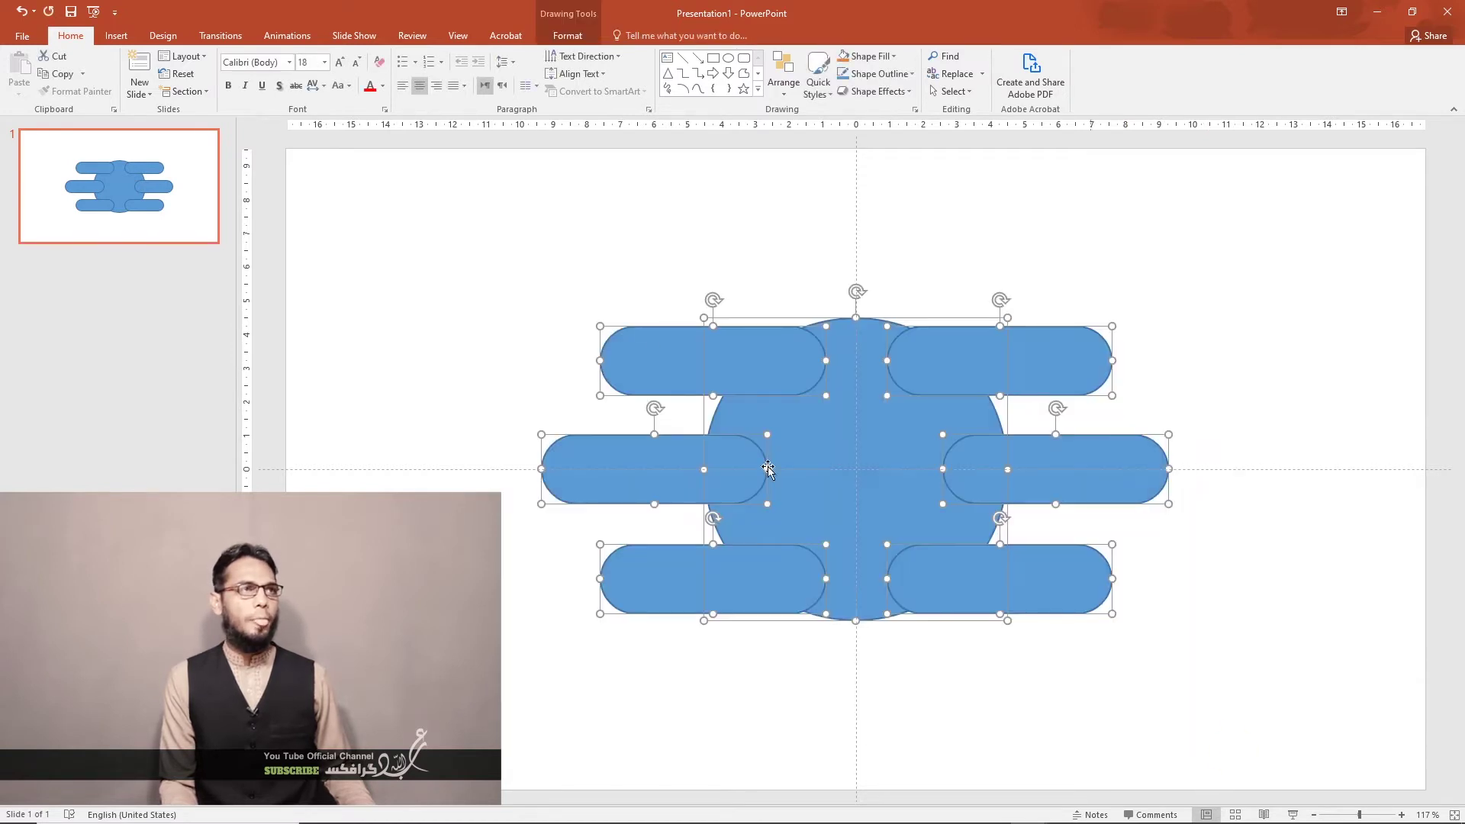
{"action": "left_click", "coordinate": [568, 36]}
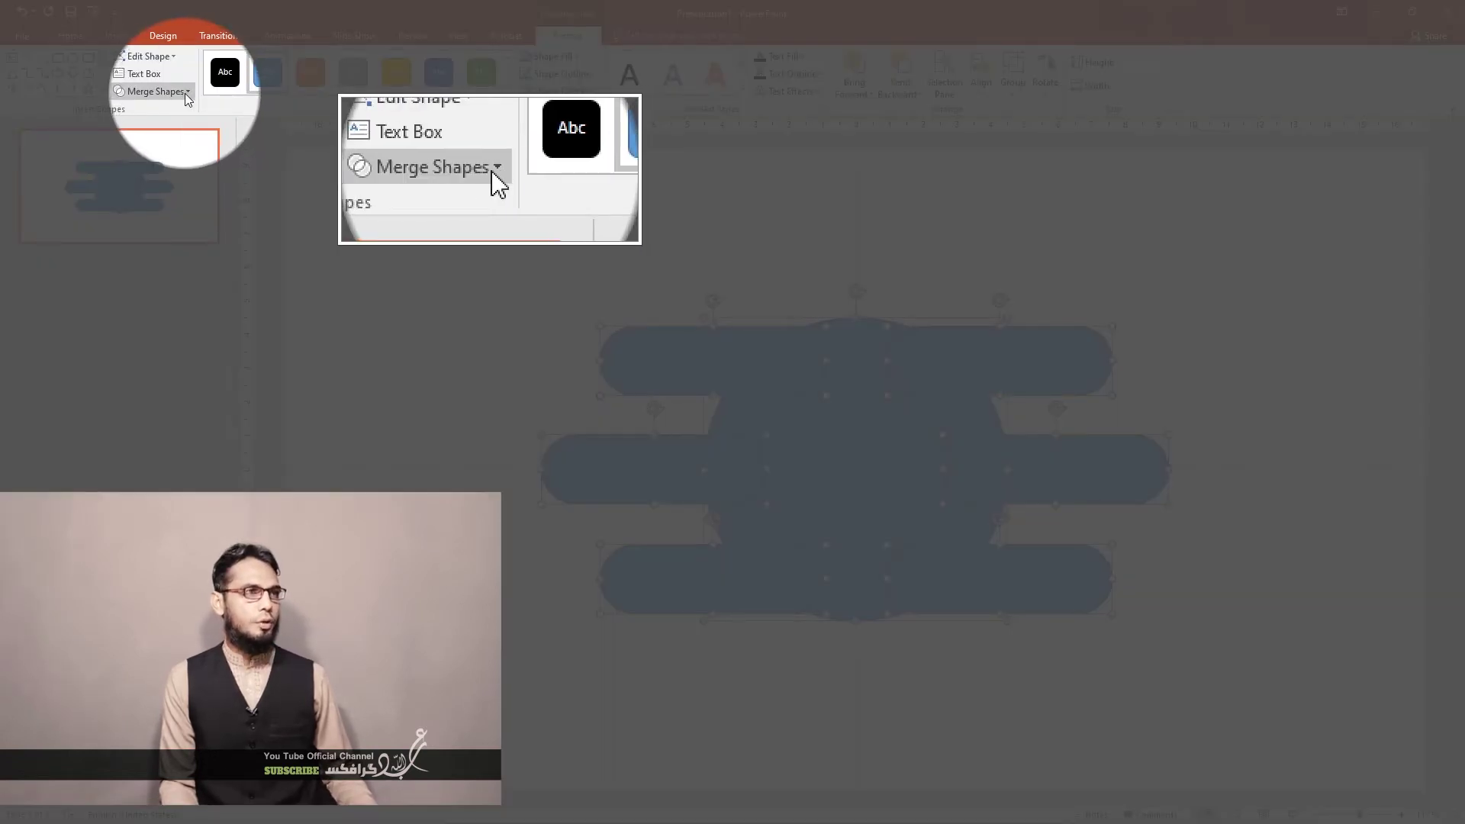
{"action": "left_click", "coordinate": [188, 89]}
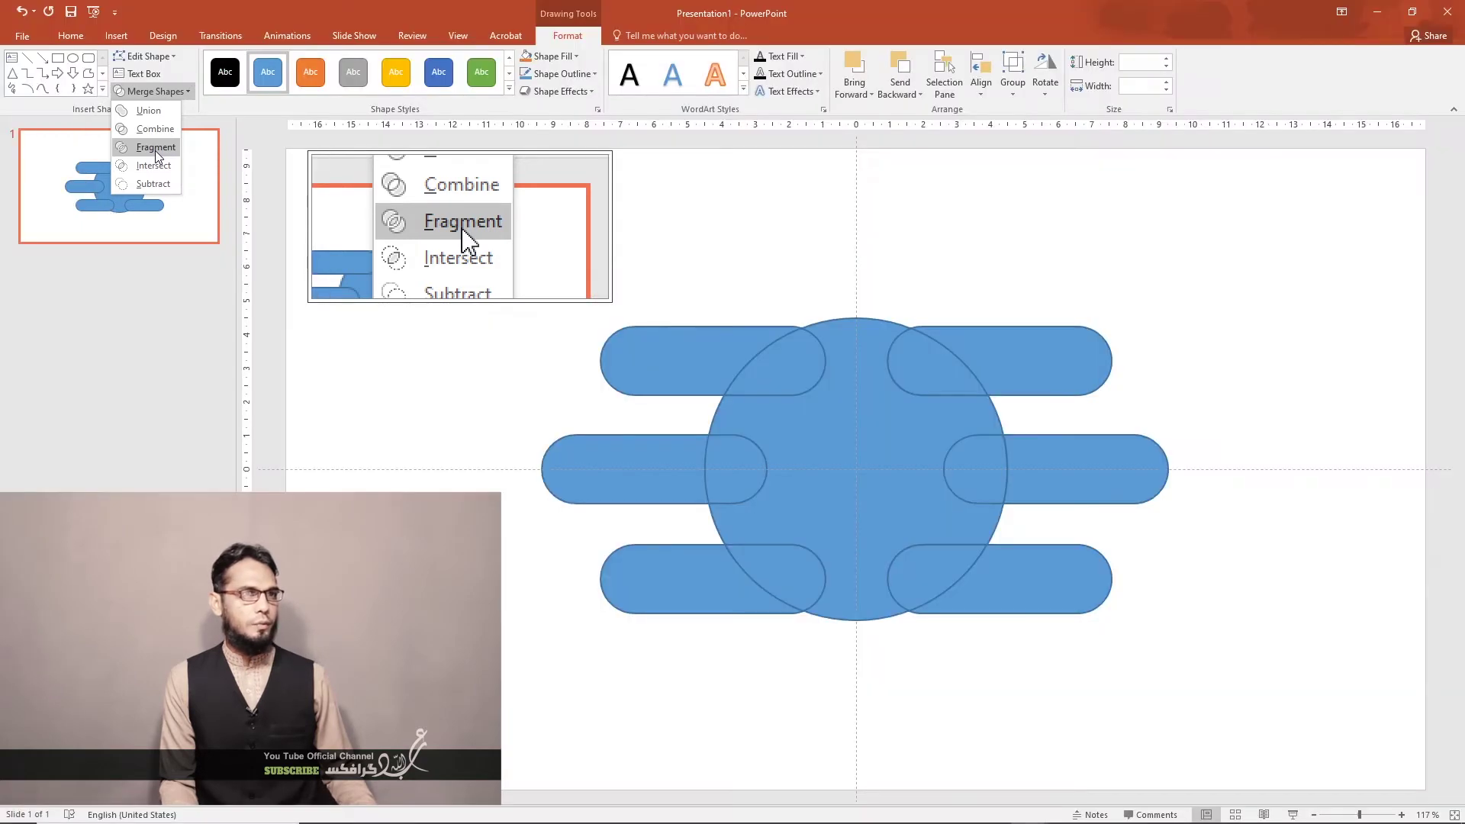
{"action": "left_click", "coordinate": [155, 148]}
{"action": "left_click", "coordinate": [651, 290]}
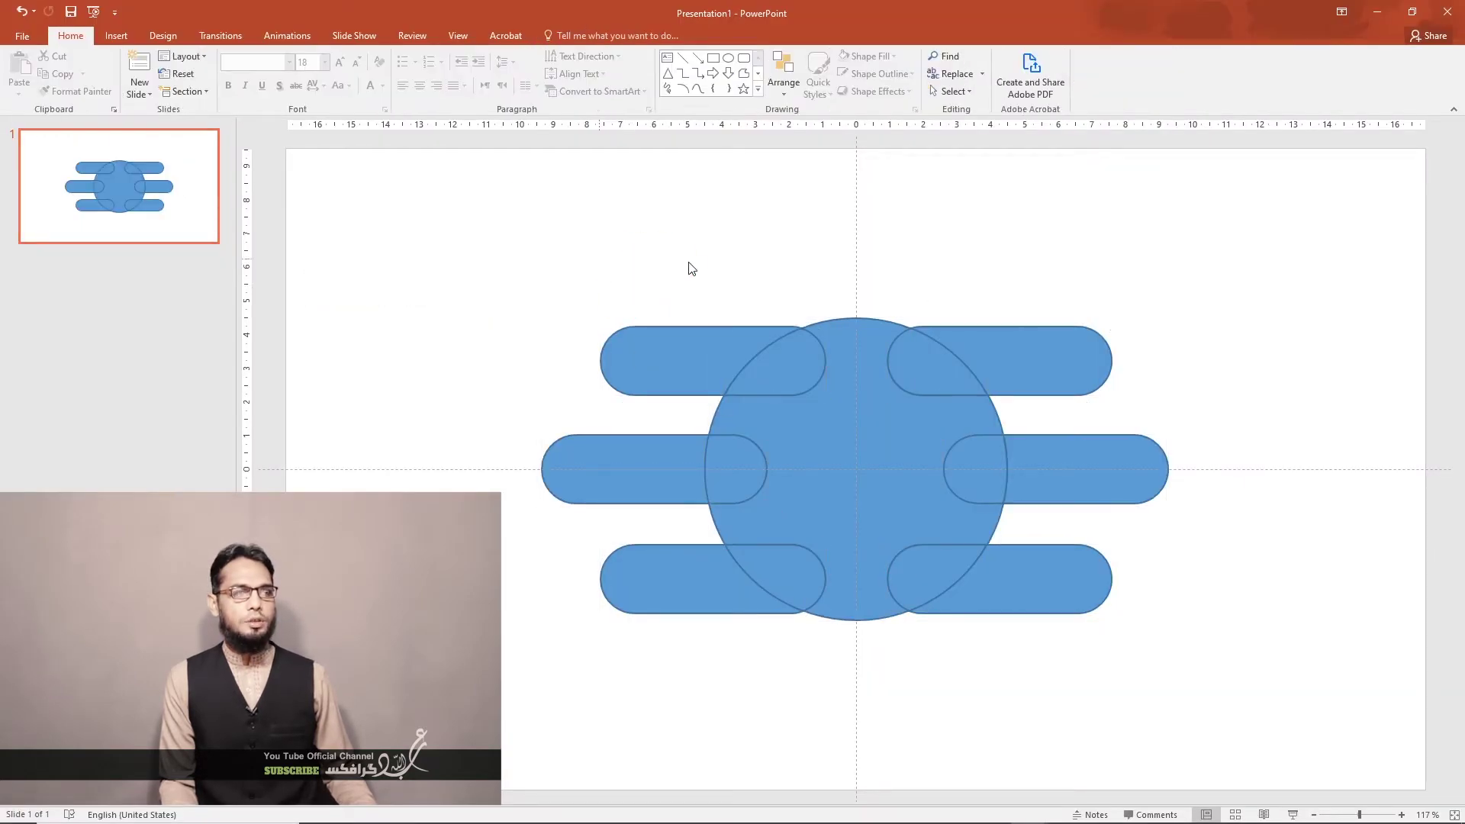
{"action": "left_click", "coordinate": [835, 432]}
Delete the central circle and duplicate the top-left pill to the upper left, separating its cap
{"action": "key", "text": "Delete"}
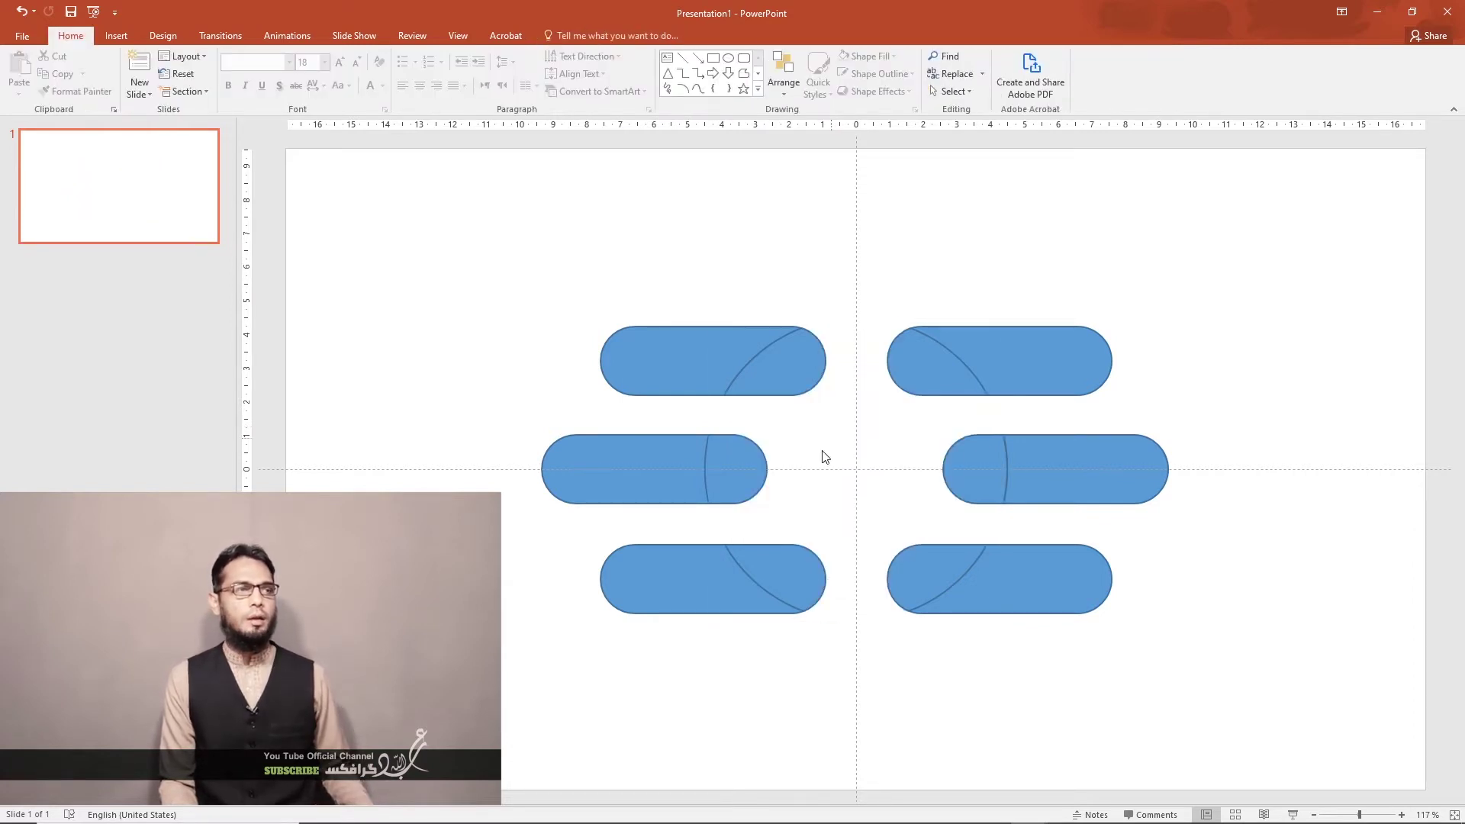
{"action": "left_click_drag", "start_coordinate": [526, 275], "coordinate": [867, 419]}
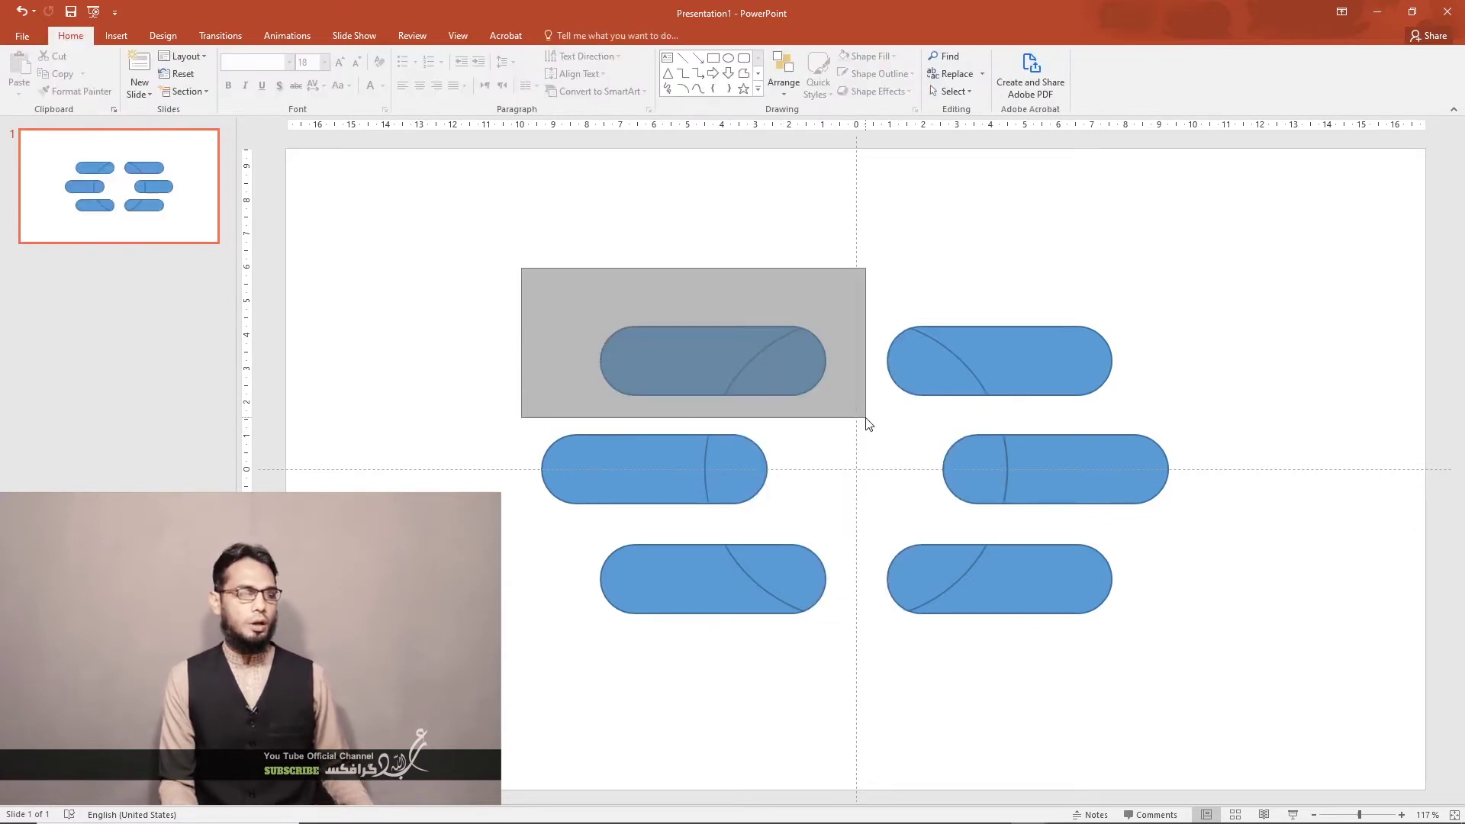
{"action": "mouse_move", "coordinate": [662, 363]}
{"action": "left_mouse_down"}
{"action": "mouse_move", "coordinate": [412, 223]}
{"action": "mouse_move", "coordinate": [439, 185]}
{"action": "left_mouse_up"}
{"action": "left_click", "coordinate": [460, 313]}
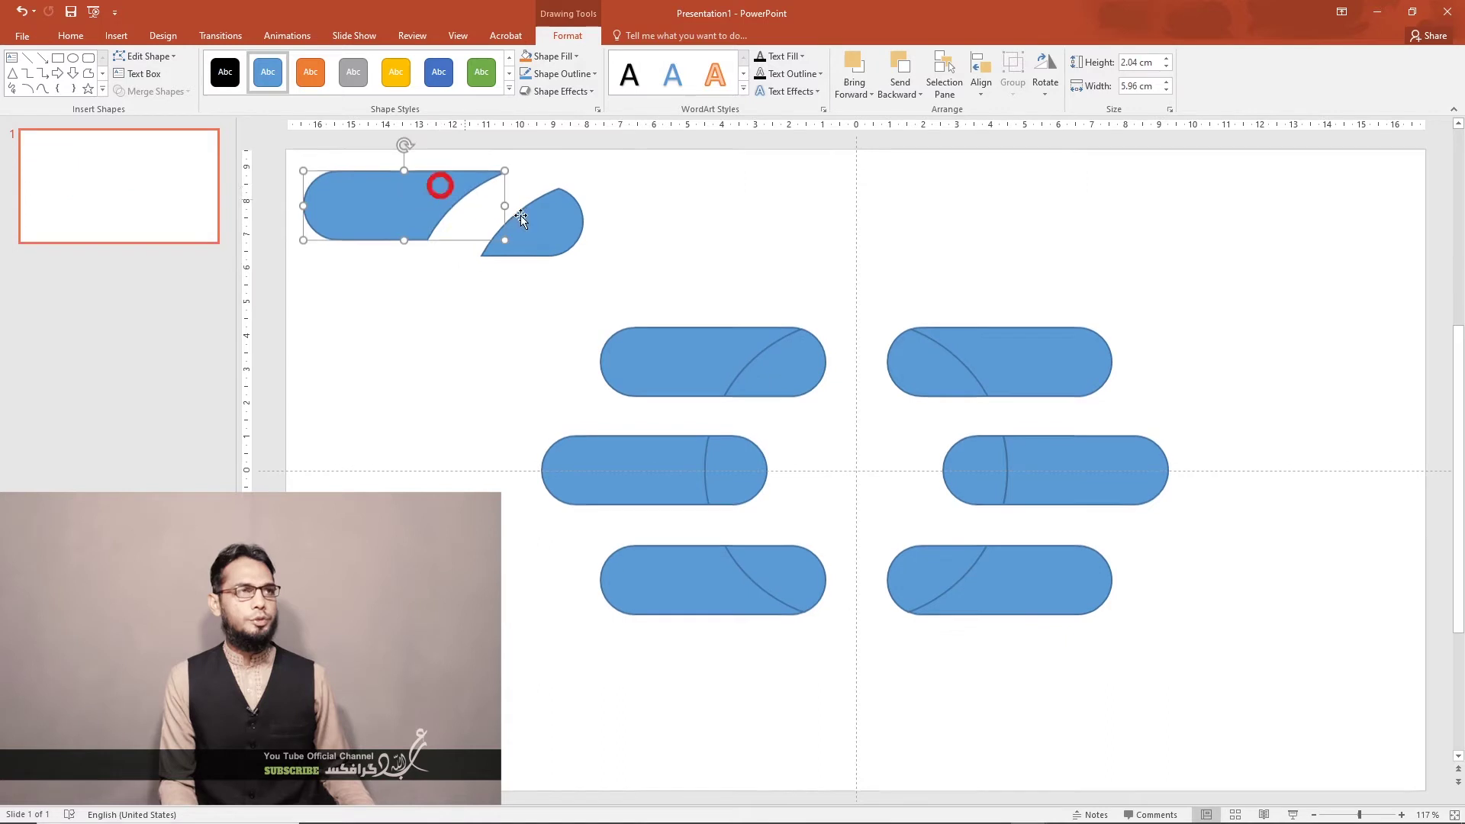
Reposition the duplicated teardrop cap and long piece until they line up
{"action": "left_click_drag", "start_coordinate": [557, 226], "coordinate": [566, 257]}
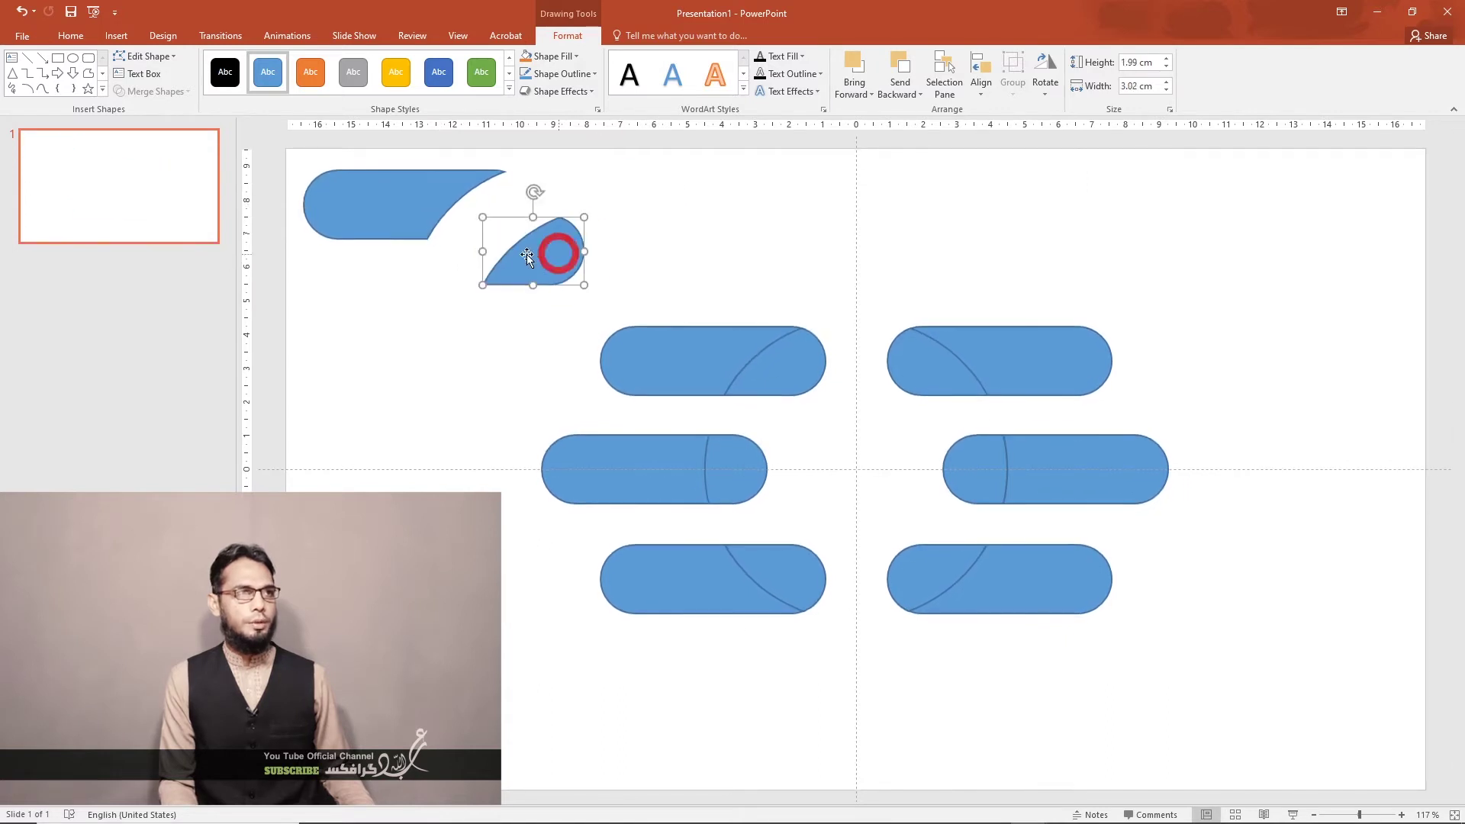
{"action": "left_click_drag", "start_coordinate": [383, 197], "coordinate": [386, 242]}
{"action": "left_click_drag", "start_coordinate": [565, 260], "coordinate": [606, 218]}
{"action": "left_click_drag", "start_coordinate": [418, 259], "coordinate": [412, 219]}
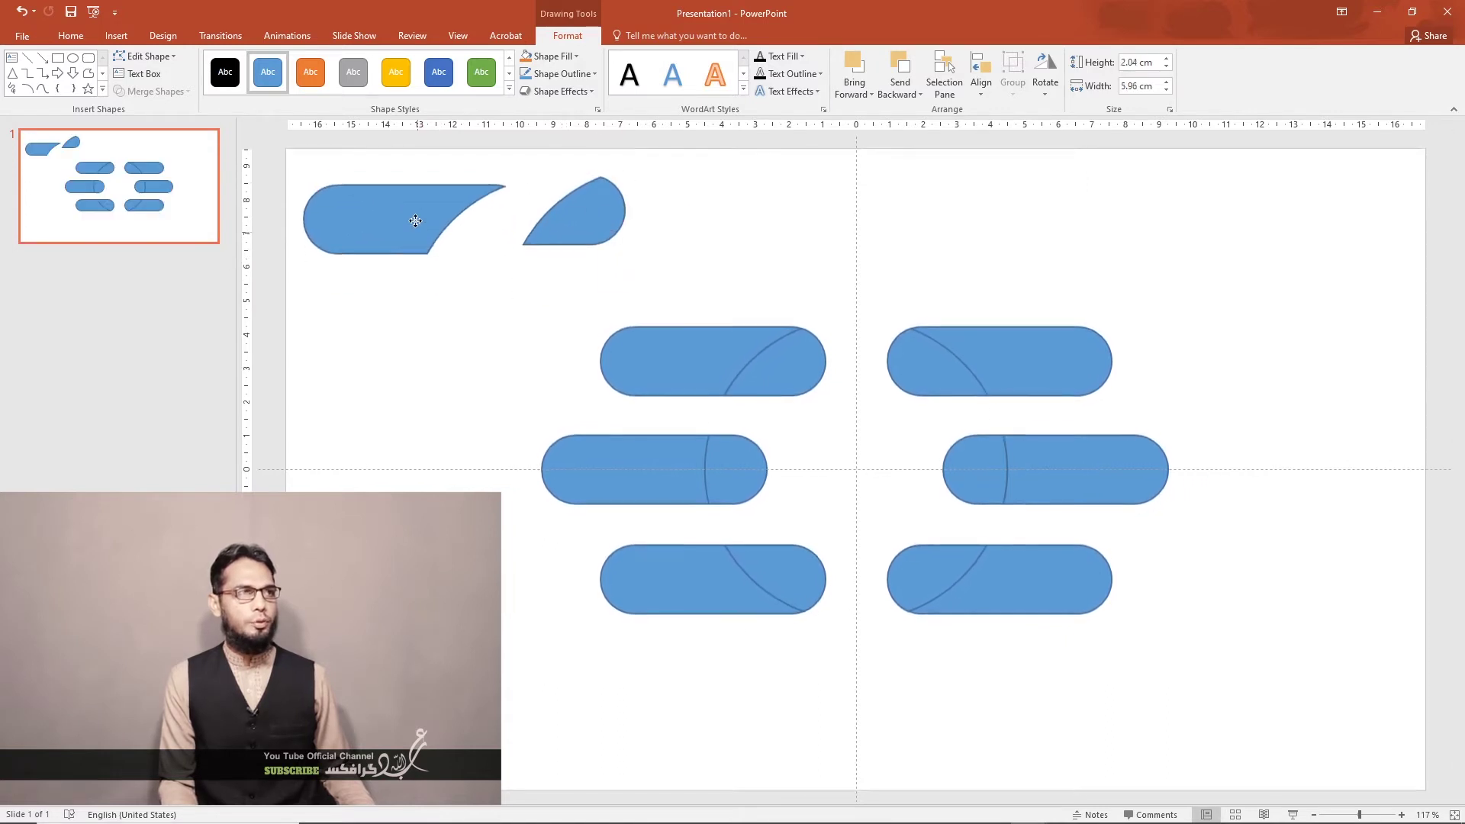
{"action": "left_click_drag", "start_coordinate": [565, 223], "coordinate": [569, 254]}
{"action": "left_click_drag", "start_coordinate": [425, 245], "coordinate": [416, 268]}
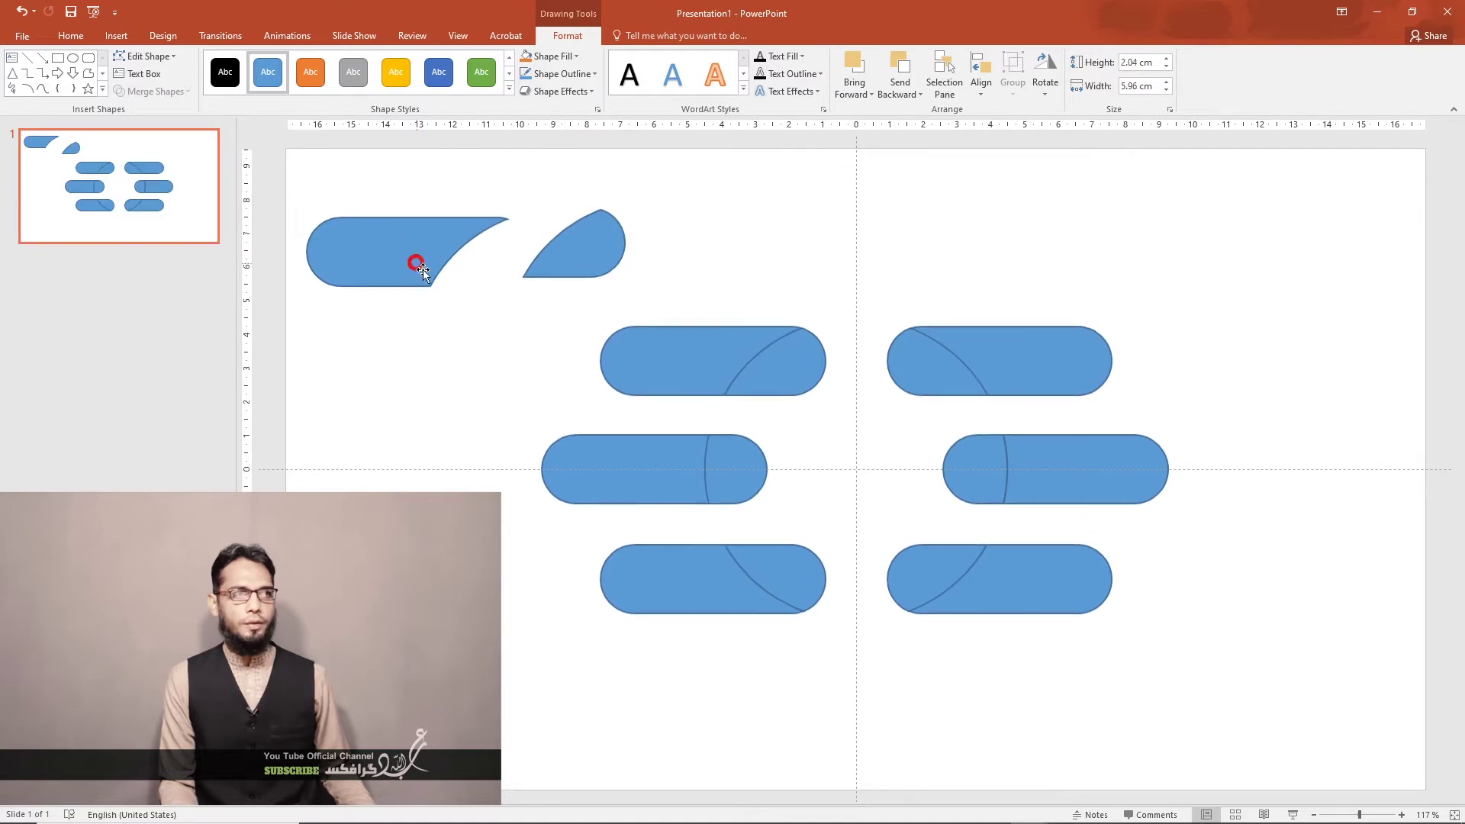
{"action": "left_click_drag", "start_coordinate": [574, 252], "coordinate": [601, 256]}
{"action": "left_click", "coordinate": [392, 265]}
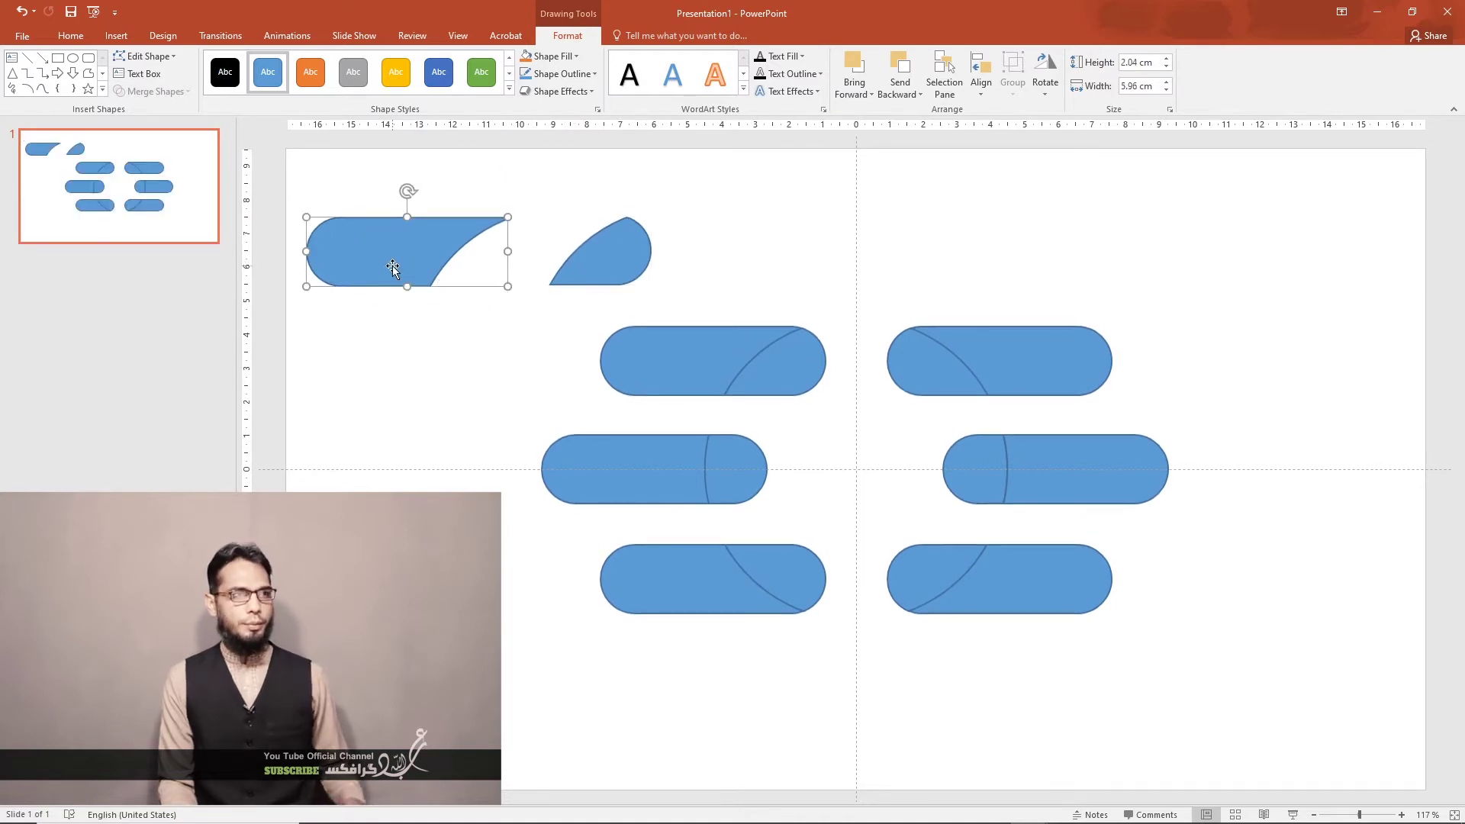
Select the six pill bodies, left column and right column together
{"action": "left_click", "coordinate": [680, 366]}
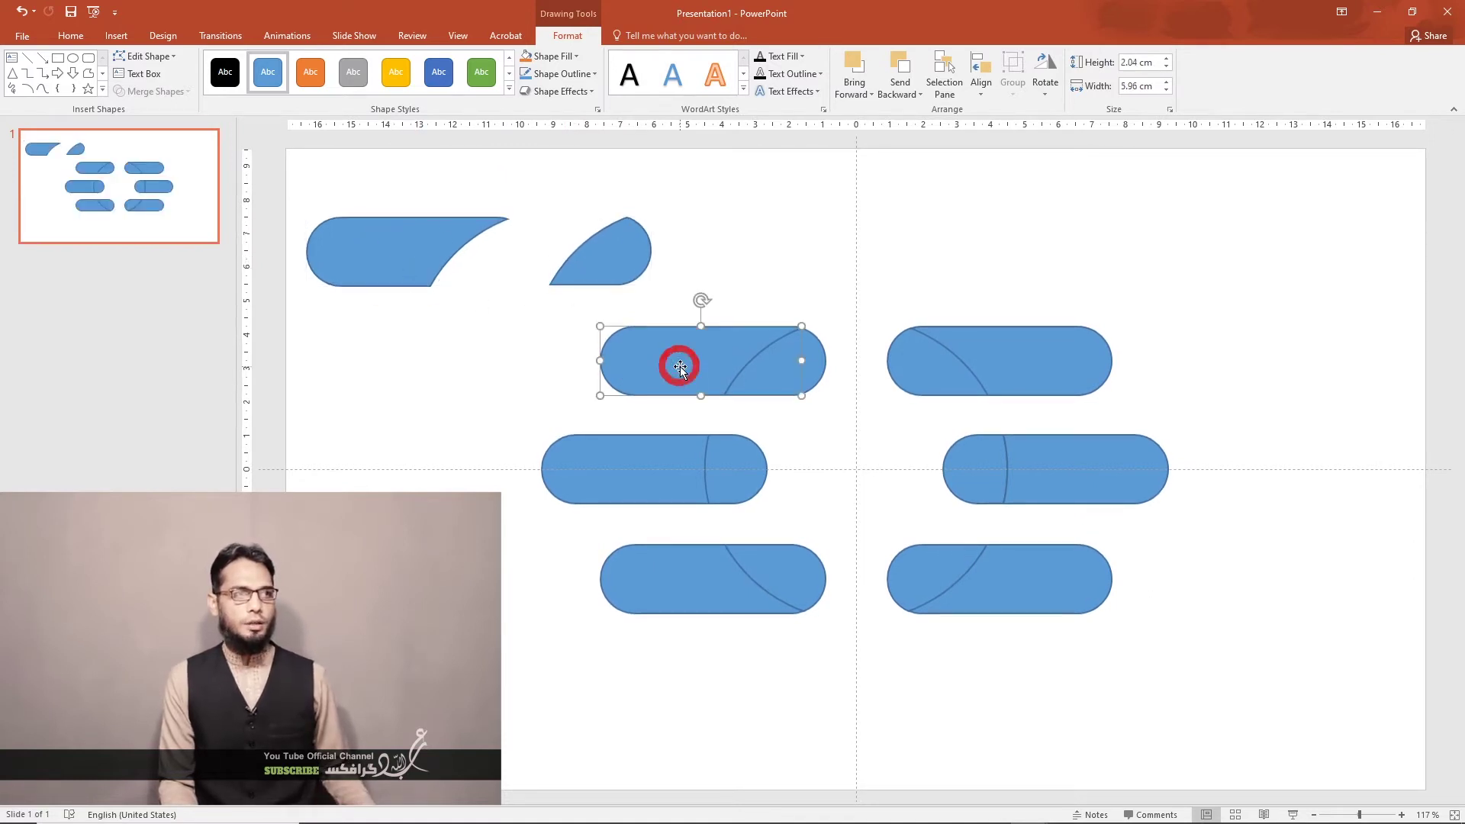
{"action": "left_click", "coordinate": [610, 458], "text": "shift"}
{"action": "left_click", "coordinate": [674, 592], "text": "shift"}
{"action": "left_click", "coordinate": [1082, 588], "text": "shift"}
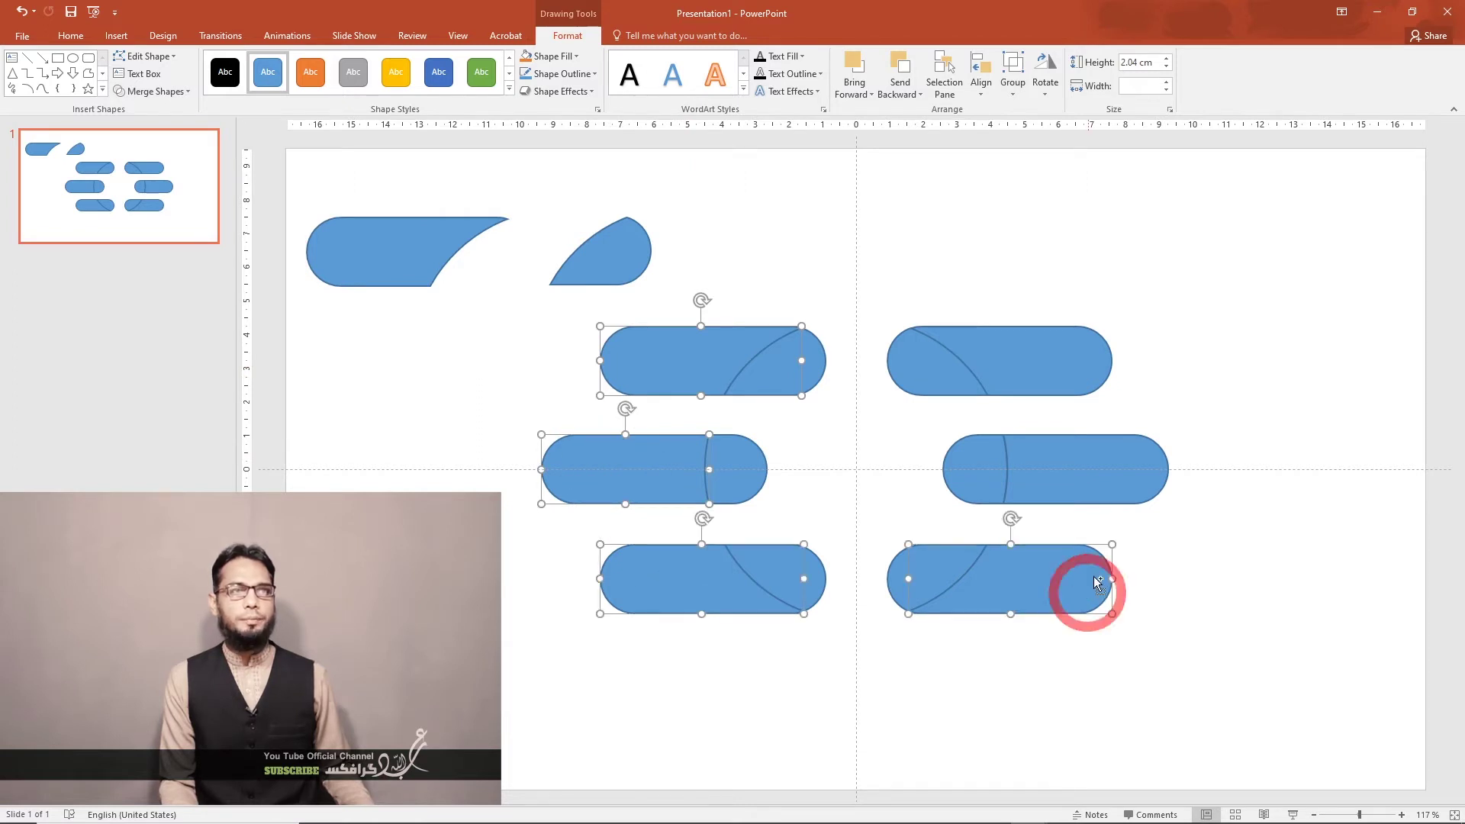
{"action": "left_click", "coordinate": [1095, 487], "text": "shift"}
{"action": "left_click", "coordinate": [1052, 350], "text": "shift"}
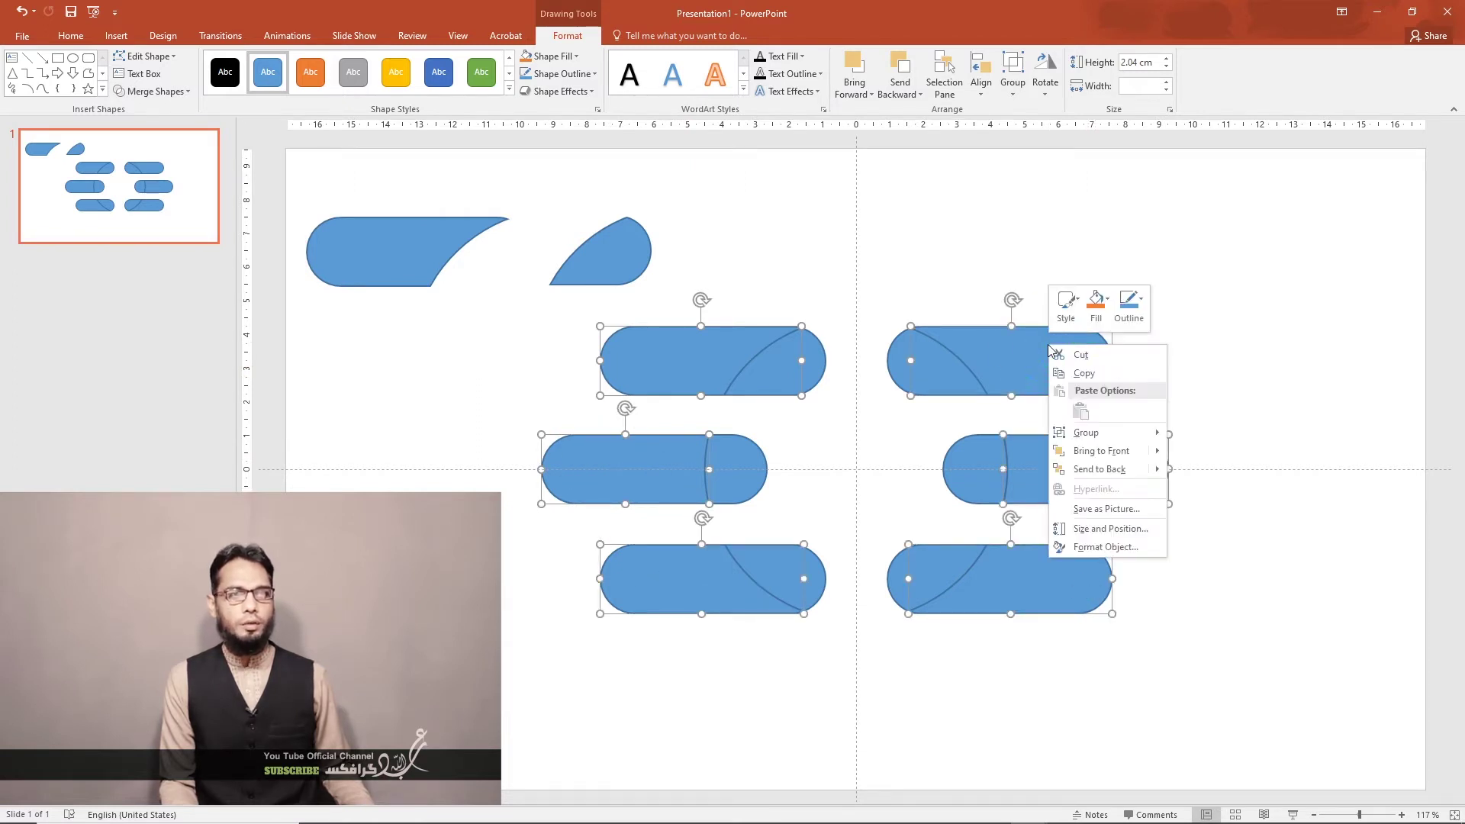
Give the six pills a gradient fill via Format Object, removing stops until two remain
{"action": "right_click", "coordinate": [1050, 348]}
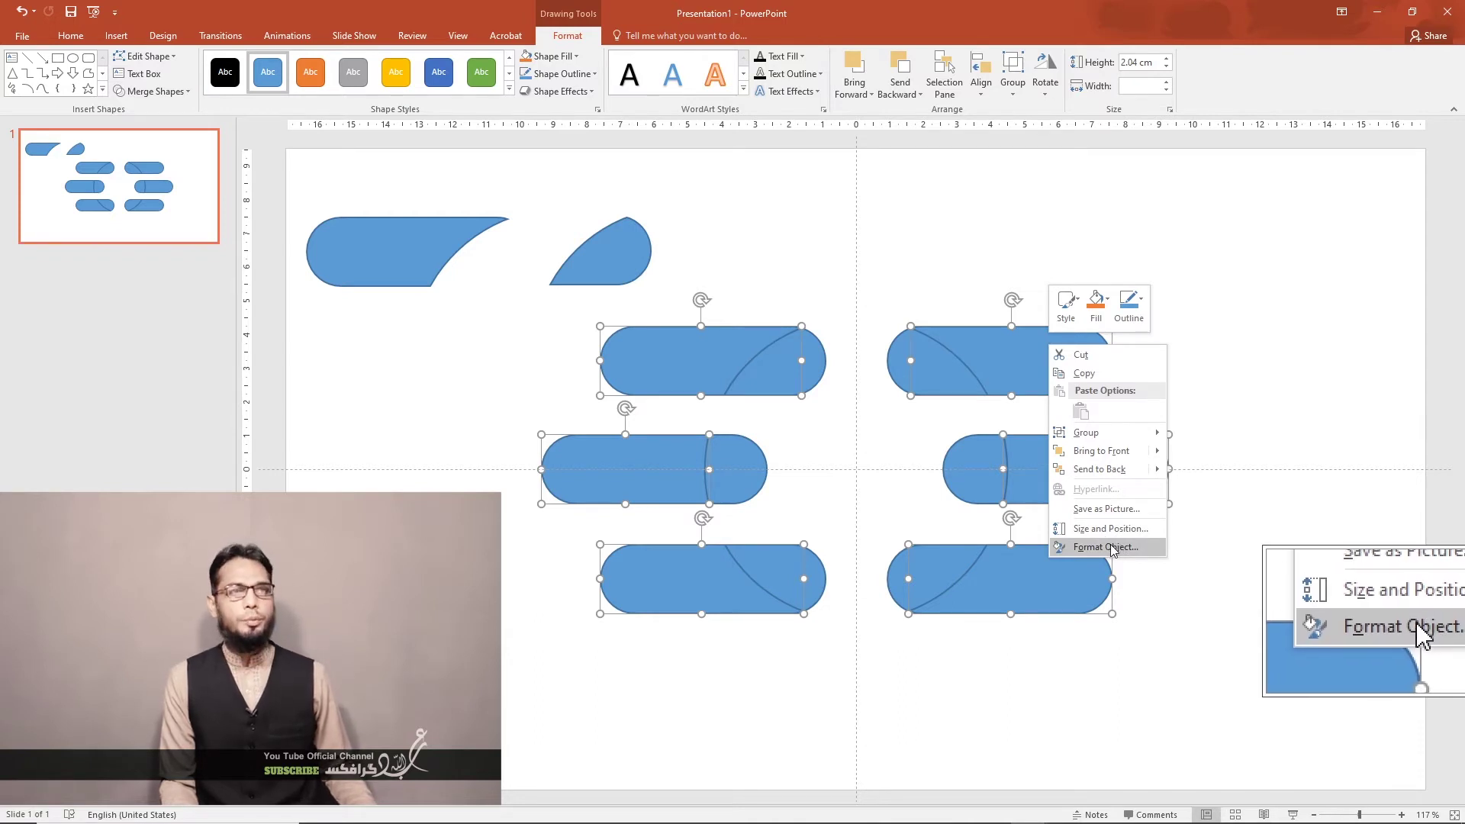
{"action": "left_click", "coordinate": [1106, 547]}
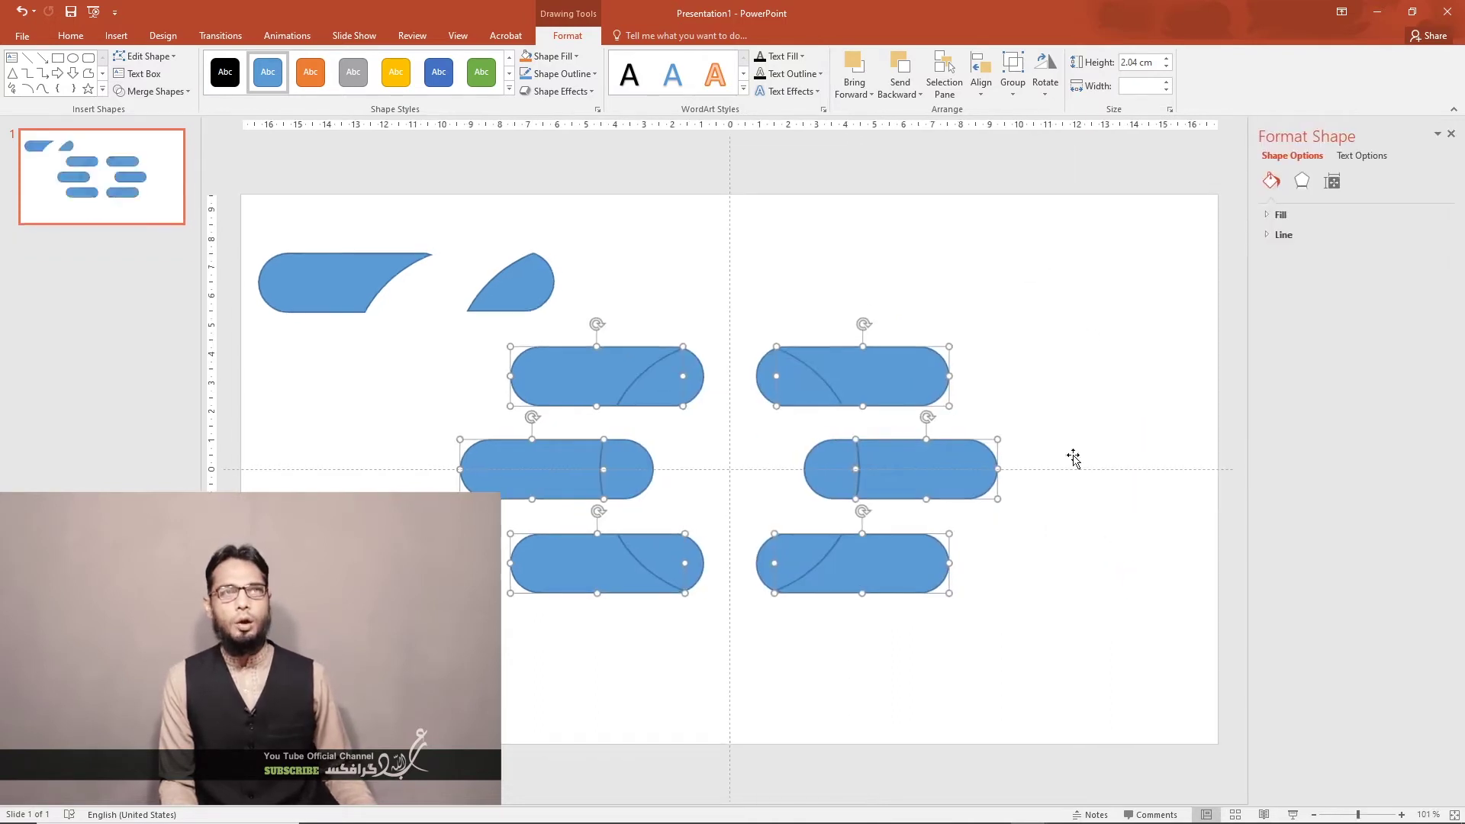
{"action": "left_click", "coordinate": [1266, 216]}
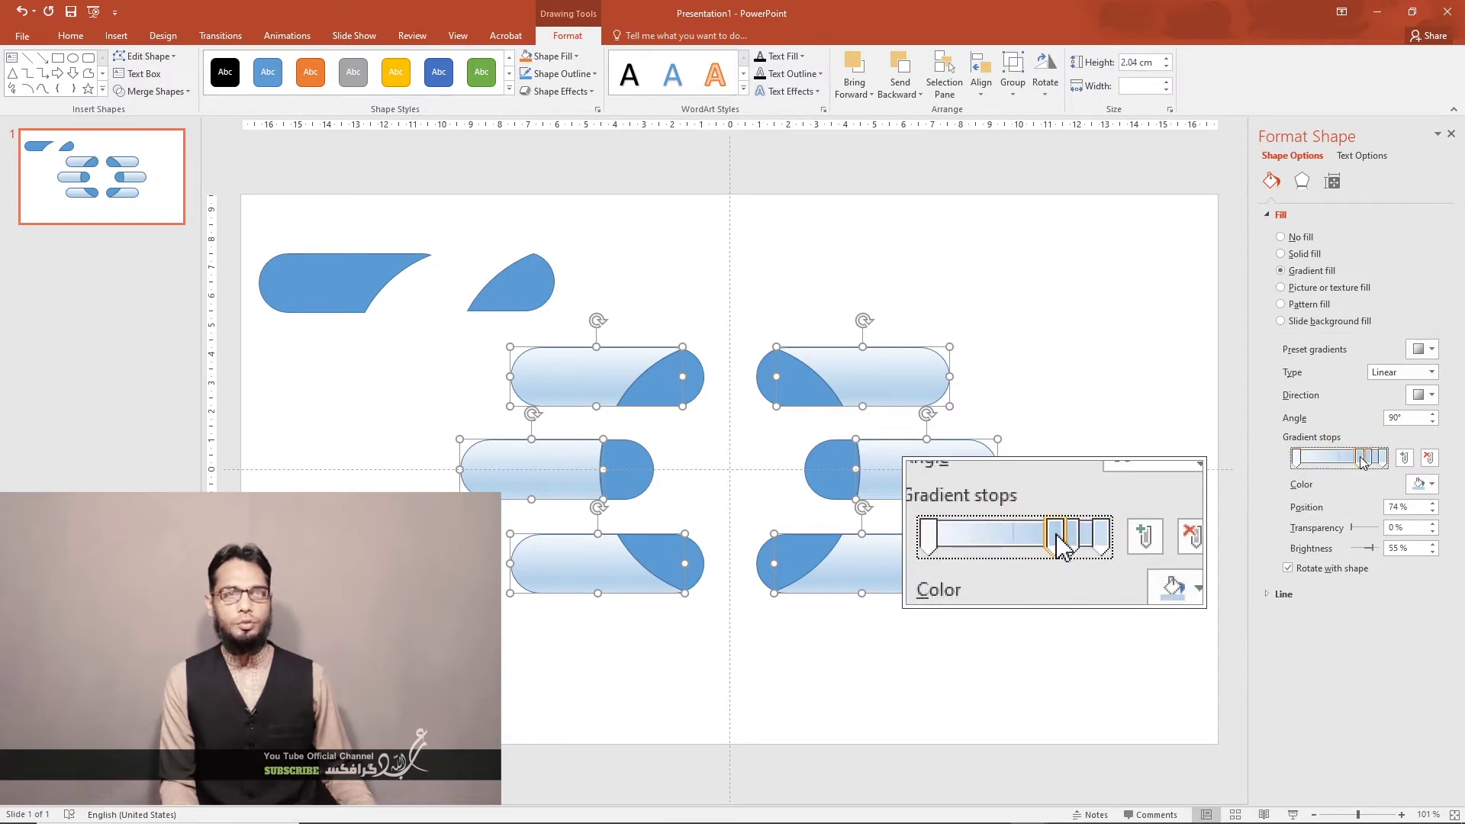
{"action": "left_click", "coordinate": [1430, 458]}
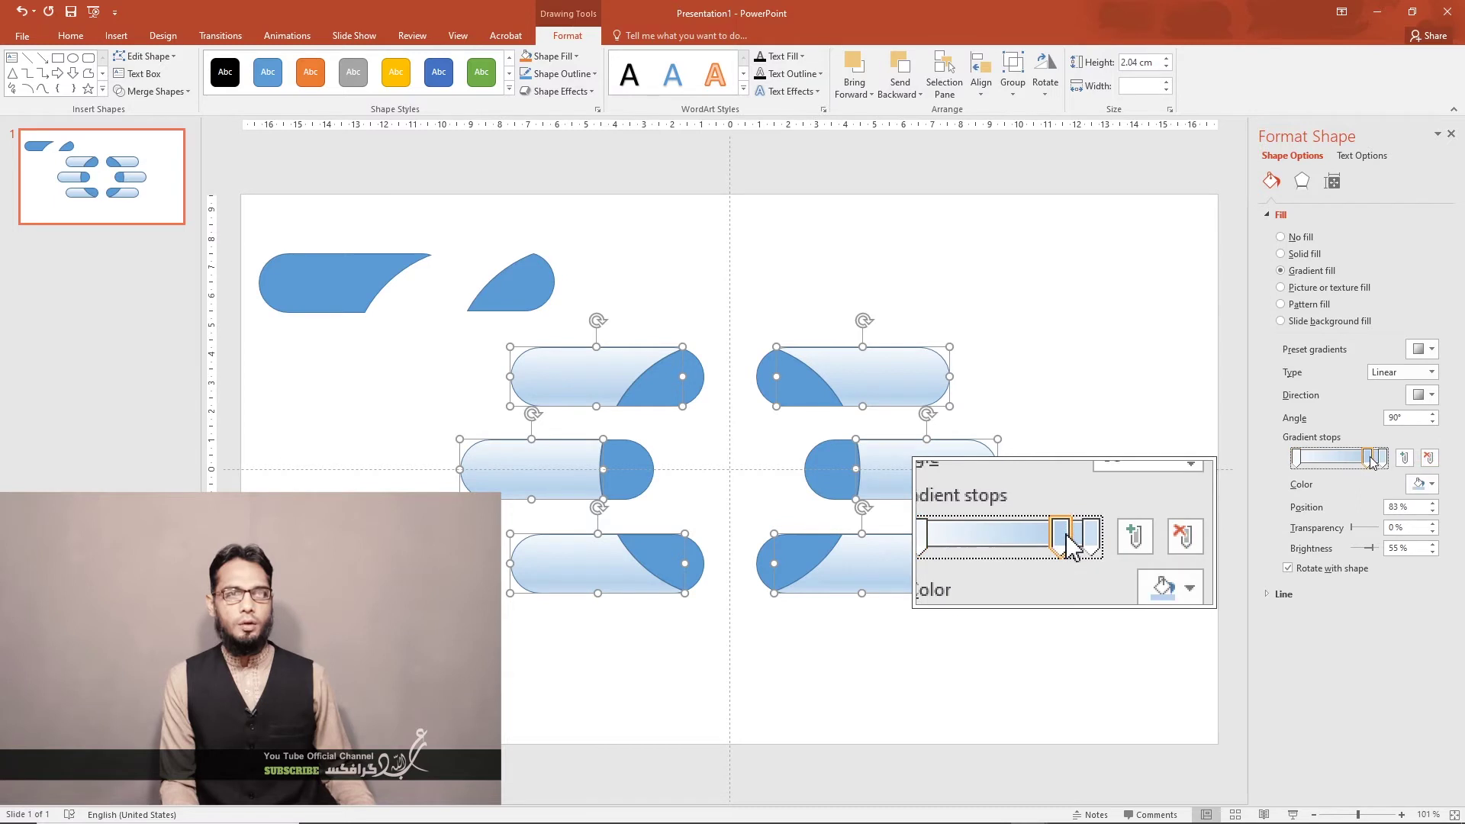
{"action": "left_click", "coordinate": [1430, 458]}
{"action": "left_click", "coordinate": [1298, 458]}
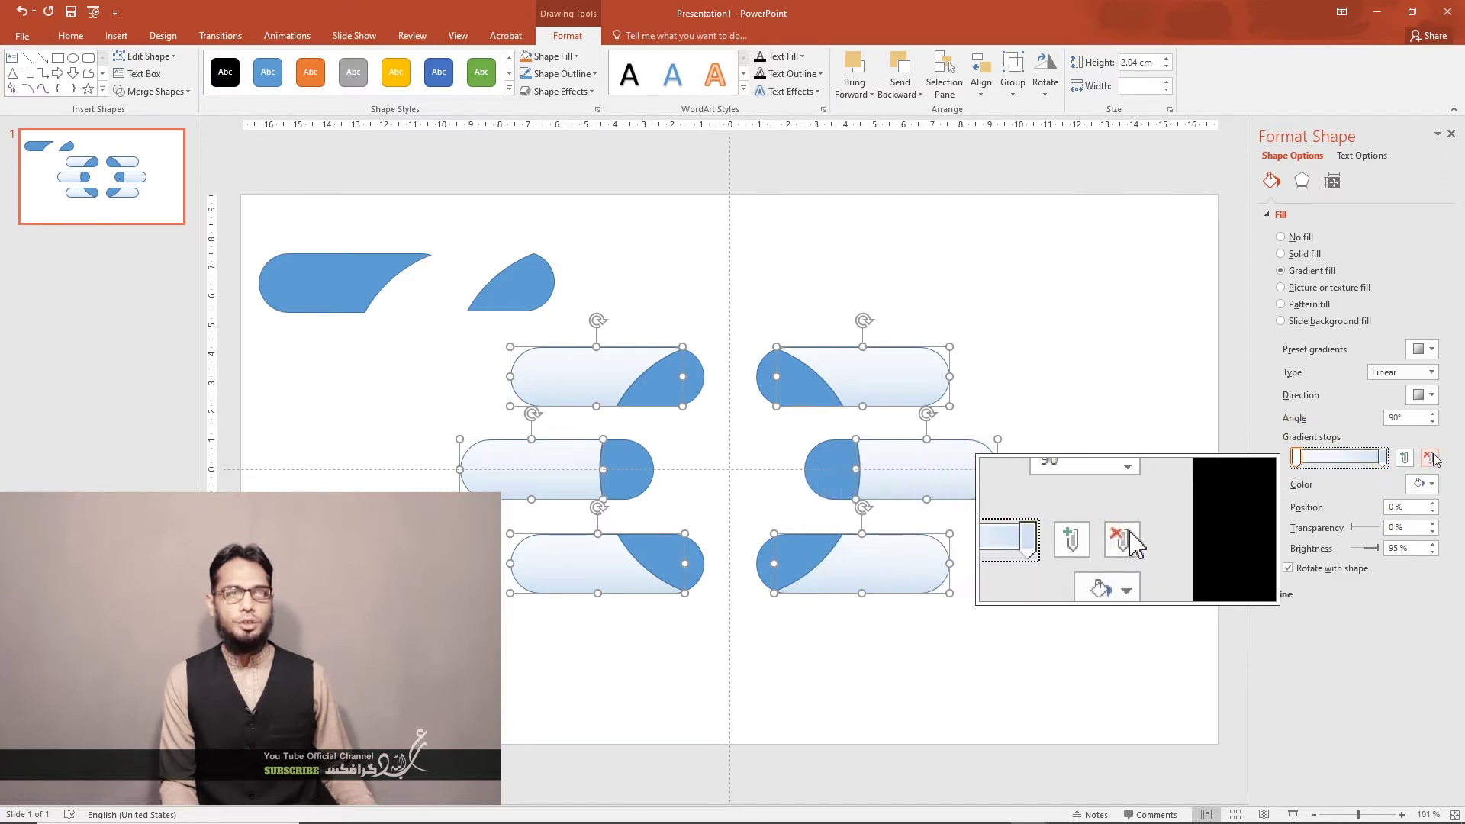
{"action": "left_click", "coordinate": [1383, 459]}
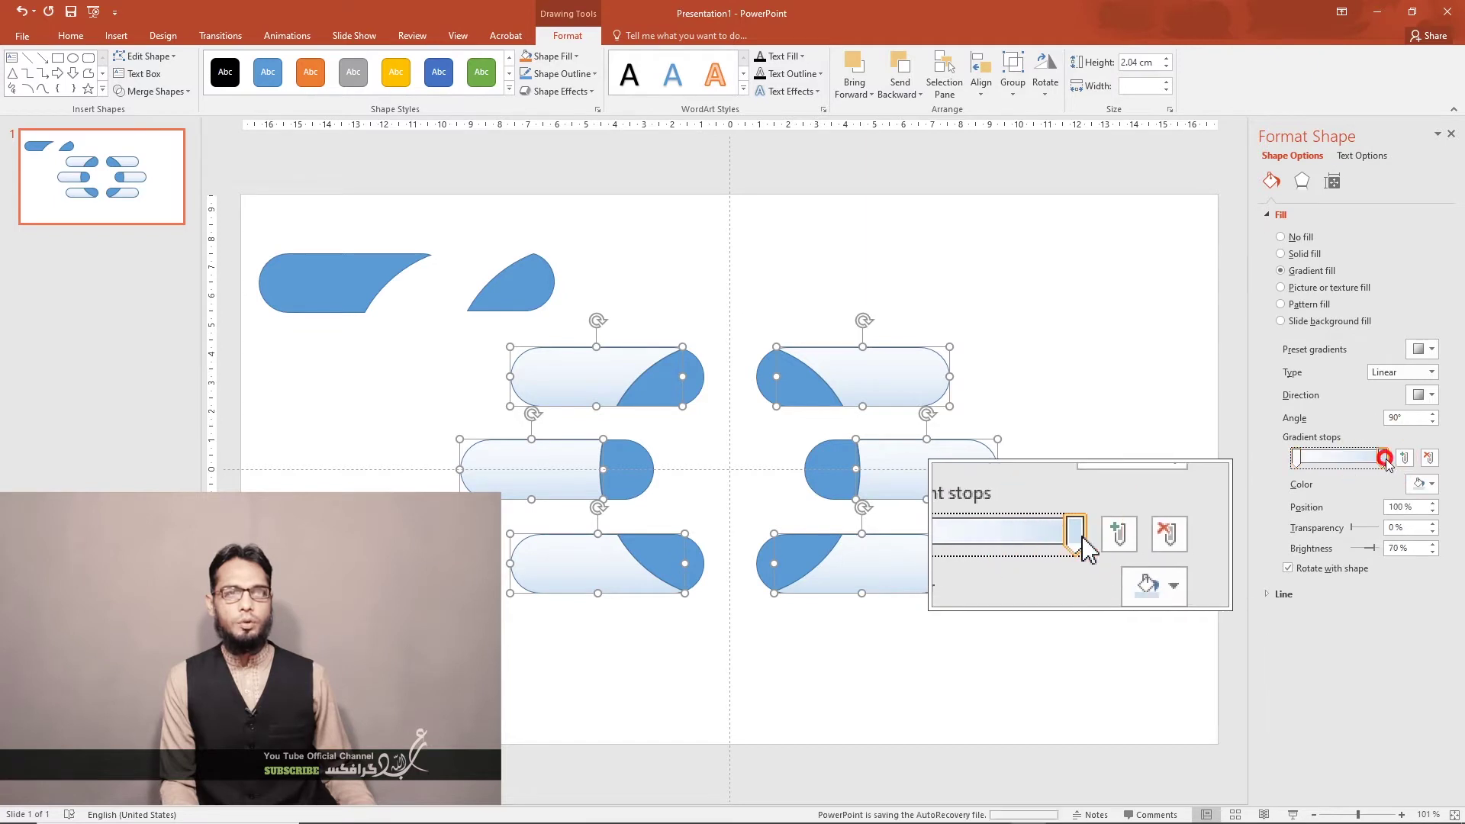
Color the right gradient stop White, Background 1, Darker 15% and make the gradient Radial
{"action": "left_click", "coordinate": [1434, 486]}
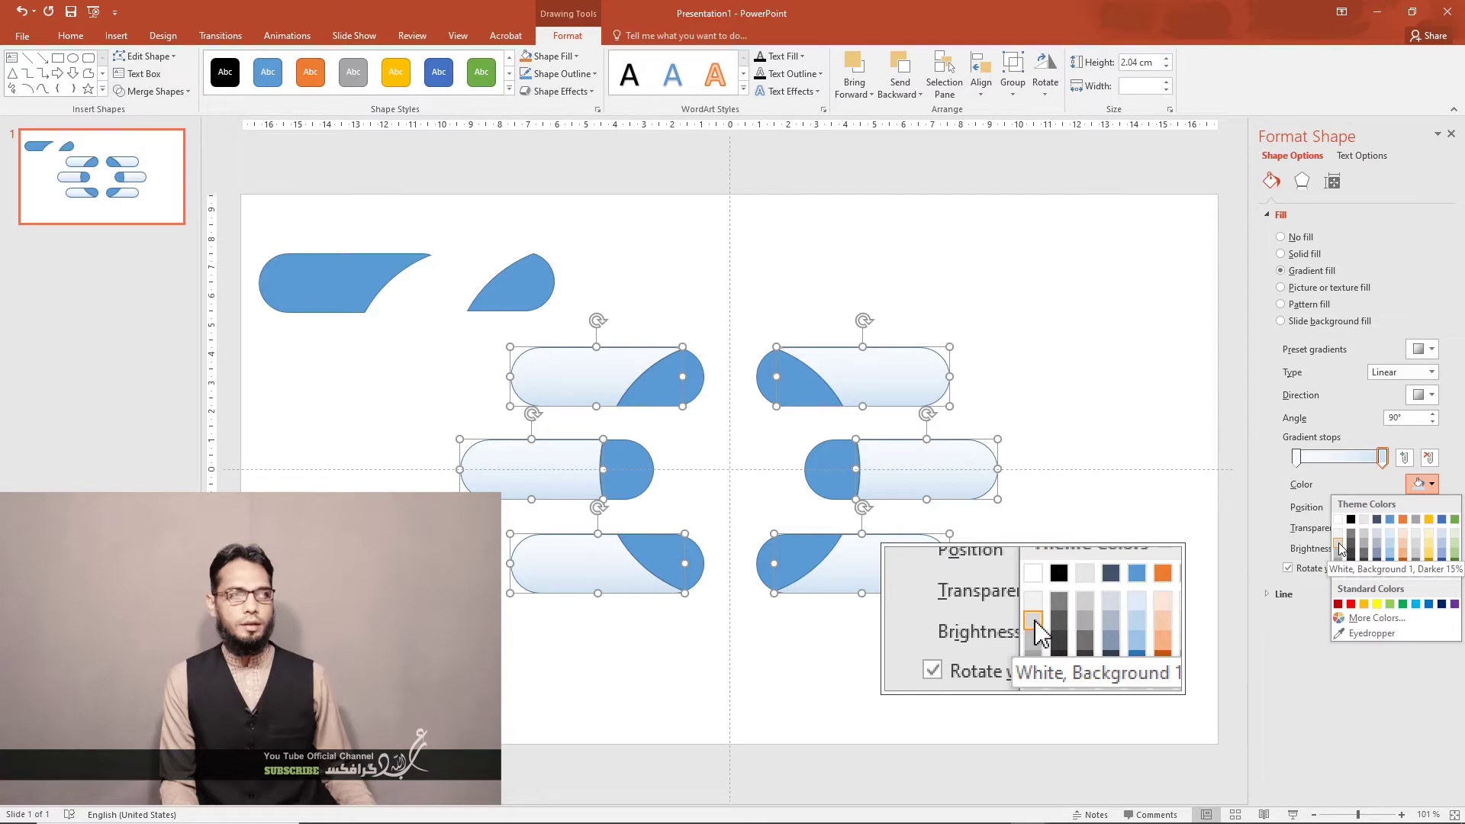
{"action": "left_click", "coordinate": [1341, 548]}
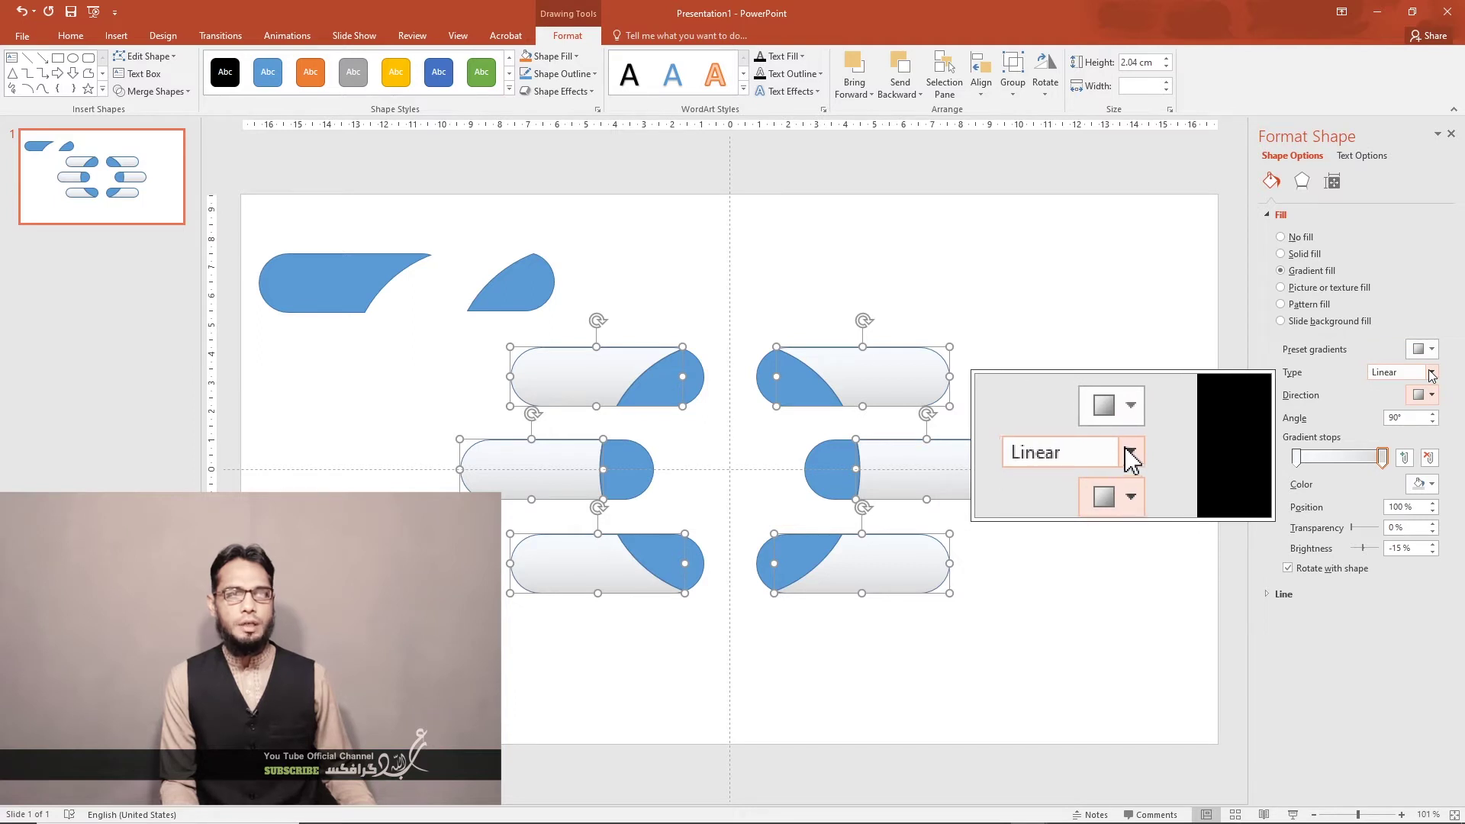
{"action": "left_click", "coordinate": [1433, 374]}
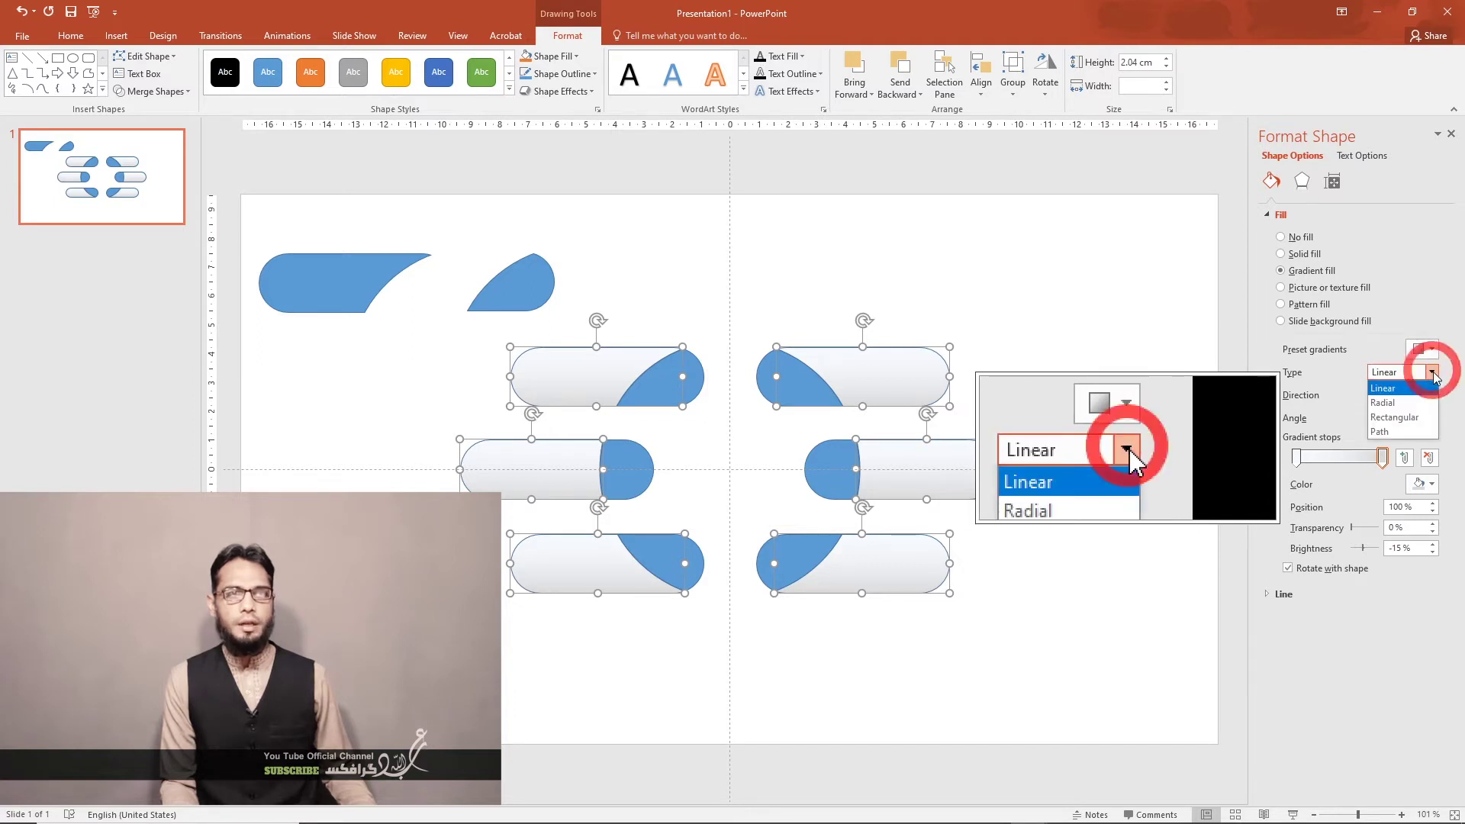
{"action": "left_click", "coordinate": [1408, 401]}
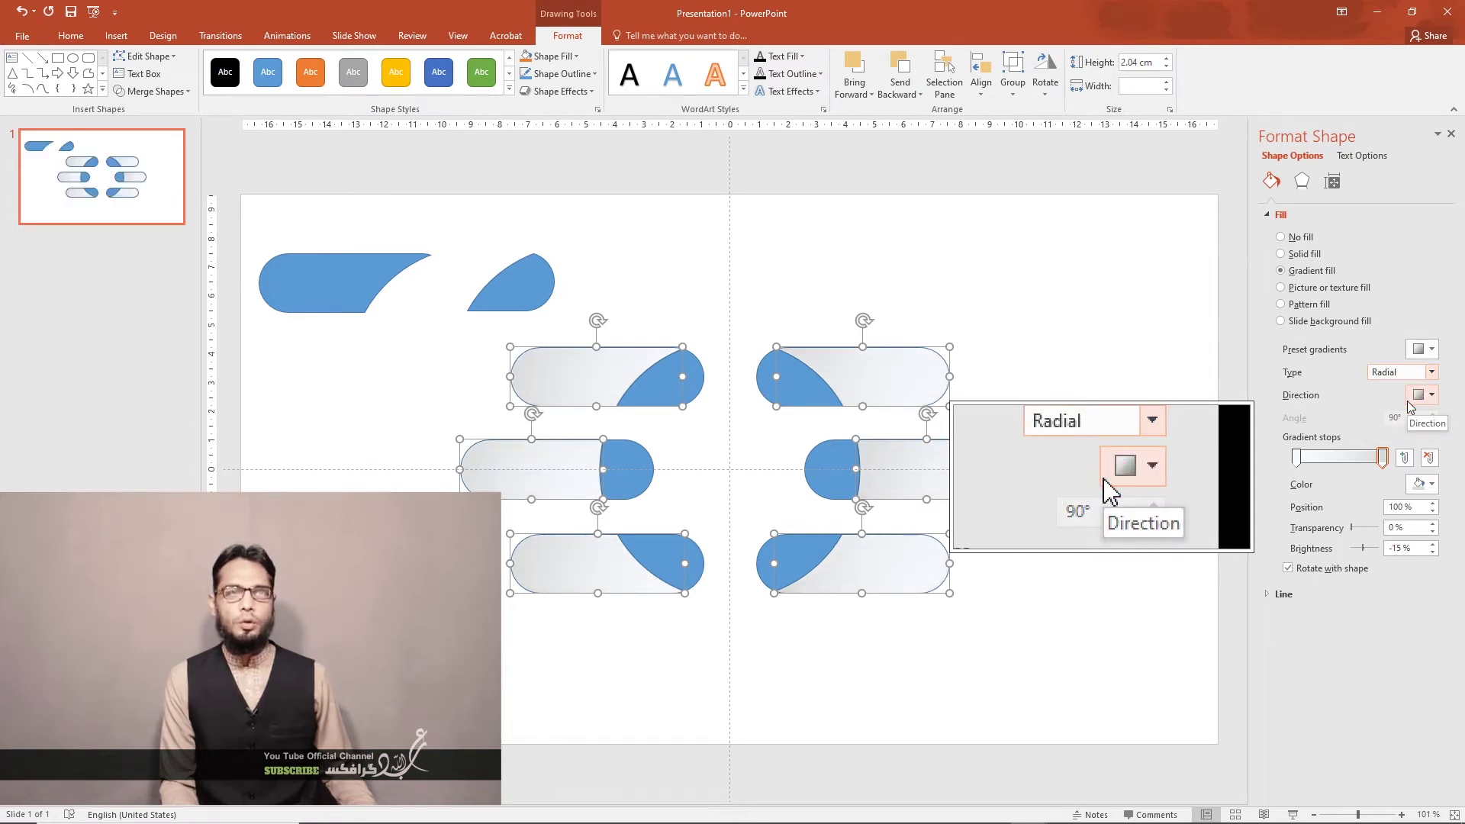
Lighten the 100% end stop to a paler grey at -5% brightness
{"action": "left_click", "coordinate": [1389, 462]}
{"action": "left_click", "coordinate": [1423, 483]}
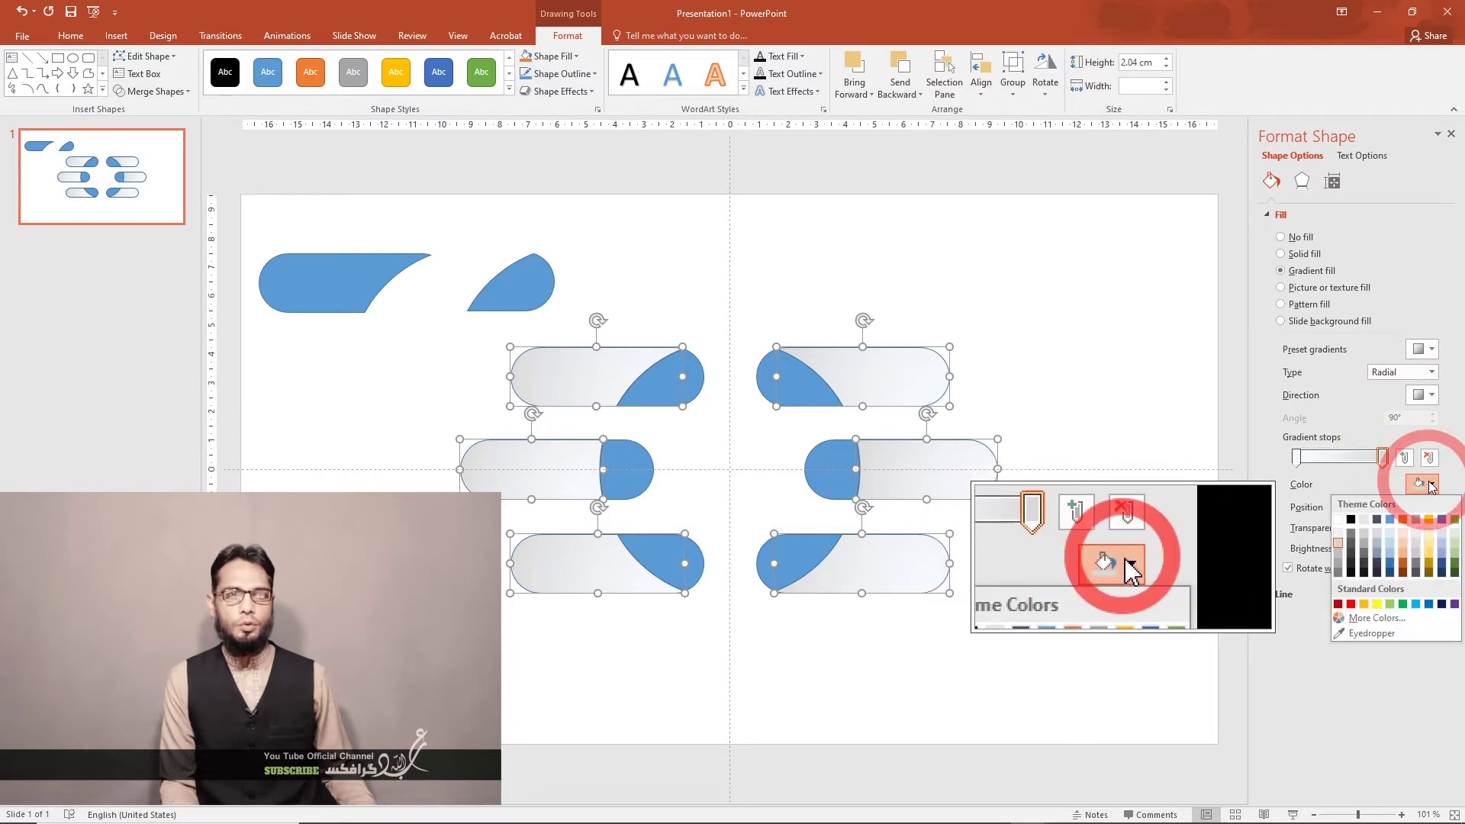
{"action": "left_click", "coordinate": [1339, 528]}
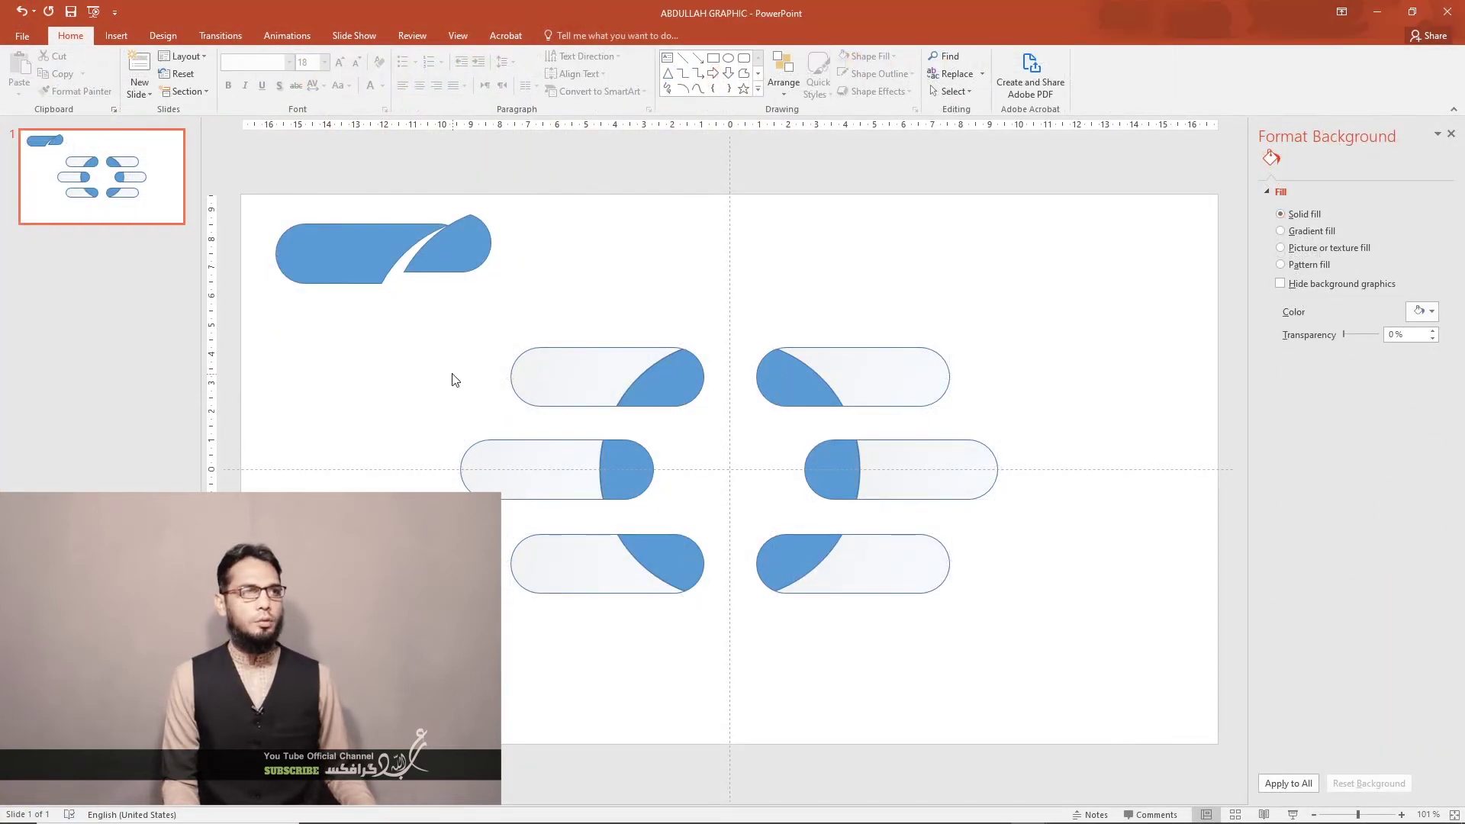
{"action": "left_click", "coordinate": [551, 375]}
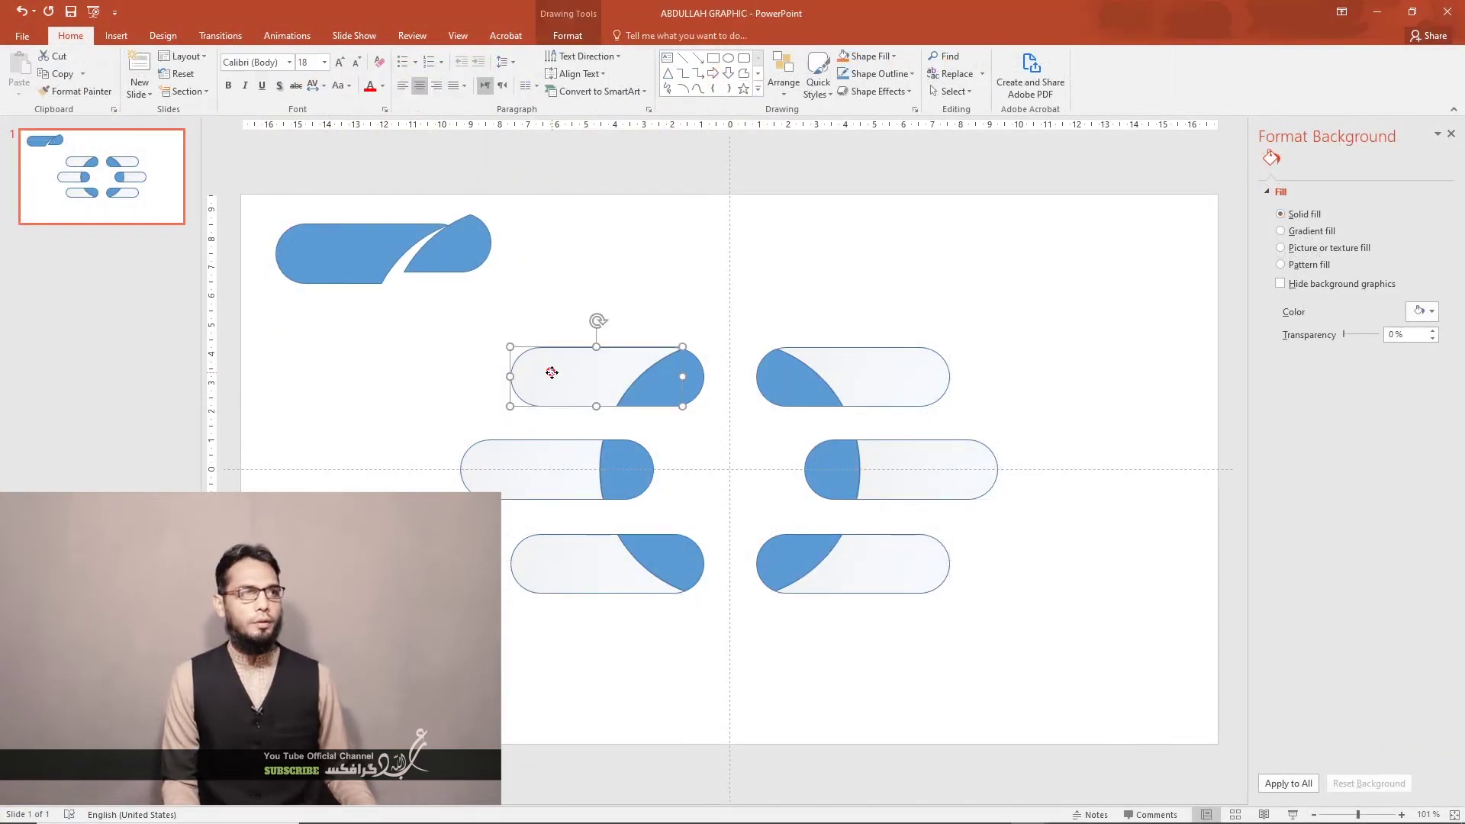
Apply the Offset Bottom outer shadow preset to all six pills
{"action": "left_click", "coordinate": [889, 570], "text": "shift"}
{"action": "left_click", "coordinate": [935, 473], "text": "shift"}
{"action": "left_click", "coordinate": [899, 370], "text": "shift"}
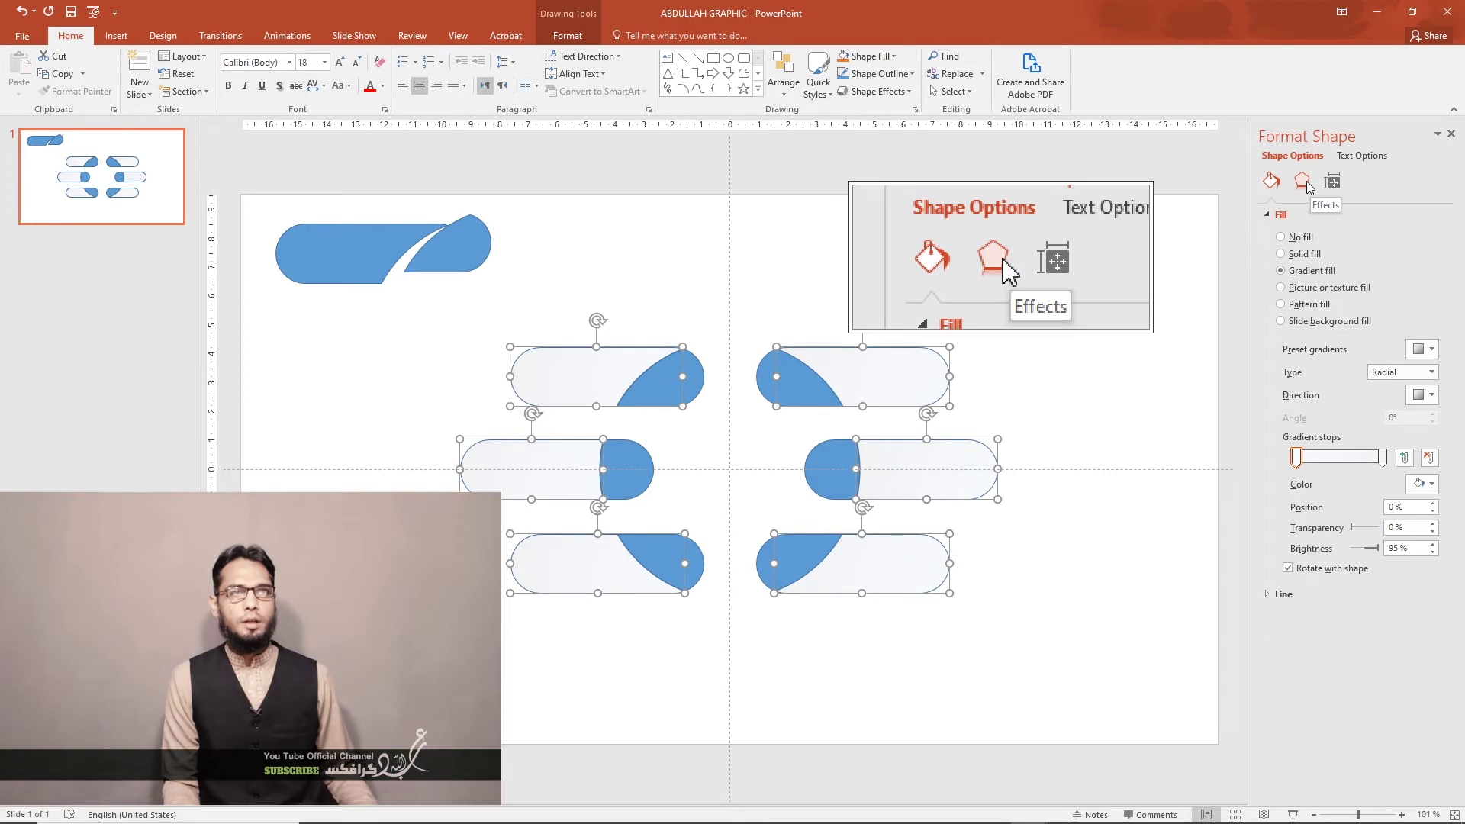
{"action": "left_click", "coordinate": [1305, 182]}
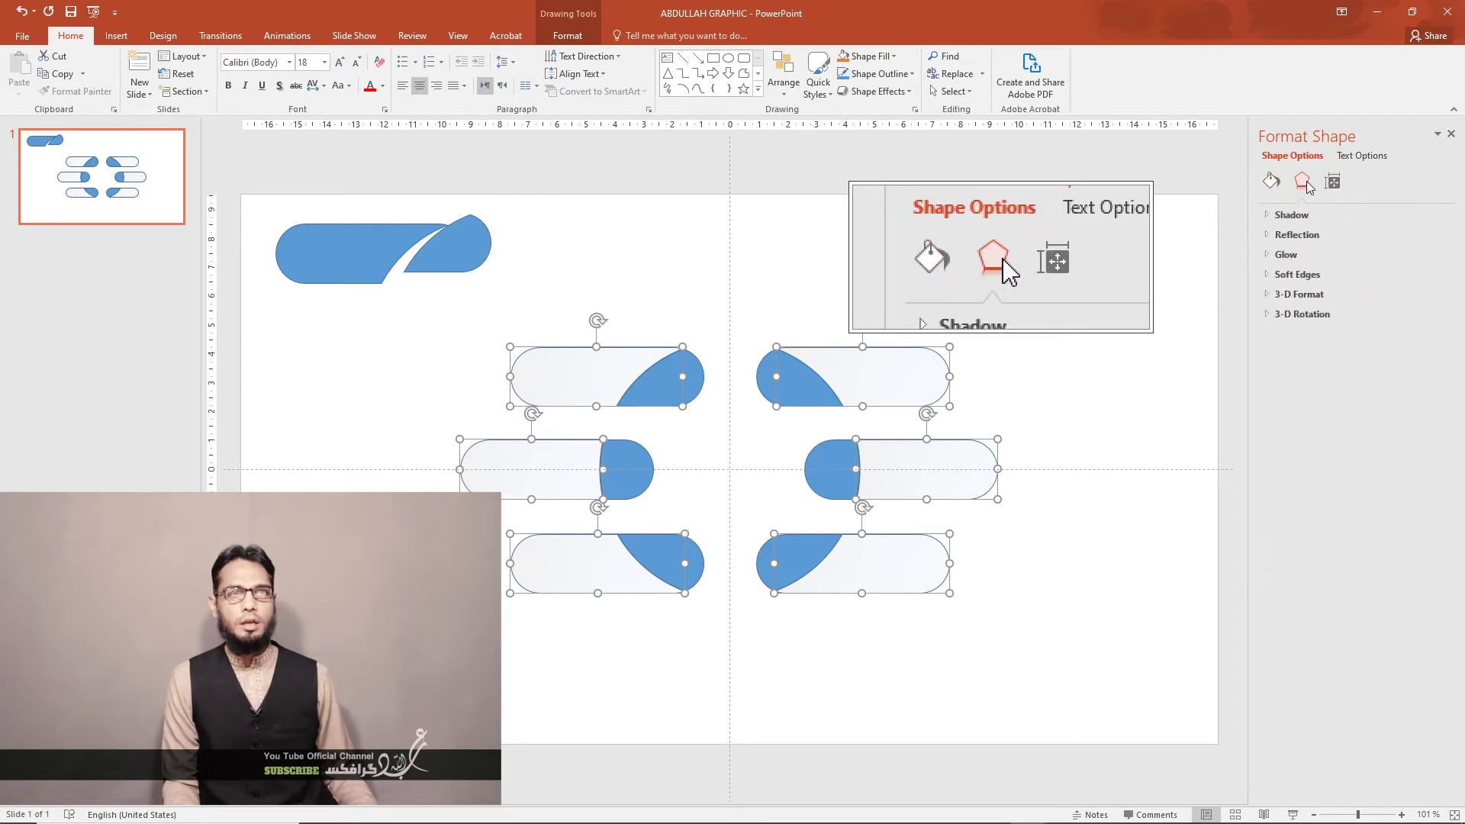
{"action": "left_click", "coordinate": [1271, 215]}
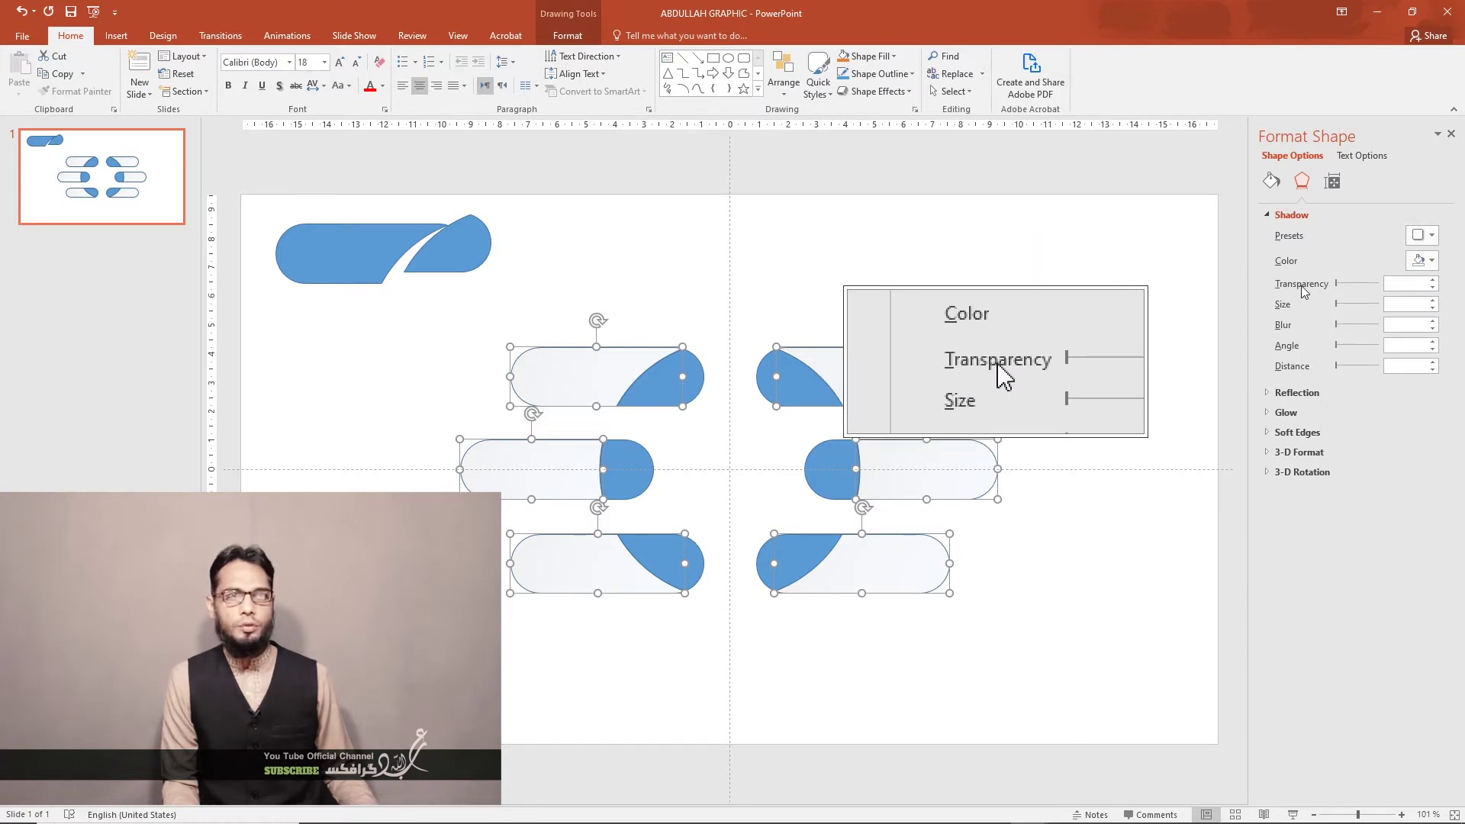
{"action": "left_click", "coordinate": [1422, 235]}
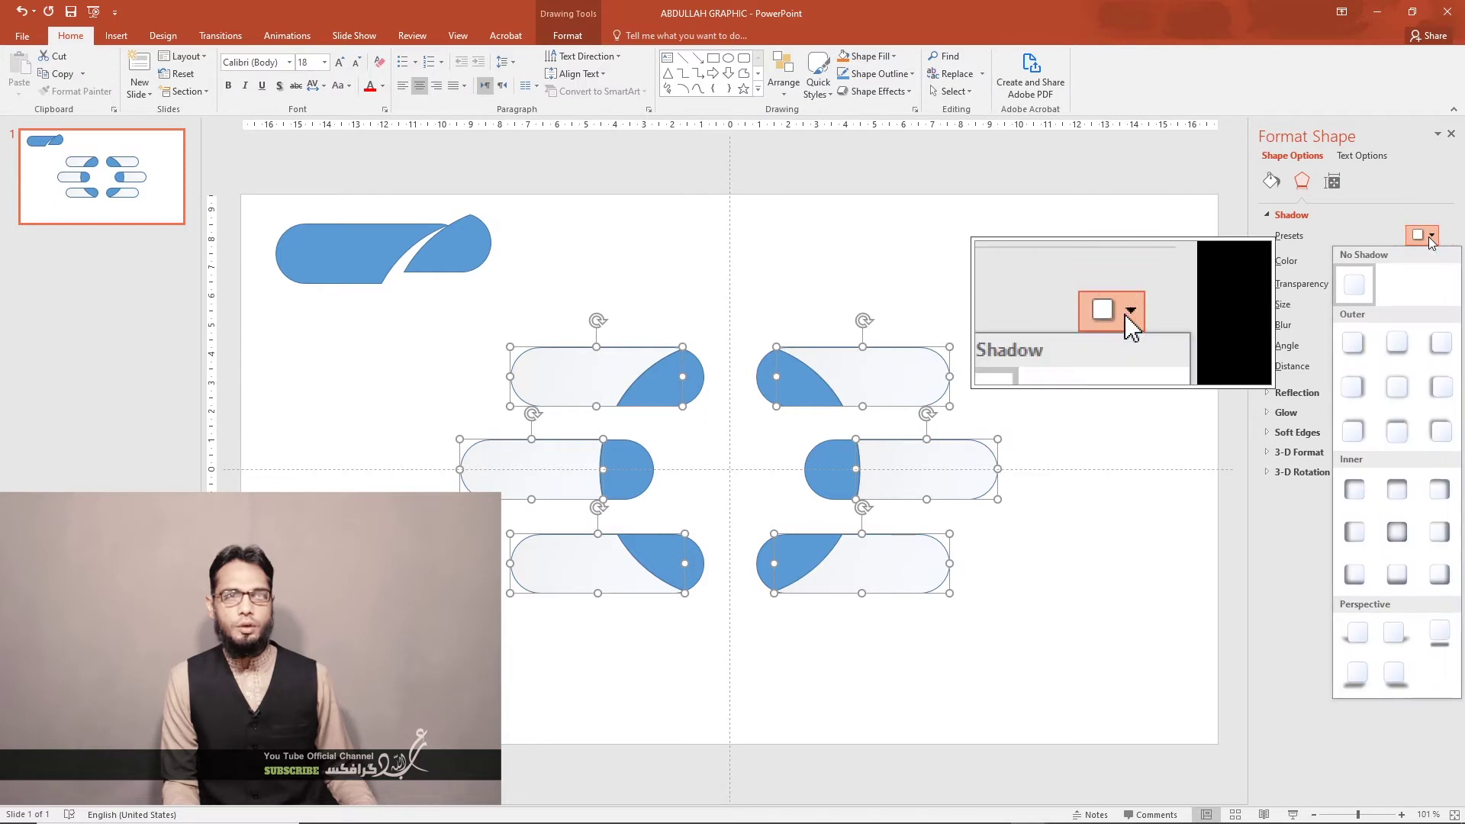
{"action": "left_click", "coordinate": [1406, 342]}
{"action": "left_click", "coordinate": [763, 290]}
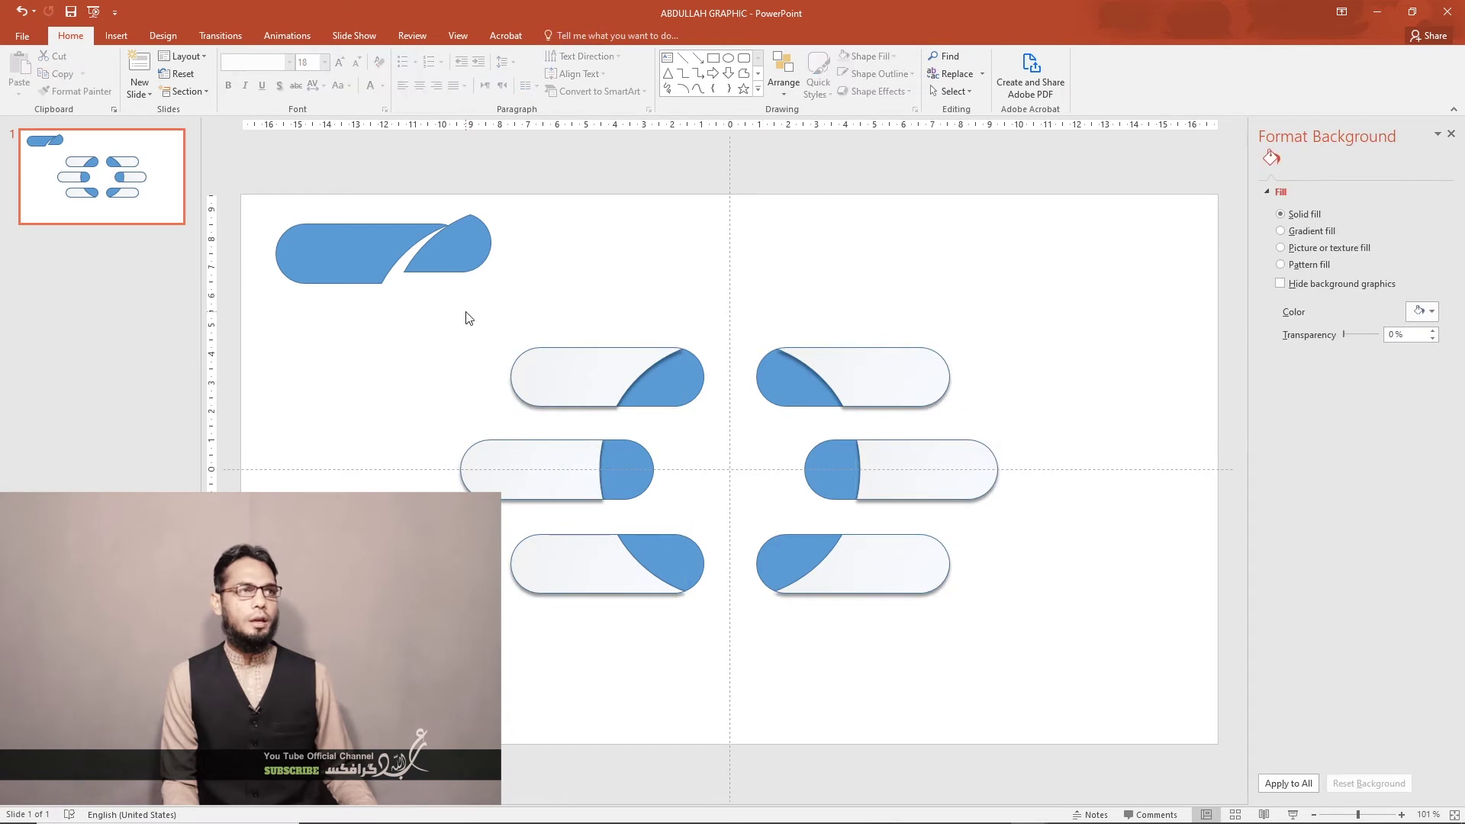
{"action": "left_click_drag", "start_coordinate": [436, 309], "coordinate": [1083, 694]}
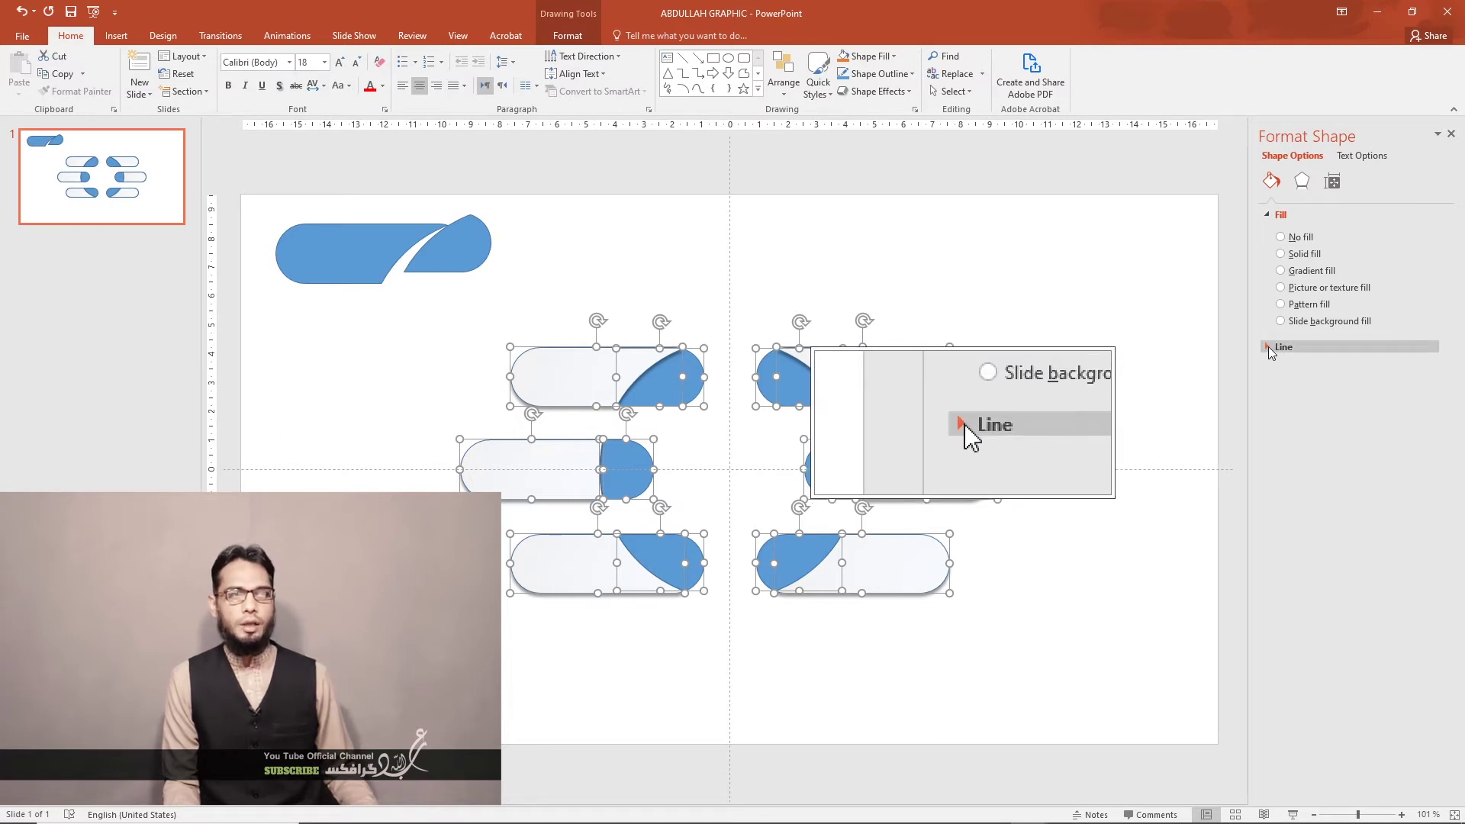
Set the pills' outline to No line, move the small wedge, and paste the colour swatch strip
{"action": "left_click", "coordinate": [1270, 348]}
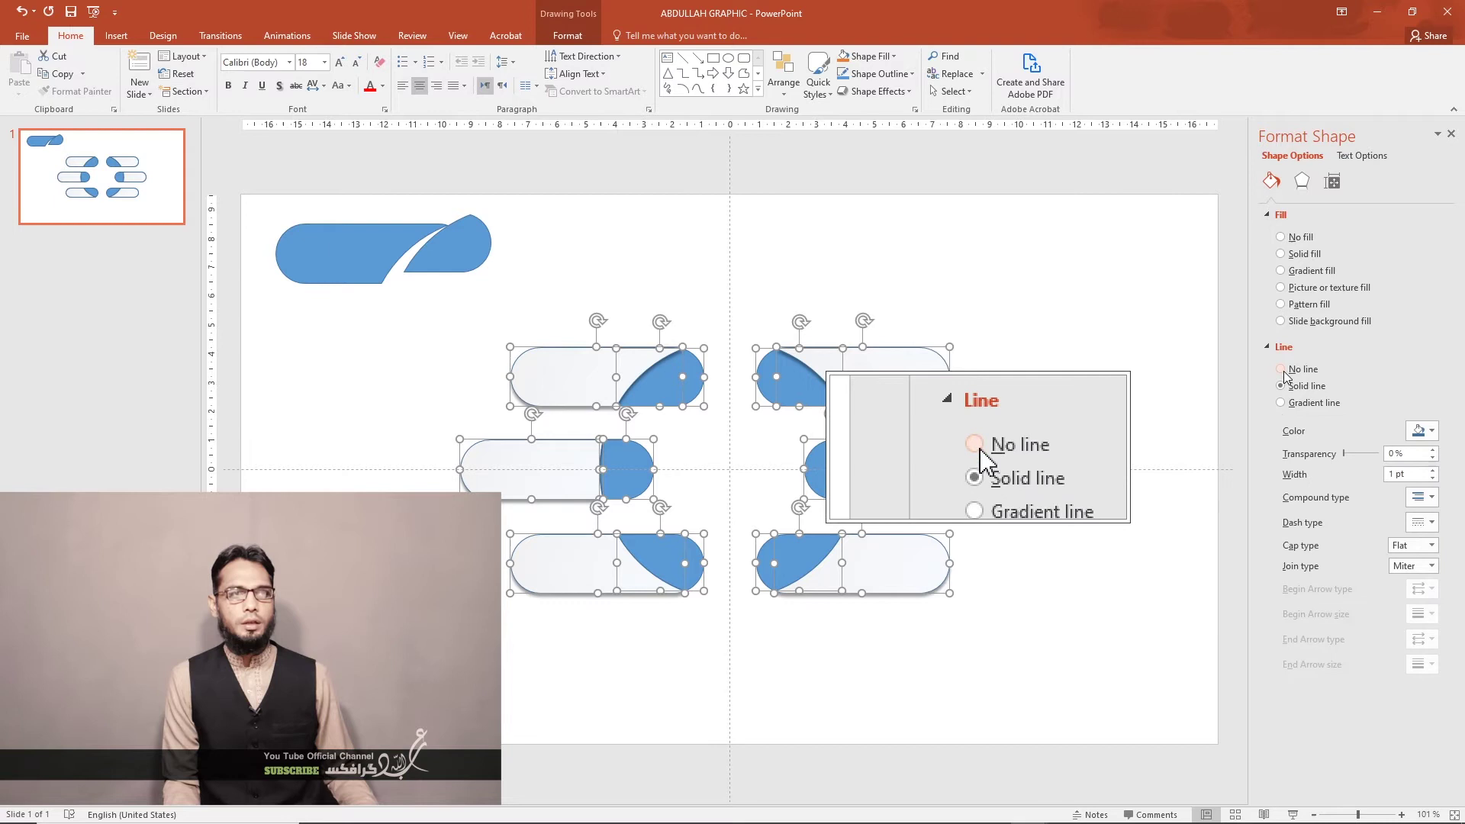
{"action": "left_click", "coordinate": [1282, 369]}
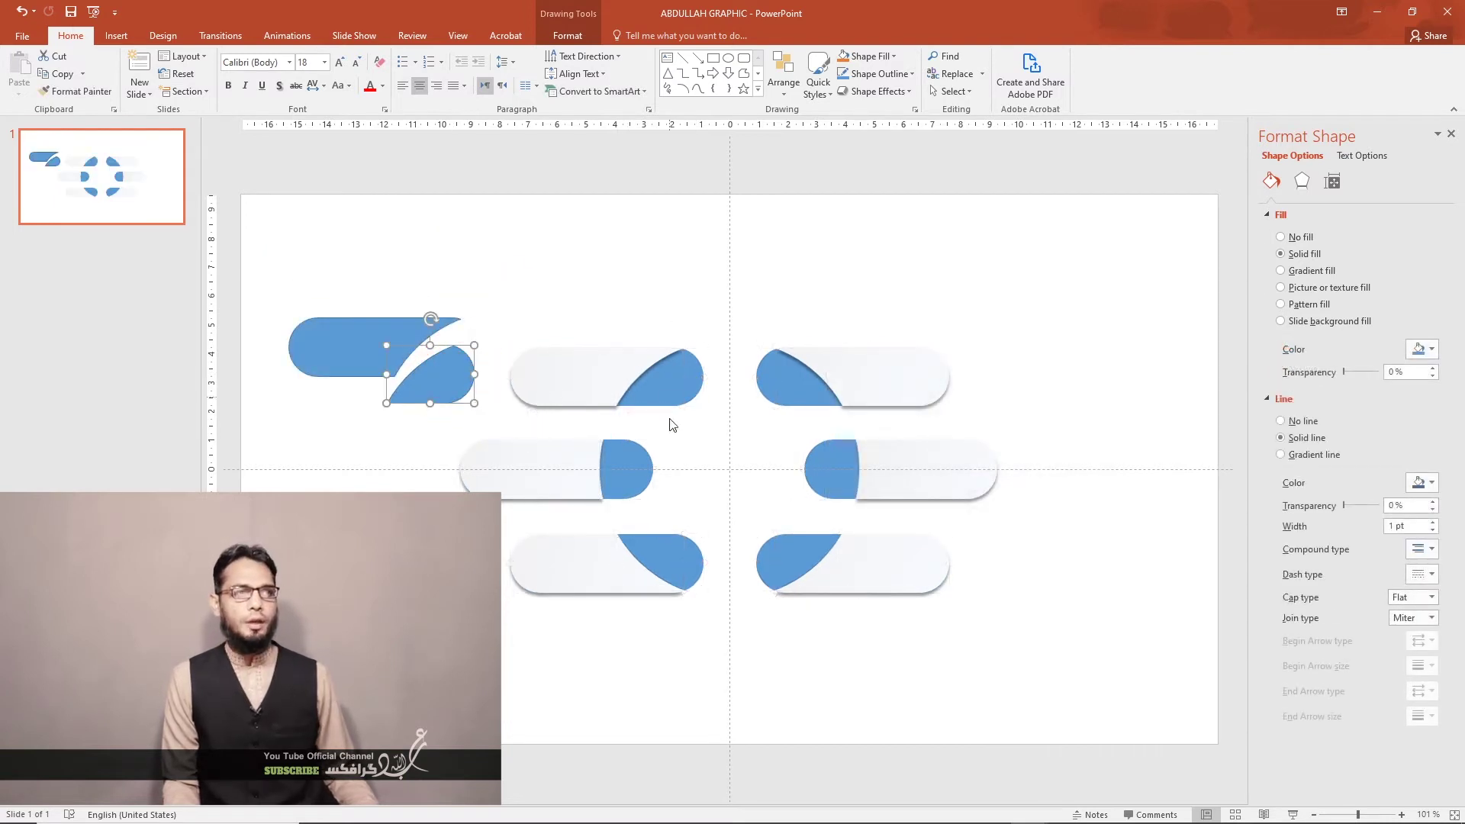
{"action": "left_click_drag", "start_coordinate": [445, 373], "coordinate": [399, 426]}
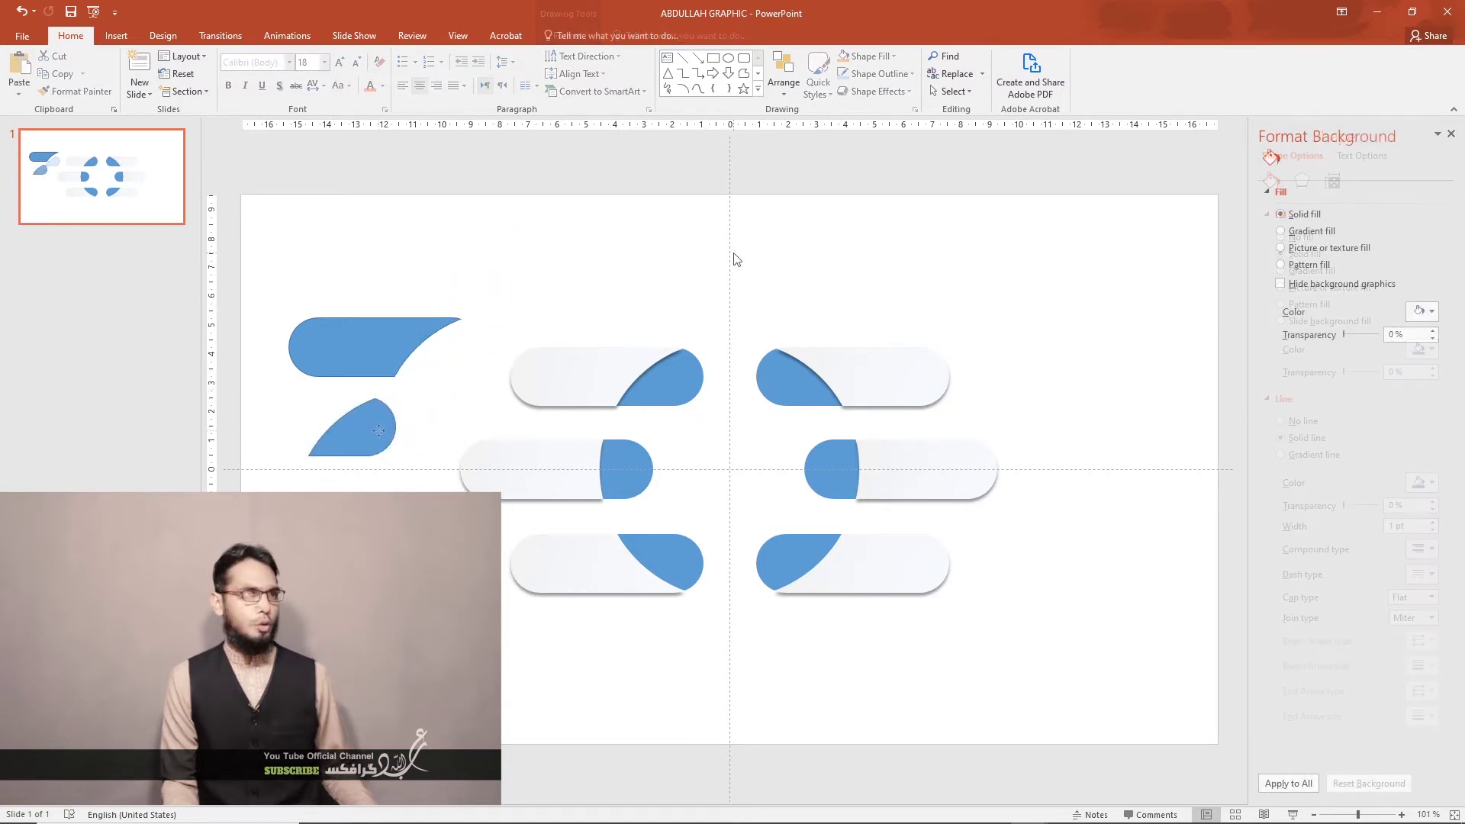
{"action": "key", "text": "ctrl+v"}
{"action": "left_click", "coordinate": [509, 264]}
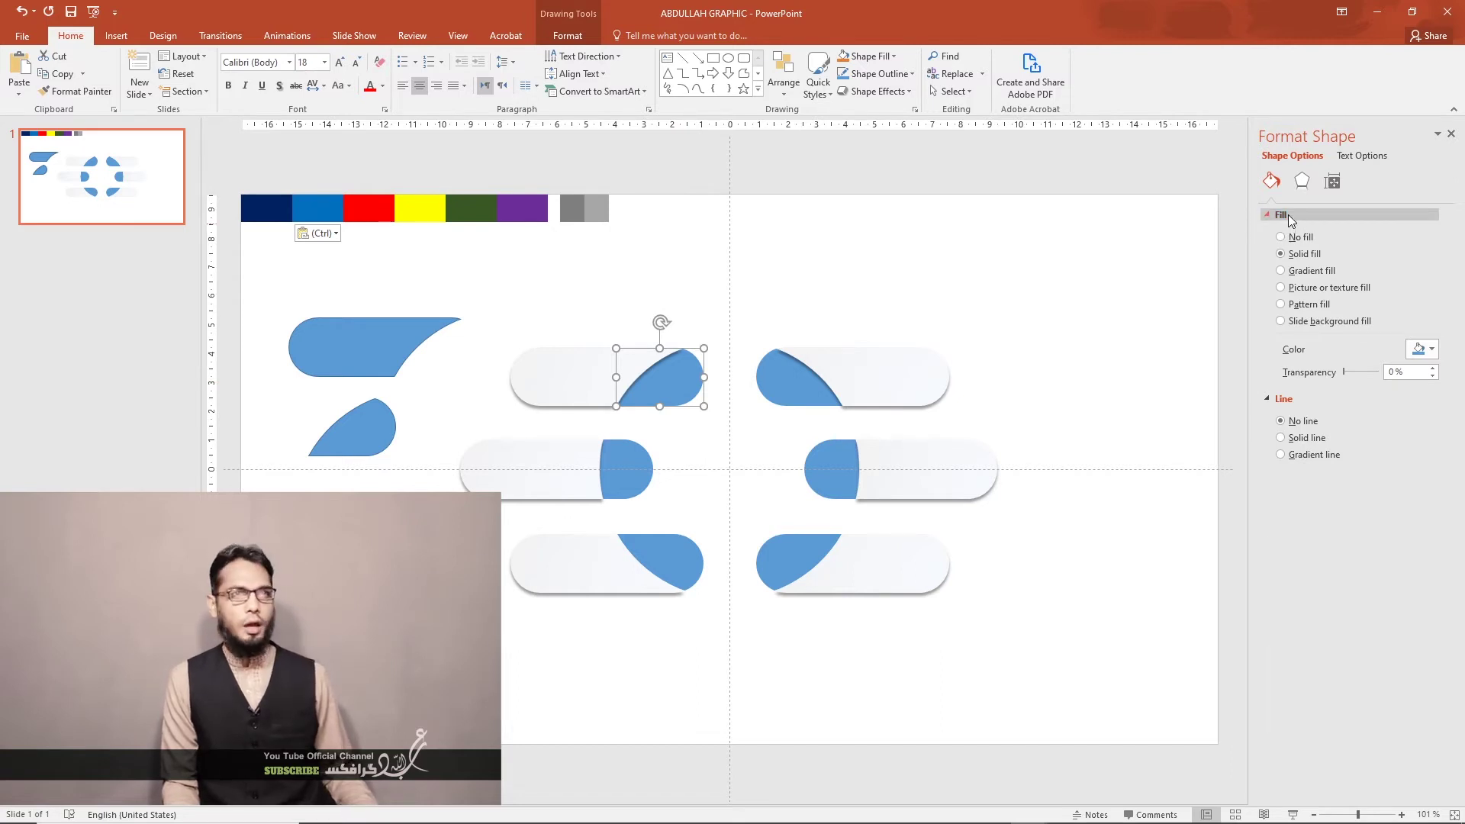
Fill the wedge with the navy swatch colour using the eyedropper
{"action": "key", "text": "ctrl"}
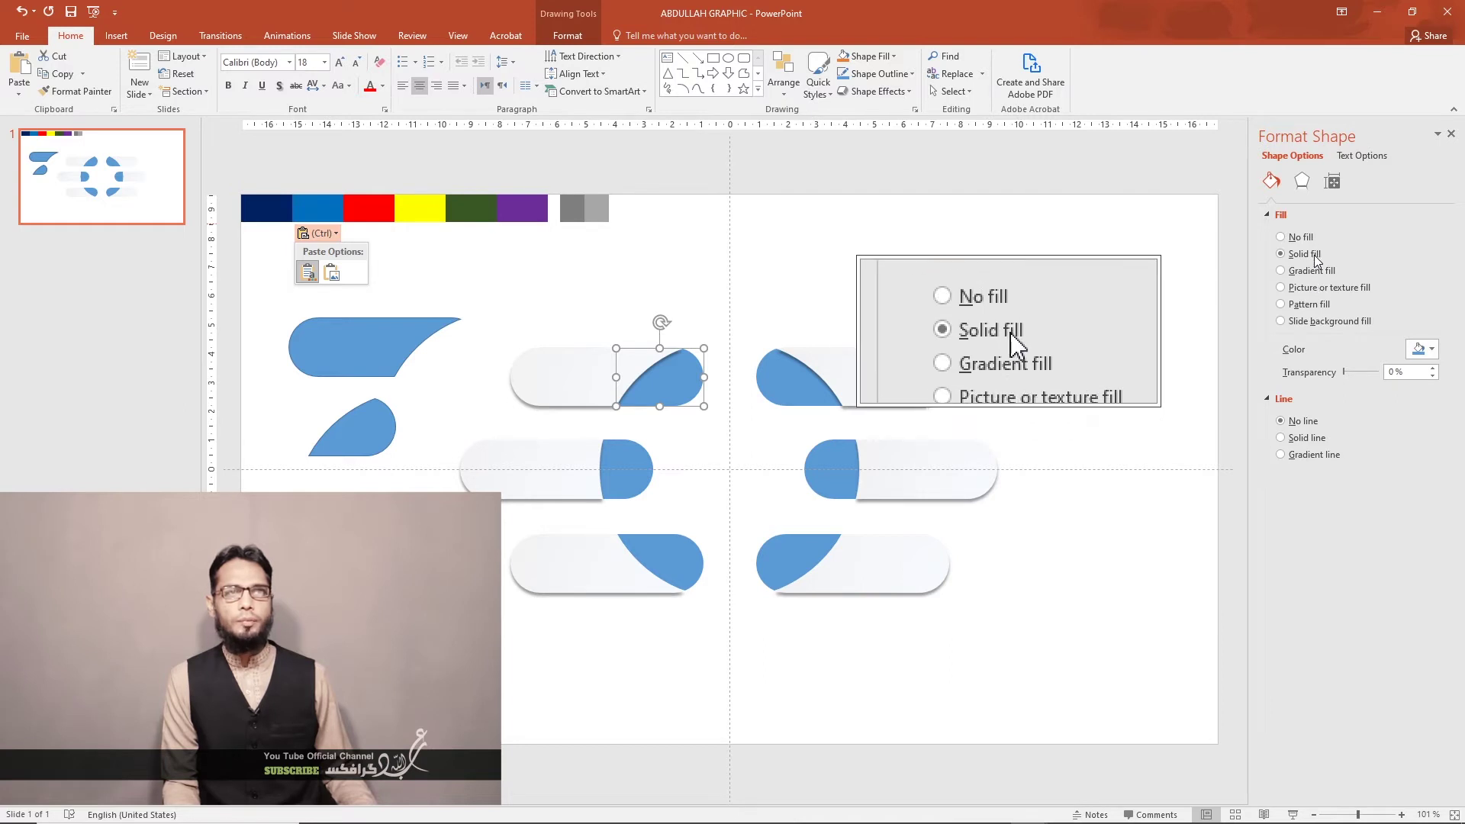
{"action": "left_click", "coordinate": [1432, 350]}
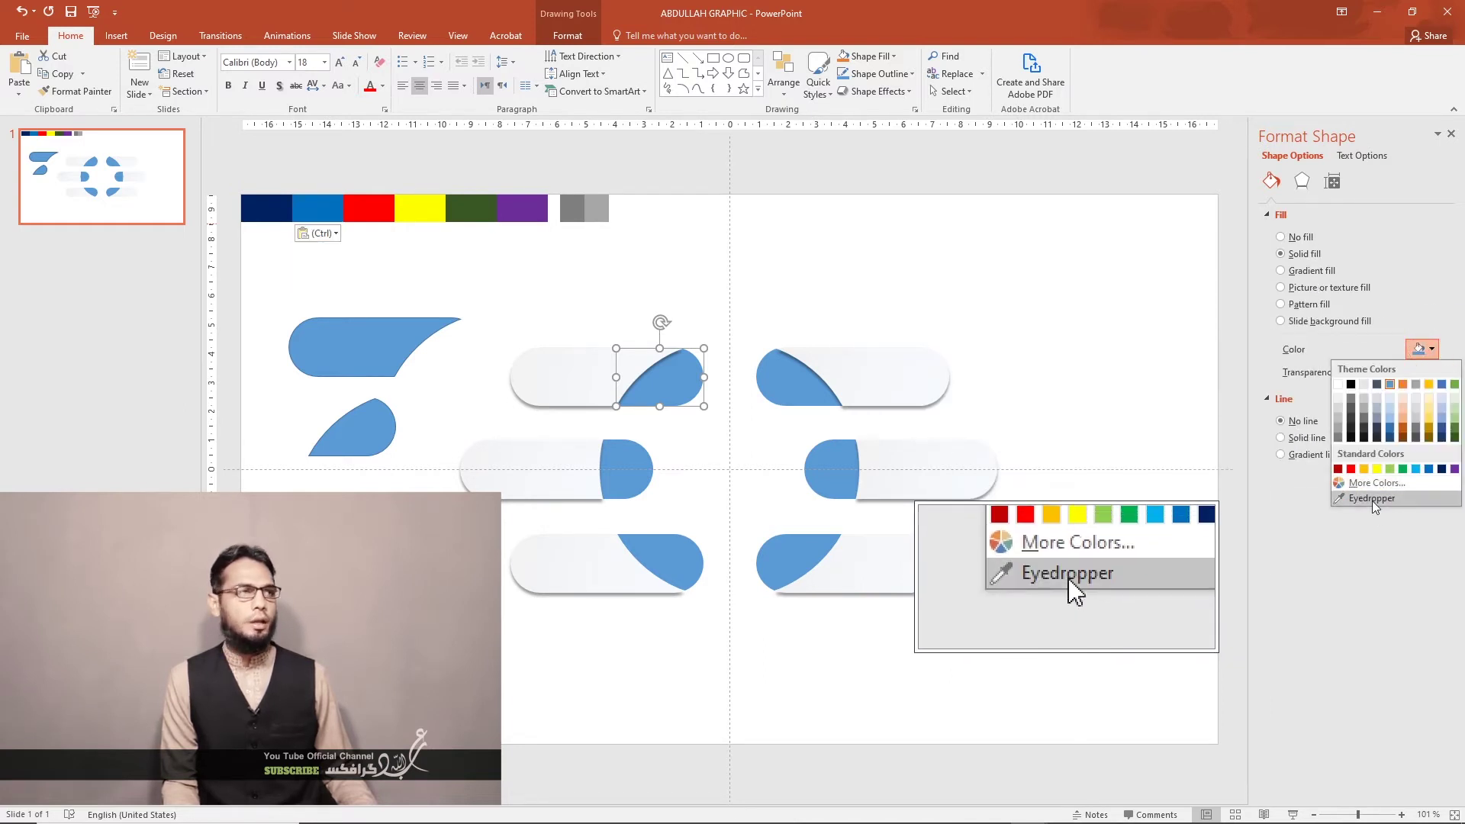
{"action": "left_click", "coordinate": [1373, 499]}
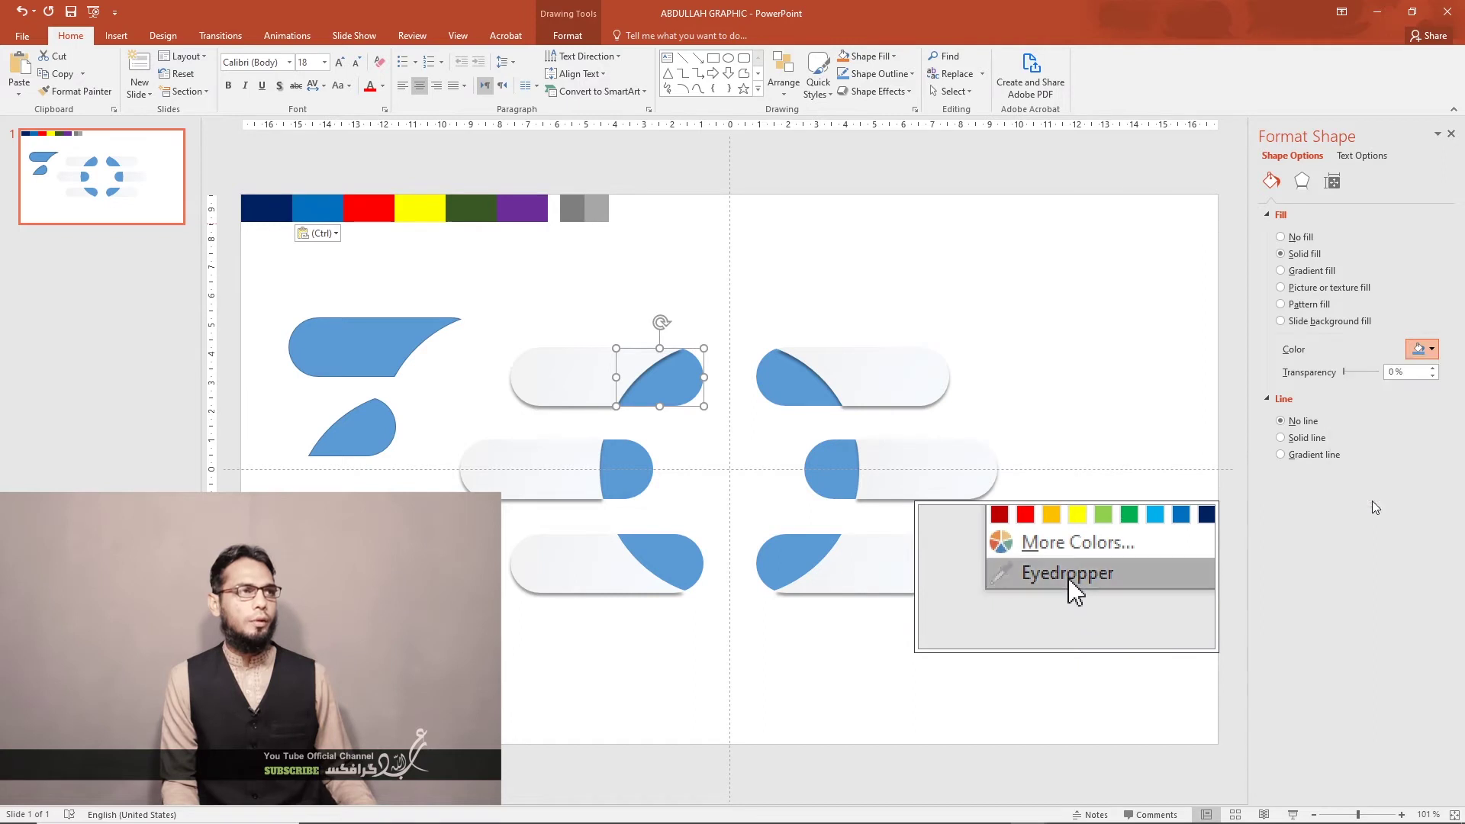
{"action": "left_click", "coordinate": [281, 202]}
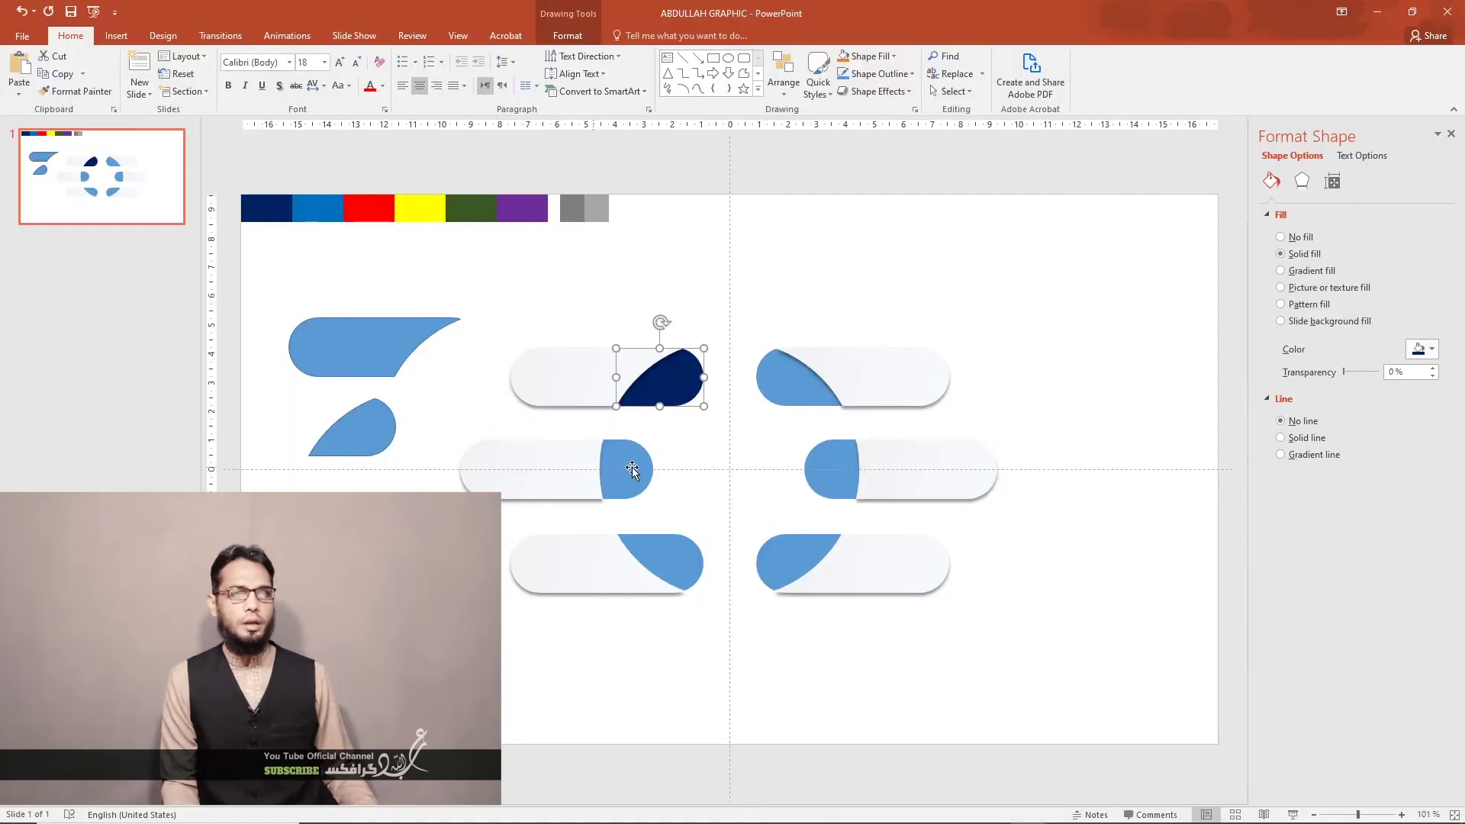
Eyedrop the medium blue swatch onto the middle-left pill's cap
{"action": "left_click", "coordinate": [629, 470]}
{"action": "left_click", "coordinate": [1424, 359]}
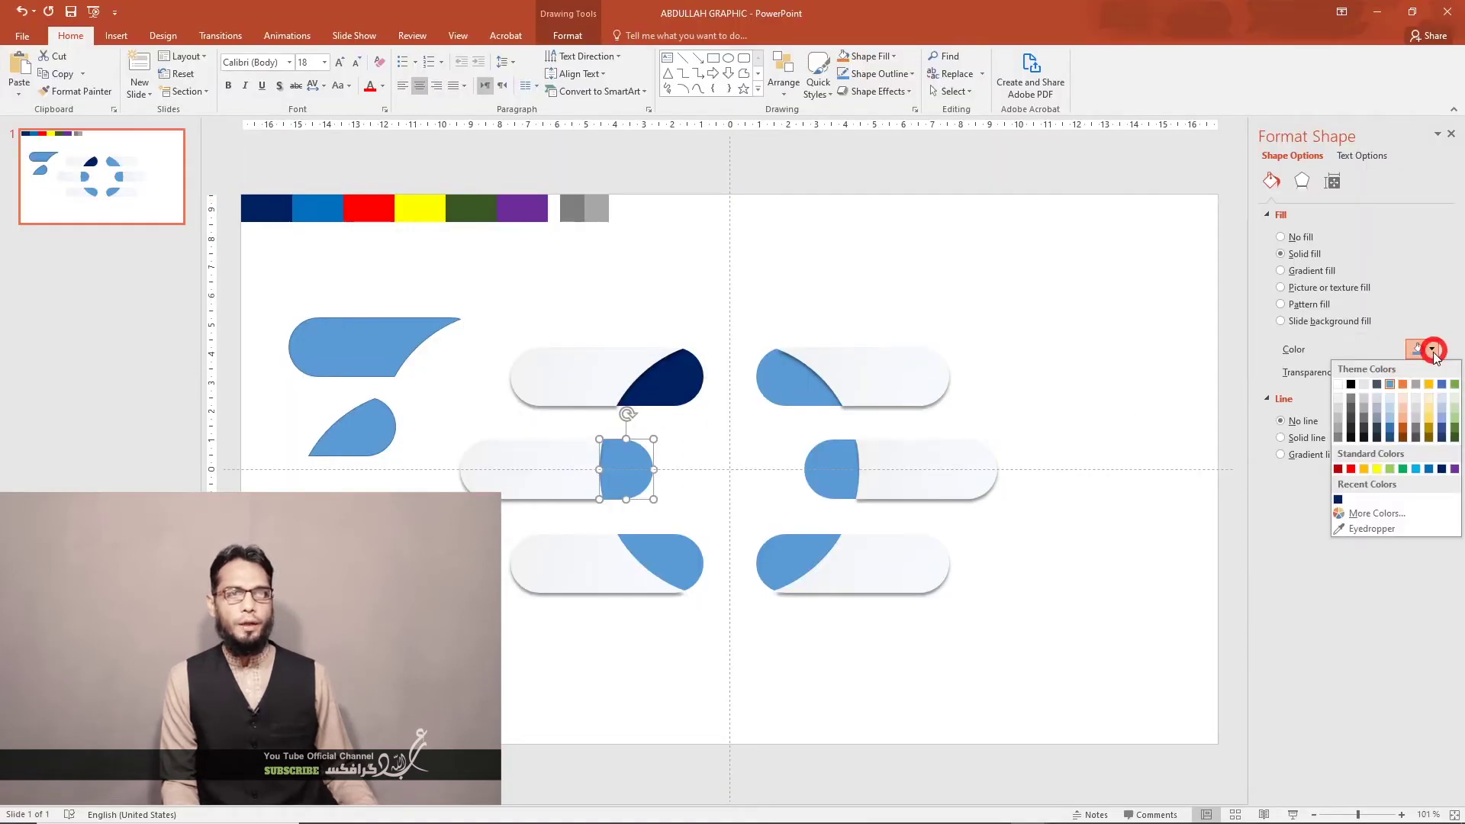
{"action": "left_click", "coordinate": [1314, 529]}
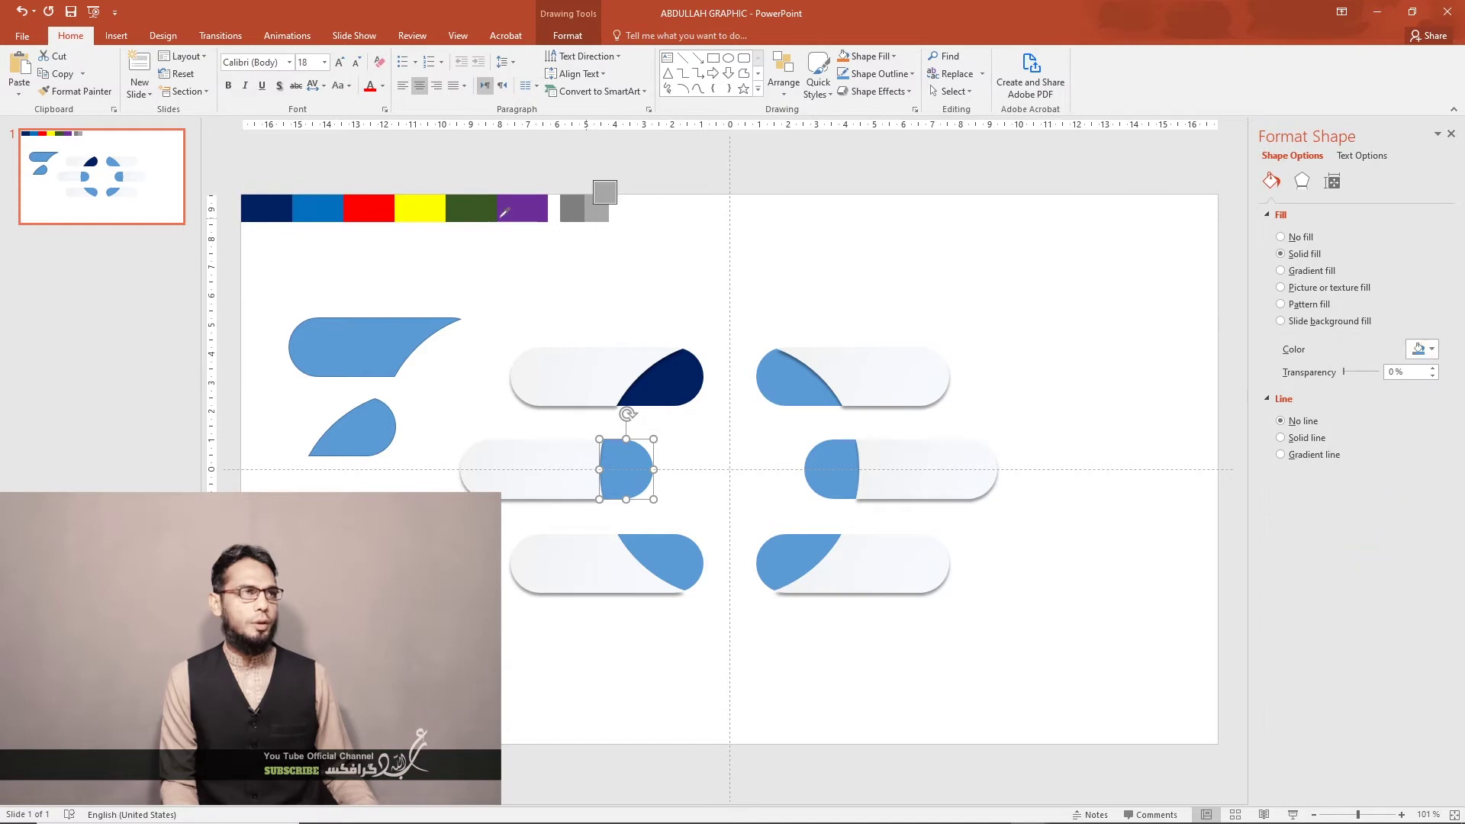
{"action": "left_click", "coordinate": [321, 202]}
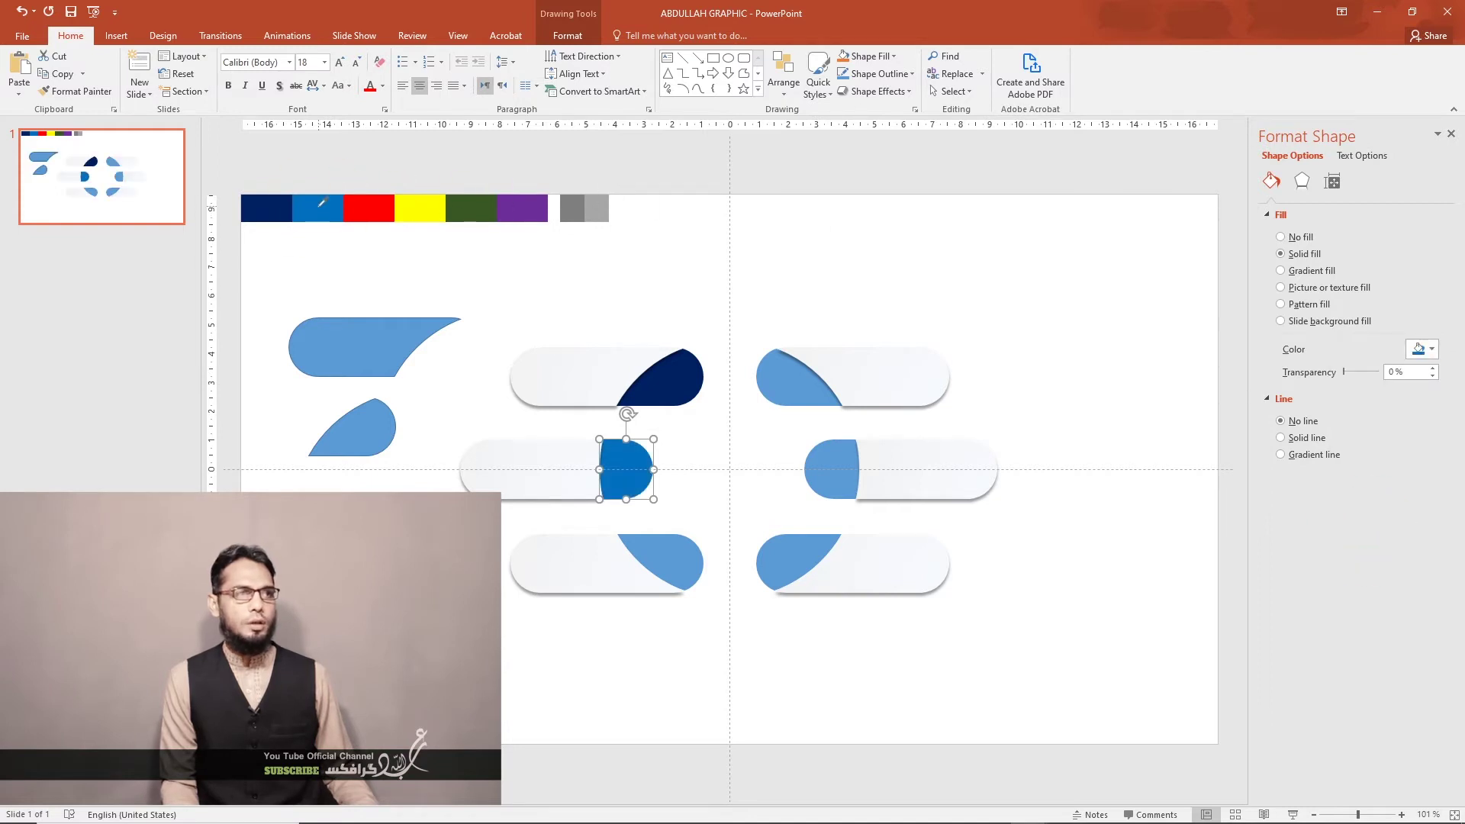
Eyedrop the red swatch onto the bottom-left pill's cap
{"action": "left_click", "coordinate": [686, 559]}
{"action": "left_click", "coordinate": [1433, 351]}
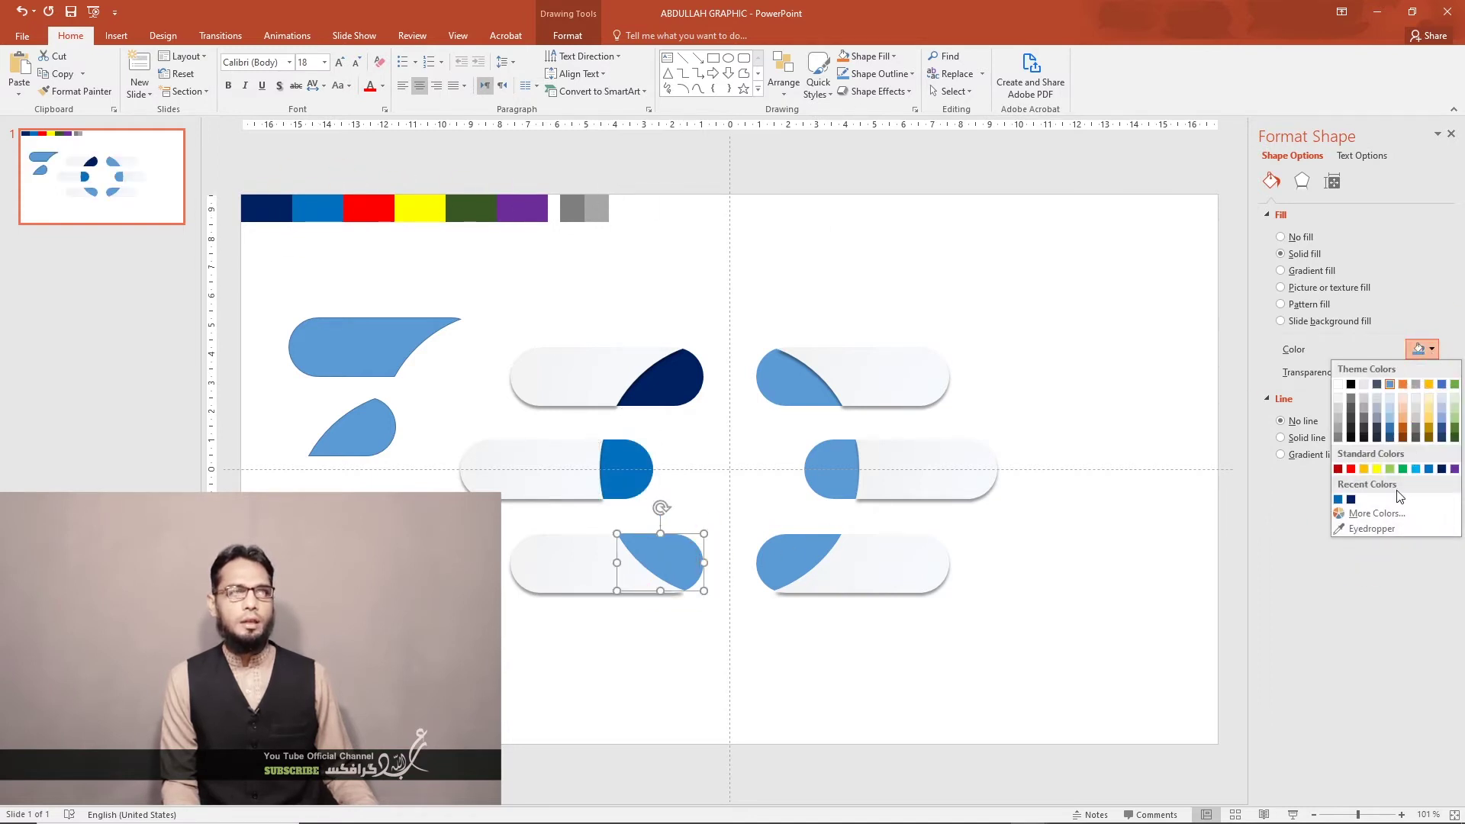
{"action": "left_click", "coordinate": [1386, 529]}
{"action": "left_click", "coordinate": [376, 197]}
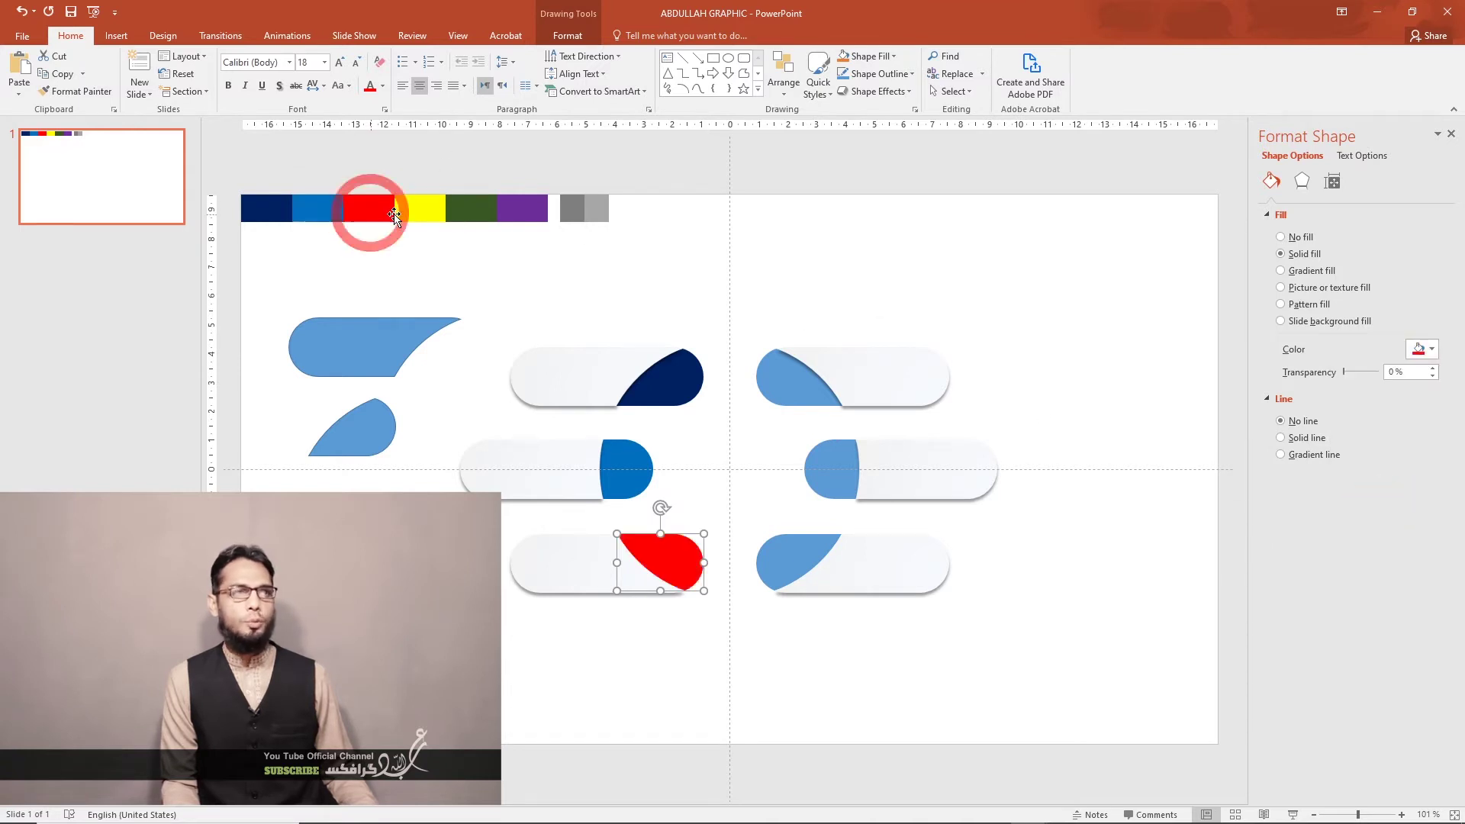
{"action": "left_click", "coordinate": [774, 381]}
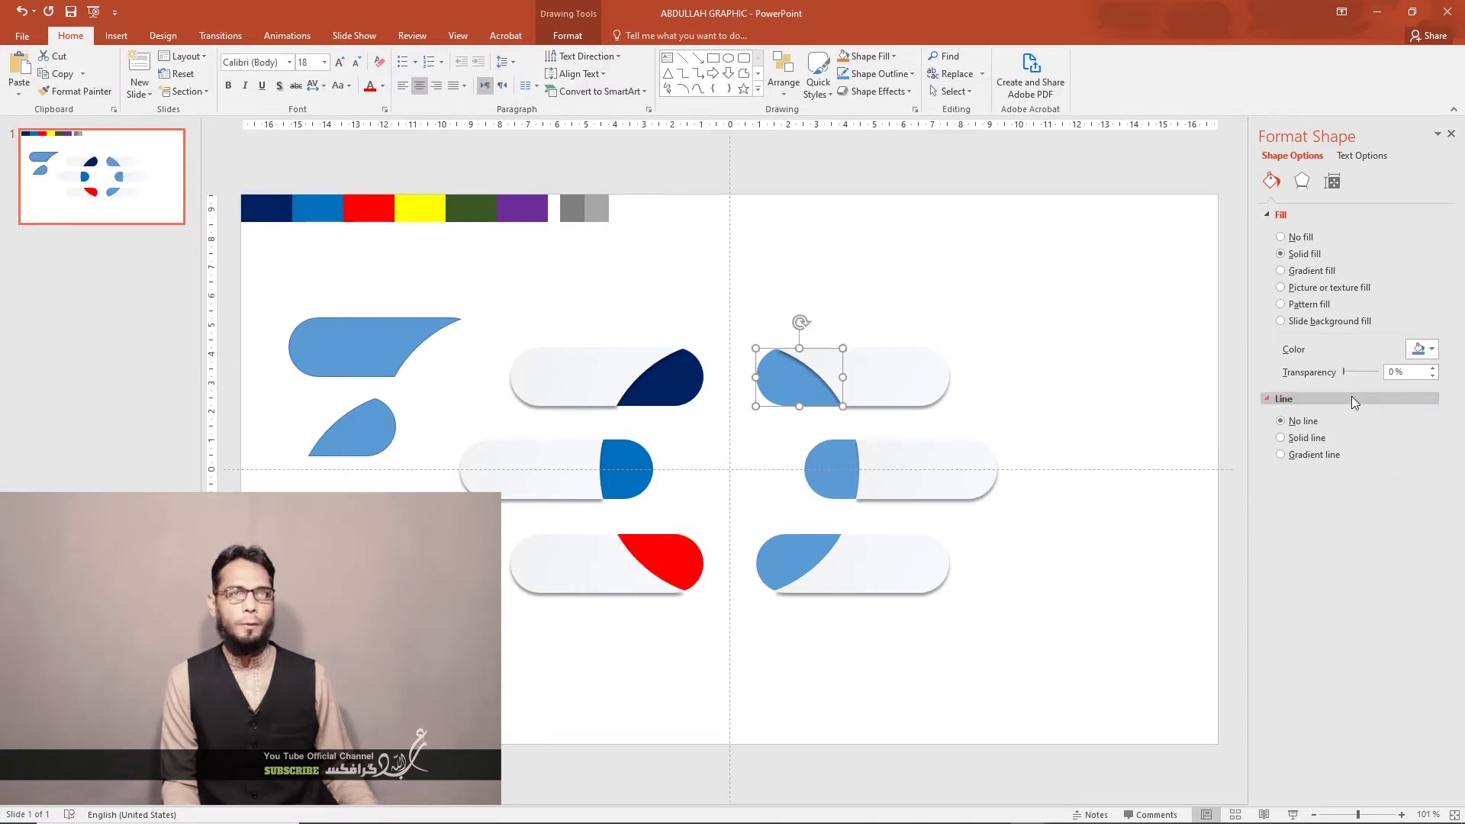
Eyedrop yellow onto the top-right cap and dark green onto the middle-right cap
{"action": "left_click", "coordinate": [1432, 351]}
{"action": "left_click", "coordinate": [1368, 524]}
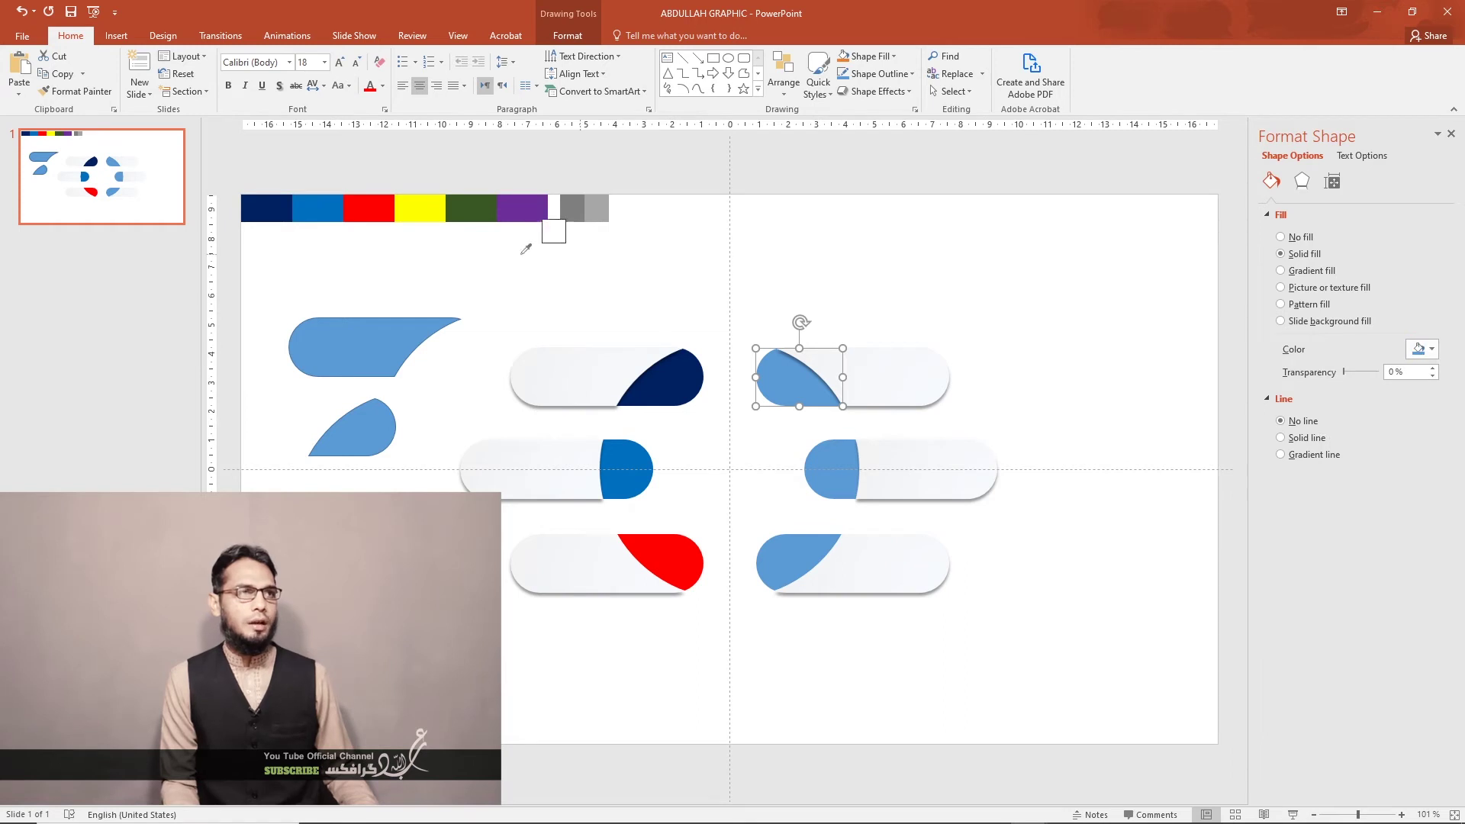
{"action": "left_click", "coordinate": [440, 200]}
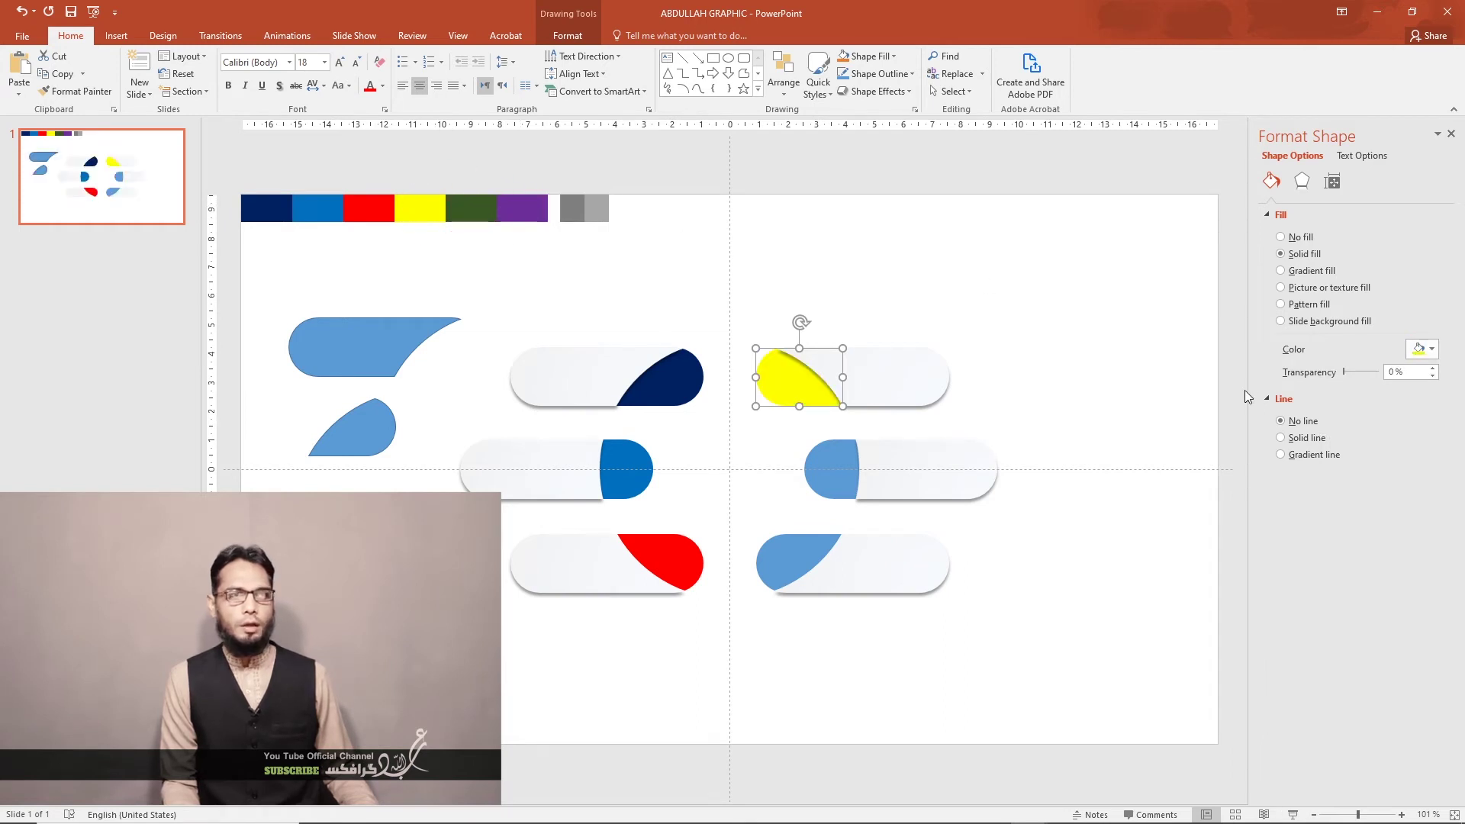
{"action": "left_click", "coordinate": [843, 474]}
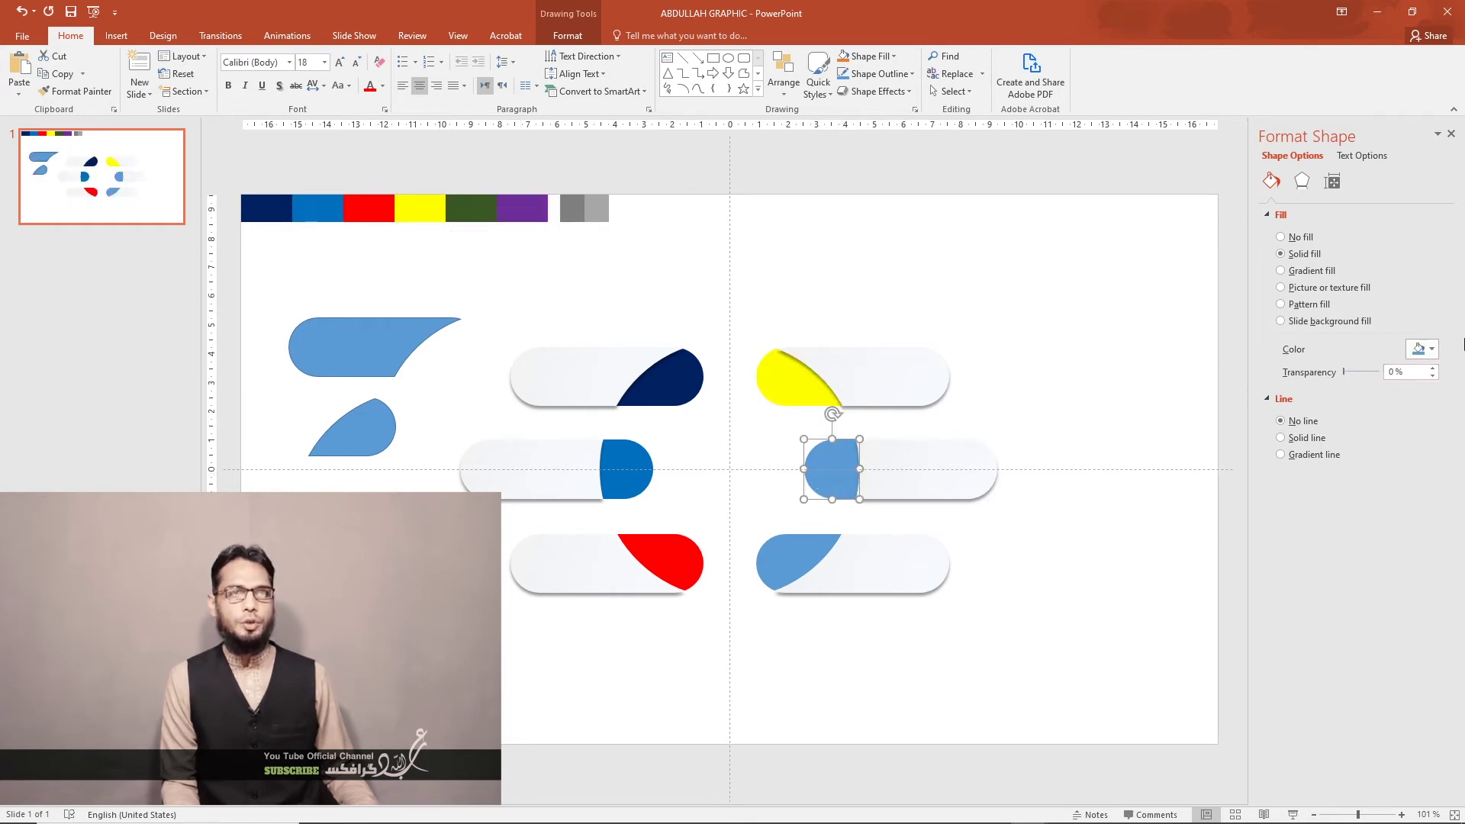
{"action": "left_click", "coordinate": [1432, 351]}
{"action": "left_click", "coordinate": [1369, 528]}
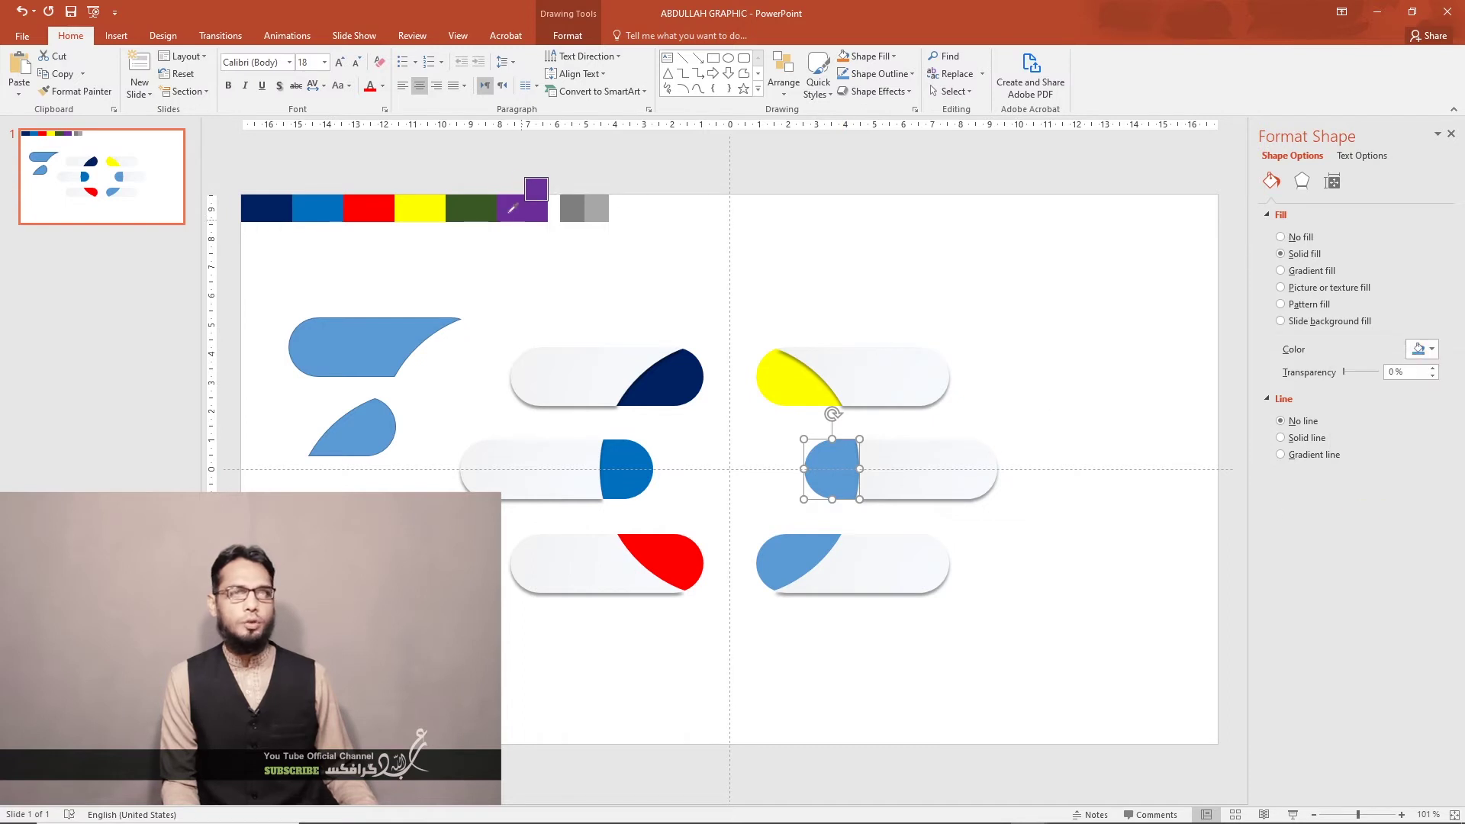
{"action": "left_click", "coordinate": [484, 206]}
Colour the bottom-right pill's cap with the purple swatch
{"action": "left_click", "coordinate": [1432, 352]}
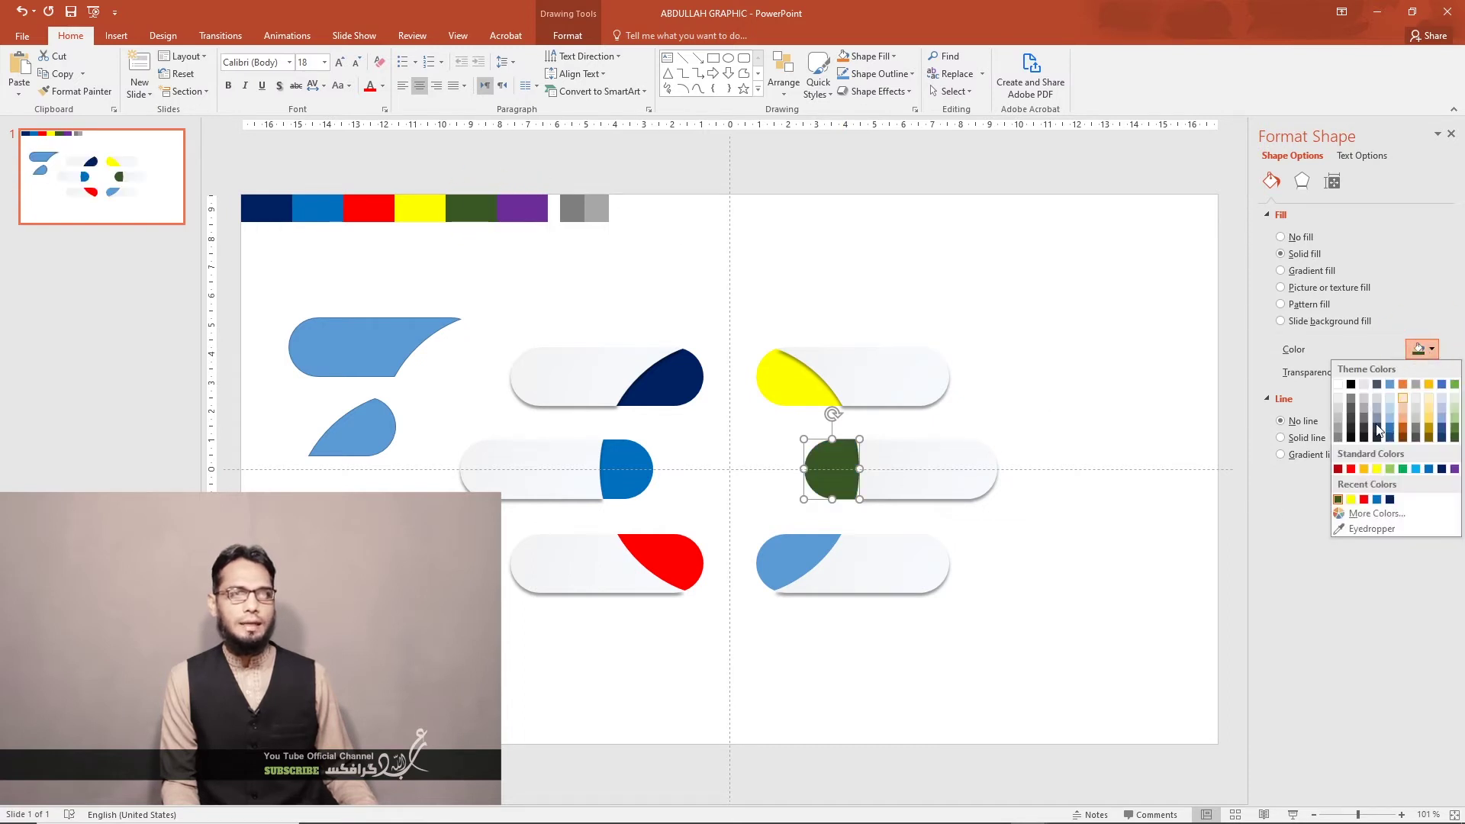
{"action": "left_click", "coordinate": [1359, 529]}
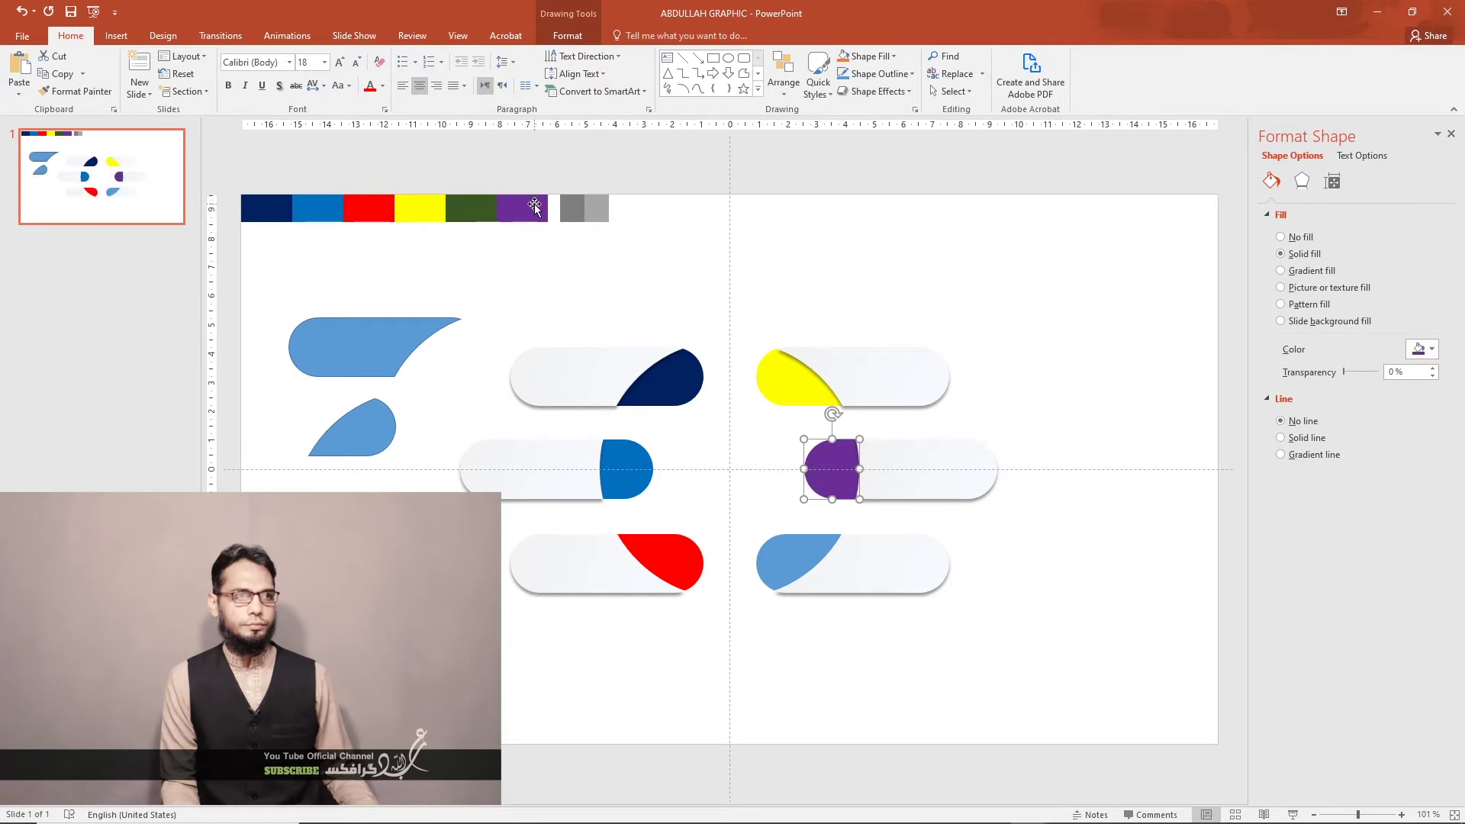
{"action": "left_click", "coordinate": [782, 554]}
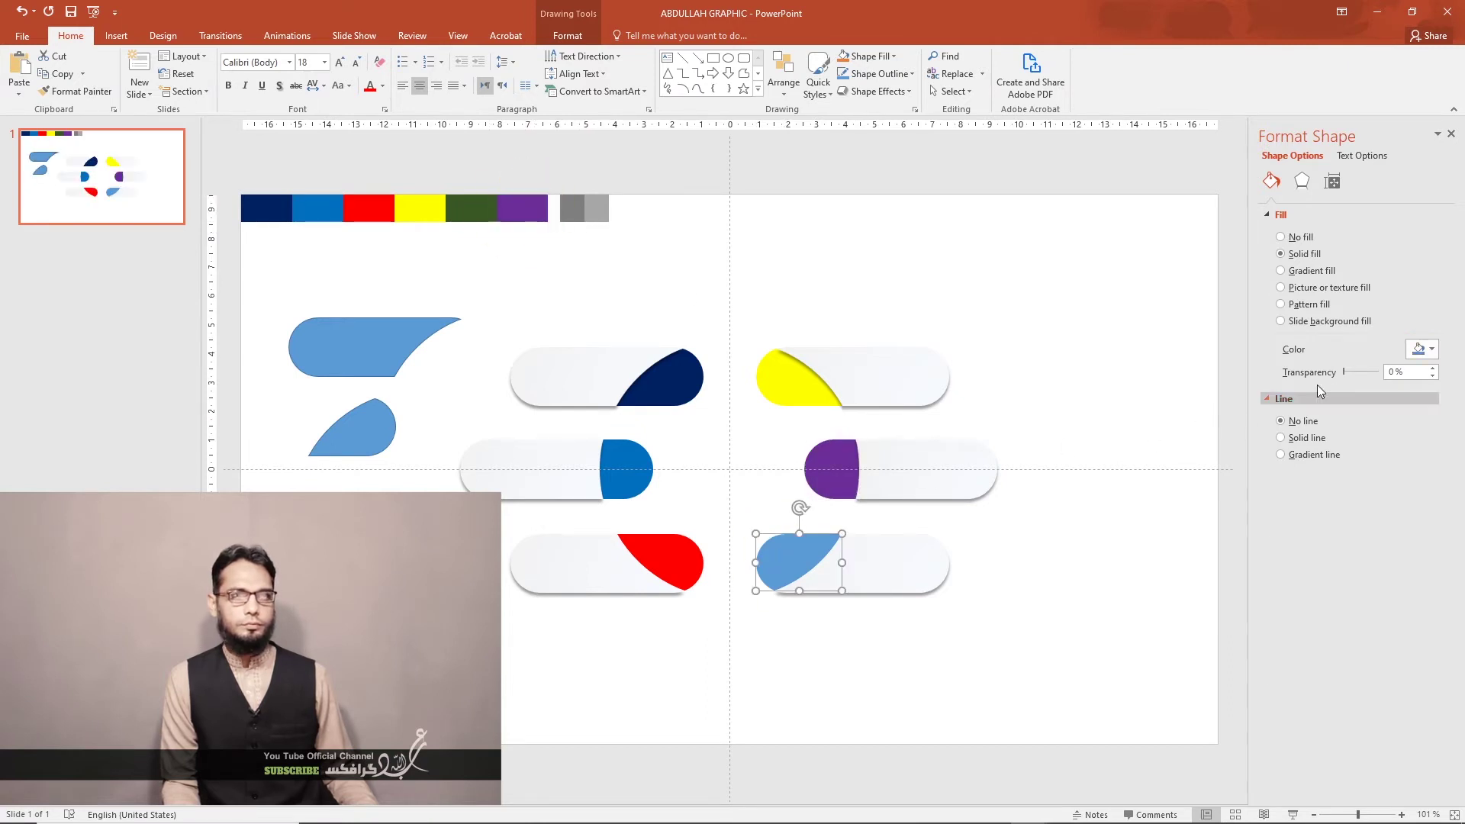
{"action": "left_click", "coordinate": [1432, 353]}
{"action": "left_click", "coordinate": [1366, 527]}
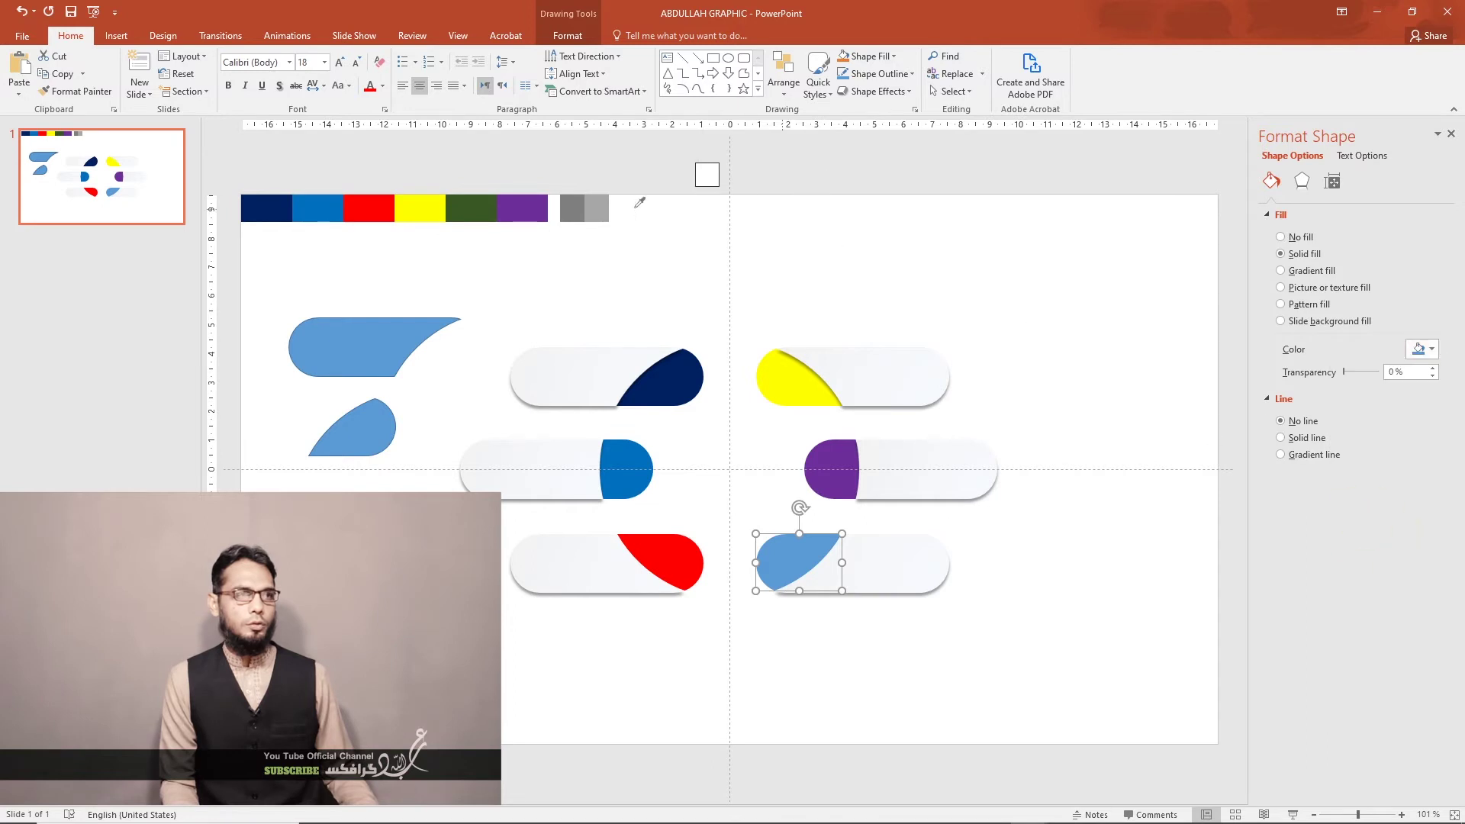
{"action": "left_click", "coordinate": [535, 207]}
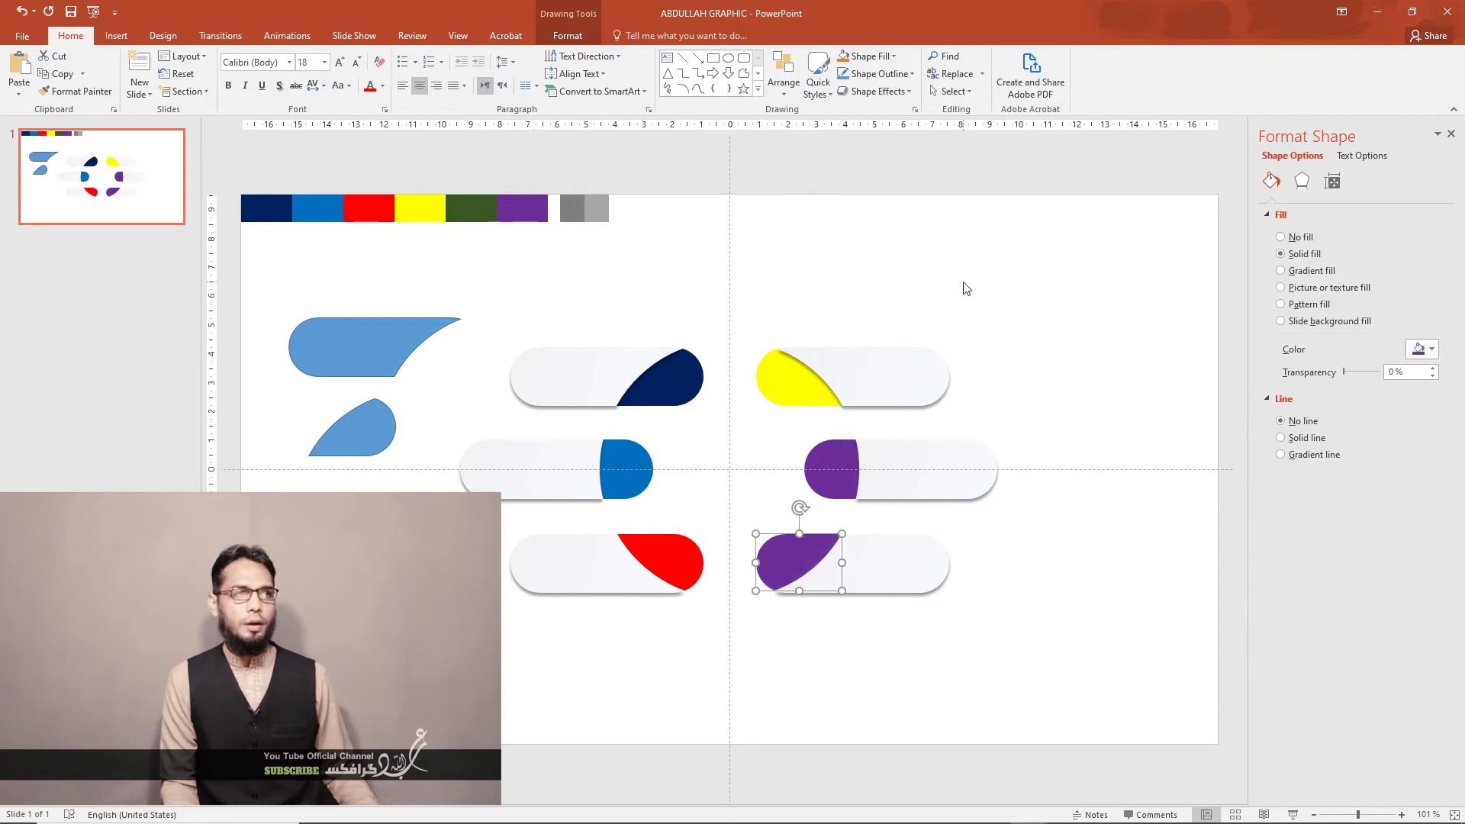
Recolour the middle-right cap dark green from the swatch strip
{"action": "left_click", "coordinate": [822, 463]}
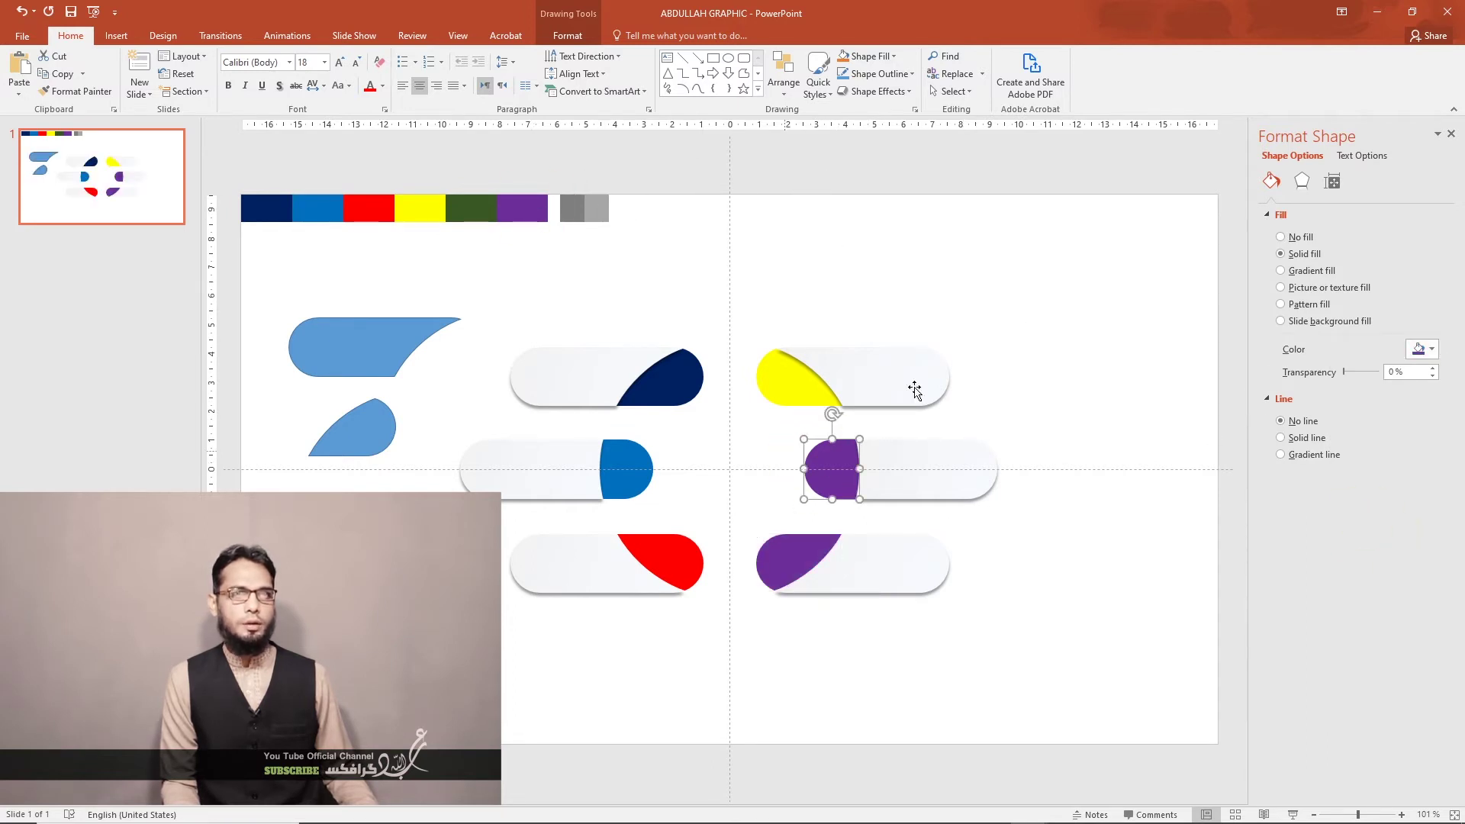
{"action": "left_click", "coordinate": [1431, 353]}
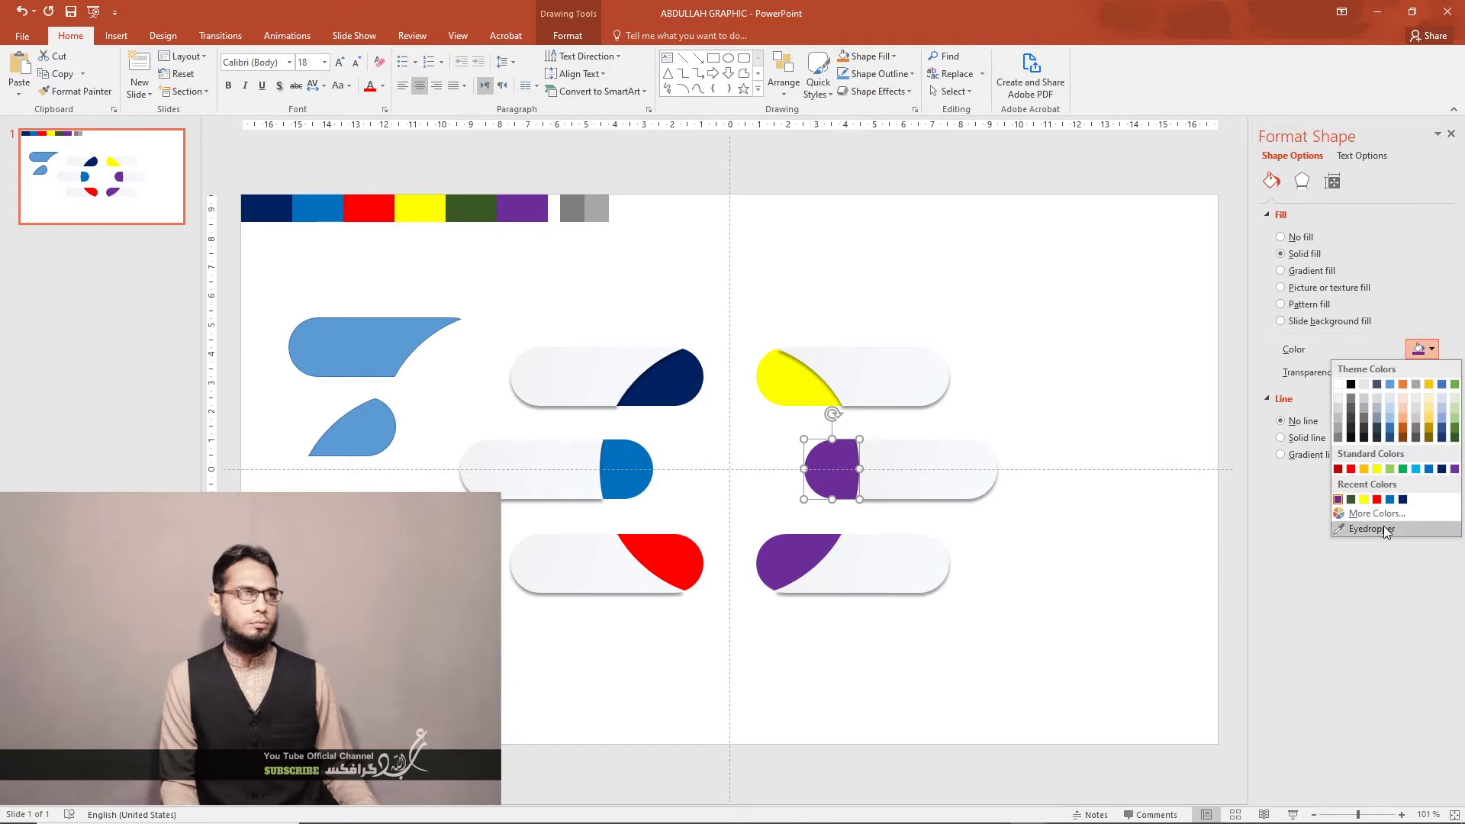
{"action": "left_click", "coordinate": [1370, 526]}
{"action": "left_click", "coordinate": [479, 202]}
{"action": "left_click", "coordinate": [832, 284]}
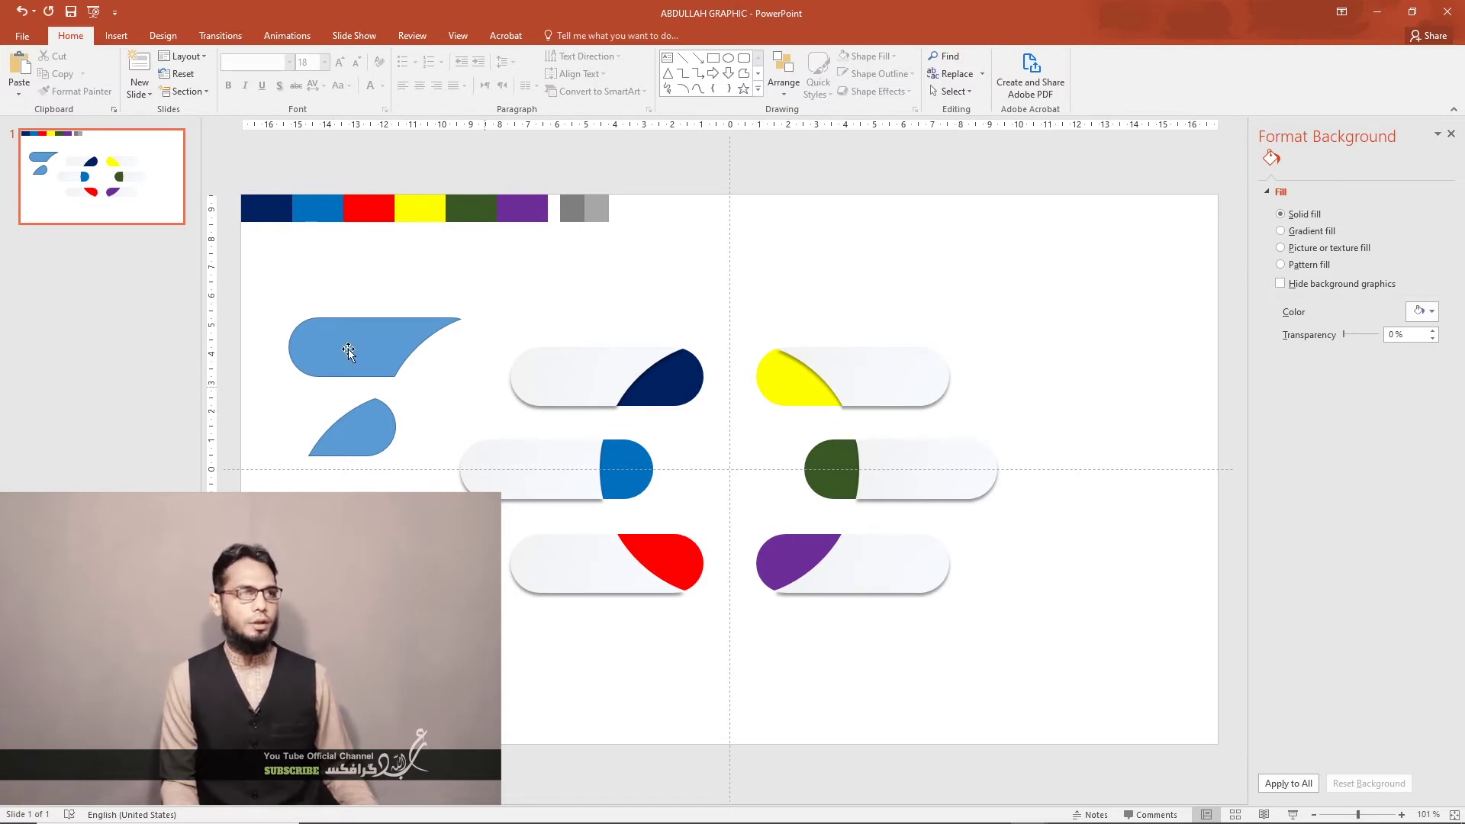
Delete the two leftover blue shapes and switch the slide background to a radial gradient fill
{"action": "left_click", "coordinate": [369, 343]}
{"action": "key", "text": "Delete"}
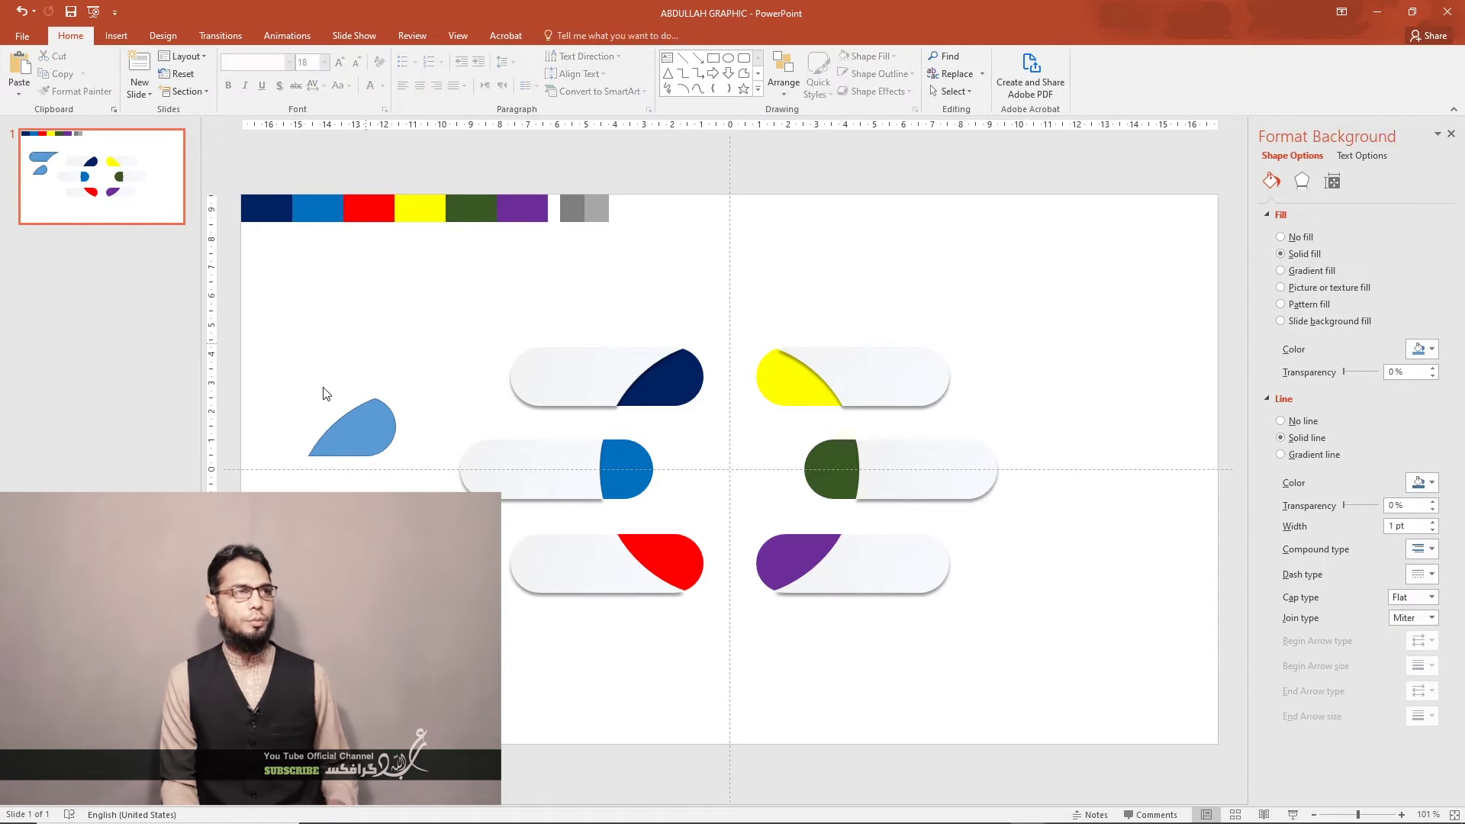
{"action": "left_click", "coordinate": [354, 423]}
{"action": "key", "text": "Delete"}
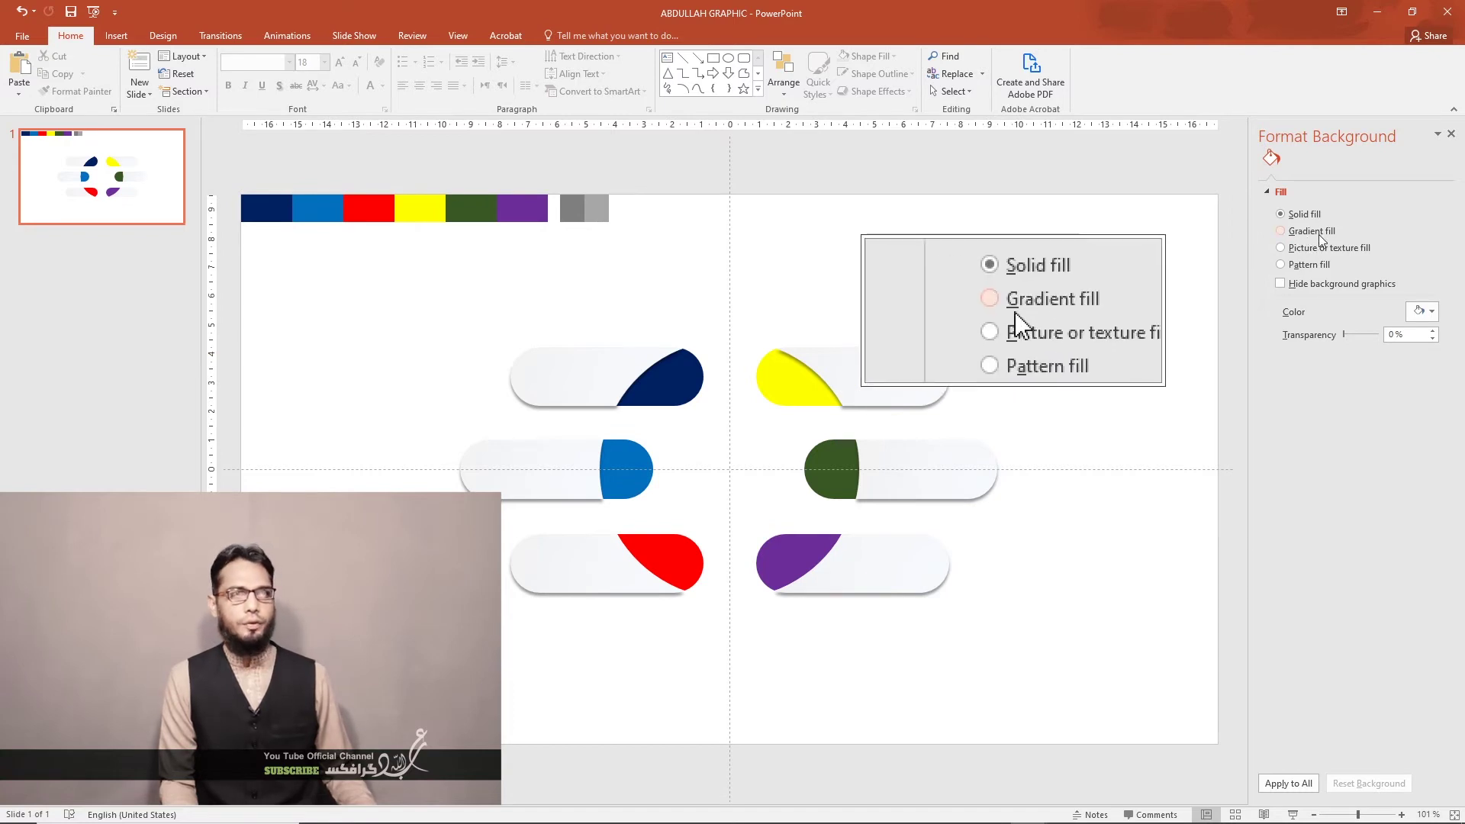
{"action": "left_click", "coordinate": [1281, 231]}
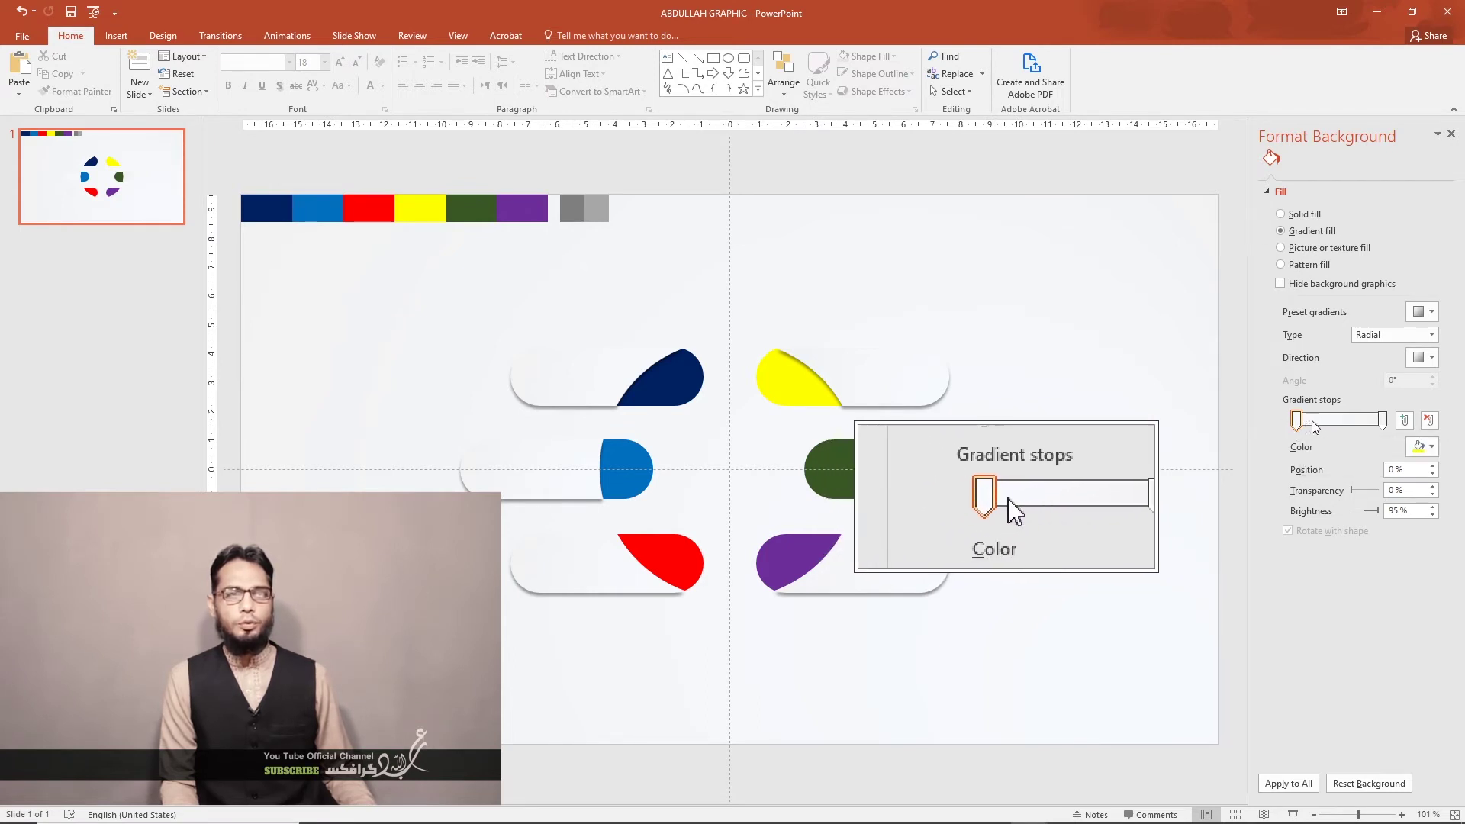
Eyedrop the grey swatch into both the first and last background gradient stops
{"action": "left_click", "coordinate": [1297, 421]}
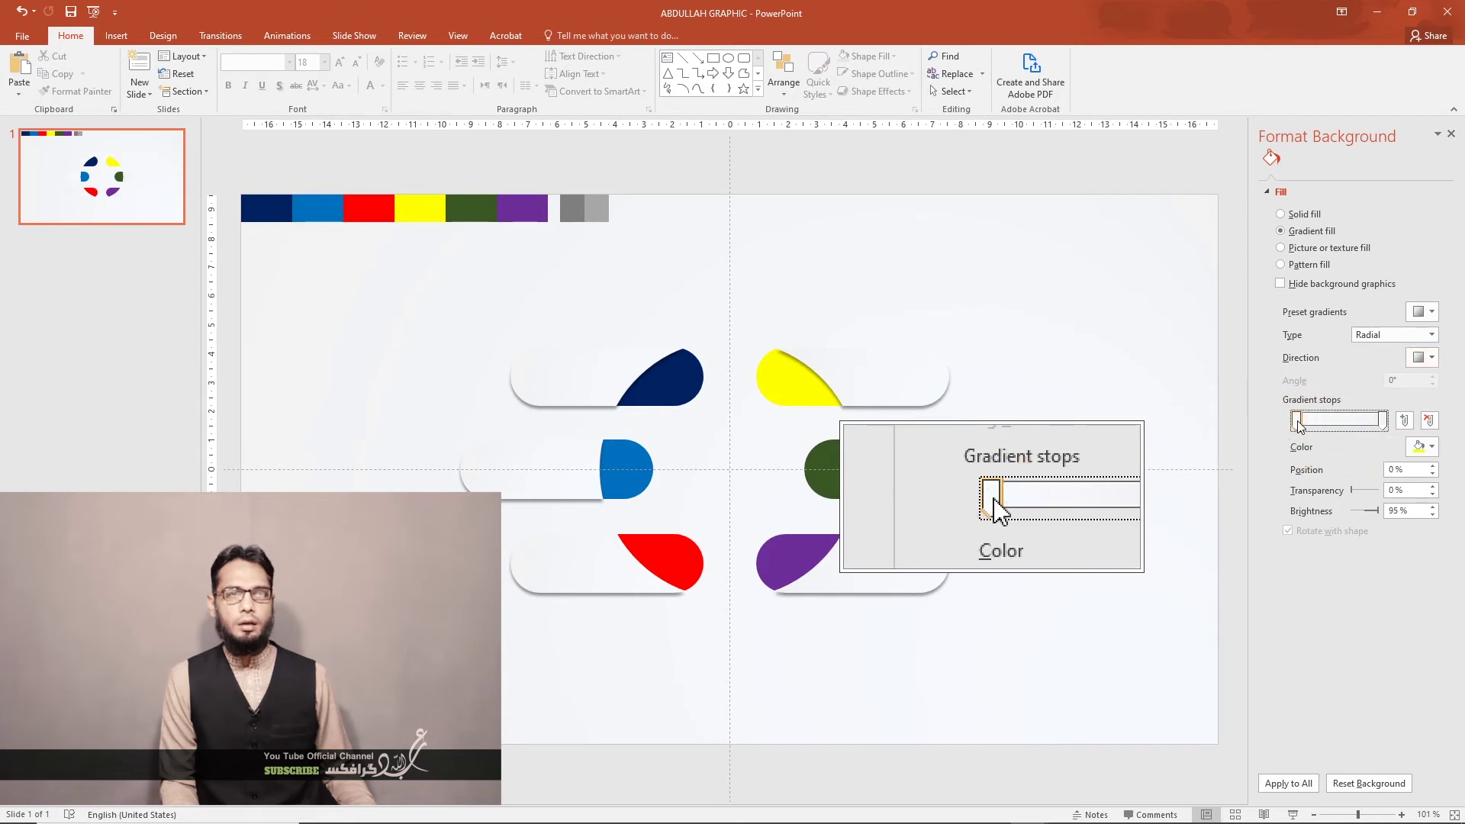
{"action": "left_click", "coordinate": [1433, 450]}
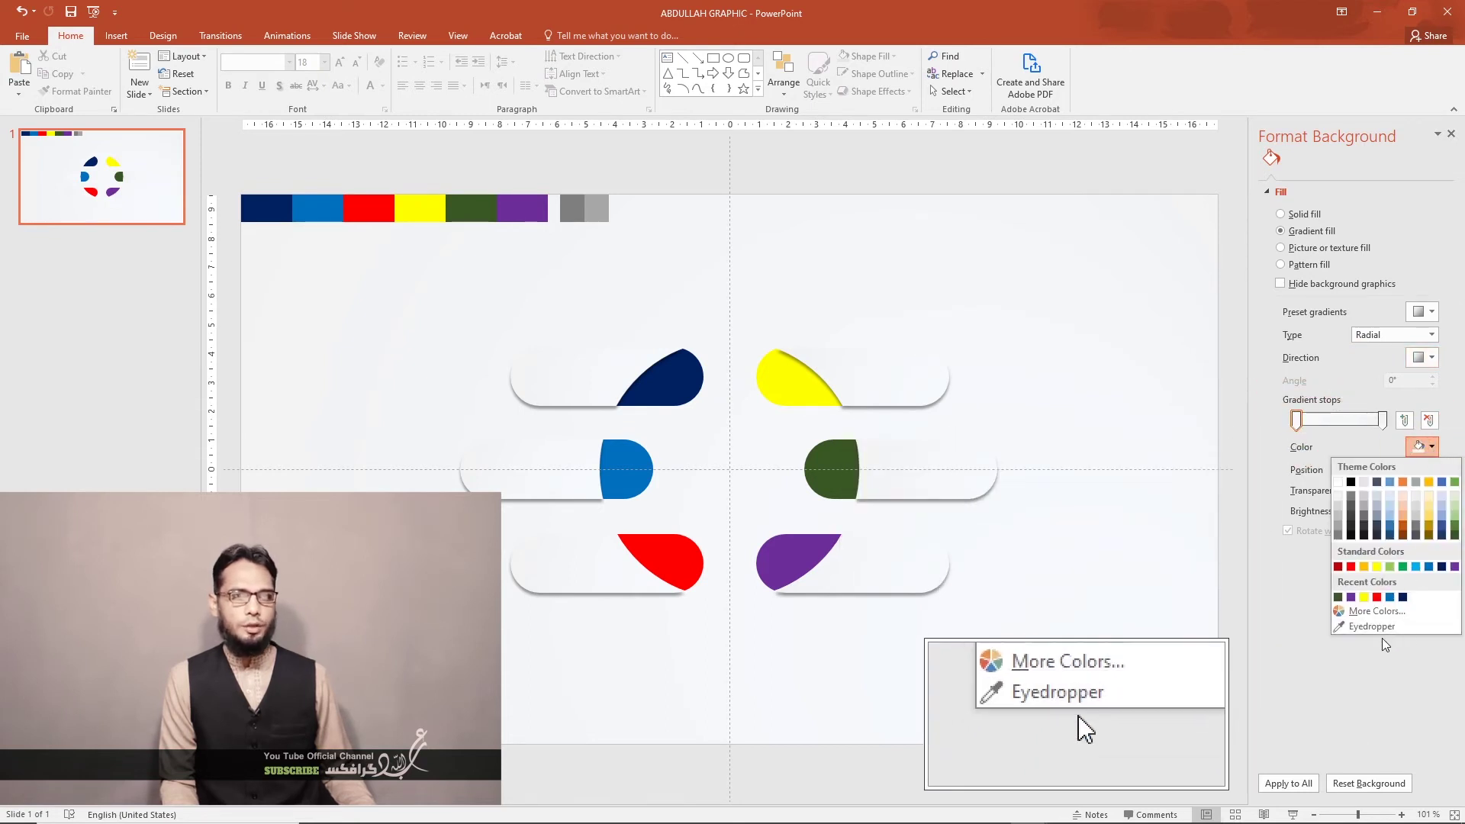
{"action": "left_click", "coordinate": [1379, 629]}
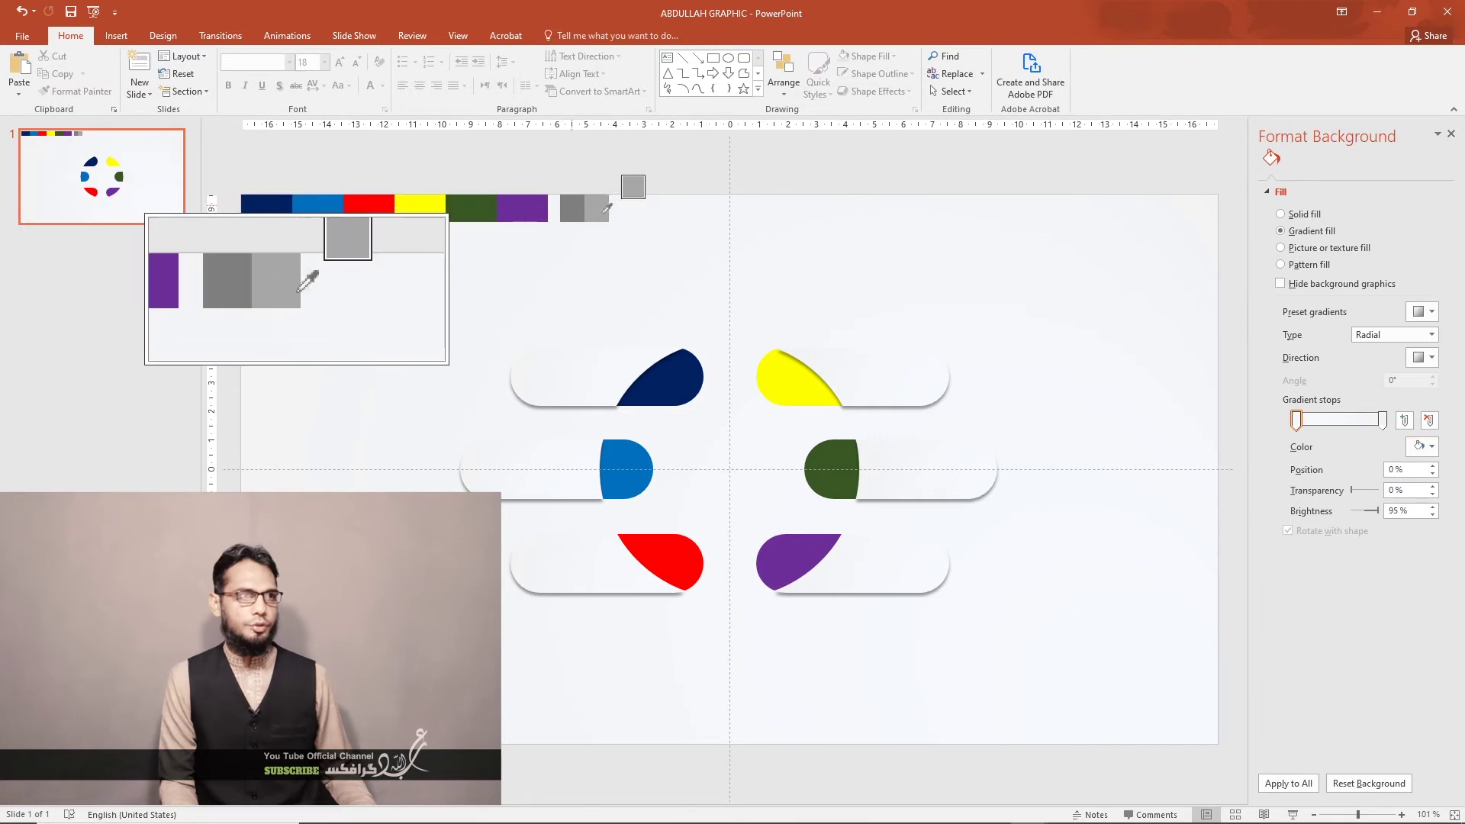
{"action": "left_click", "coordinate": [573, 209]}
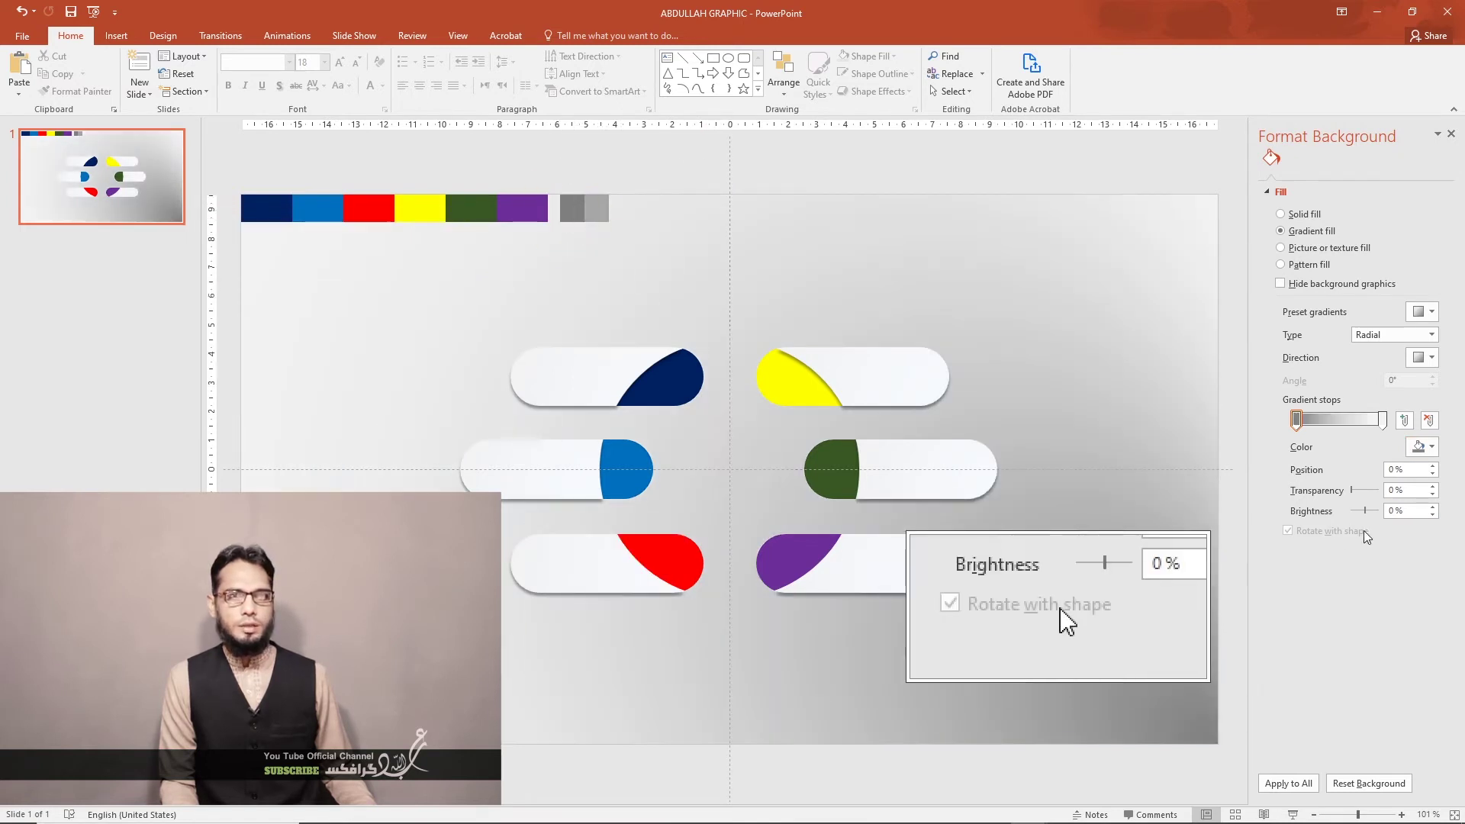
{"action": "left_click", "coordinate": [1382, 418]}
{"action": "left_click", "coordinate": [1423, 447]}
{"action": "left_click", "coordinate": [1372, 626]}
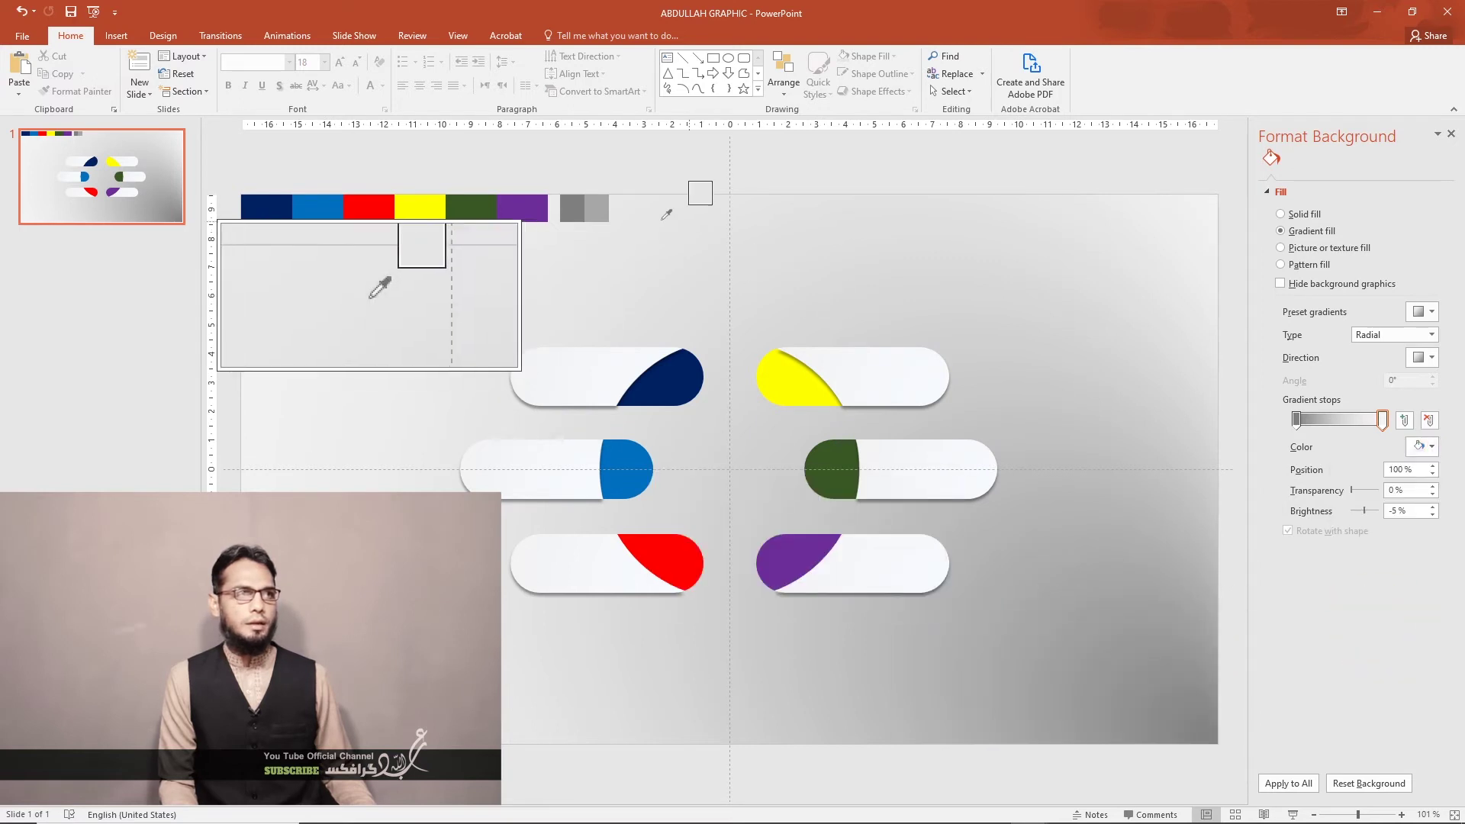
{"action": "left_click", "coordinate": [599, 205]}
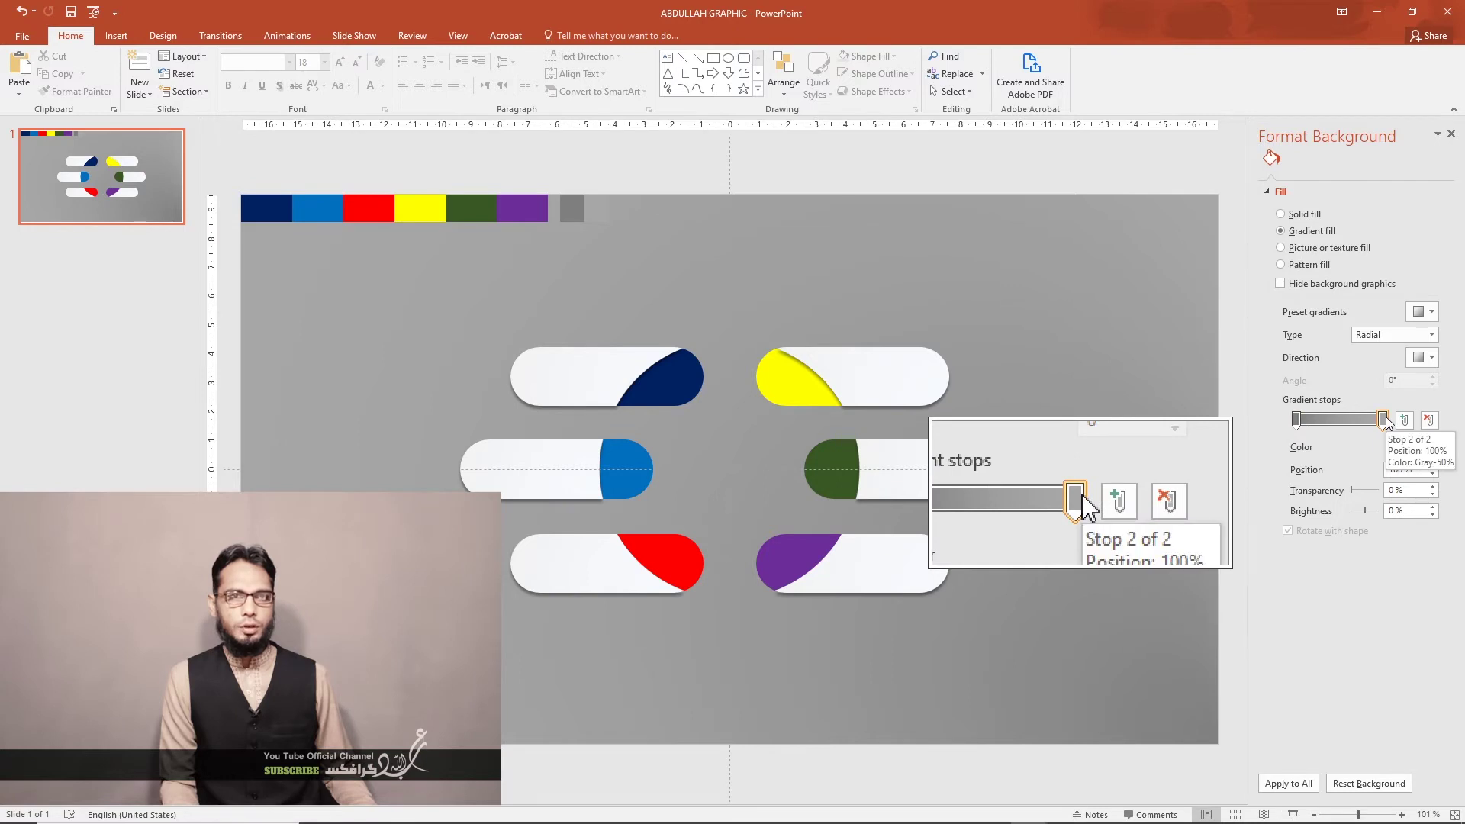
Set the first background gradient stop to a lighter grey at -25% brightness
{"action": "left_click", "coordinate": [1425, 447]}
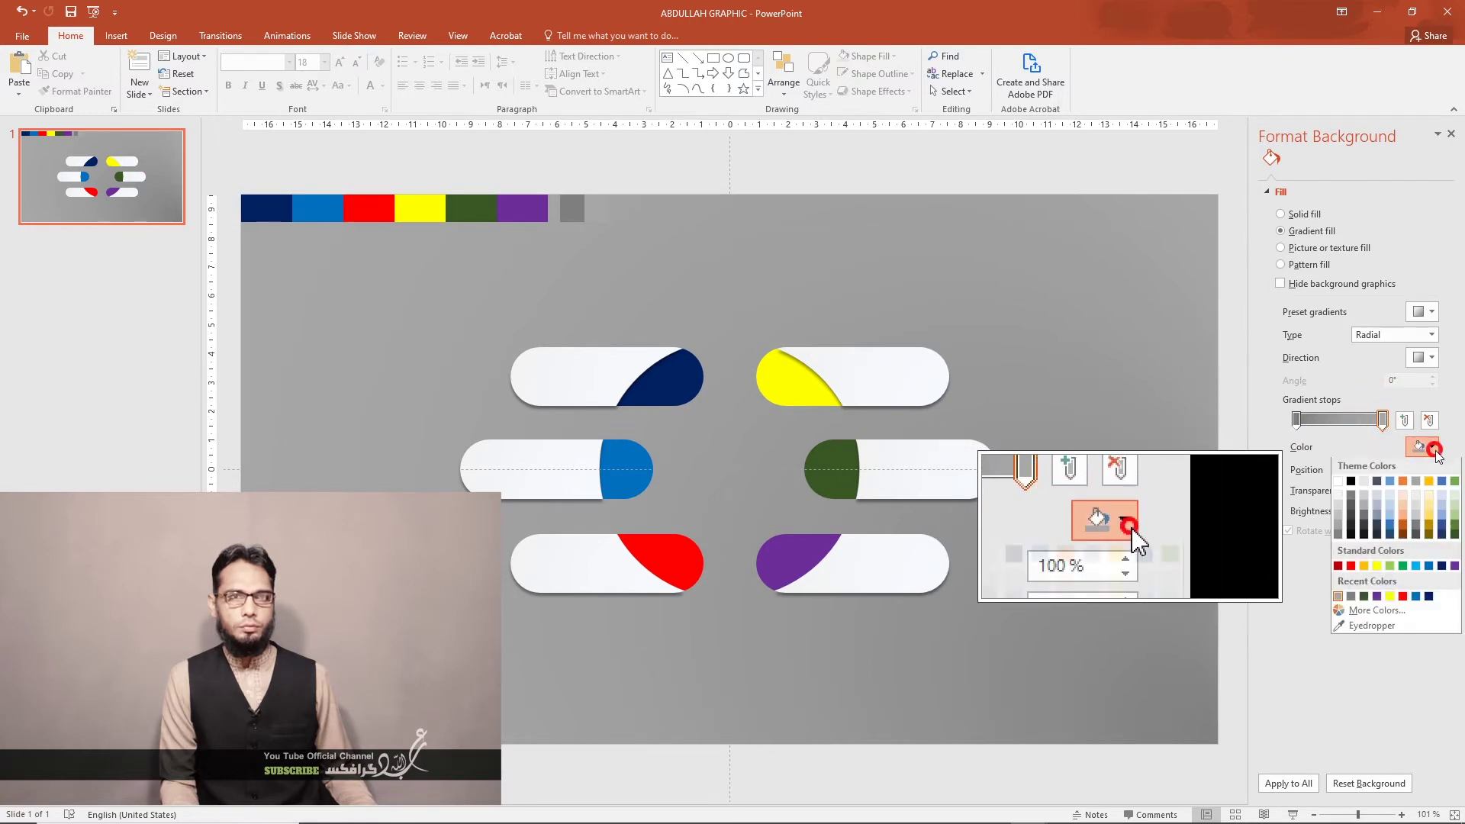
{"action": "left_click", "coordinate": [1339, 516]}
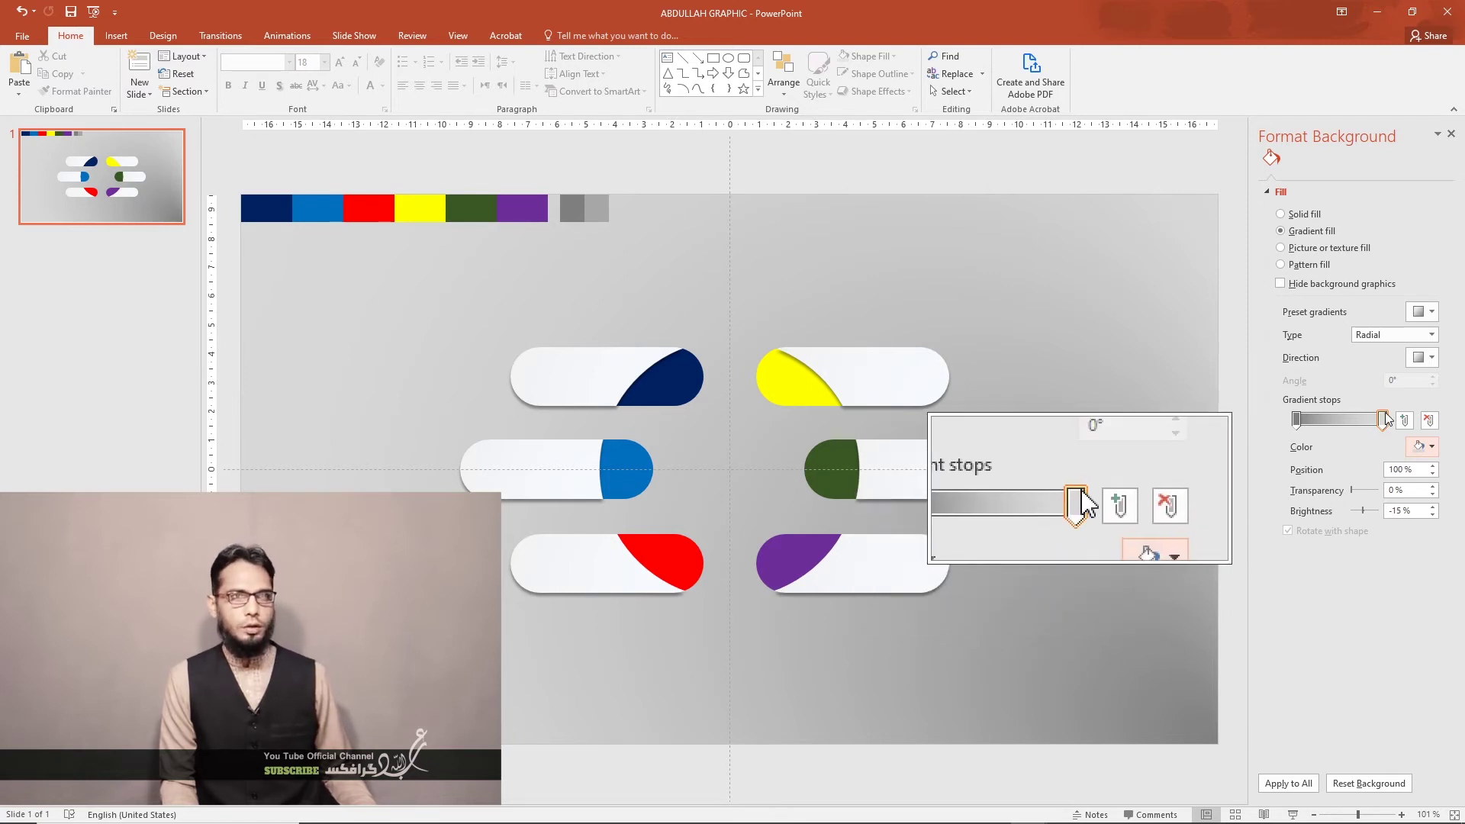
{"action": "key", "text": "ctrl+z"}
{"action": "left_click", "coordinate": [1297, 420]}
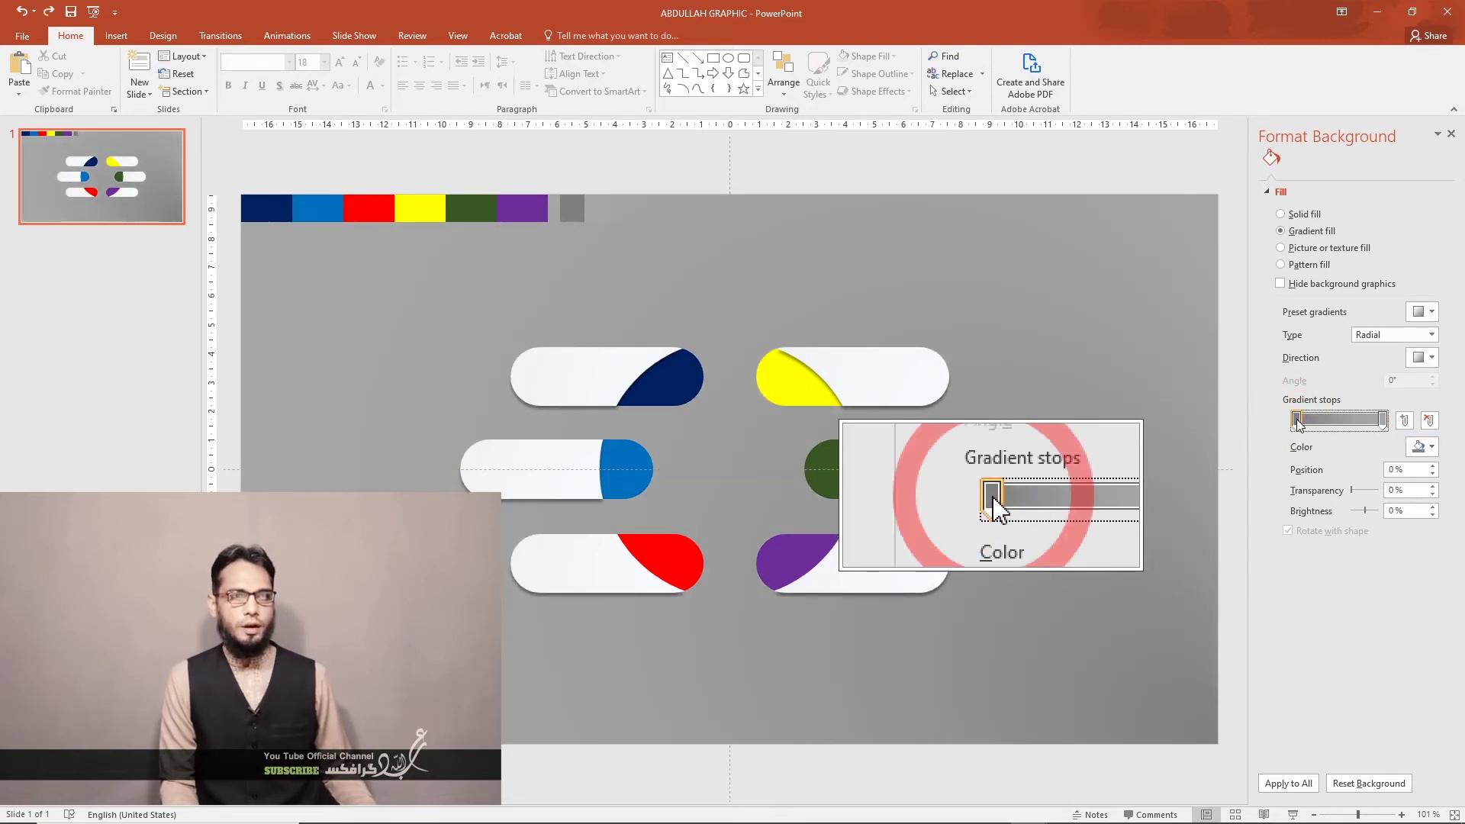
{"action": "left_click", "coordinate": [1430, 447]}
{"action": "left_click", "coordinate": [1340, 515]}
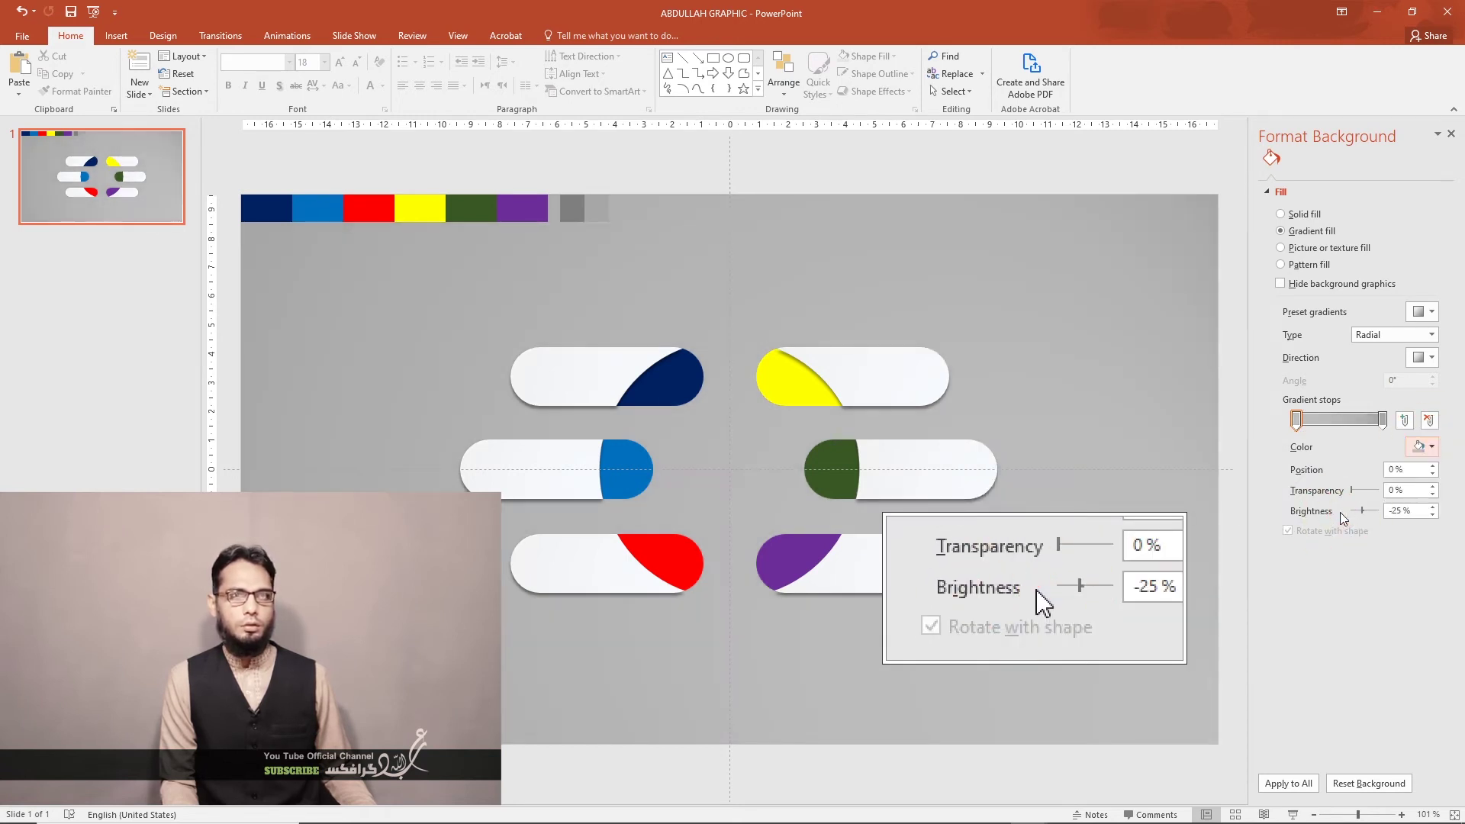
Eyedrop the darker grey swatch into the last gradient stop
{"action": "left_click", "coordinate": [1382, 419]}
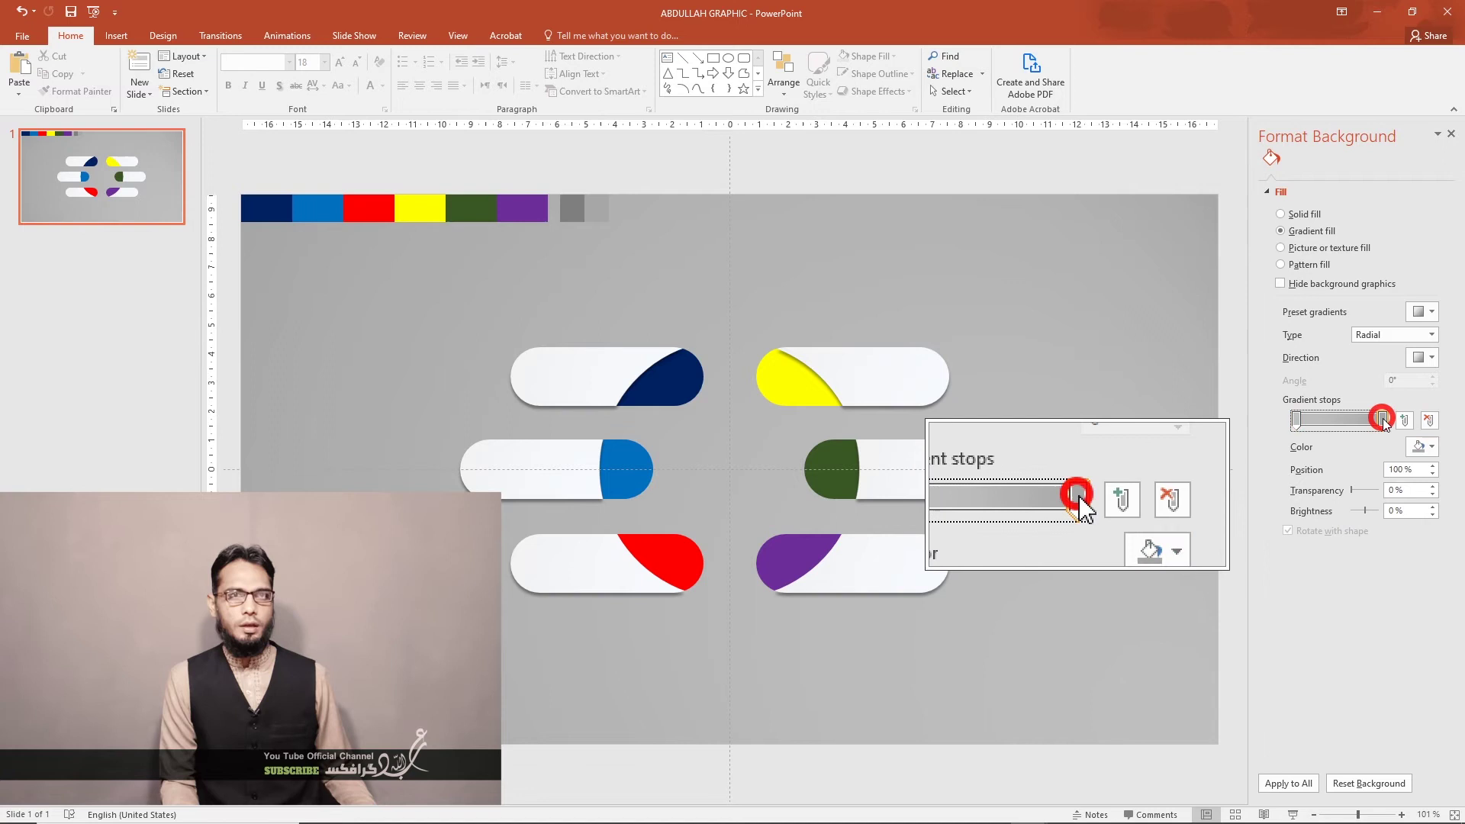
{"action": "left_click", "coordinate": [1432, 449]}
{"action": "left_click", "coordinate": [1357, 627]}
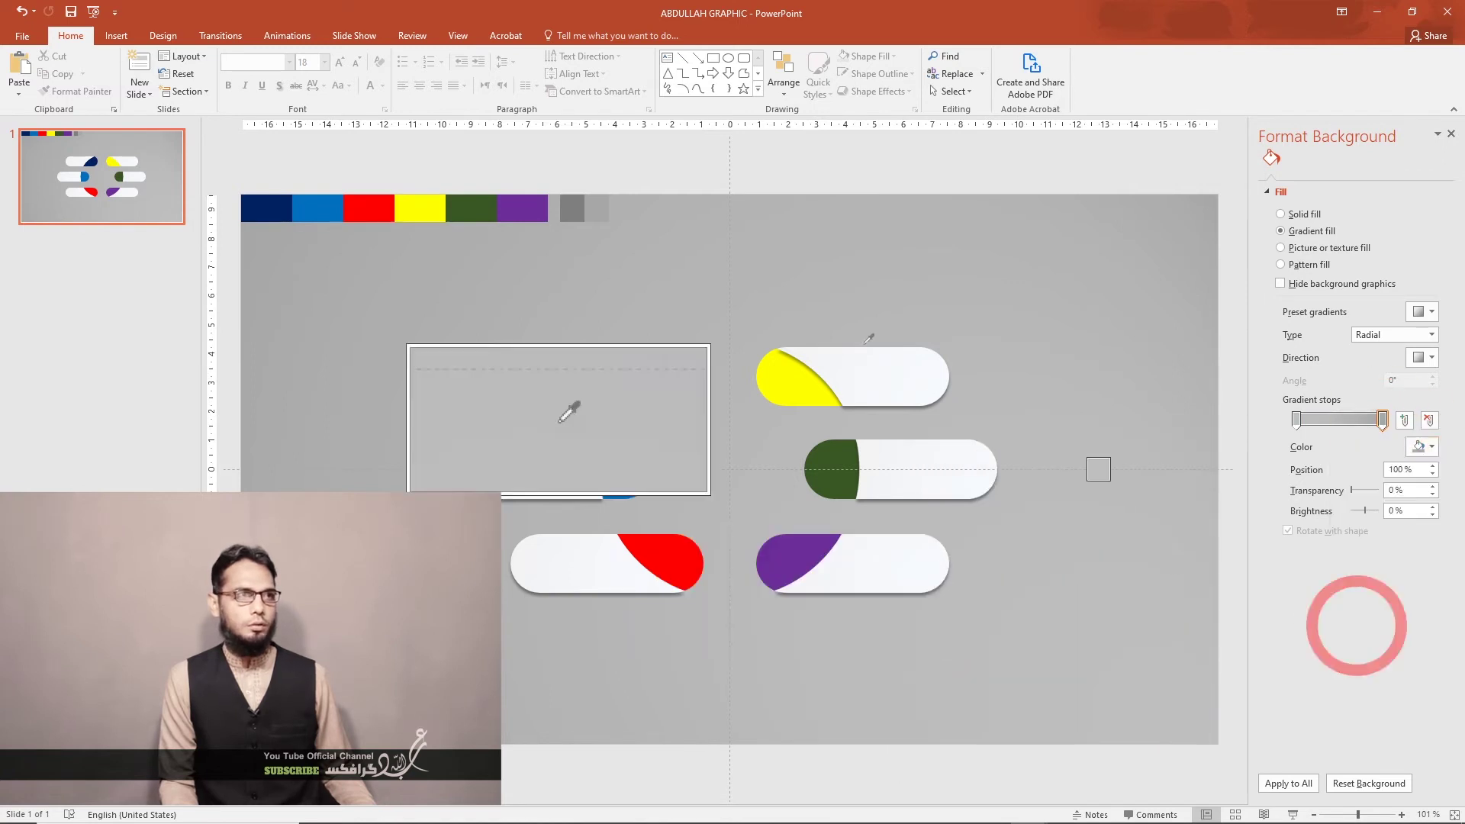
{"action": "left_click", "coordinate": [569, 206]}
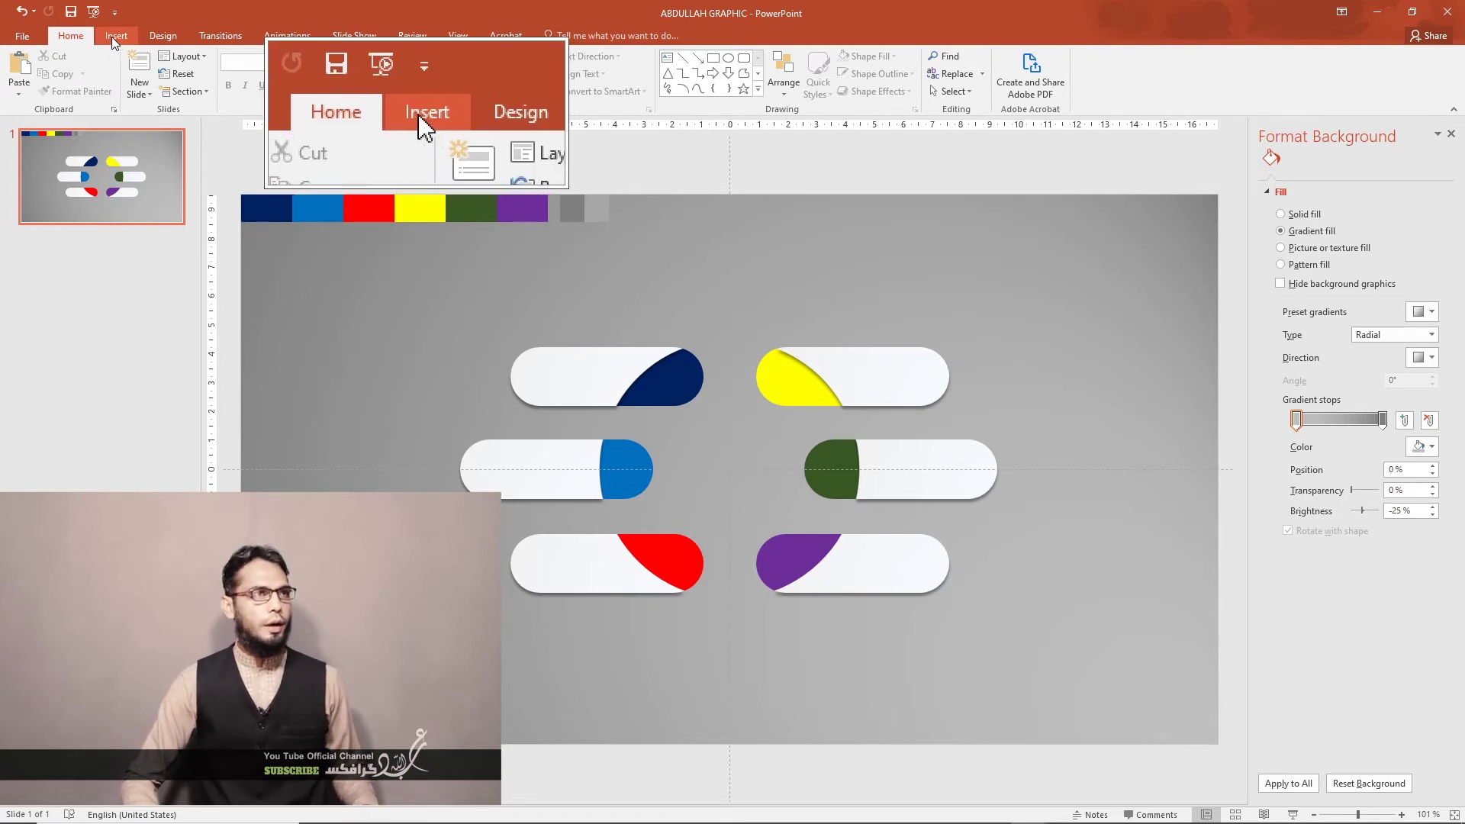
Add a text box reading ABDULLAH in bold Arial Black
{"action": "left_click", "coordinate": [116, 37]}
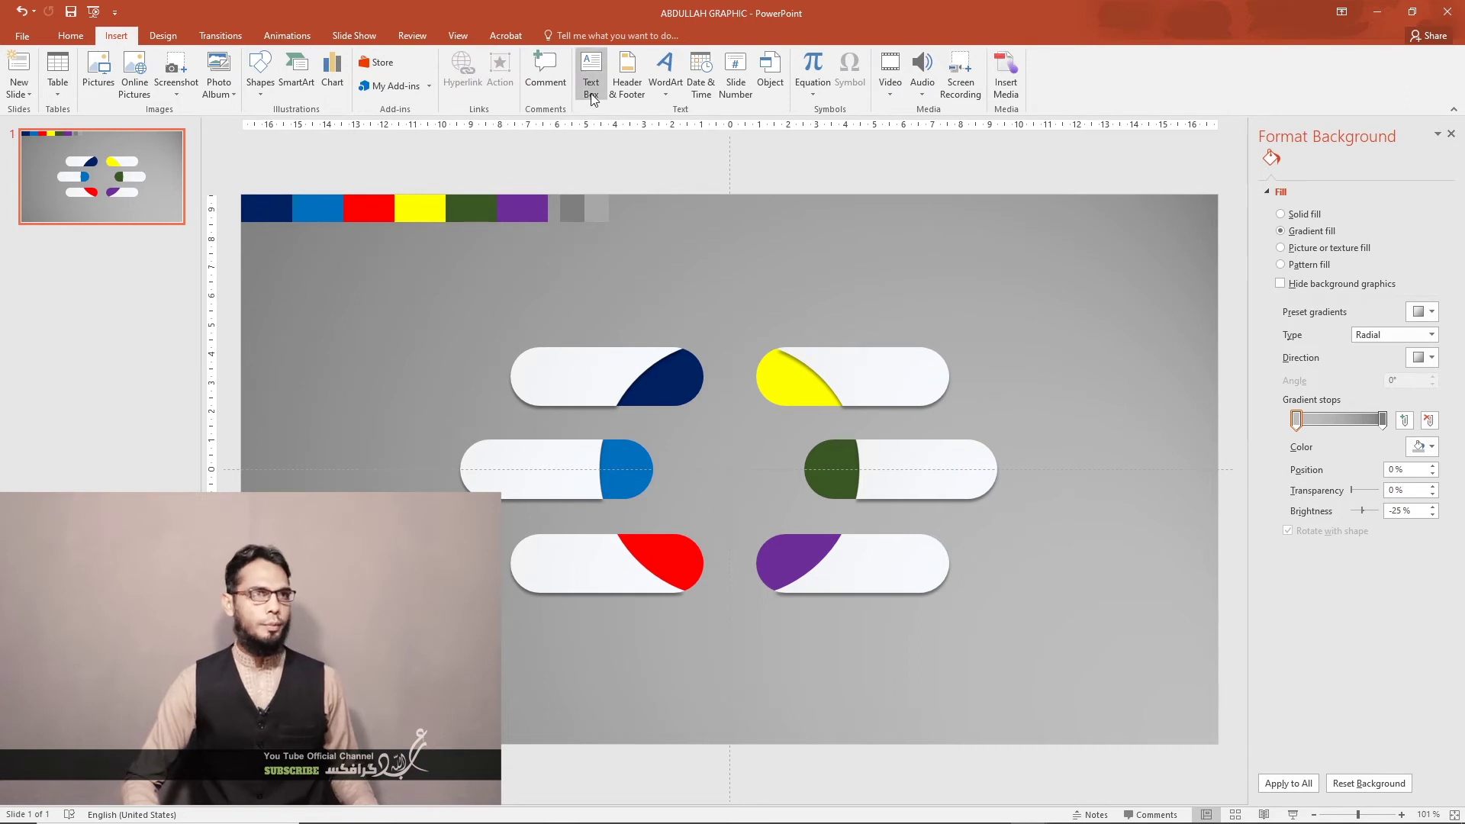
{"action": "left_click", "coordinate": [592, 98]}
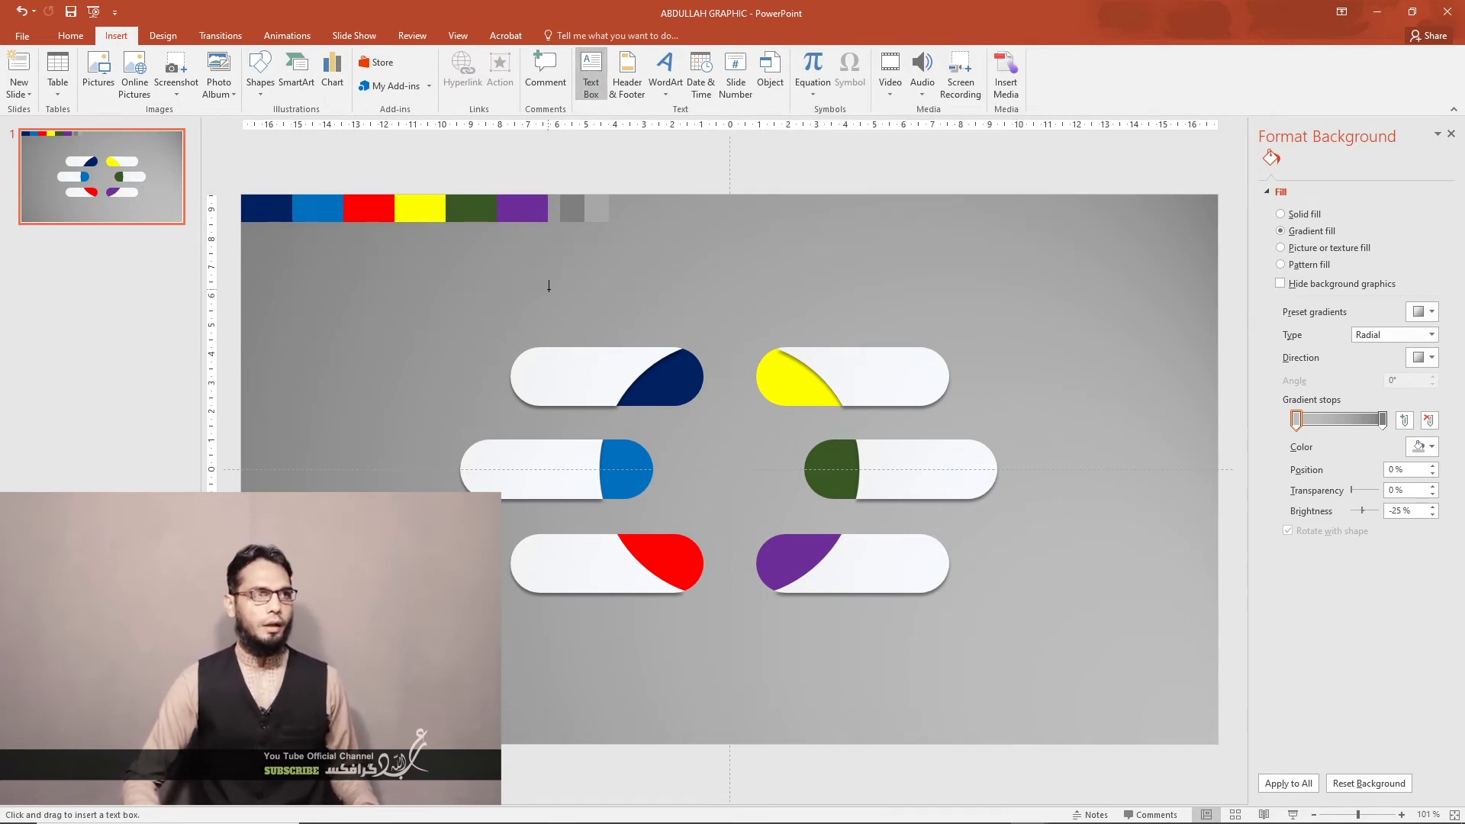
{"action": "left_click", "coordinate": [548, 288]}
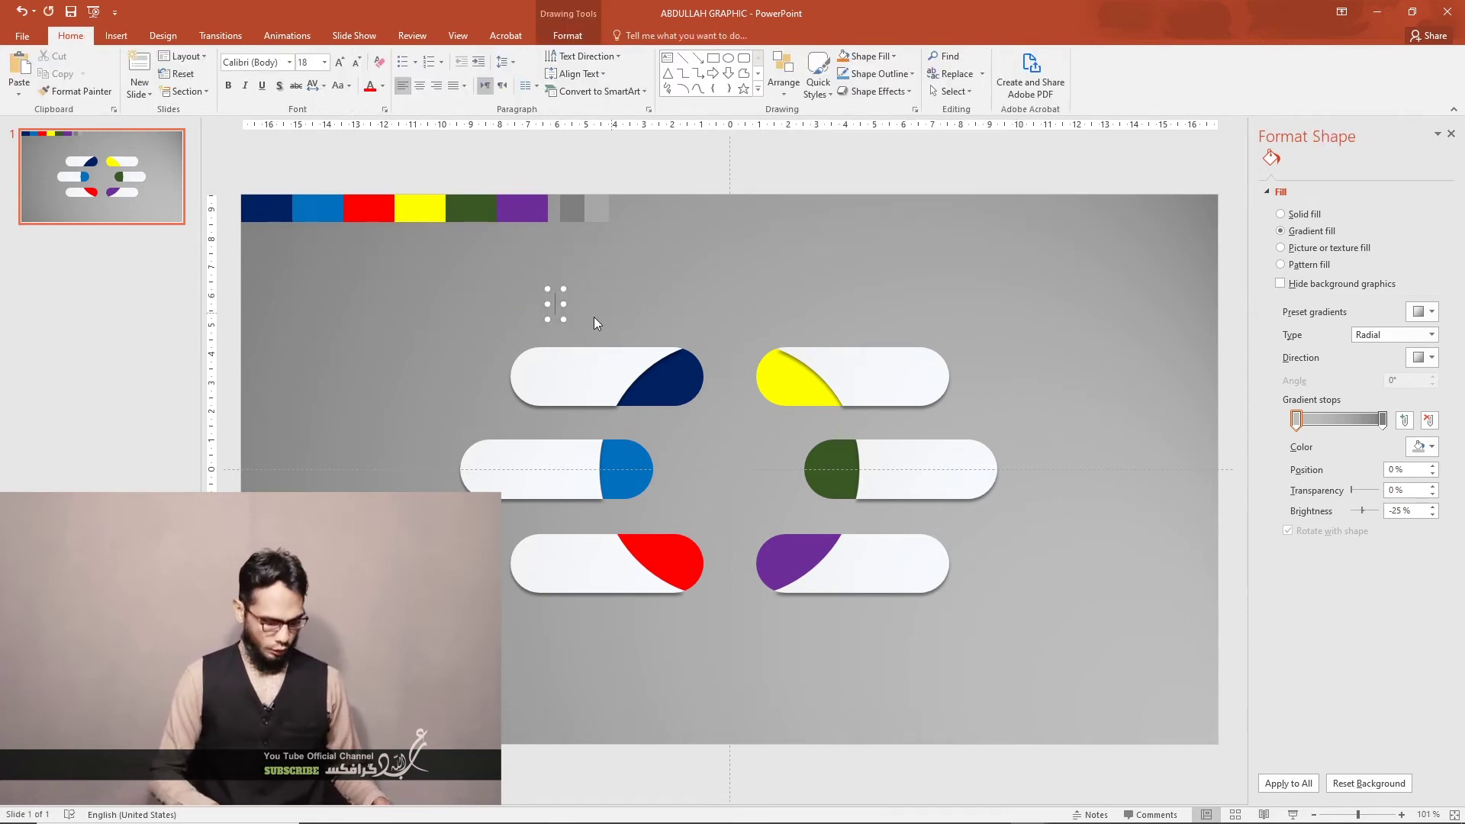
{"action": "type", "text": "ABU"}
{"action": "type", "text": "DULLAH"}
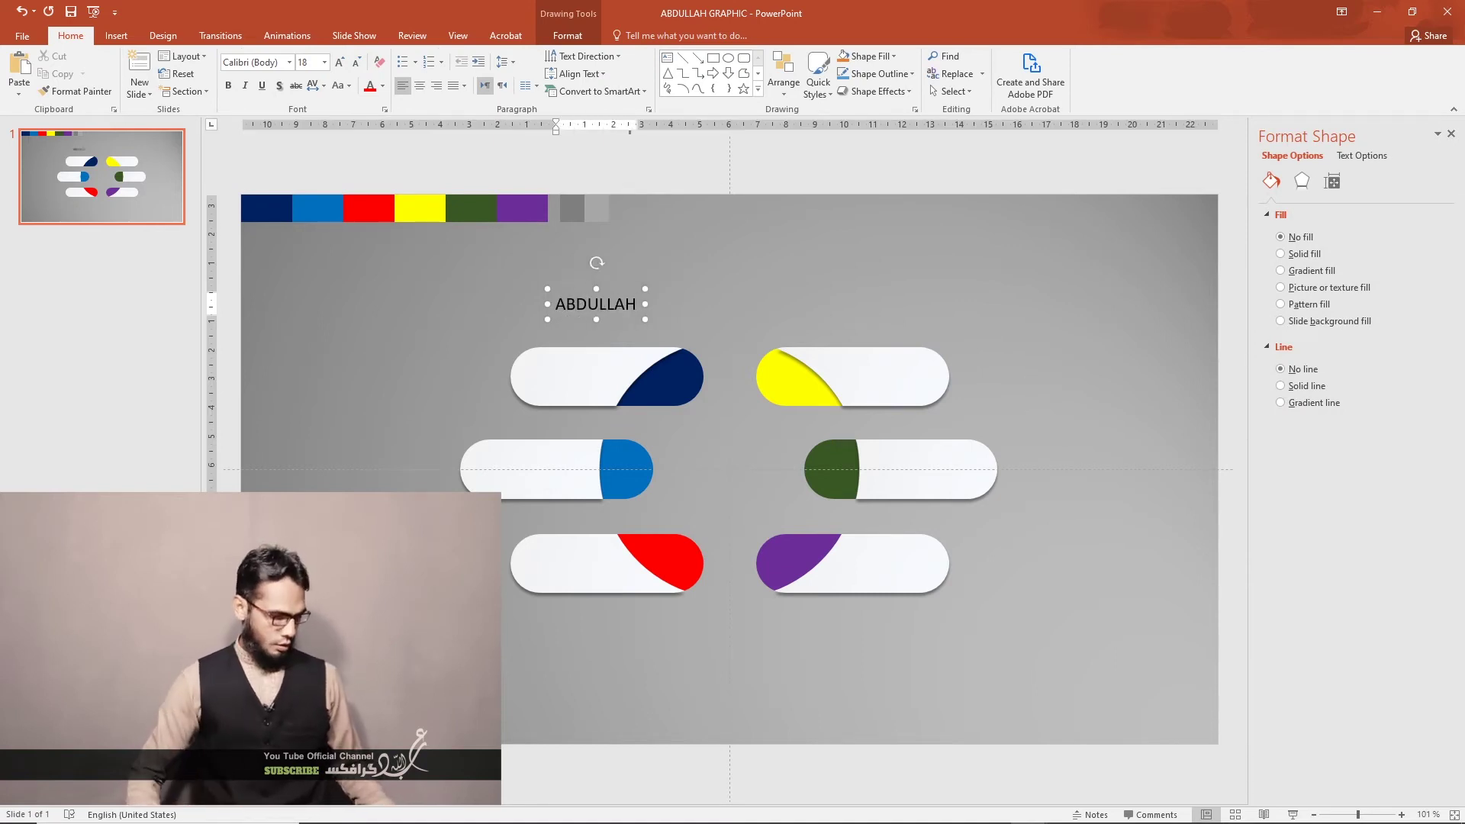
{"action": "key", "text": "ctrl+a"}
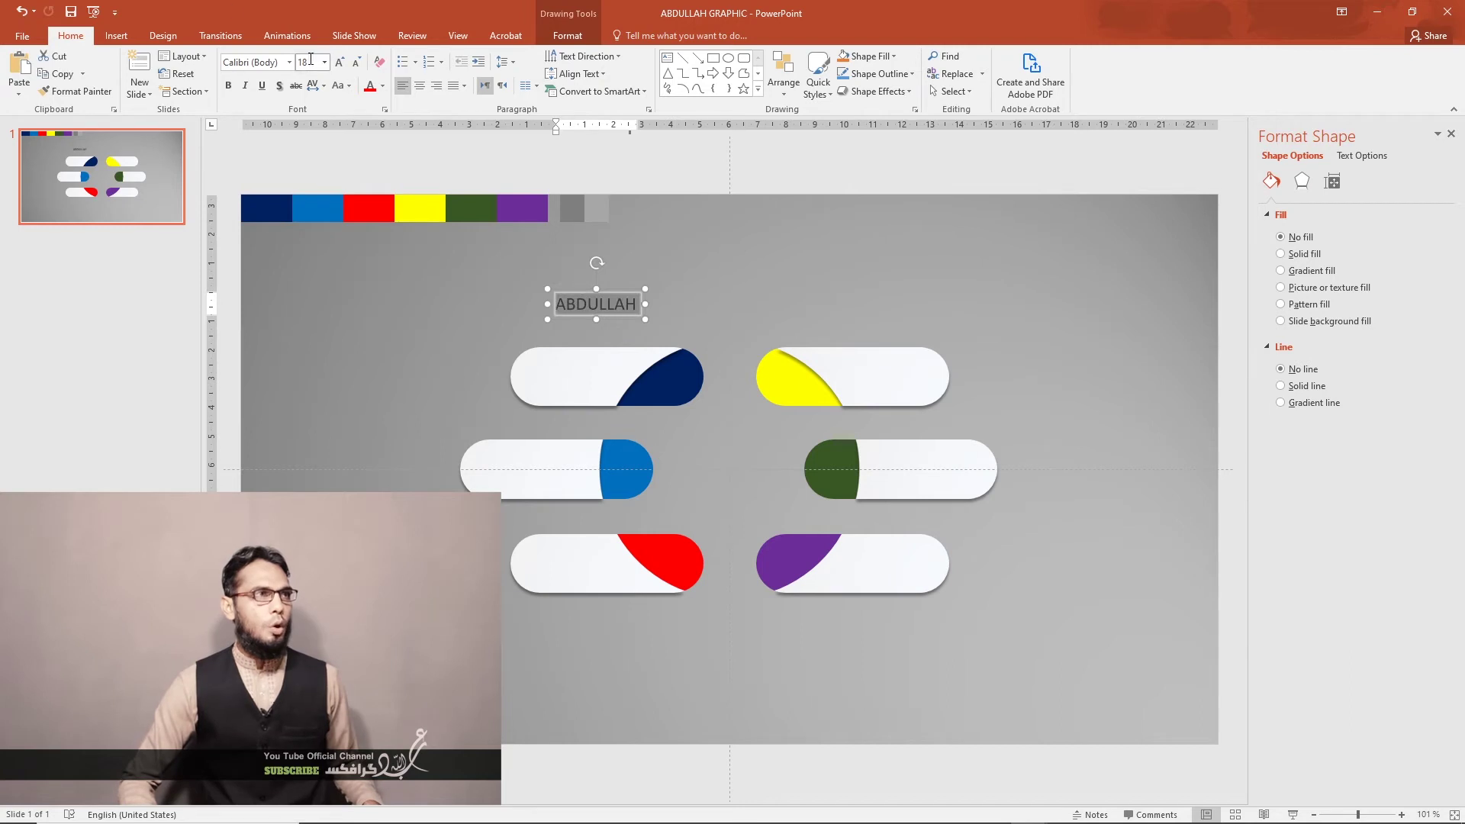
{"action": "left_click", "coordinate": [231, 88]}
{"action": "type", "text": "Arial Black"}
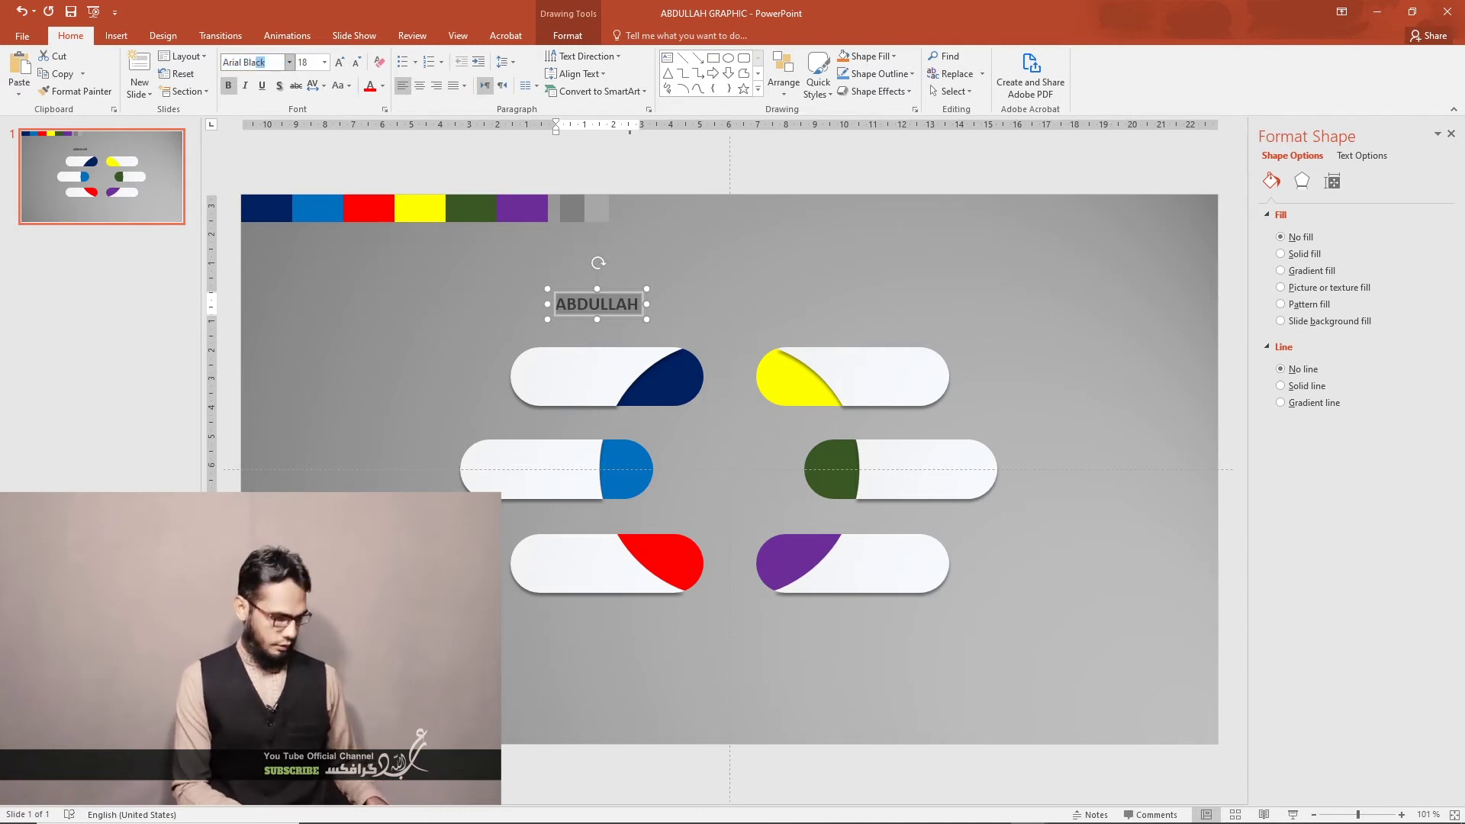
{"action": "left_click", "coordinate": [284, 66]}
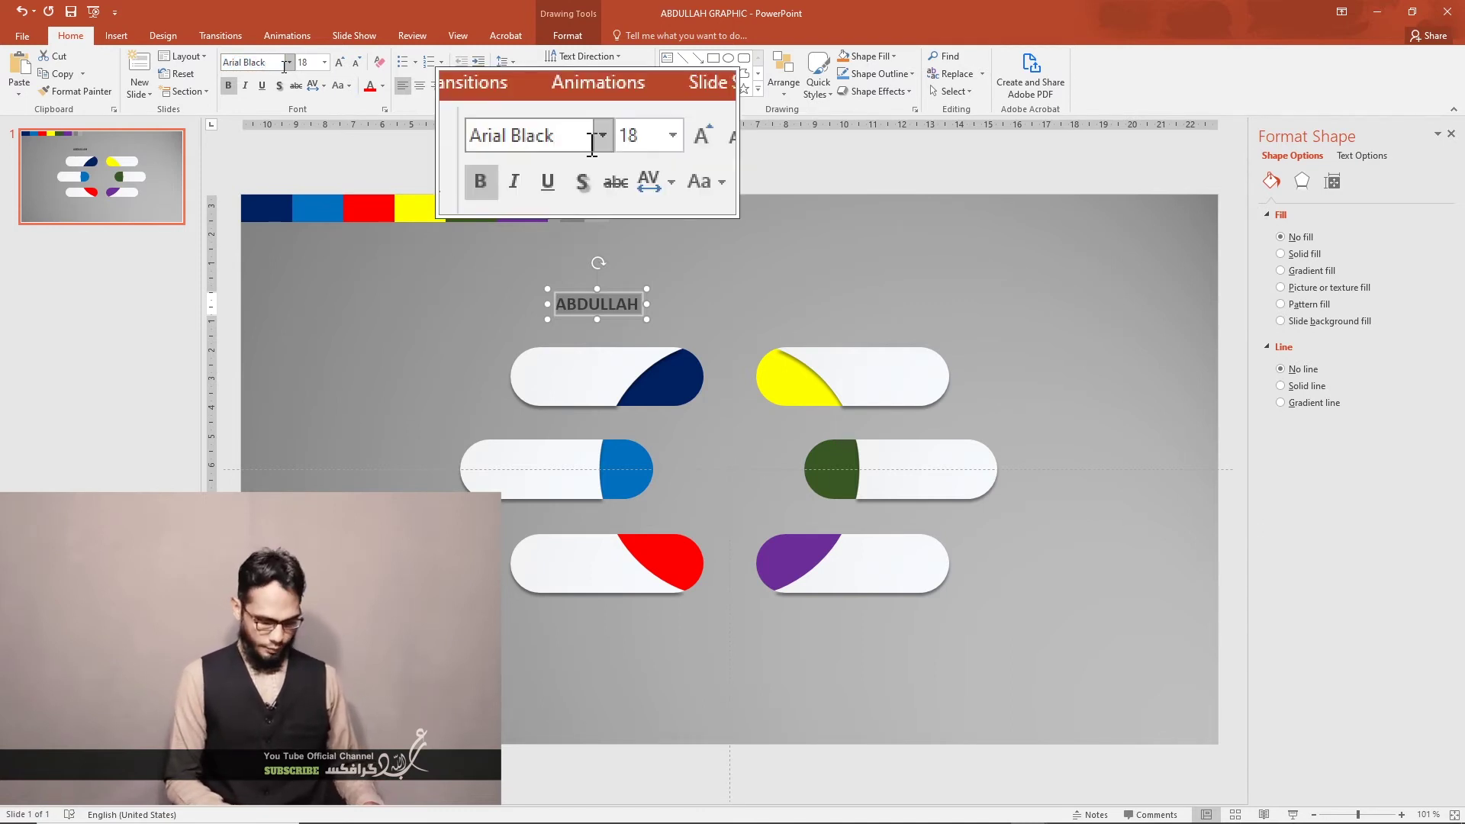
{"action": "key", "text": "Return"}
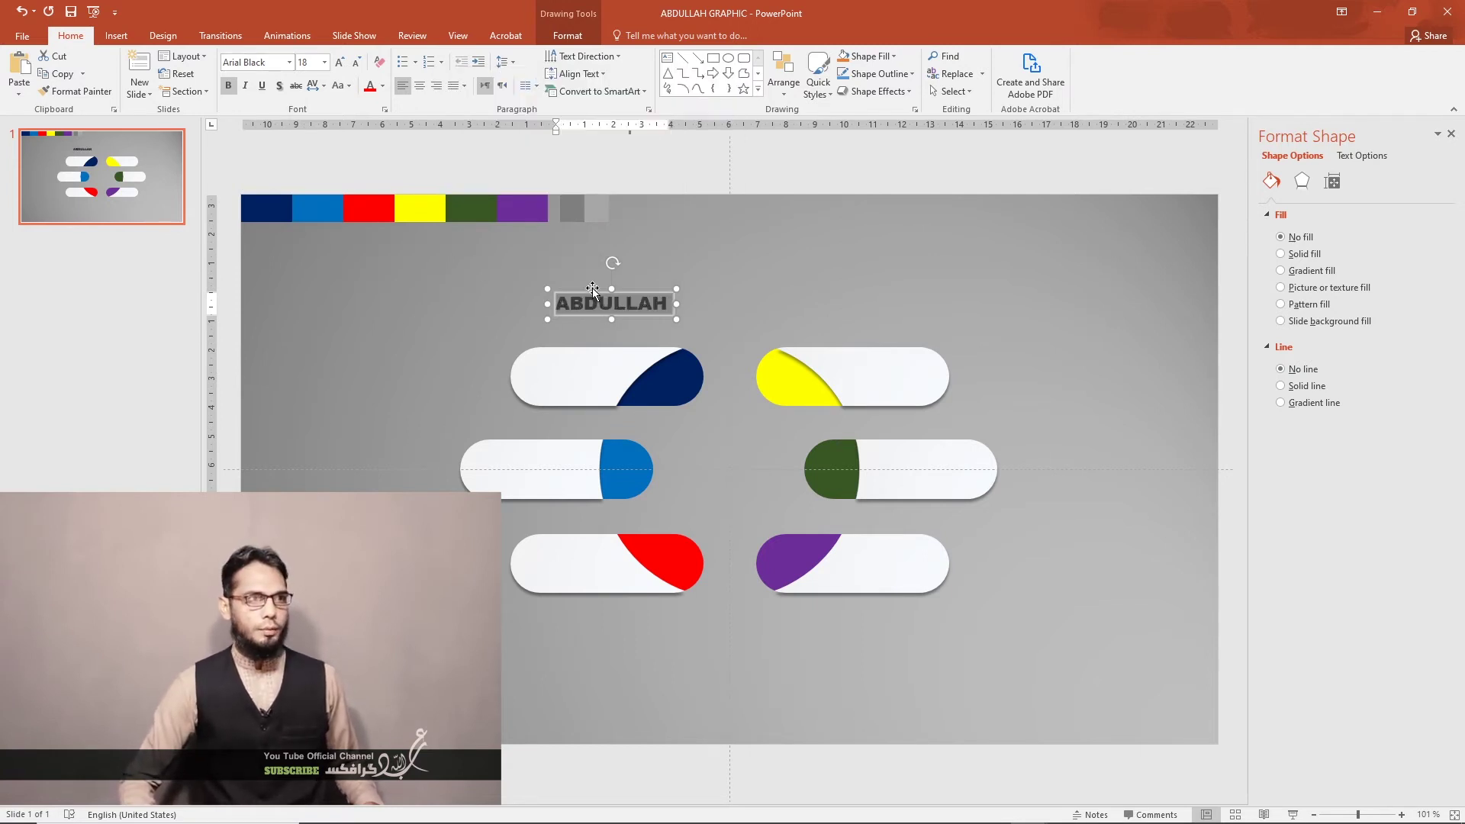
Set ABDULLAH to 24 pt, centre it between the blue and green pills, and copy it above
{"action": "left_click_drag", "start_coordinate": [593, 291], "coordinate": [702, 445]}
{"action": "double_click", "coordinate": [708, 452]}
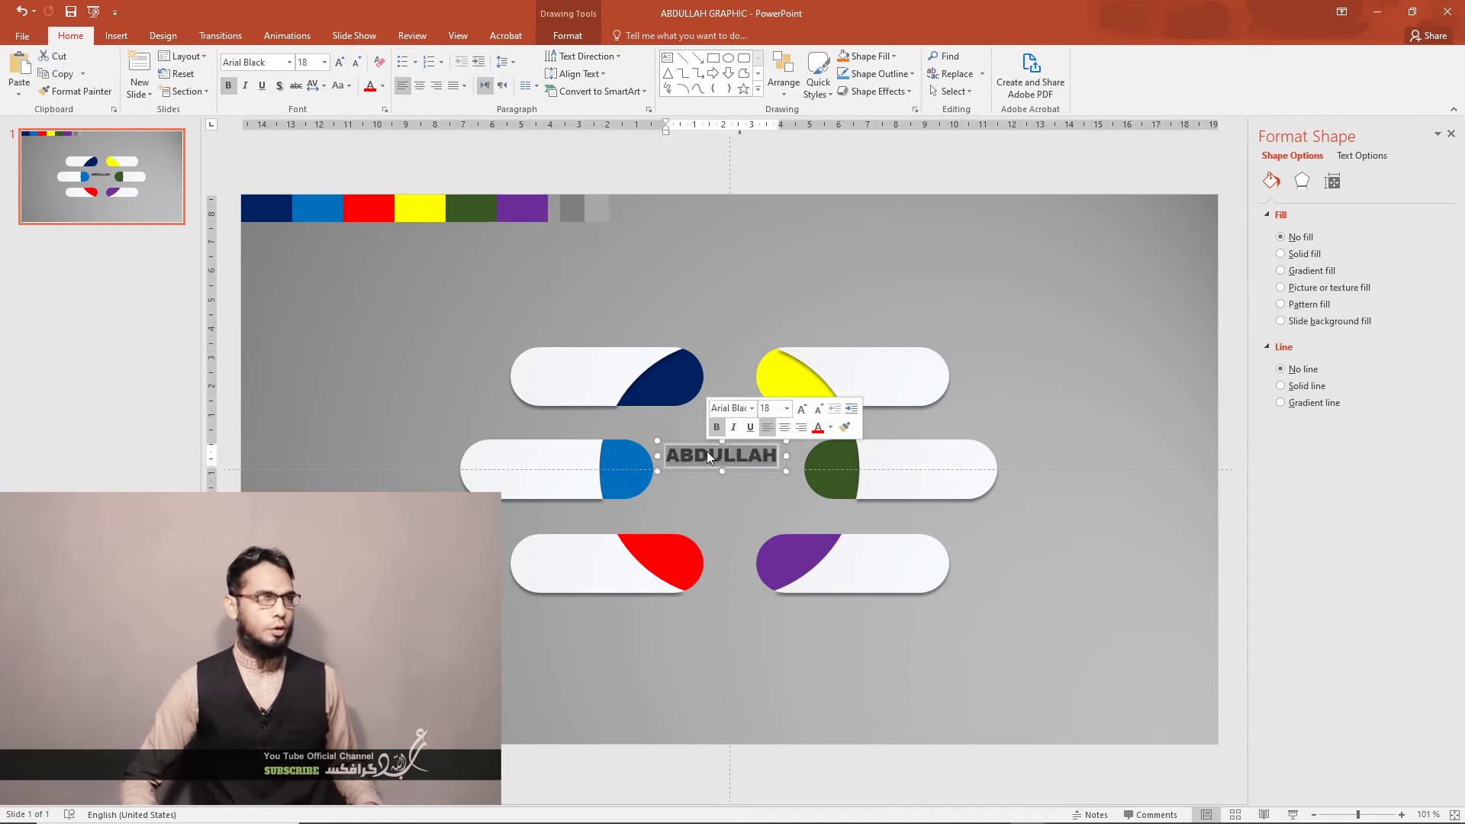
{"action": "left_click", "coordinate": [325, 64]}
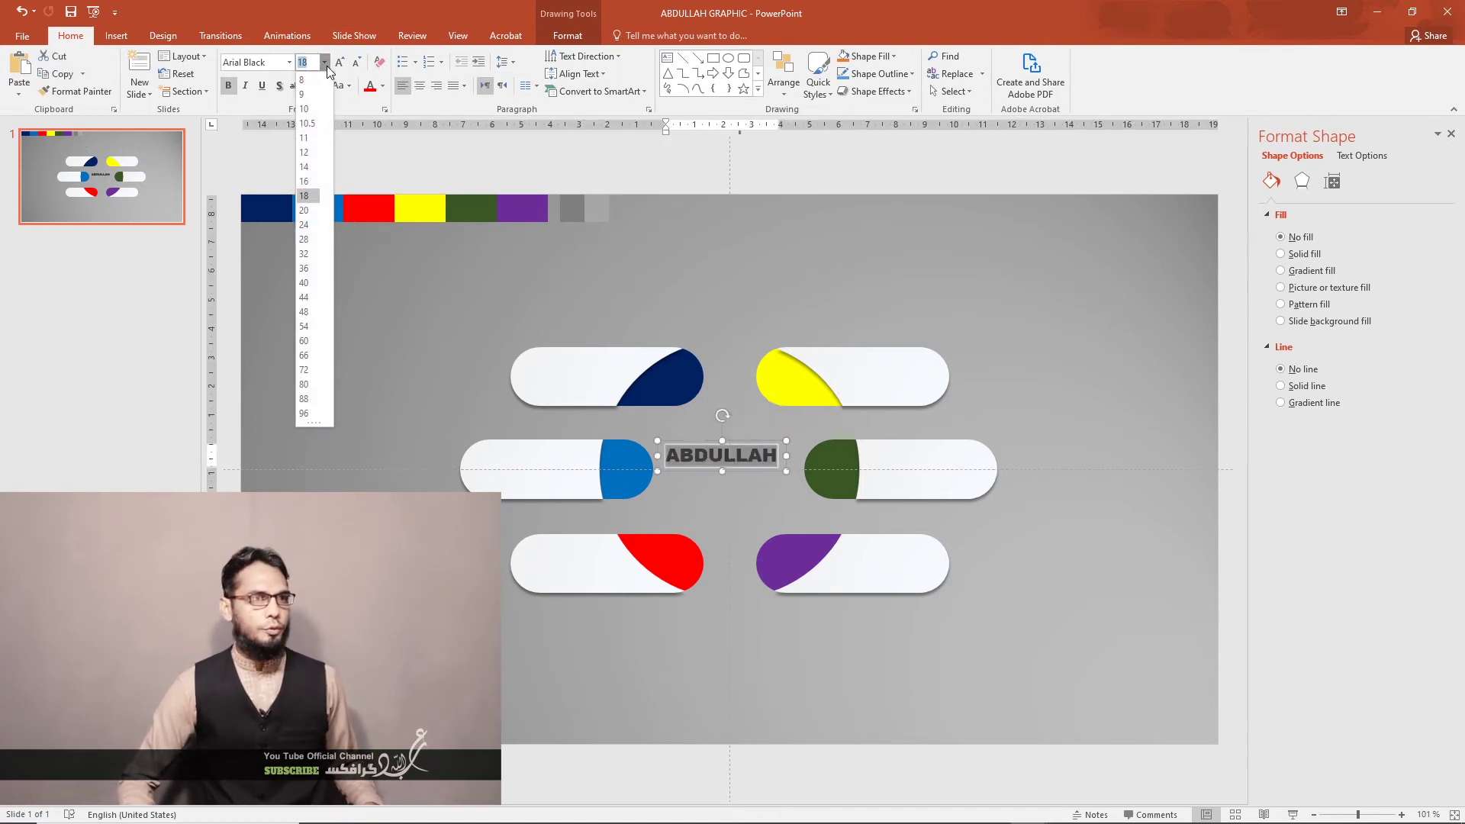
{"action": "left_click", "coordinate": [304, 225]}
{"action": "left_click_drag", "start_coordinate": [706, 445], "coordinate": [697, 450]}
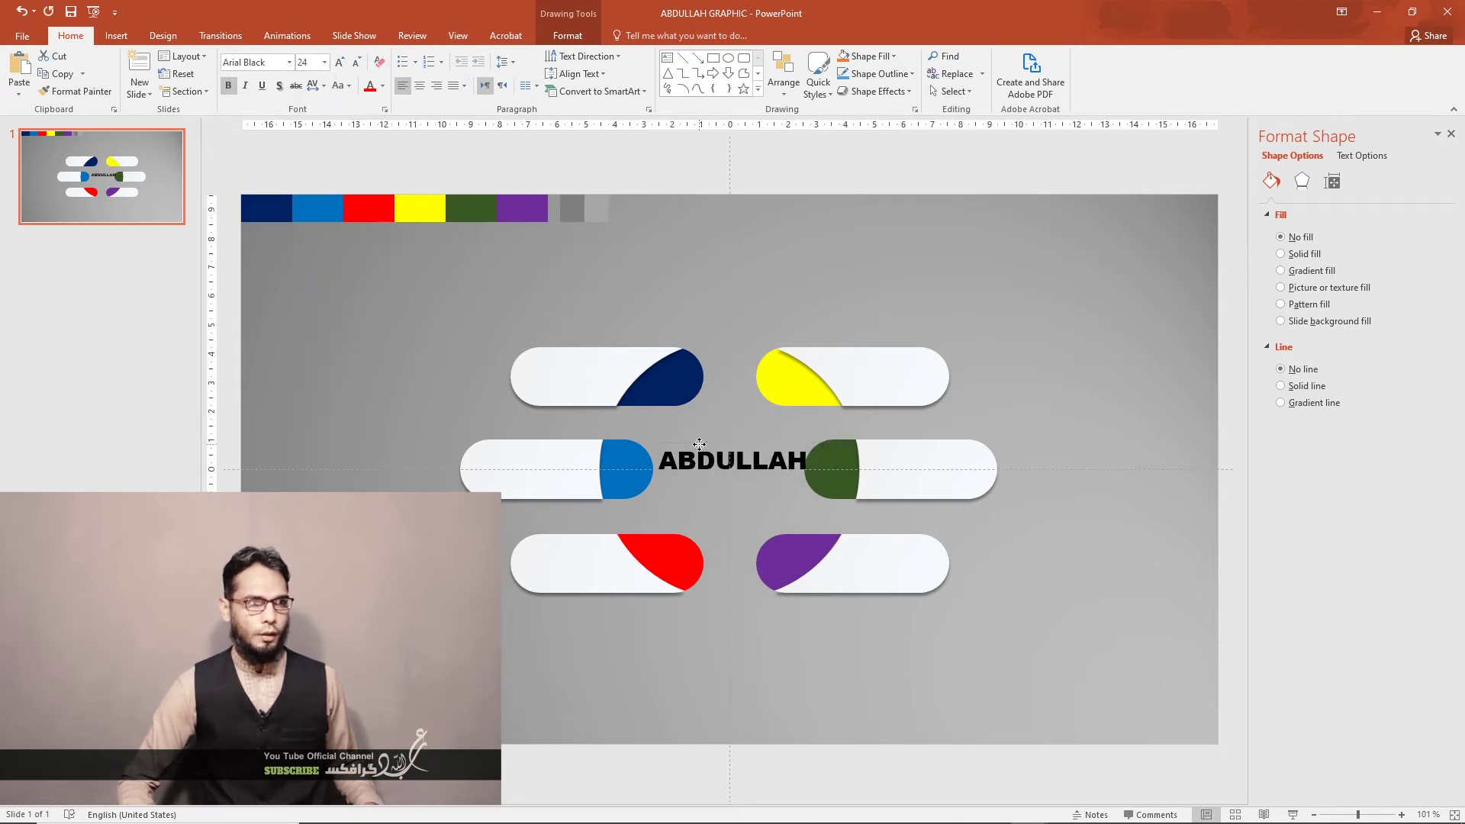
{"action": "left_click_drag", "start_coordinate": [697, 451], "coordinate": [695, 450]}
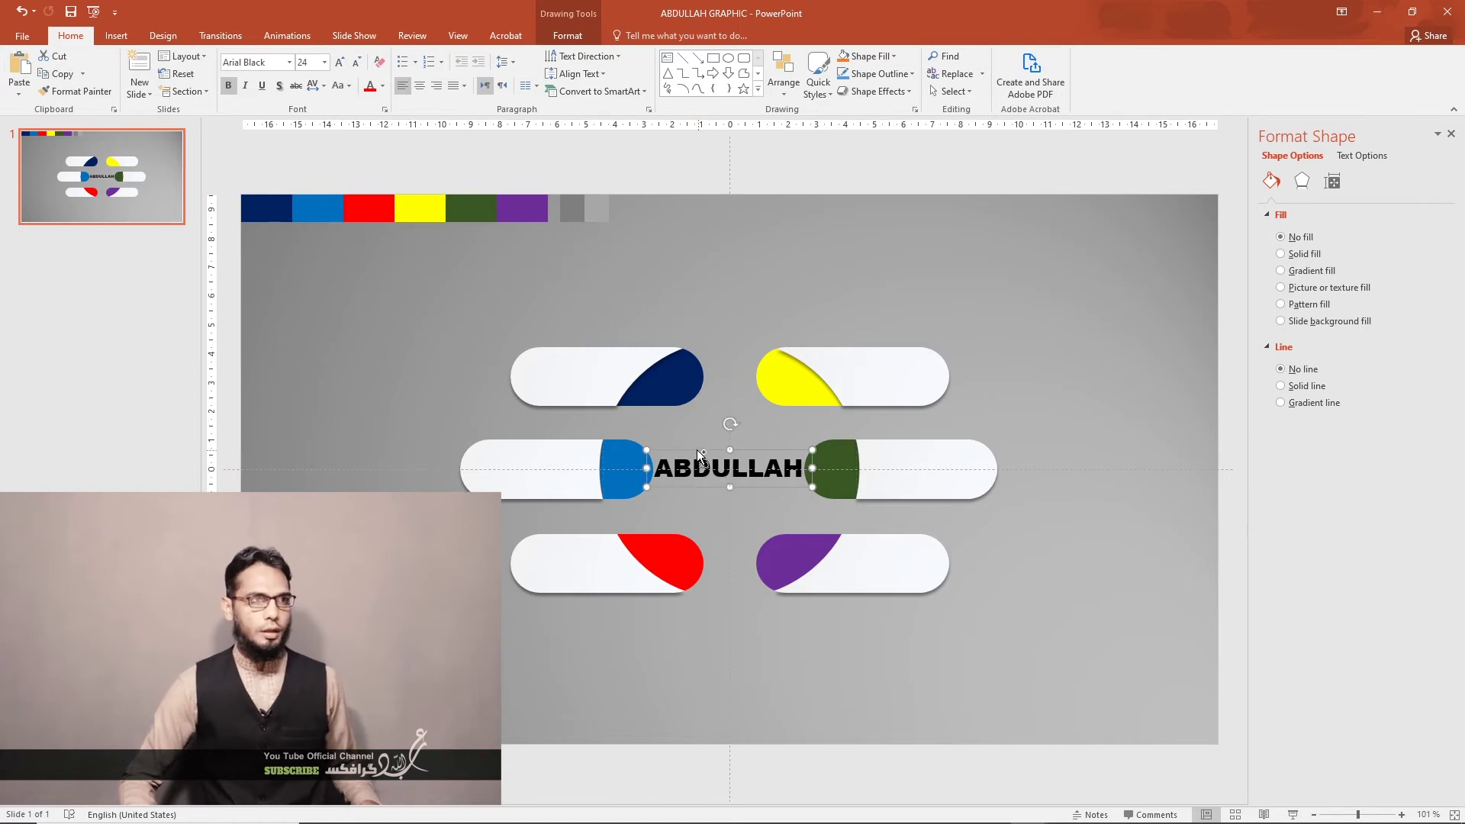
{"action": "left_click_drag", "start_coordinate": [701, 457], "coordinate": [721, 267]}
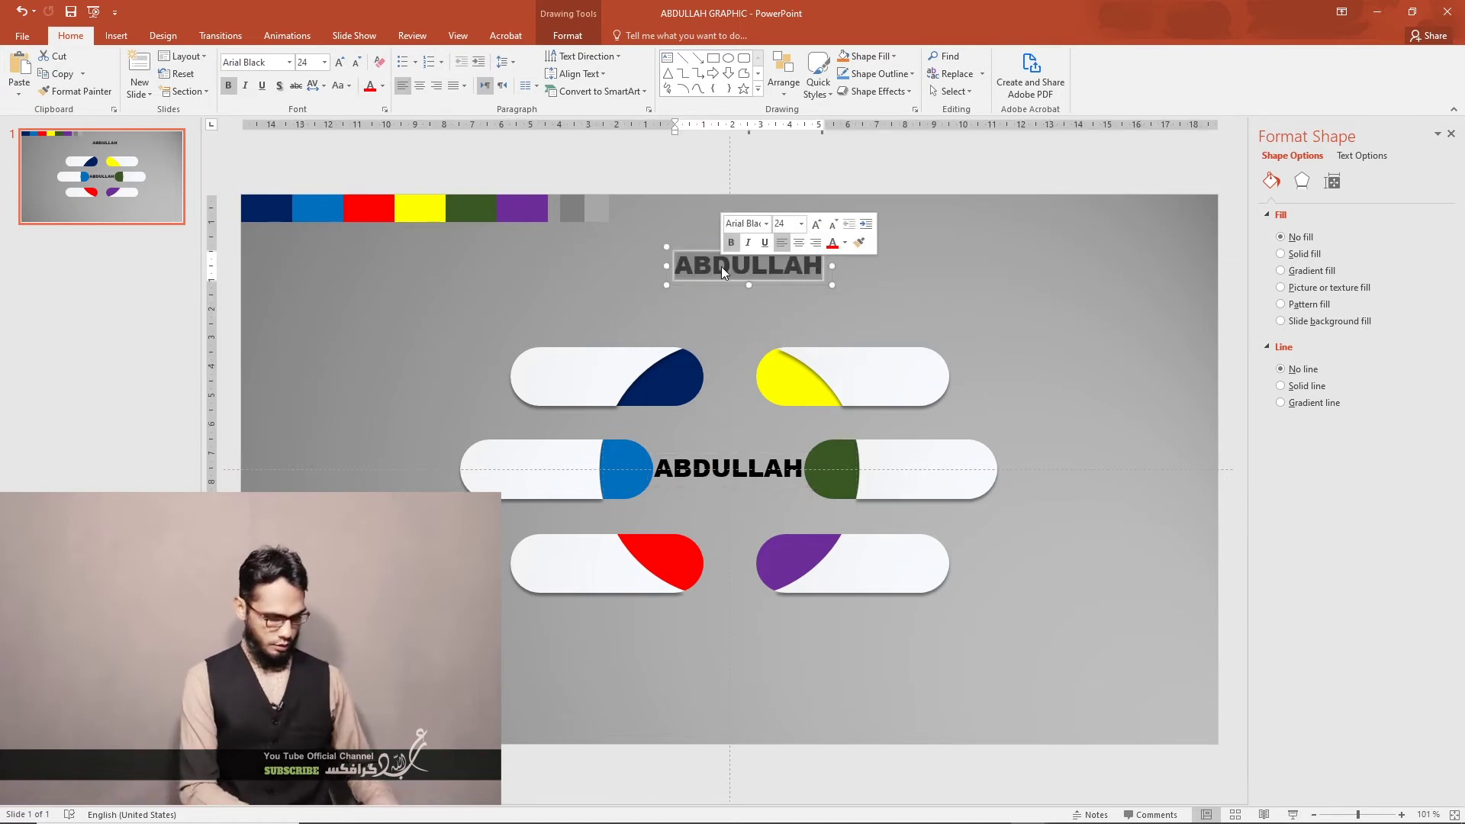
Retype the copy as GRAPHICS in plain, unbolded Arial at 20 pt
{"action": "type", "text": "GRAPH"}
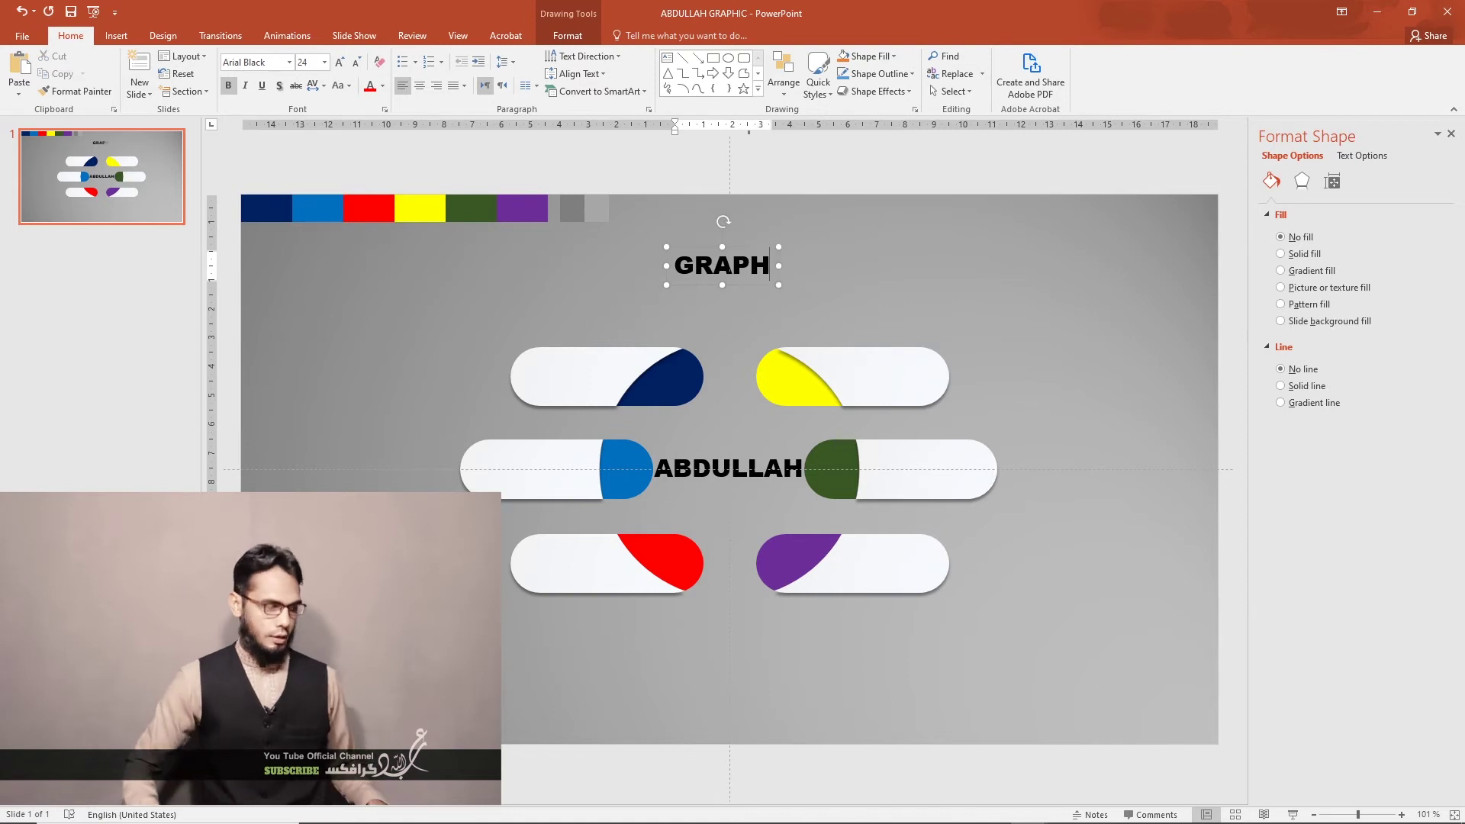
{"action": "type", "text": "ICS"}
{"action": "key", "text": "ctrl+a"}
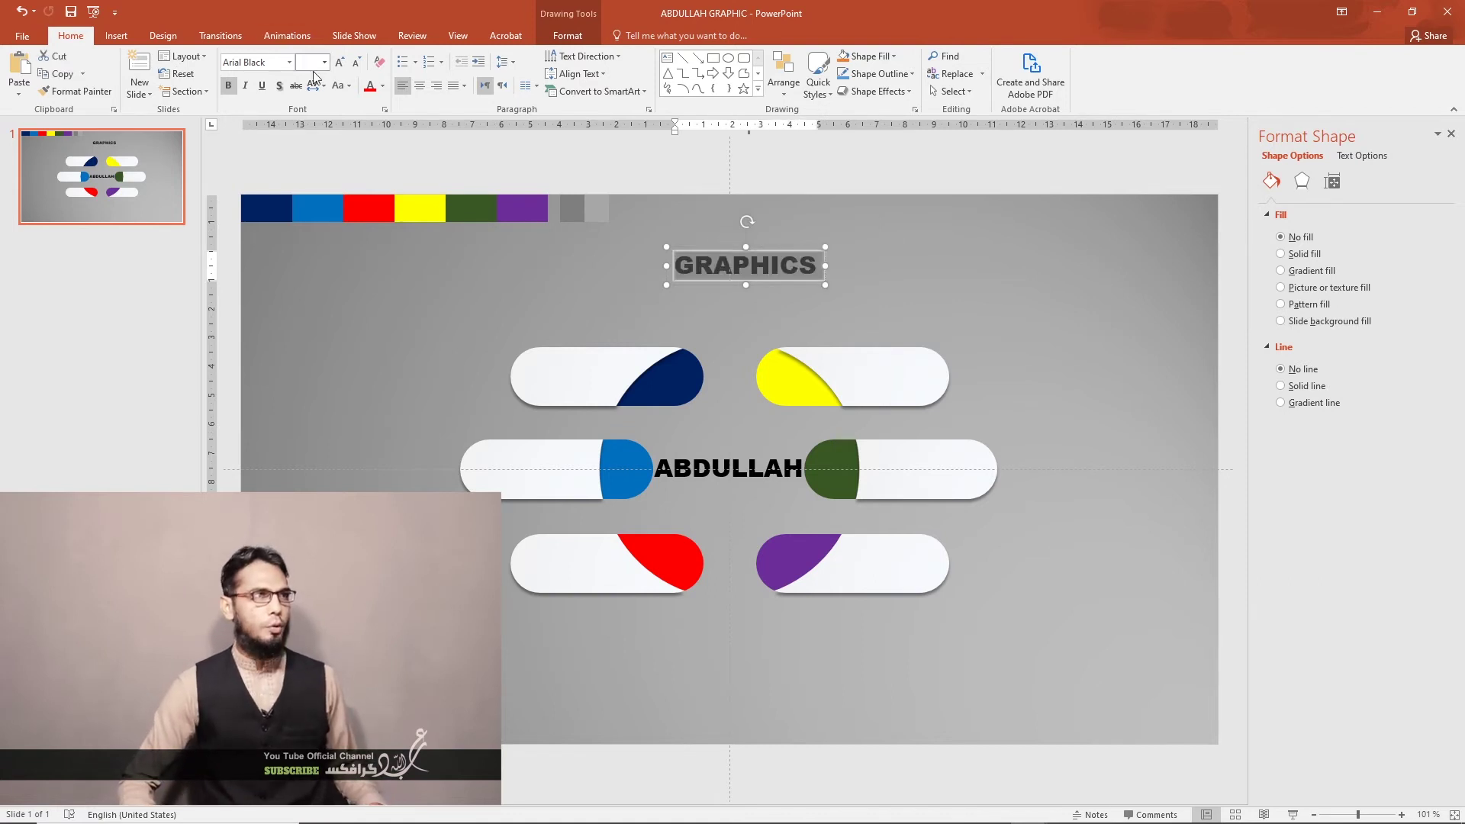
{"action": "left_click", "coordinate": [230, 87]}
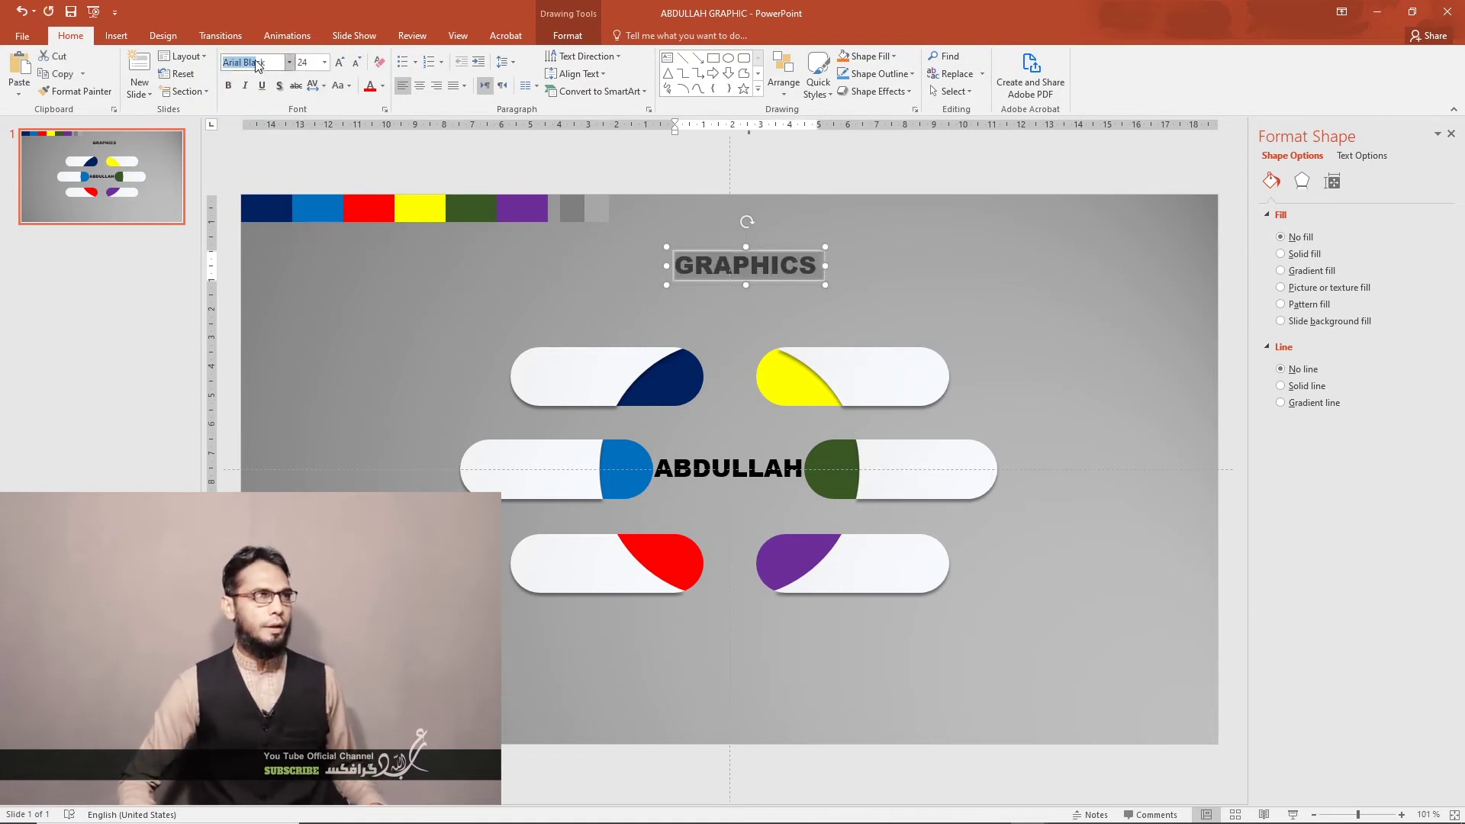
{"action": "key", "text": "Return"}
{"action": "left_click", "coordinate": [726, 266]}
{"action": "left_click_drag", "start_coordinate": [701, 245], "coordinate": [703, 264]}
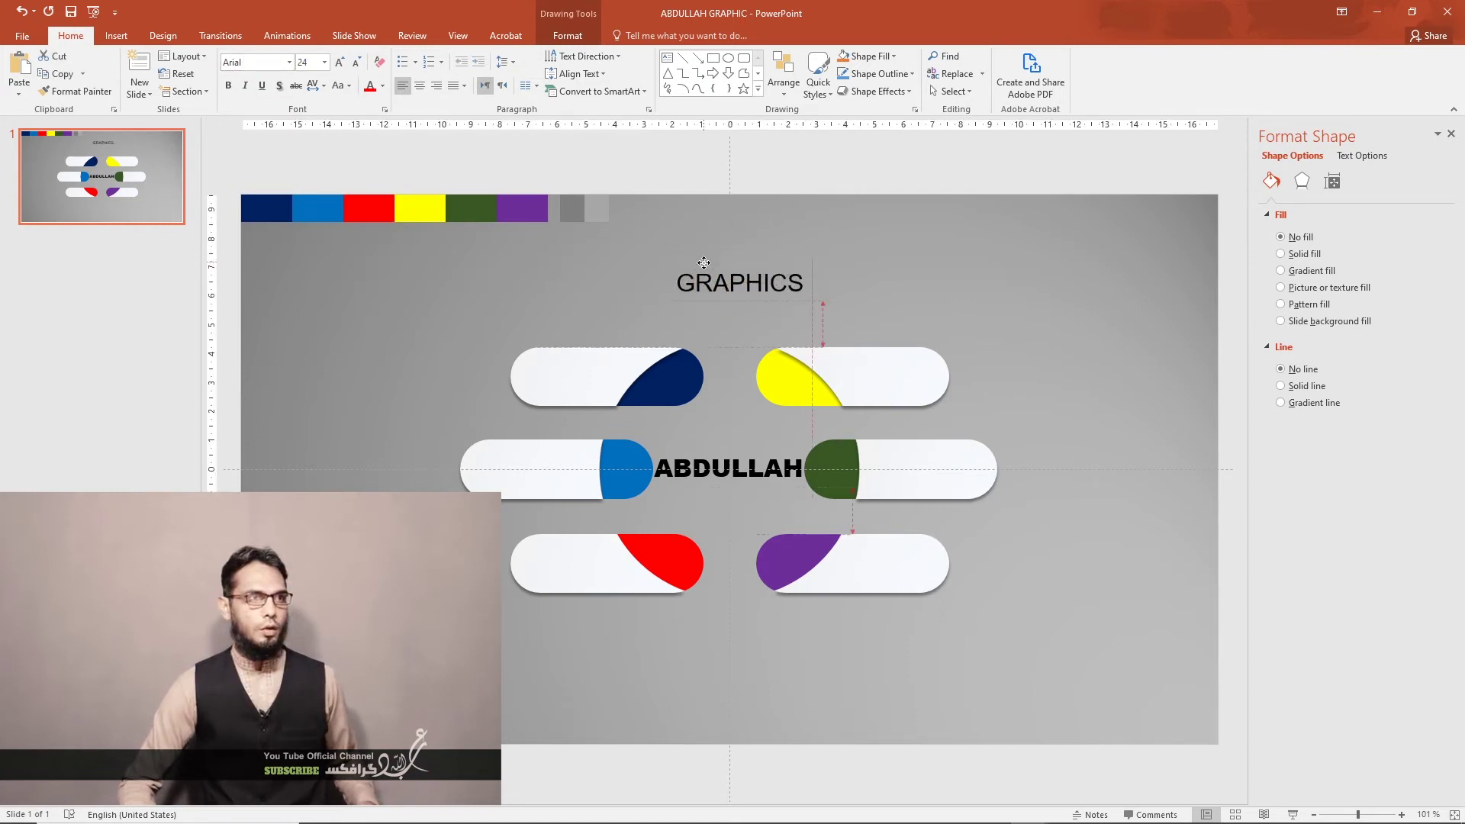
{"action": "double_click", "coordinate": [708, 285]}
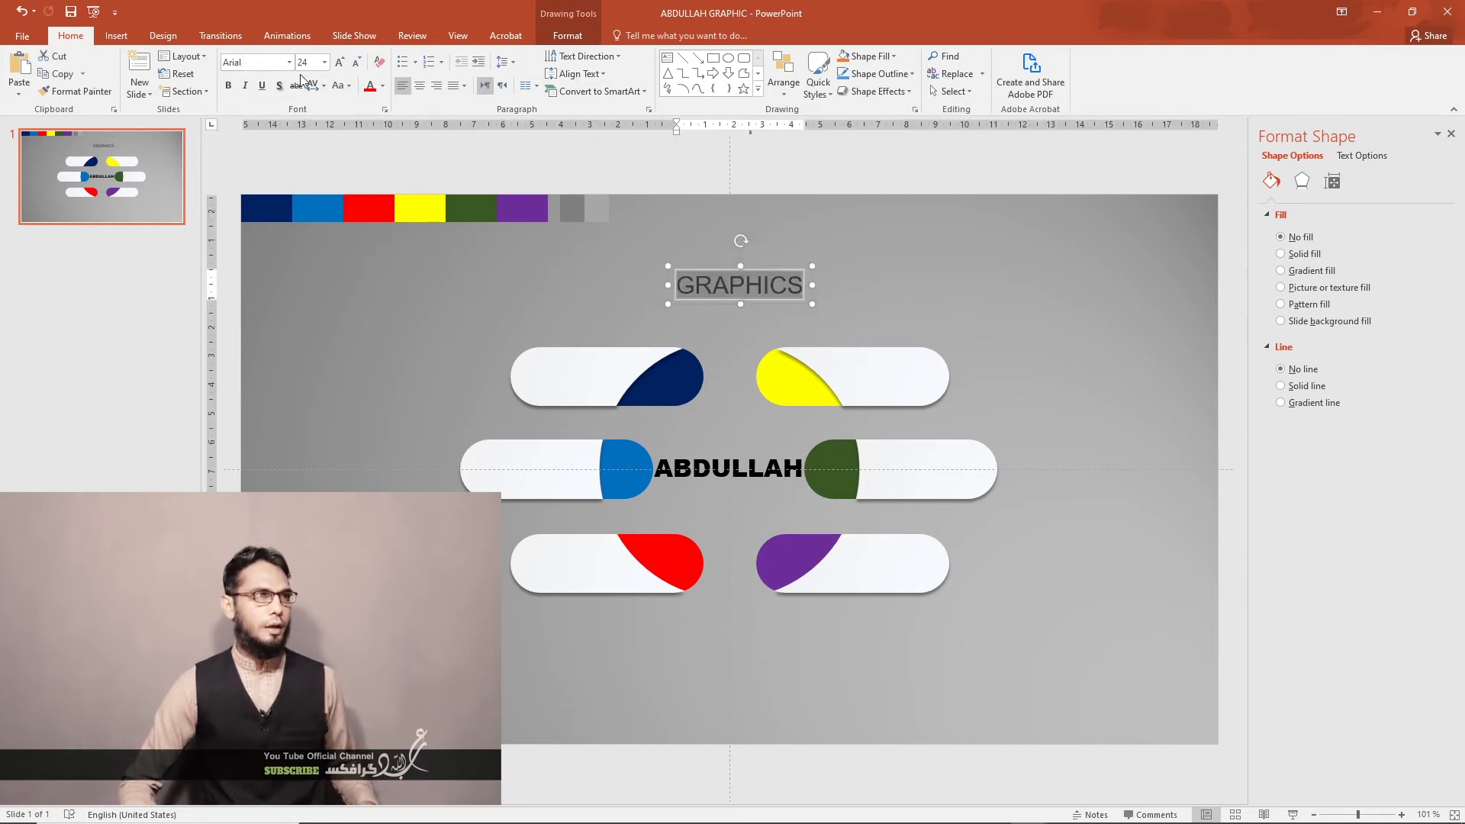
{"action": "left_click", "coordinate": [327, 64]}
{"action": "left_click", "coordinate": [309, 216]}
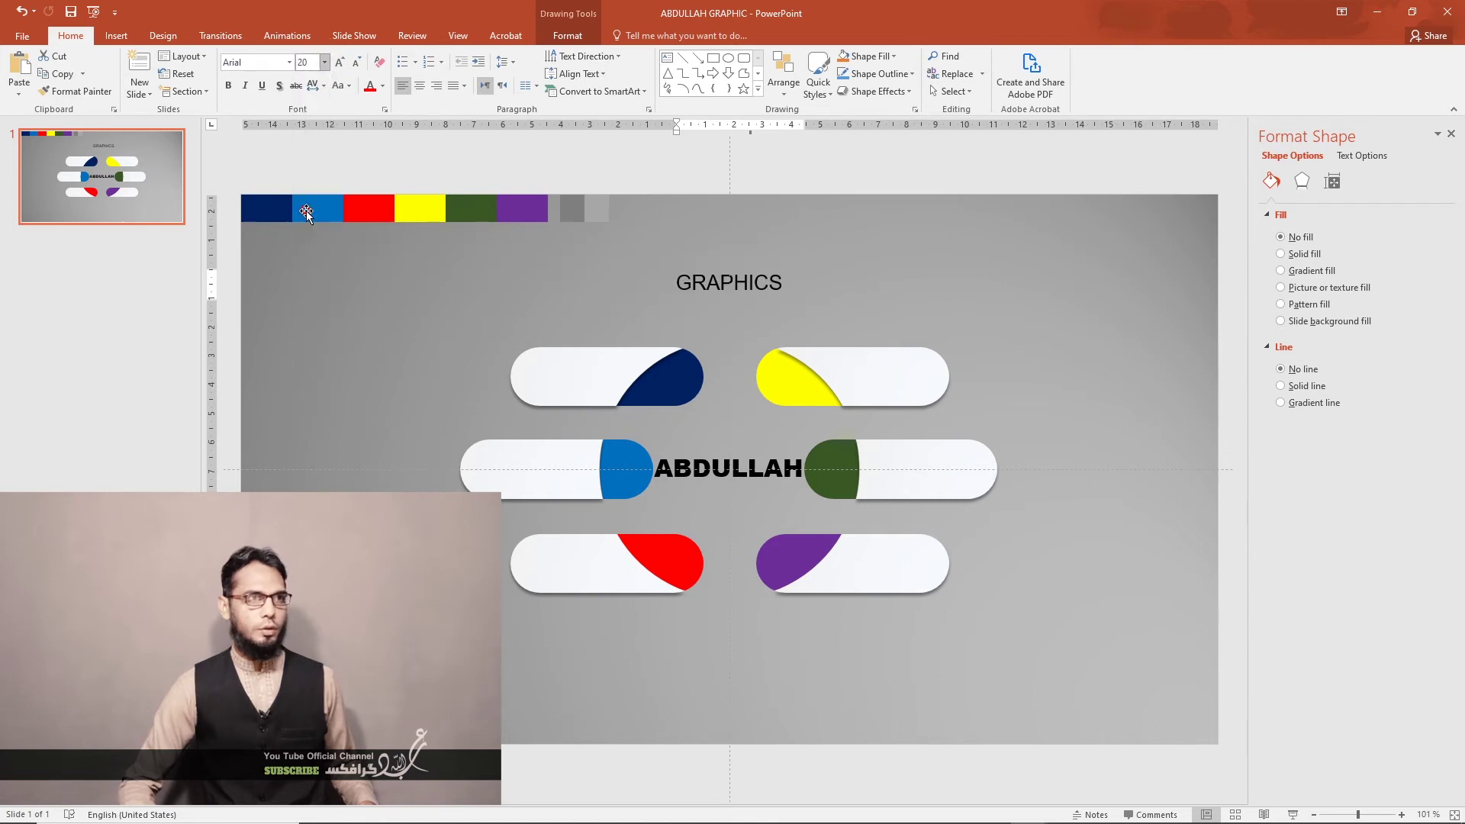
Place GRAPHICS just below ABDULLAH, raising ABDULLAH slightly above it
{"action": "left_click_drag", "start_coordinate": [706, 269], "coordinate": [728, 472]}
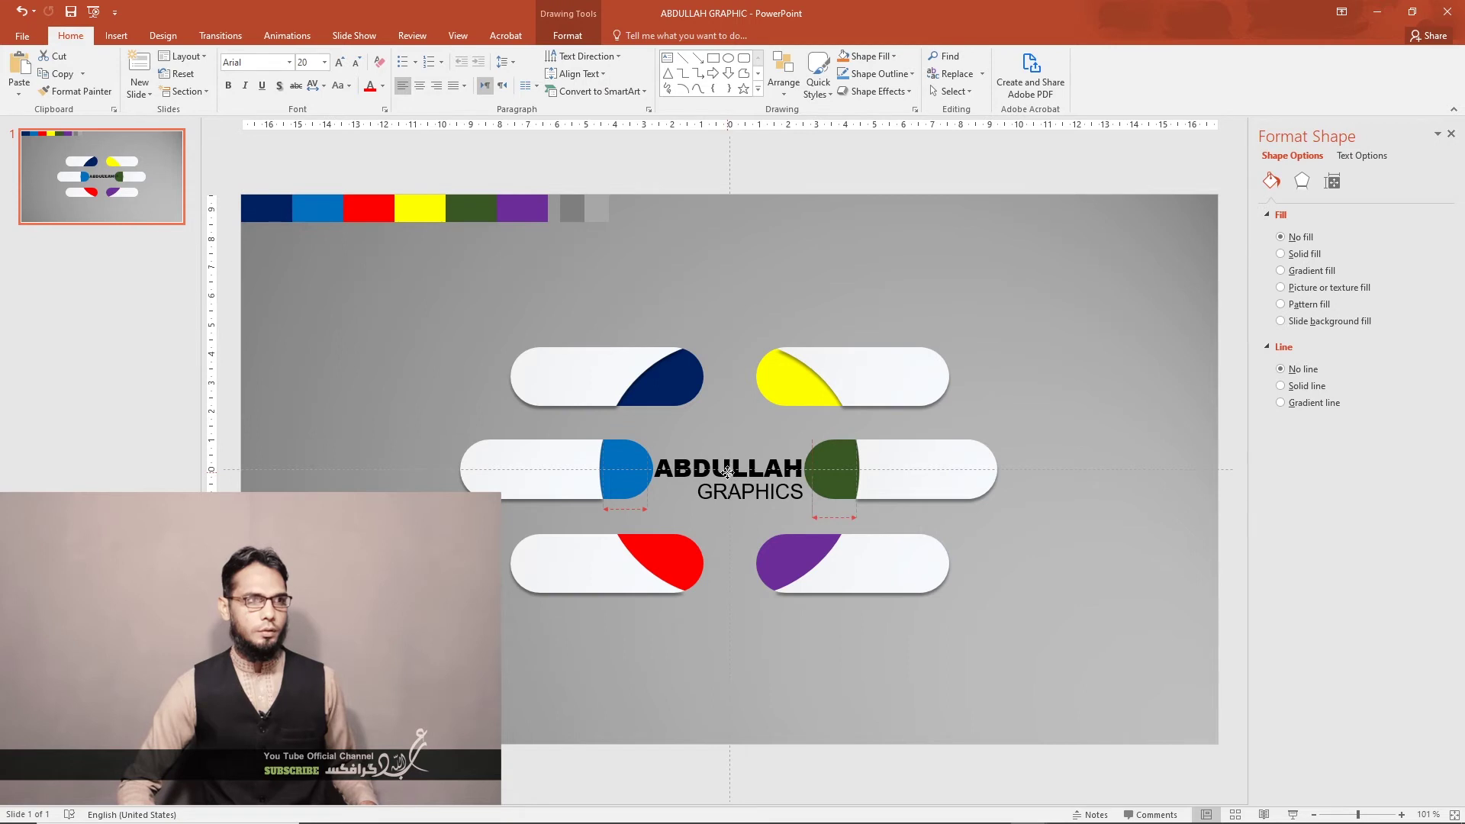
{"action": "left_click", "coordinate": [695, 458]}
{"action": "left_click_drag", "start_coordinate": [684, 451], "coordinate": [685, 443]}
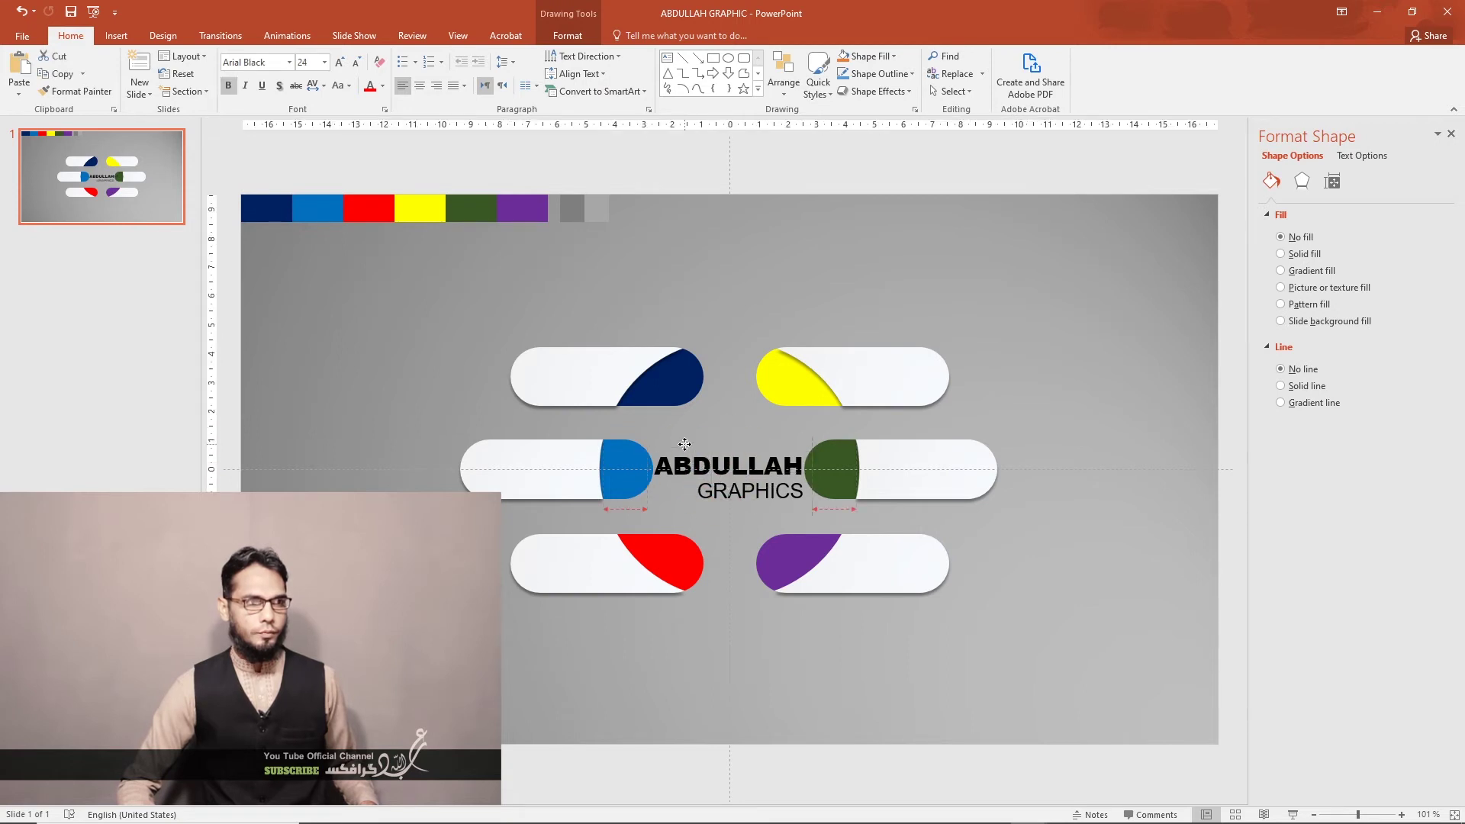
{"action": "left_click", "coordinate": [771, 502]}
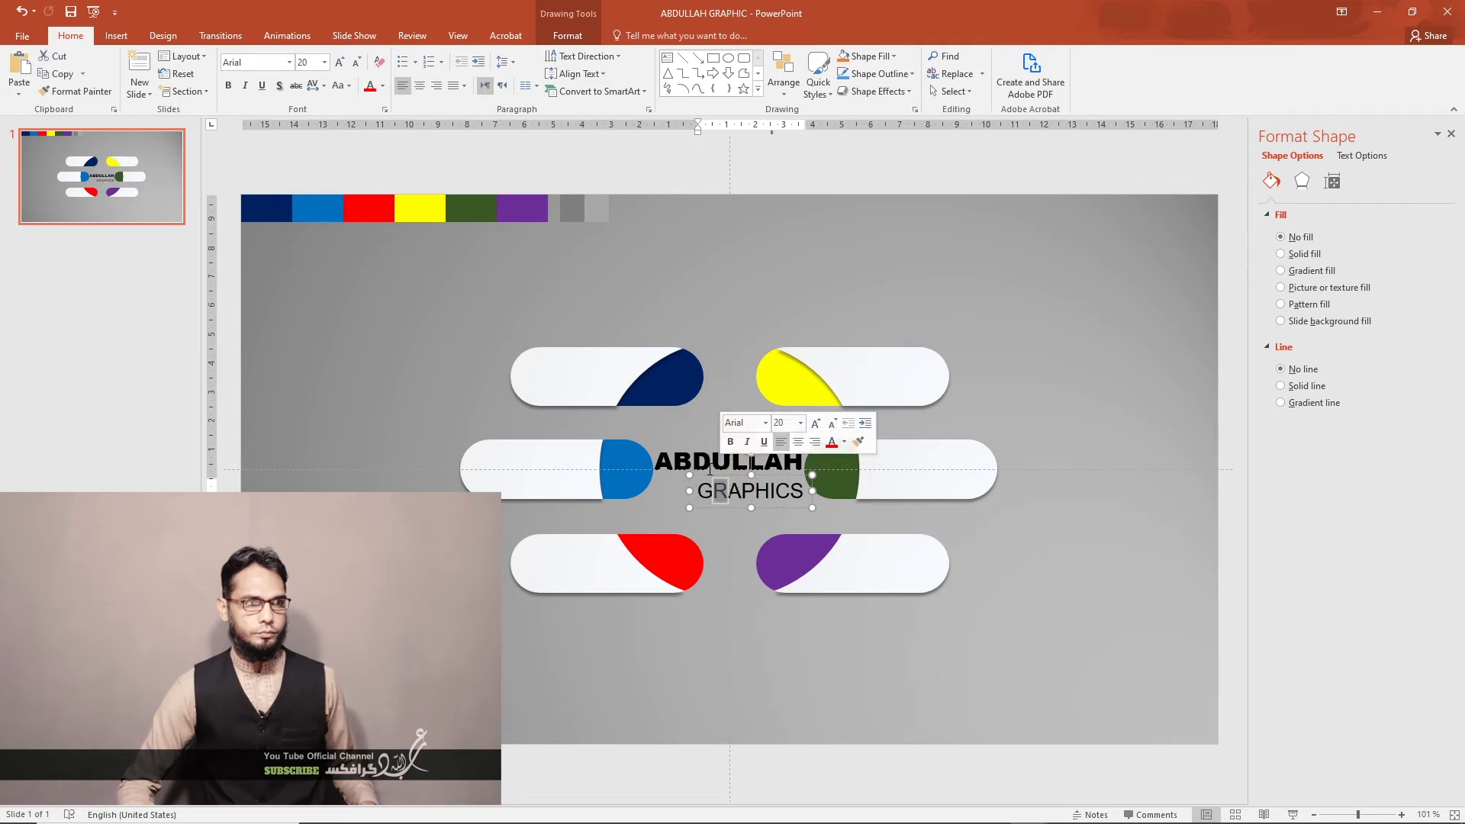
{"action": "key", "text": "Escape"}
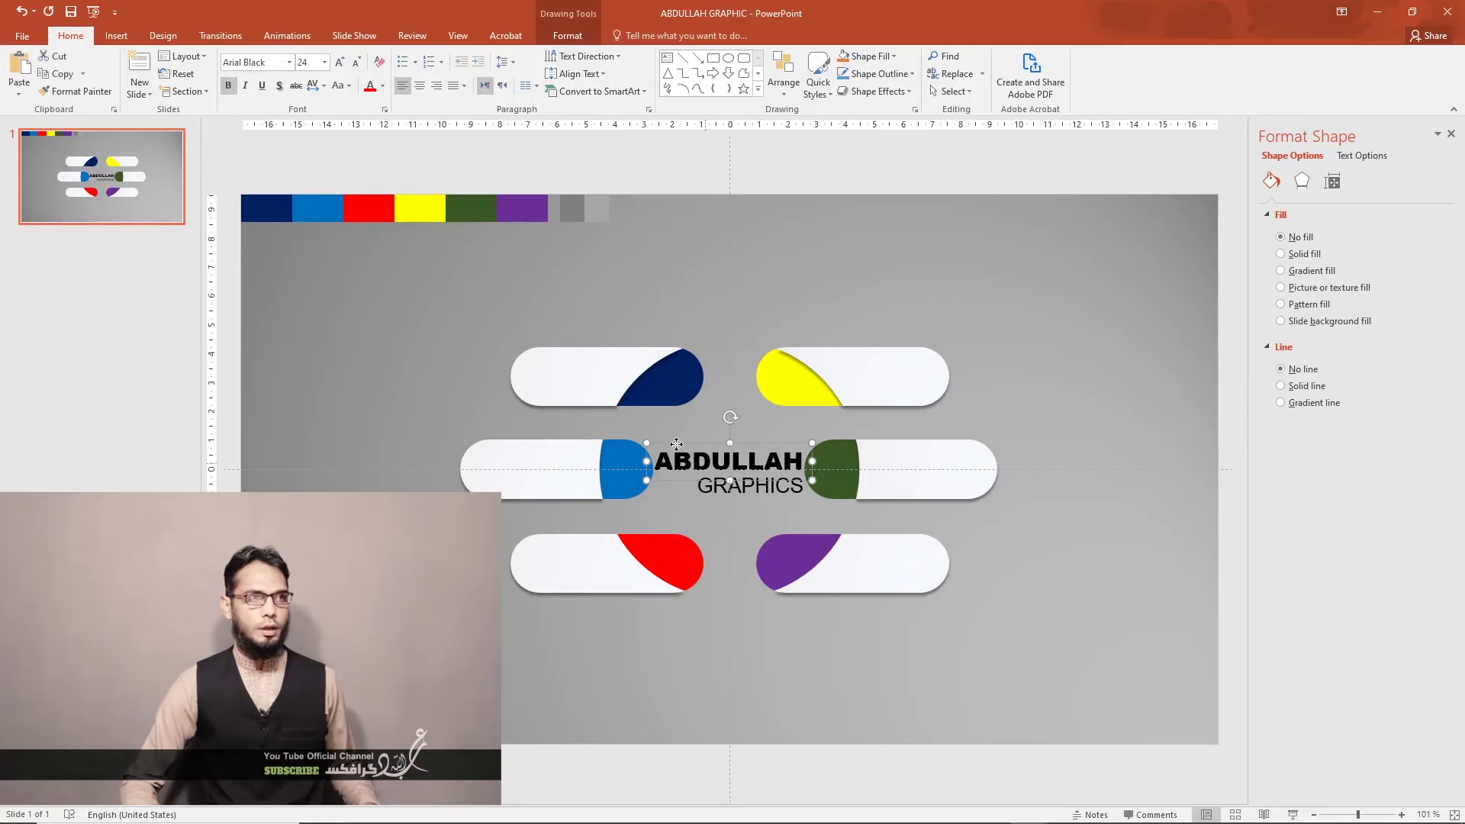
Copy the title box, retype it as TUTORIAL at 18 pt, and move it onto the navy pill
{"action": "left_click_drag", "start_coordinate": [676, 444], "coordinate": [780, 232]}
{"action": "left_click", "coordinate": [789, 241]}
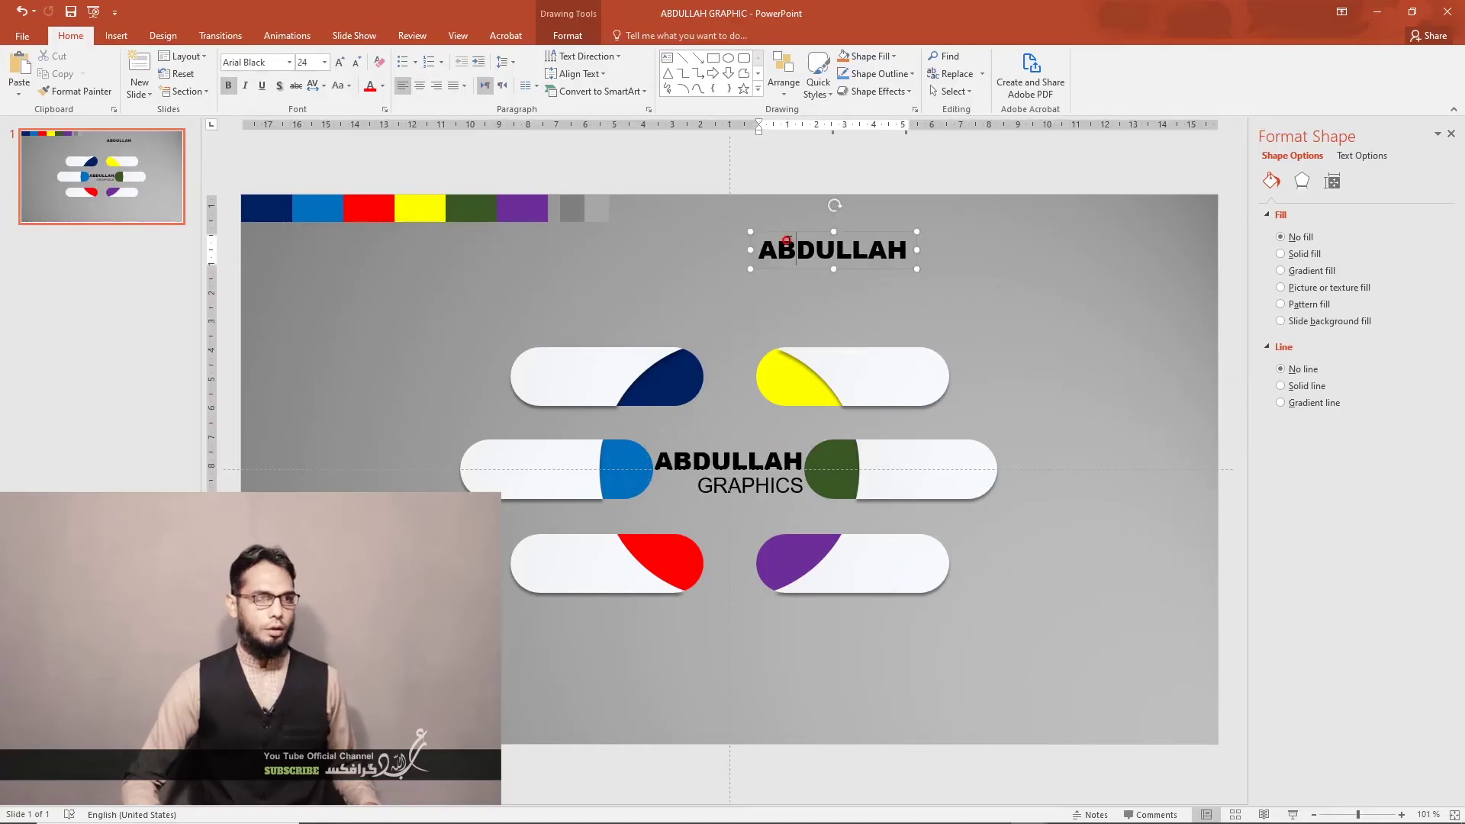
{"action": "double_click", "coordinate": [788, 242]}
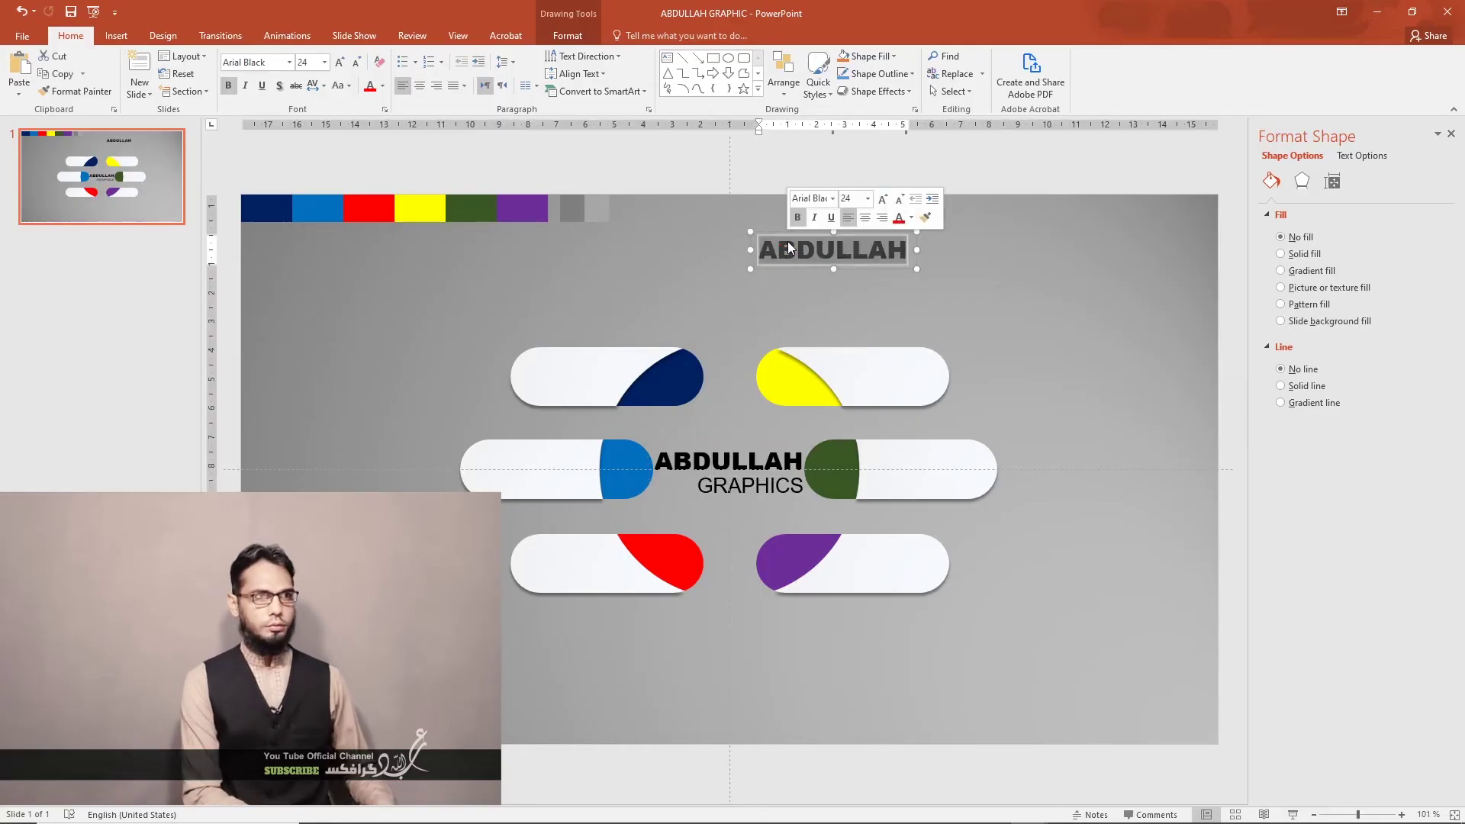
{"action": "type", "text": "TUTORIAL"}
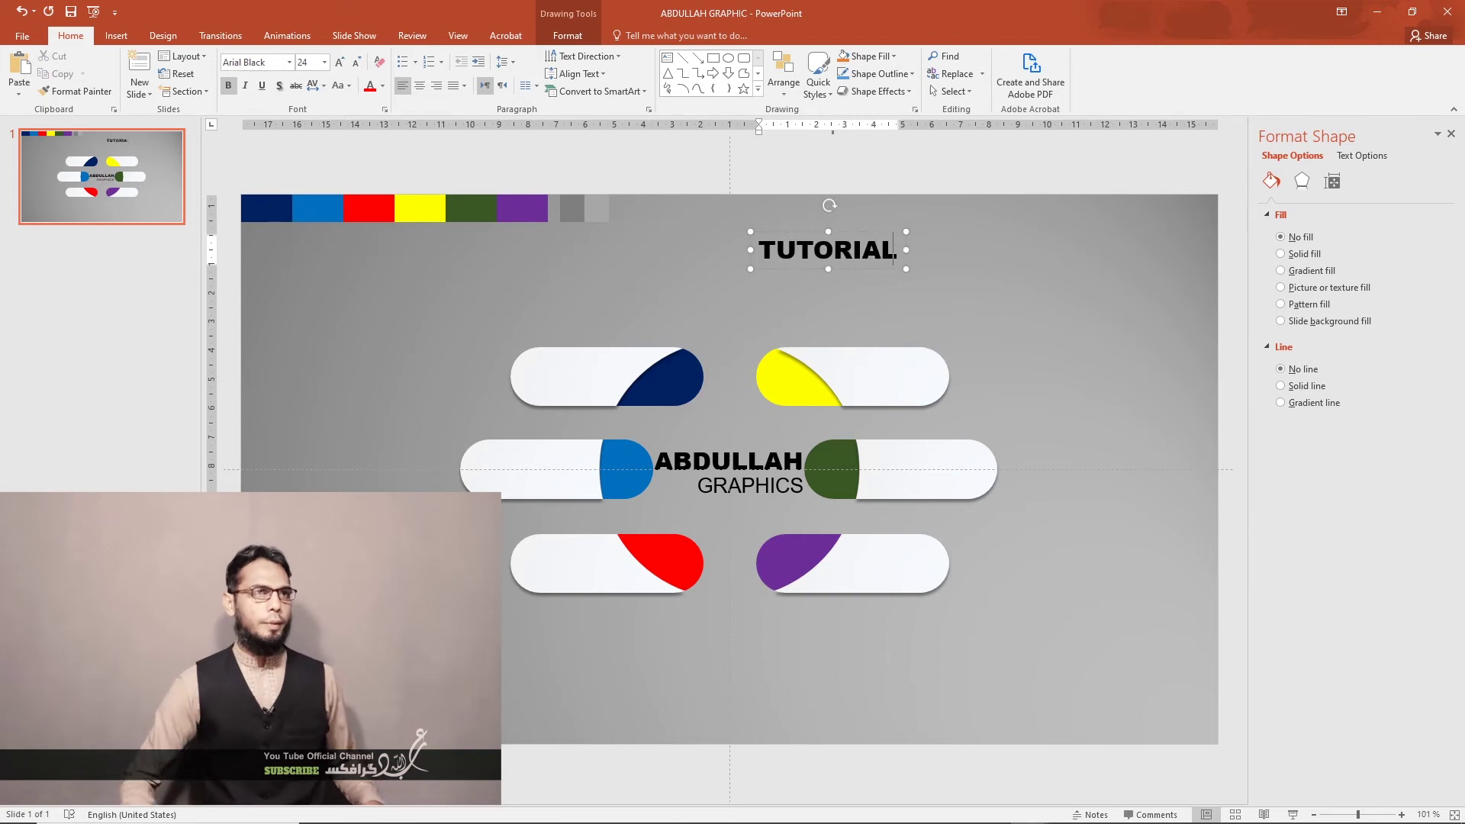
{"action": "double_click", "coordinate": [864, 260]}
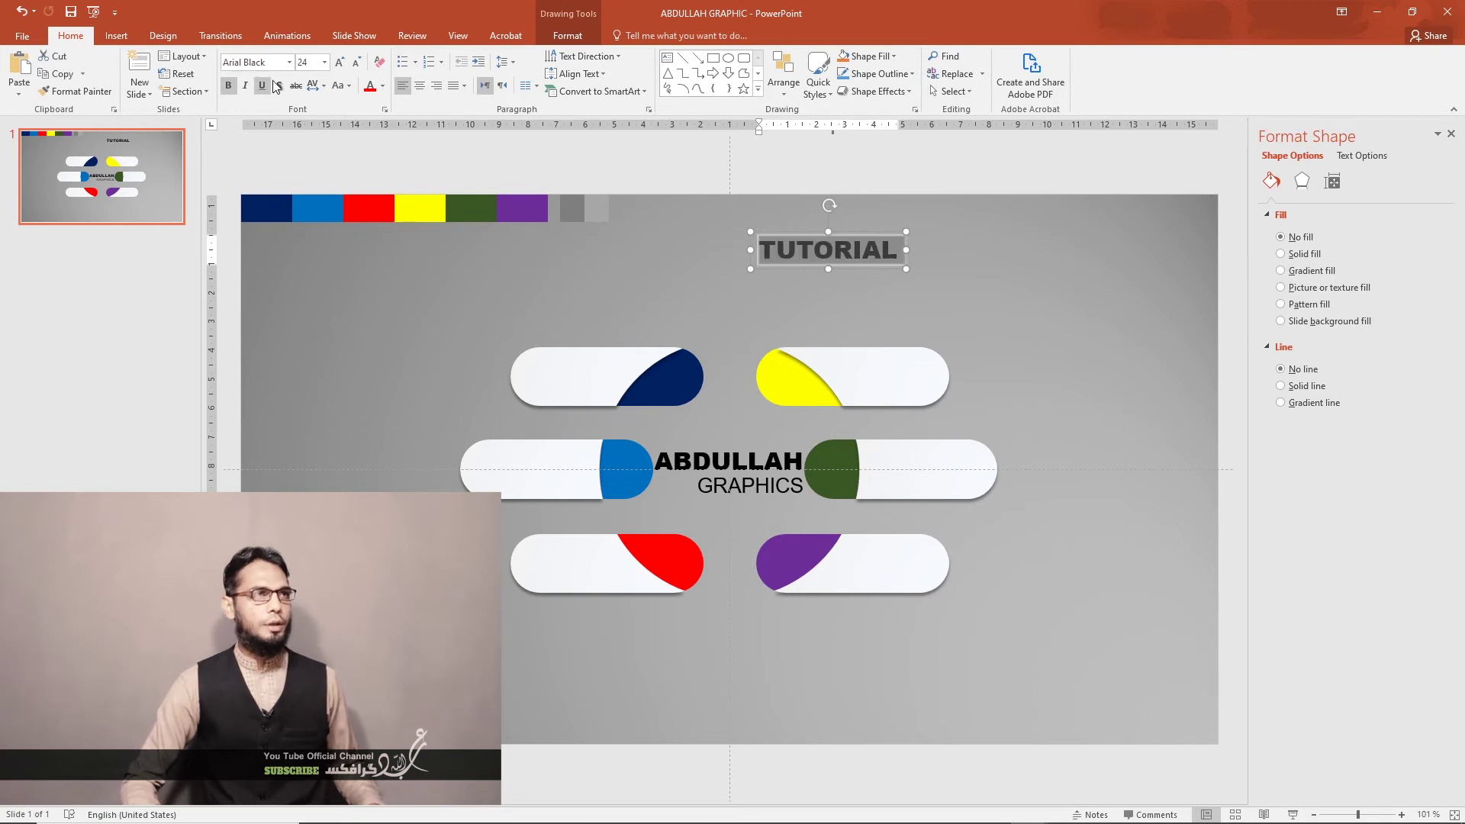
{"action": "left_click", "coordinate": [324, 66]}
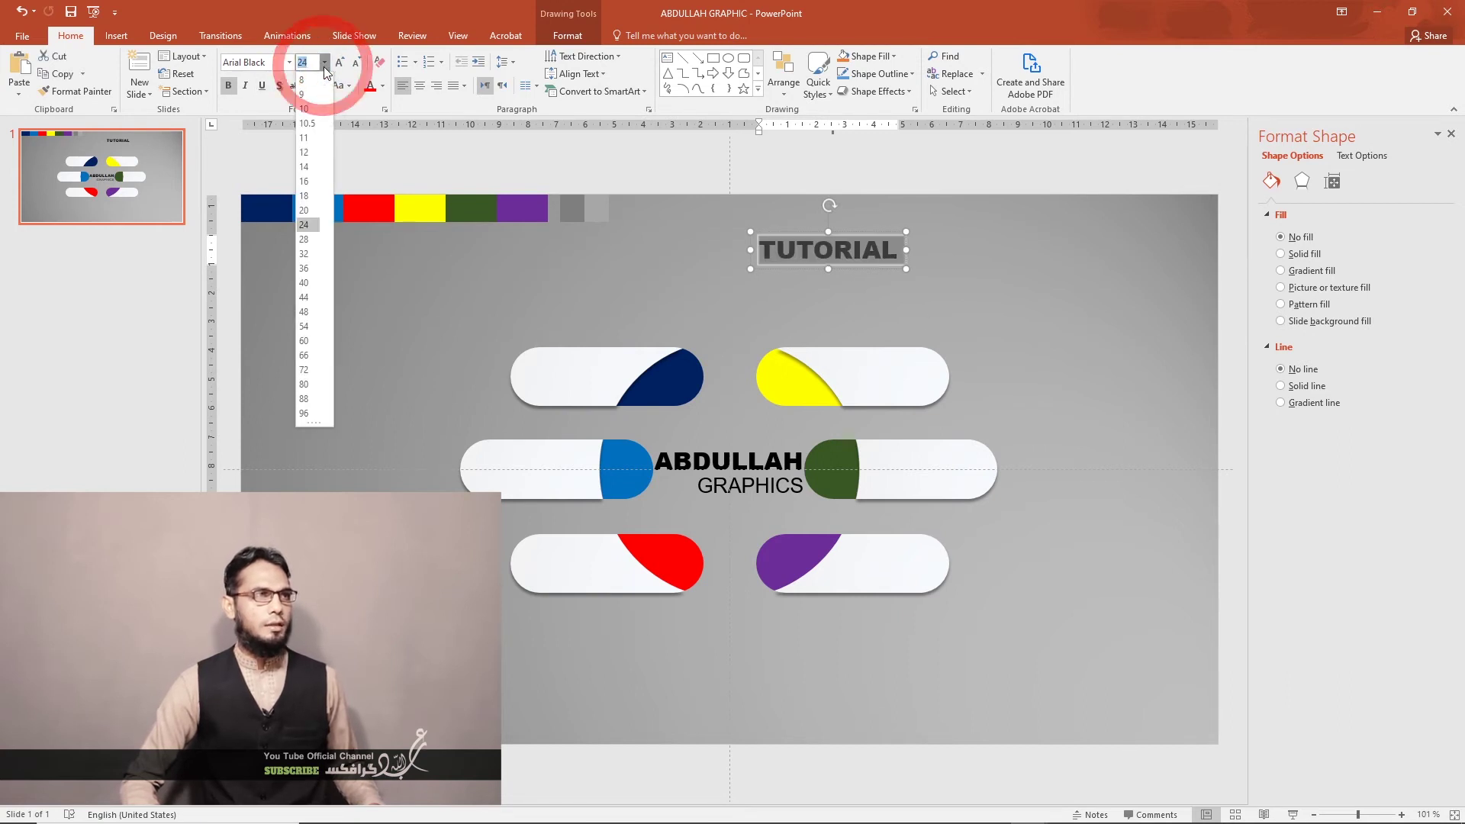
{"action": "left_click", "coordinate": [309, 198]}
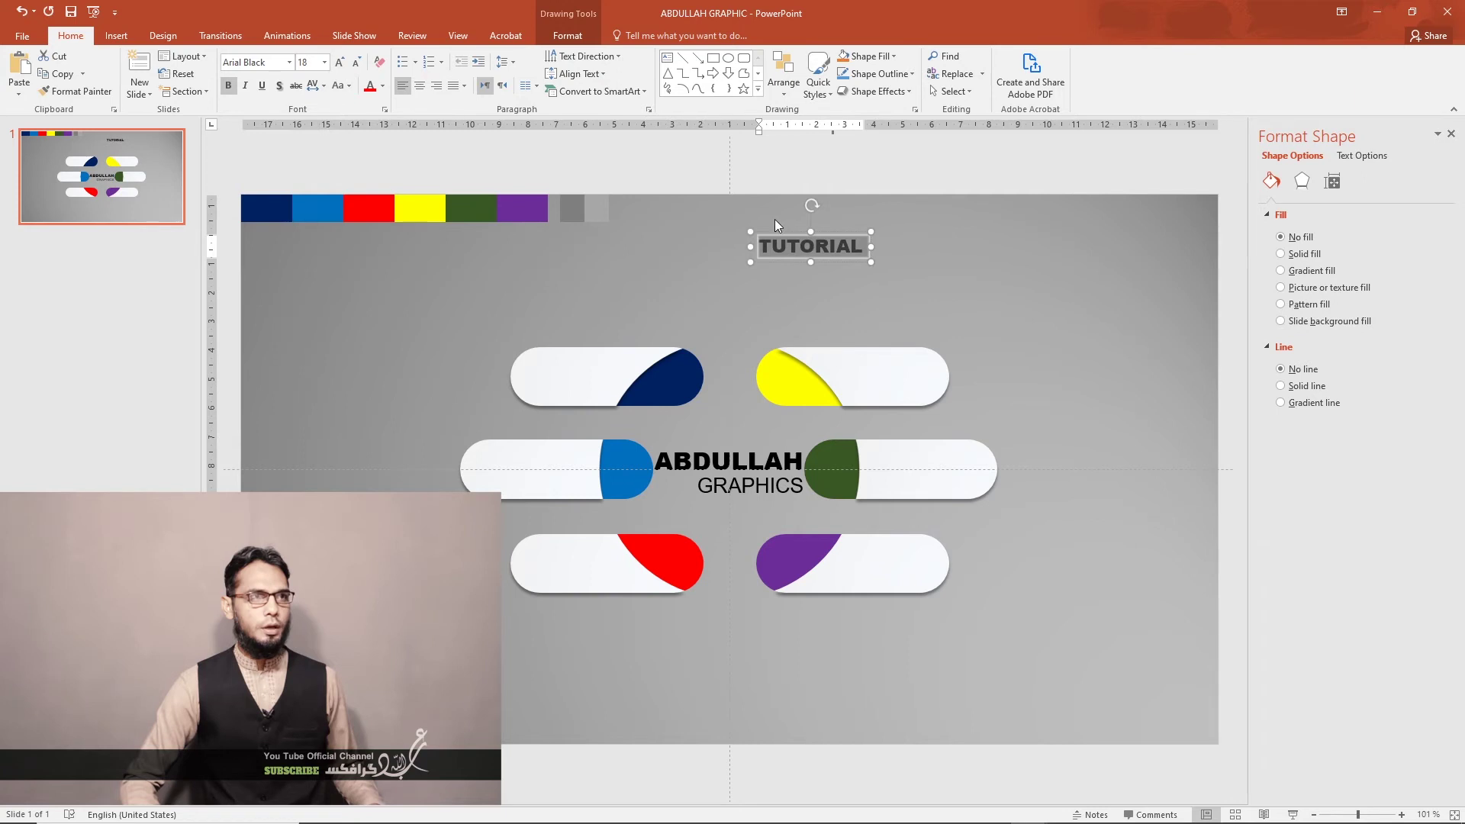
{"action": "left_click_drag", "start_coordinate": [776, 234], "coordinate": [543, 349]}
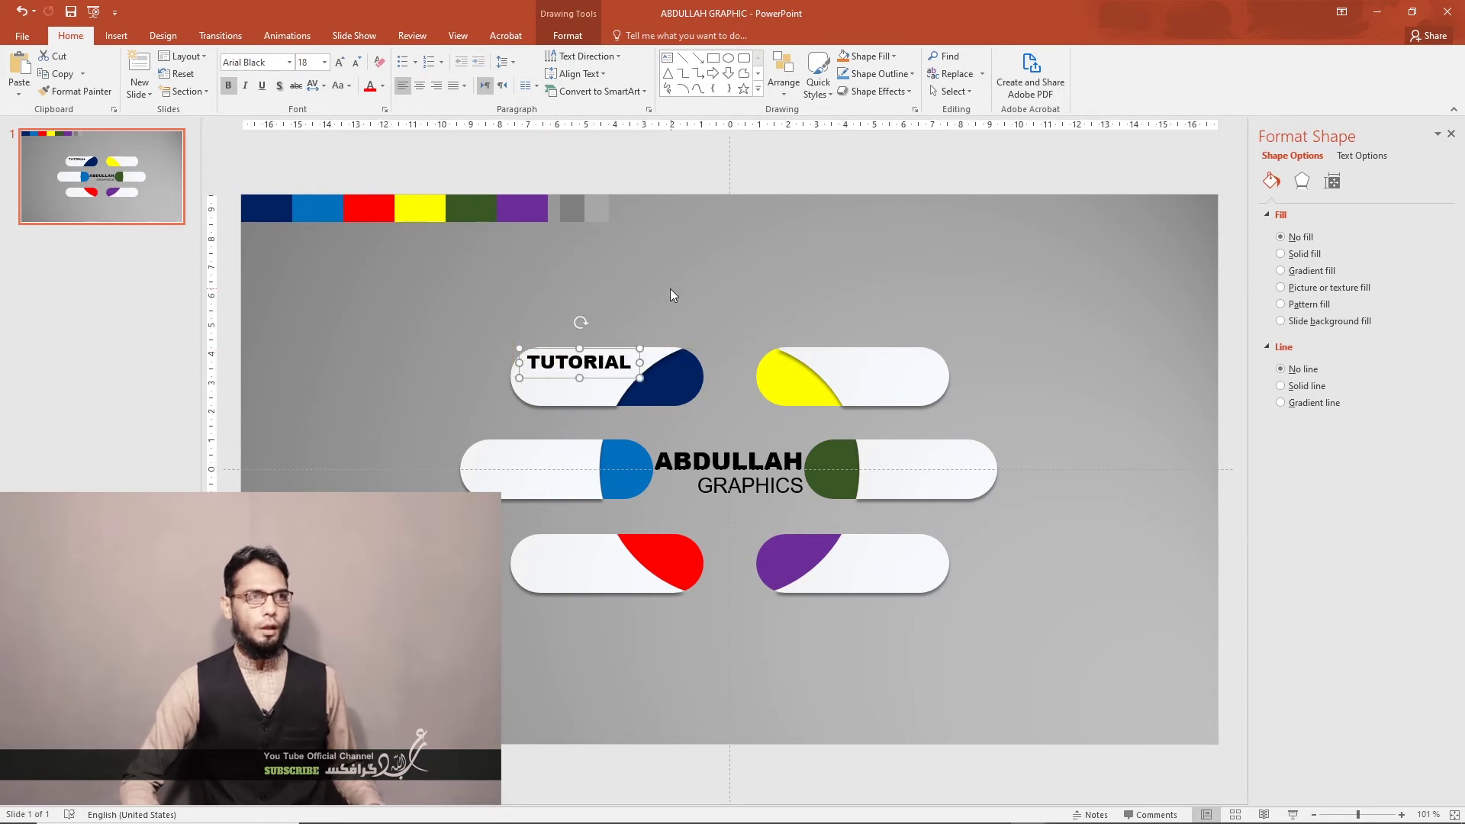
Copy the GRAPHICS box above the pills and type an Adobe Premiere label into it
{"action": "left_click", "coordinate": [753, 497]}
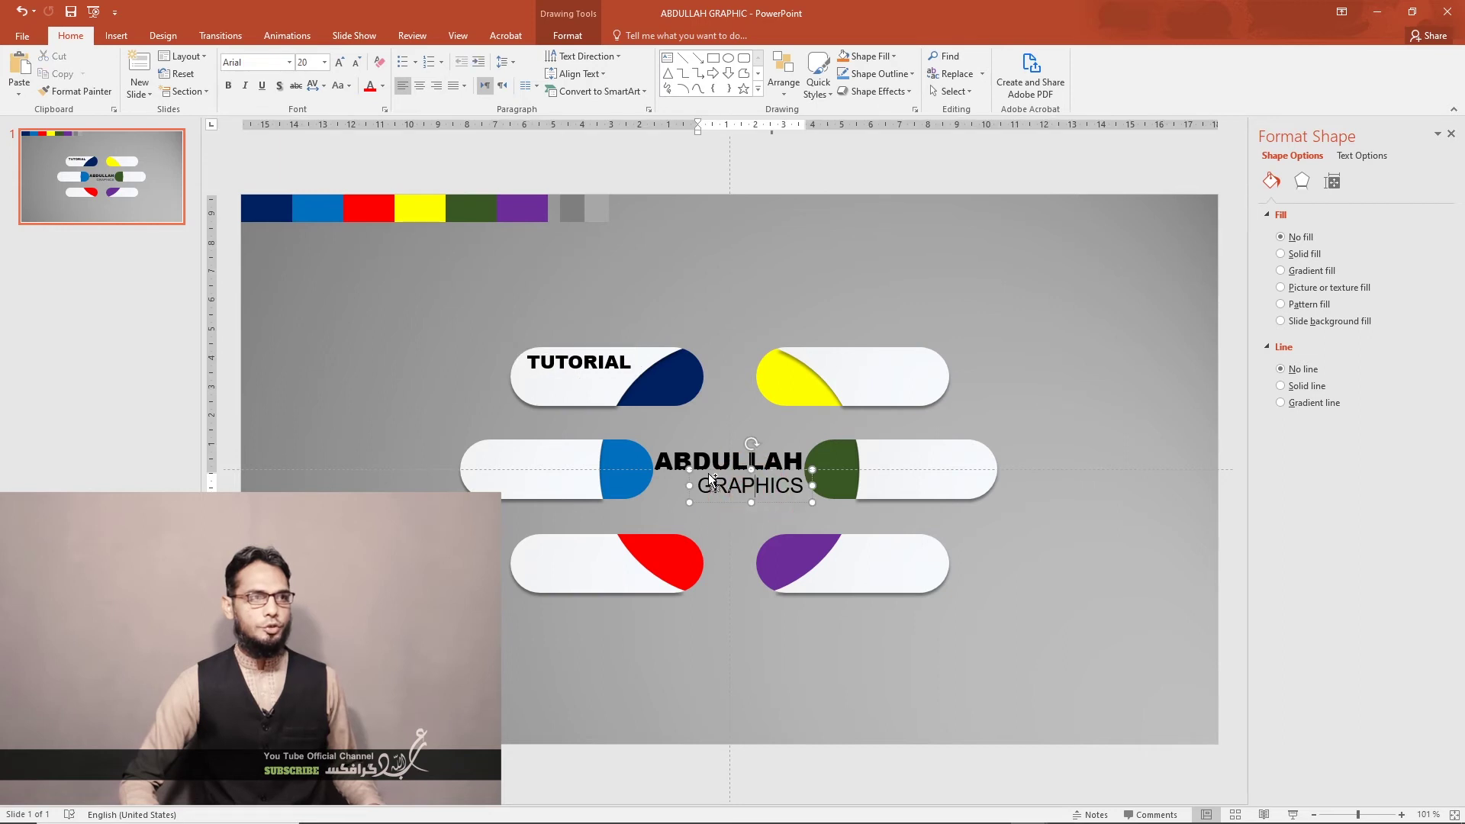
{"action": "left_click_drag", "start_coordinate": [710, 475], "coordinate": [769, 279]}
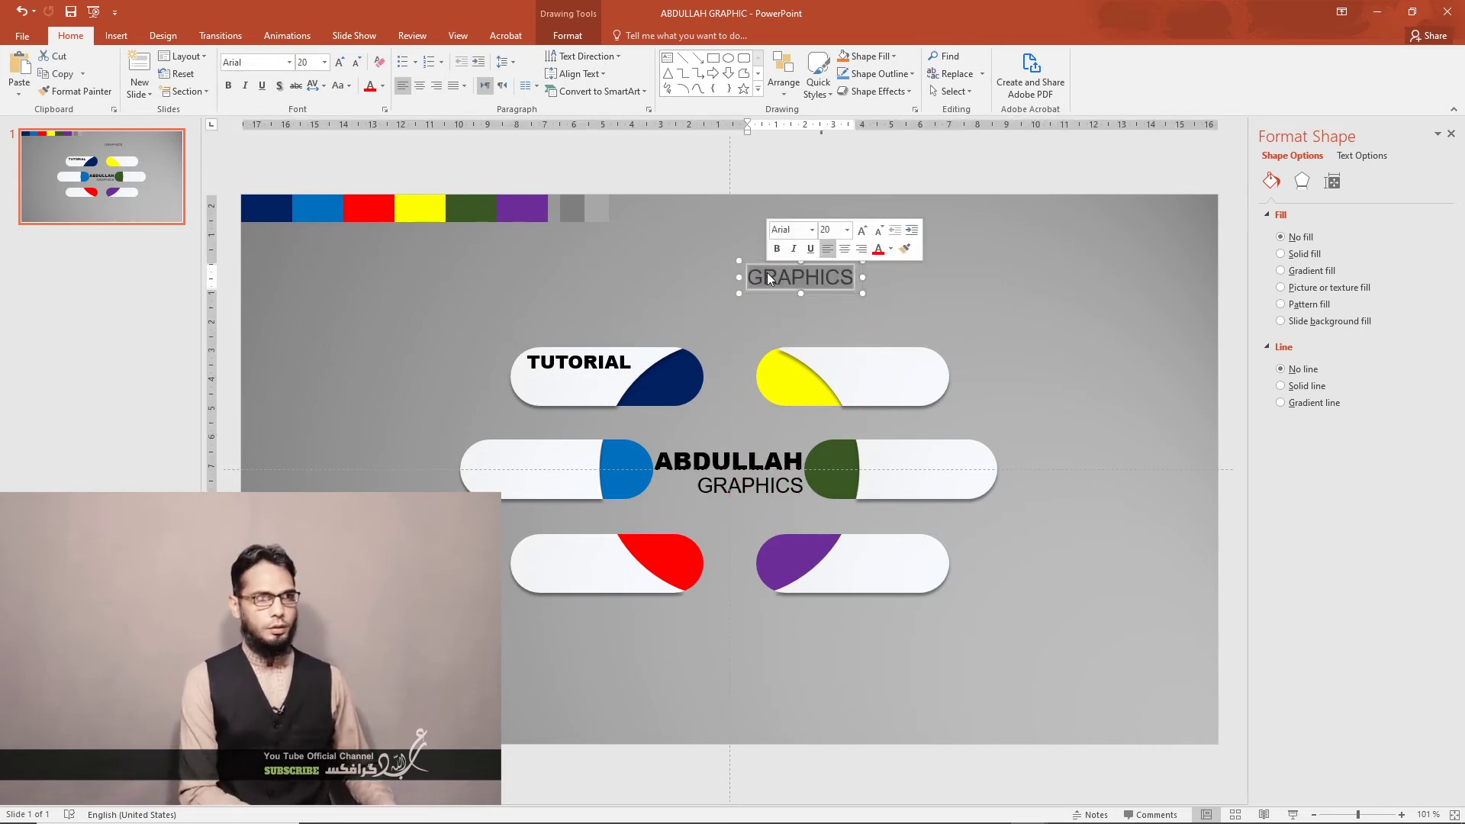
{"action": "type", "text": "ADO"}
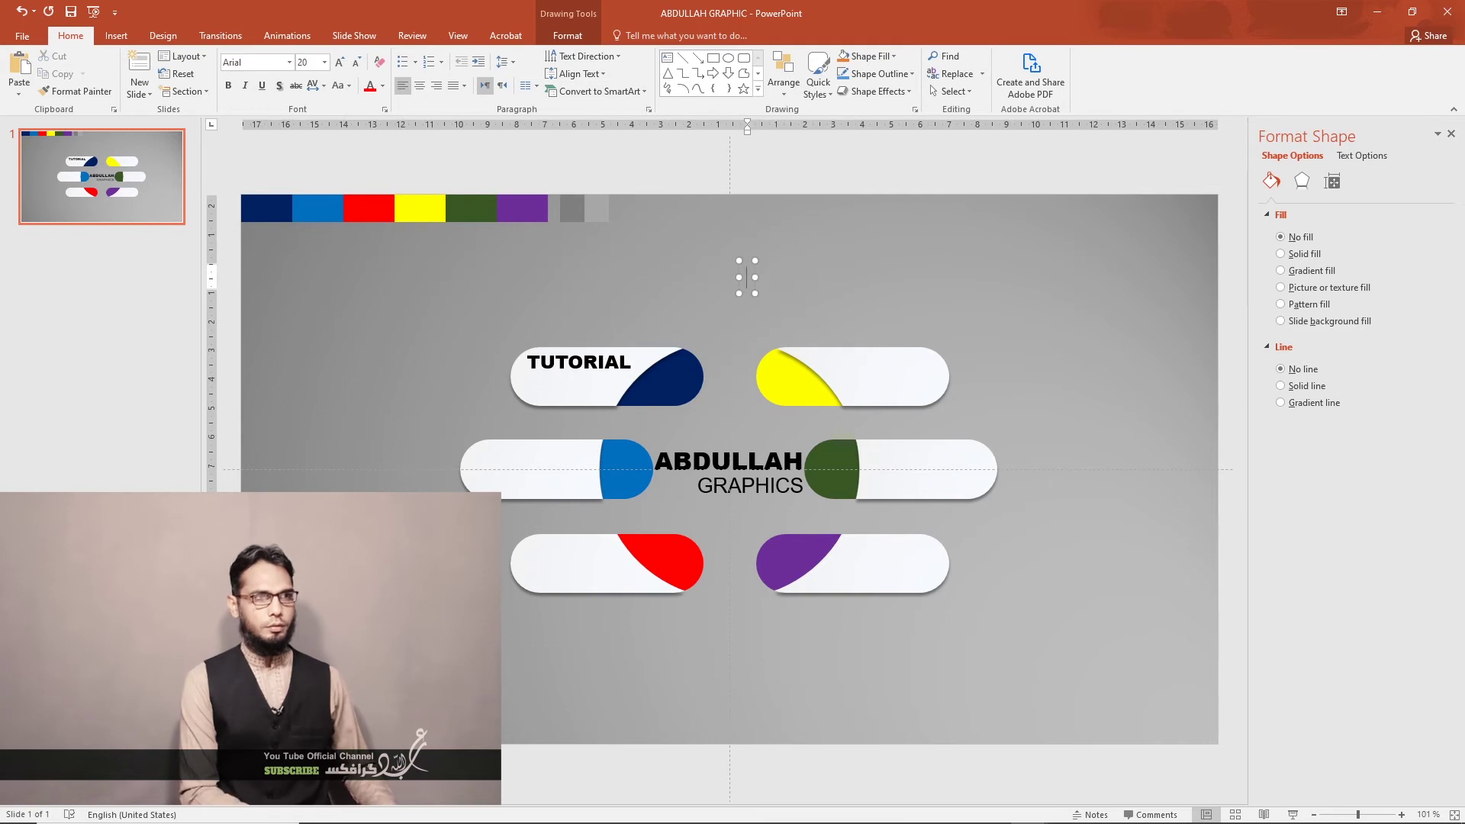
{"action": "type", "text": "s"}
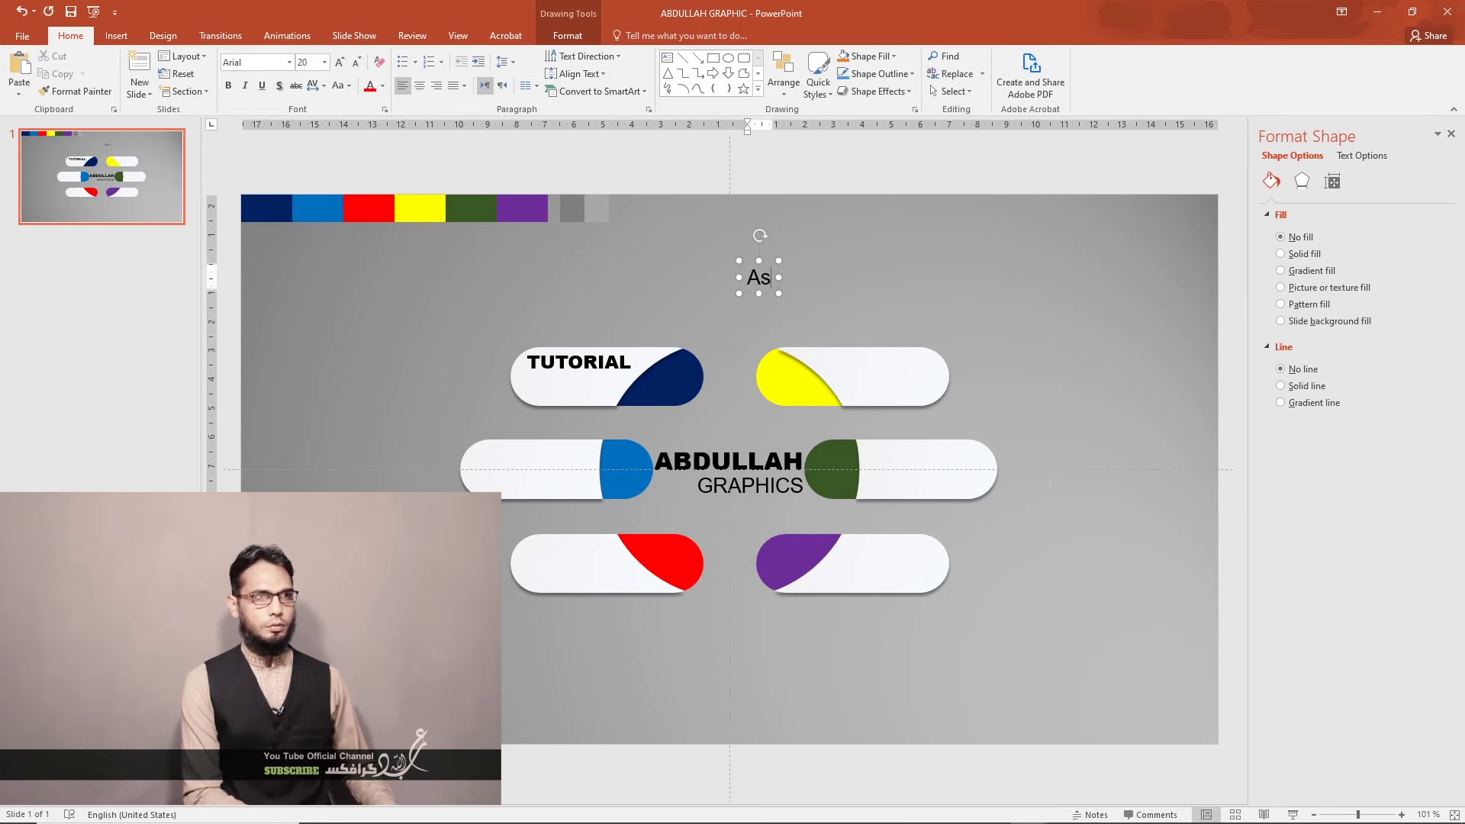
{"action": "type", "text": " Pre"}
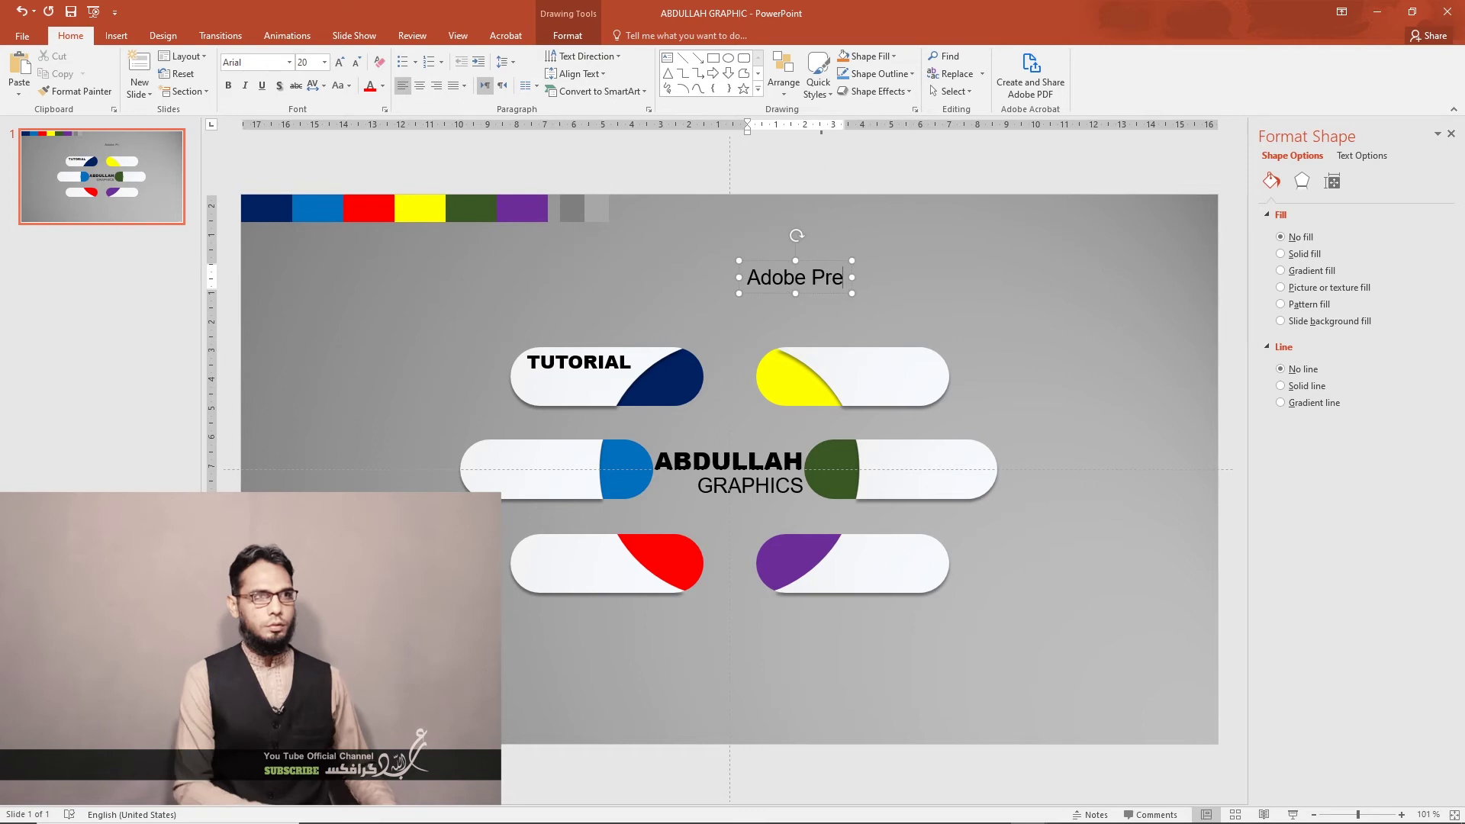
{"action": "type", "text": "miere"}
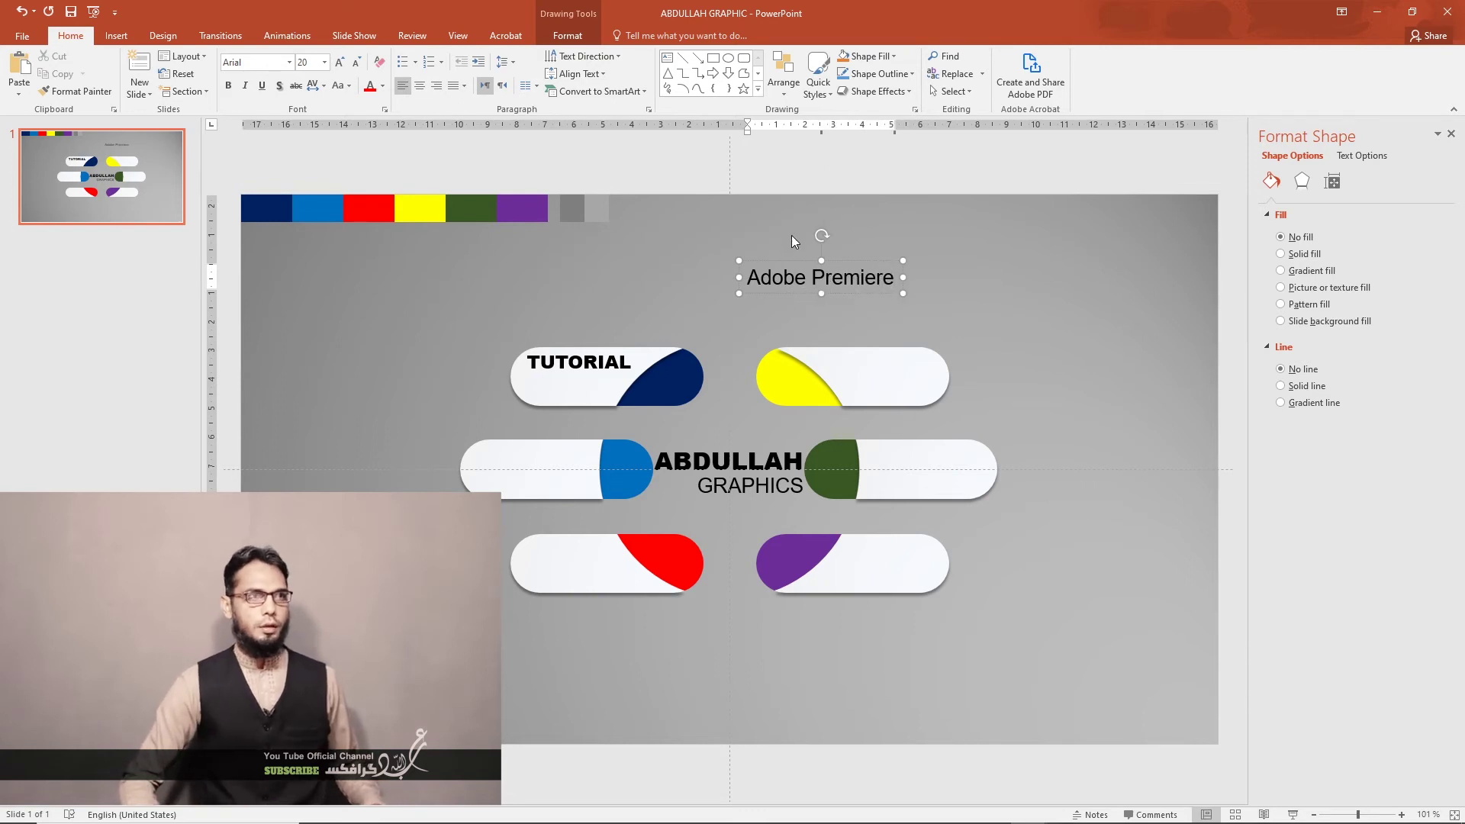
Set the Adobe Premiere label to 18 pt and move it under TUTORIAL on the navy pill
{"action": "double_click", "coordinate": [788, 276]}
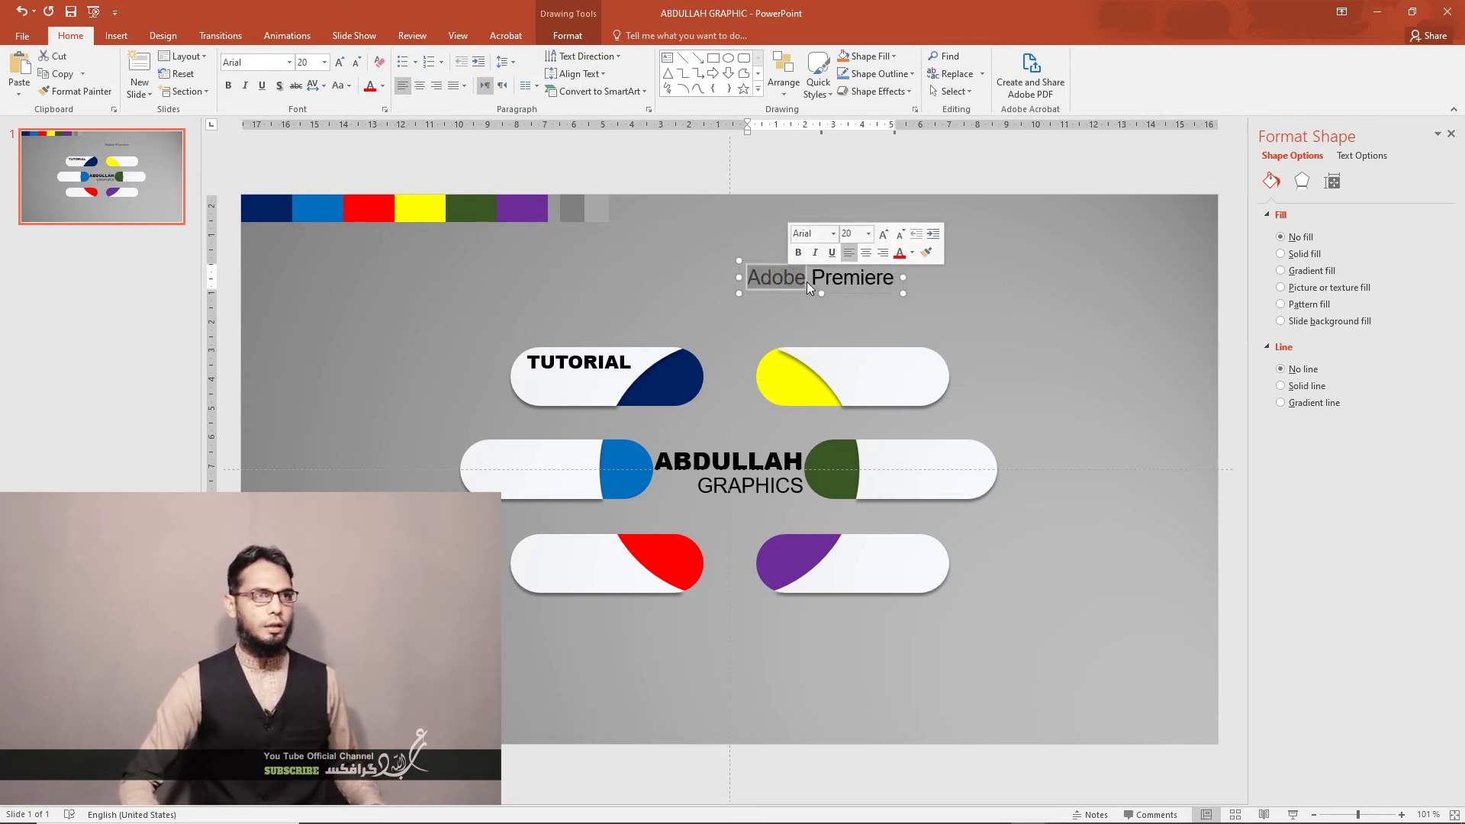
{"action": "double_click", "coordinate": [835, 282]}
{"action": "left_click", "coordinate": [794, 284], "text": "shift"}
{"action": "left_click", "coordinate": [326, 63]}
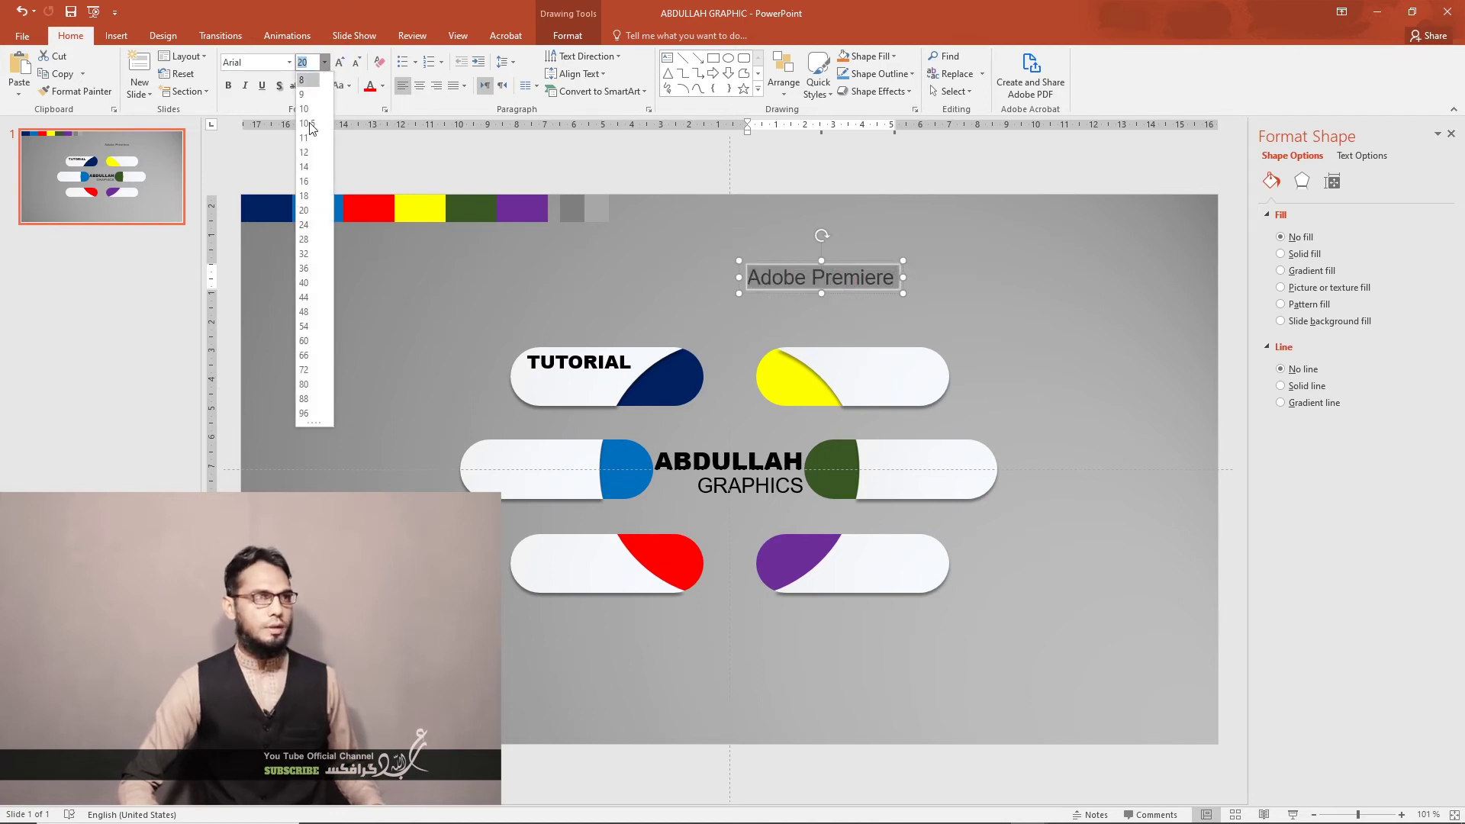
{"action": "left_click", "coordinate": [305, 196]}
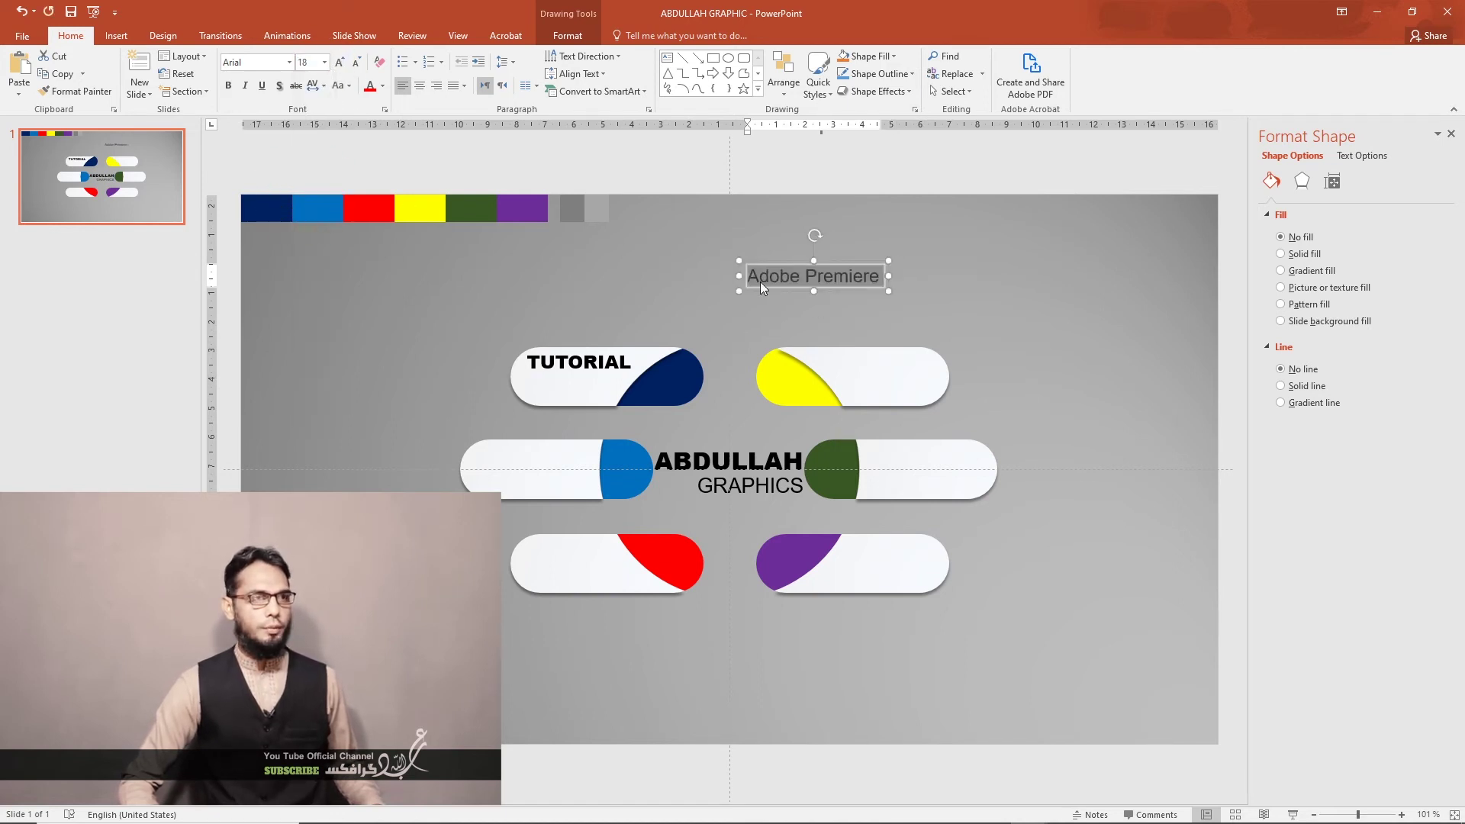
{"action": "left_click_drag", "start_coordinate": [770, 265], "coordinate": [535, 371]}
Shrink the Adobe Premiere label to 14 pt
{"action": "double_click", "coordinate": [550, 387]}
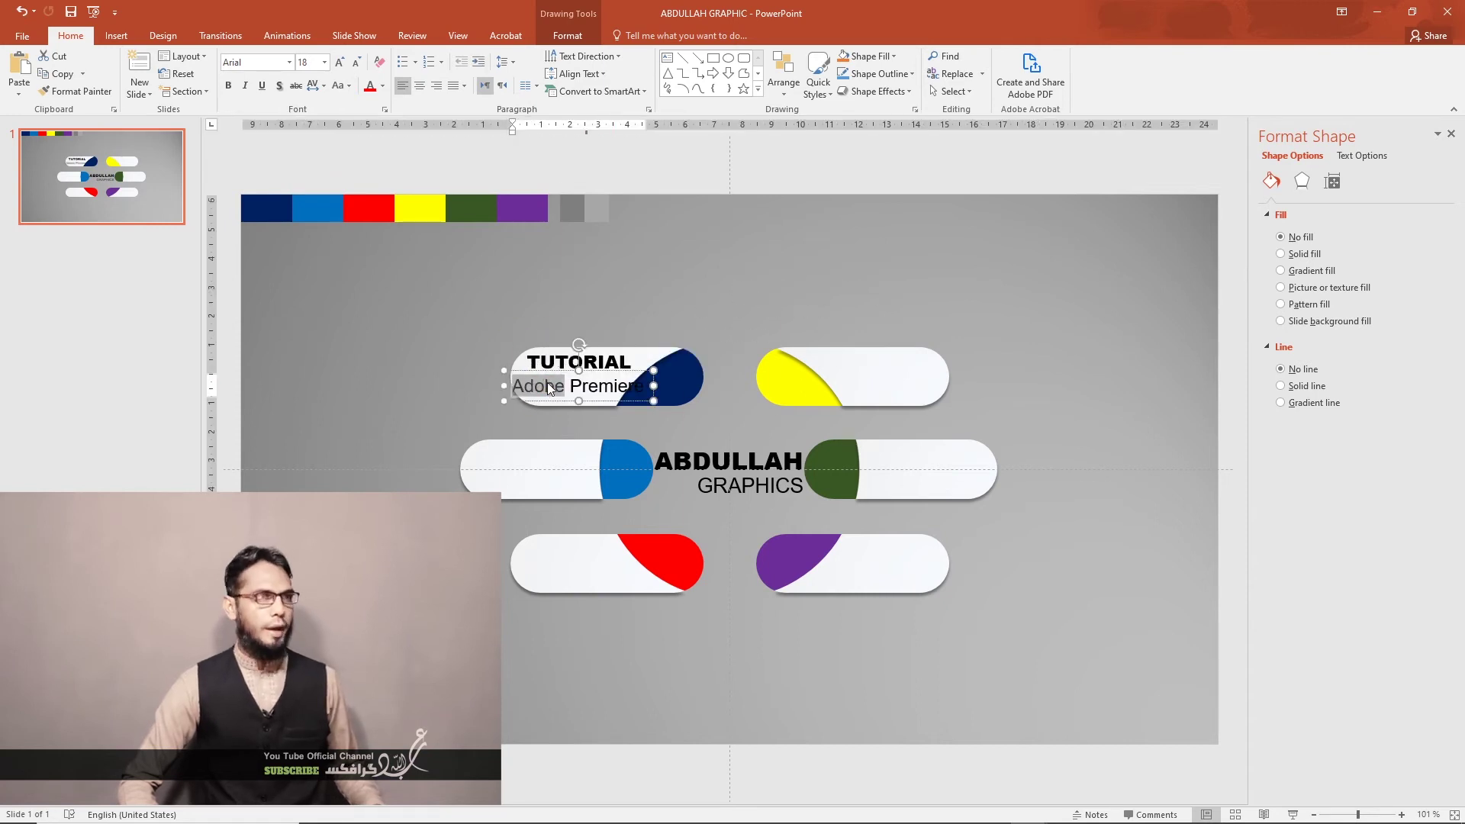
{"action": "left_click", "coordinate": [549, 388]}
{"action": "left_click", "coordinate": [323, 66]}
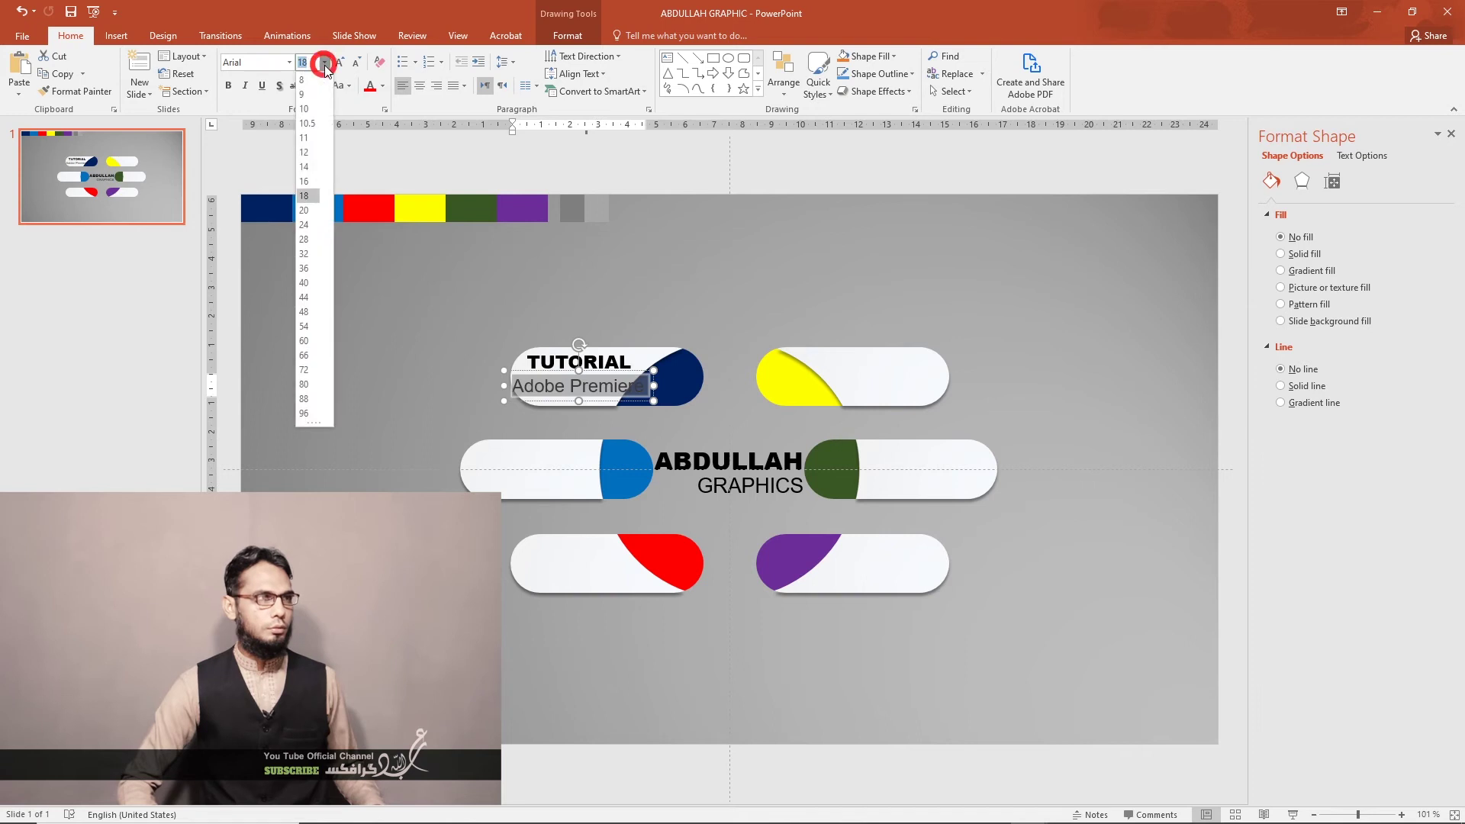
{"action": "left_click", "coordinate": [306, 167]}
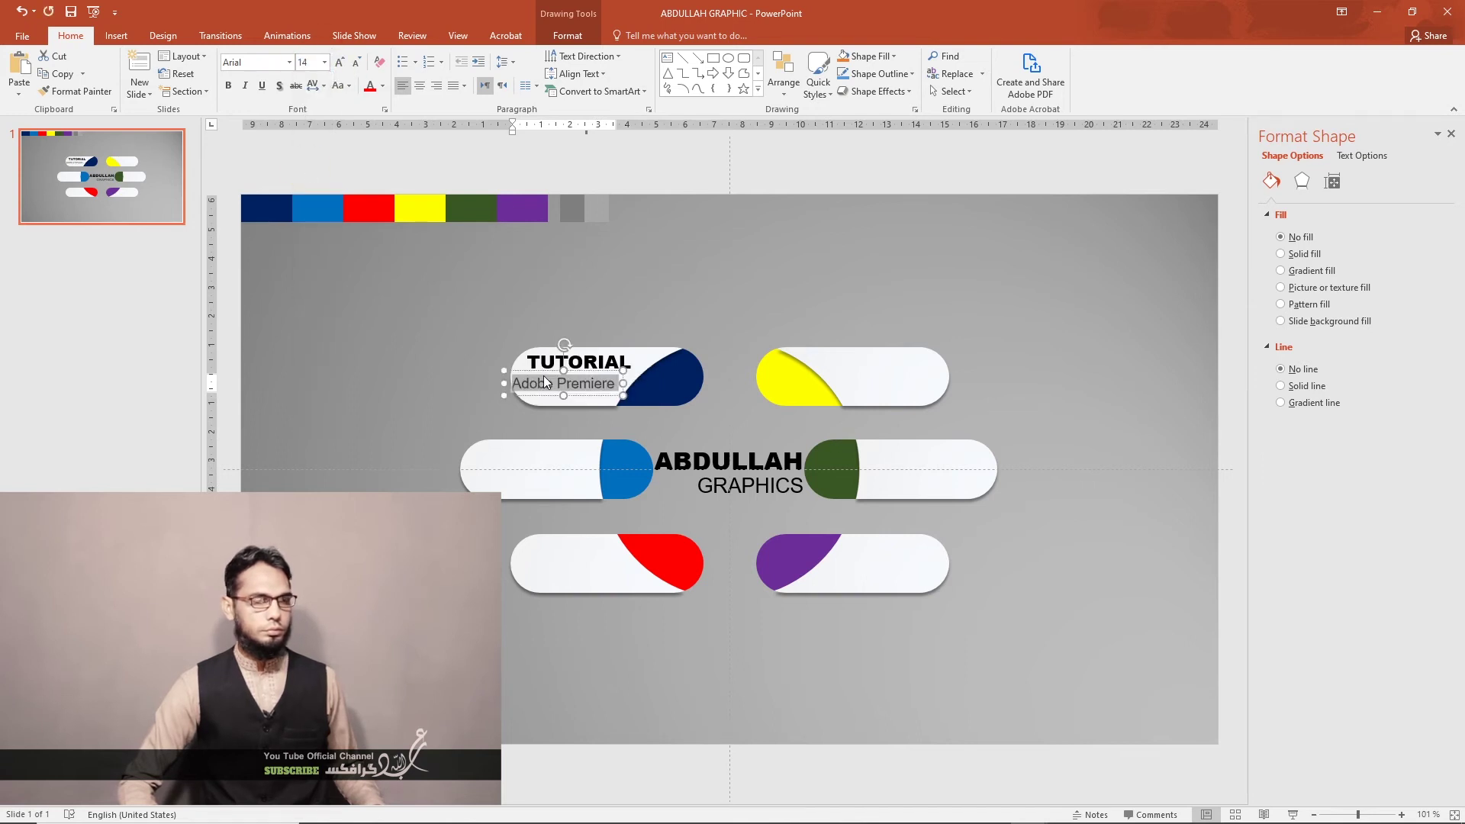
{"action": "key", "text": "Escape"}
{"action": "key", "text": "Escape"}
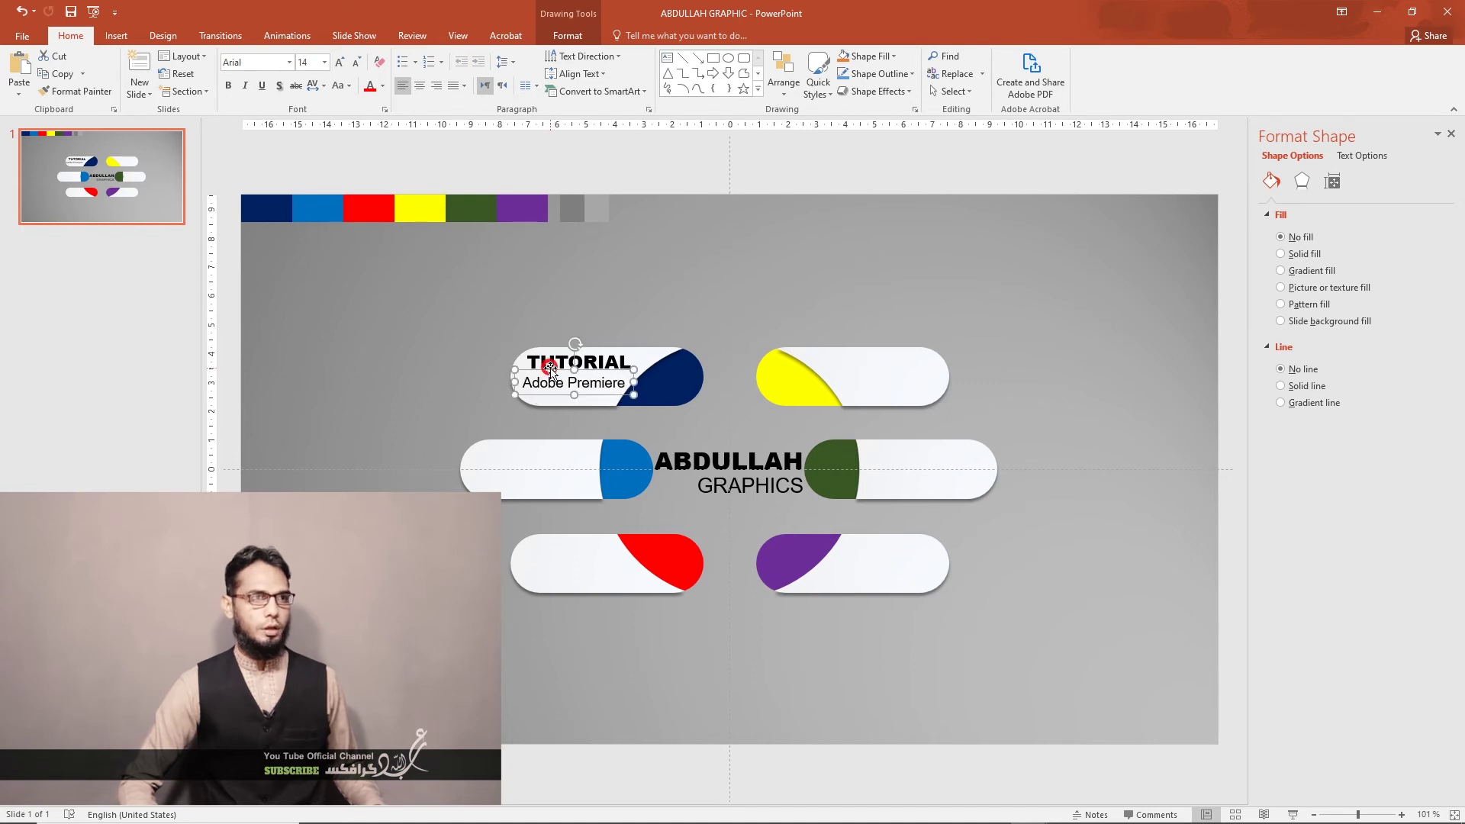
{"action": "left_click", "coordinate": [725, 250]}
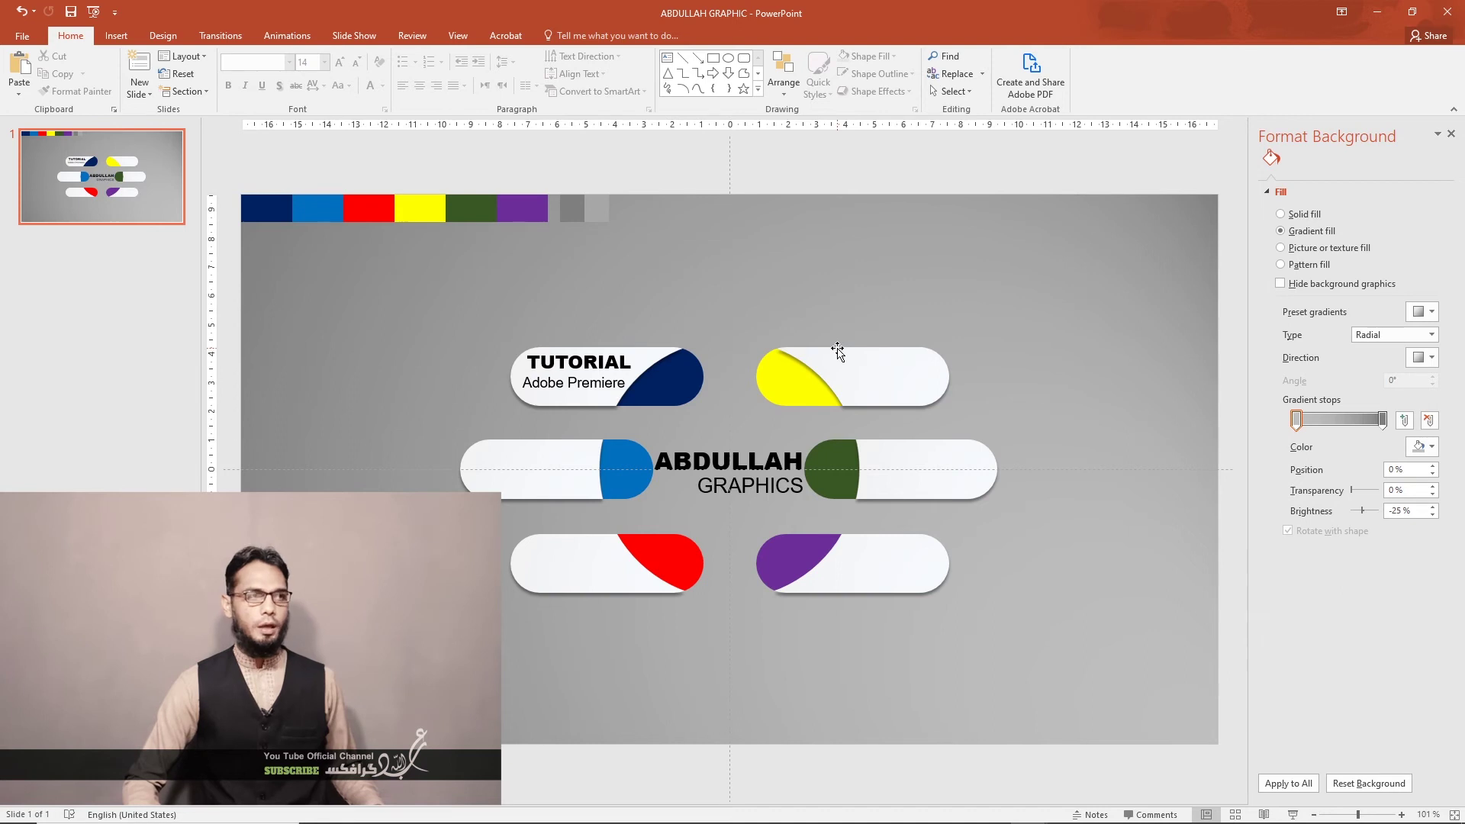
Copy the title box as a 36 pt numeral 1 and place it on the navy pill end
{"action": "left_click", "coordinate": [687, 453]}
{"action": "left_click_drag", "start_coordinate": [691, 445], "coordinate": [767, 257]}
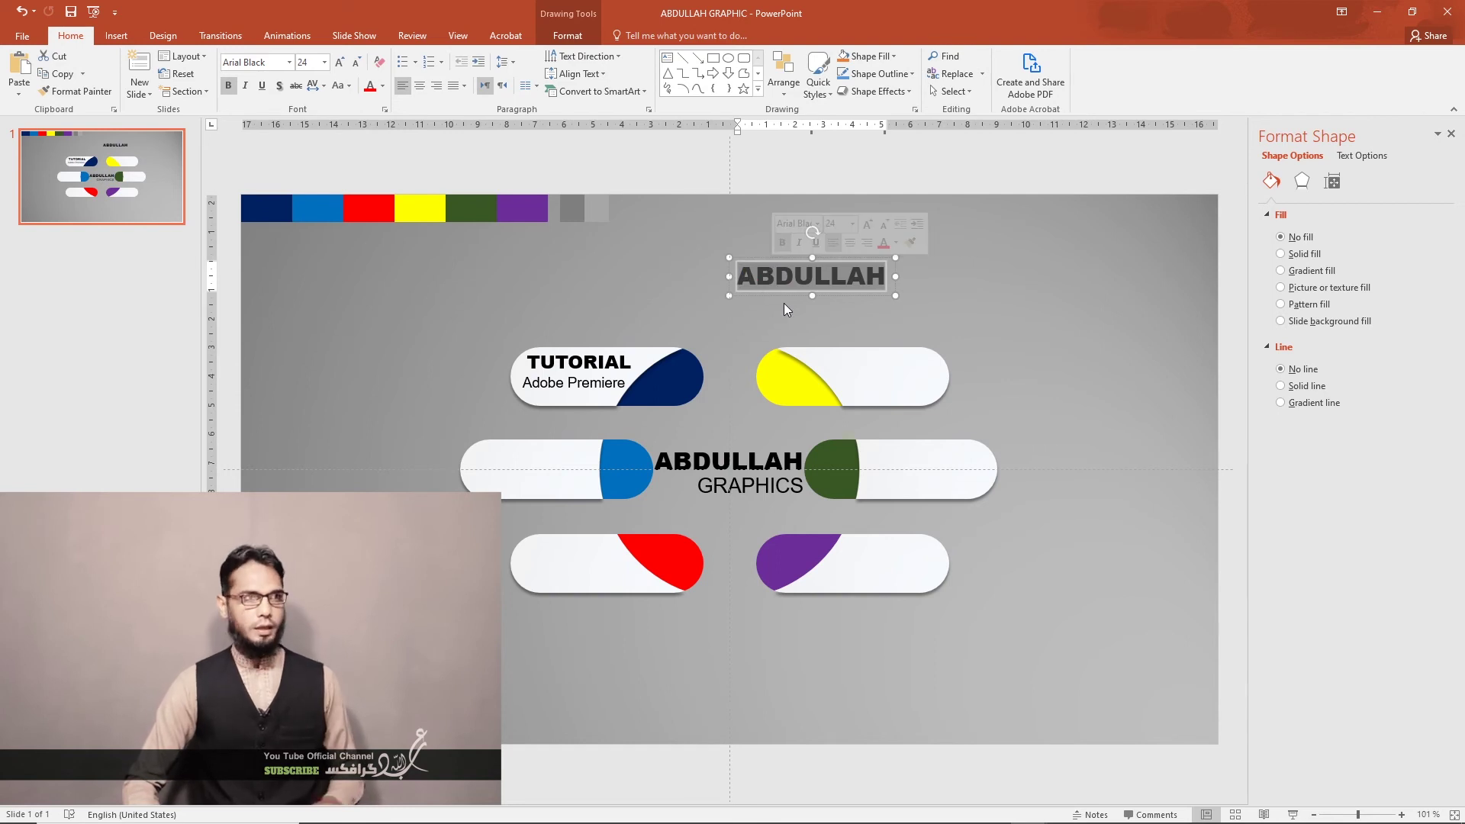
{"action": "type", "text": "1"}
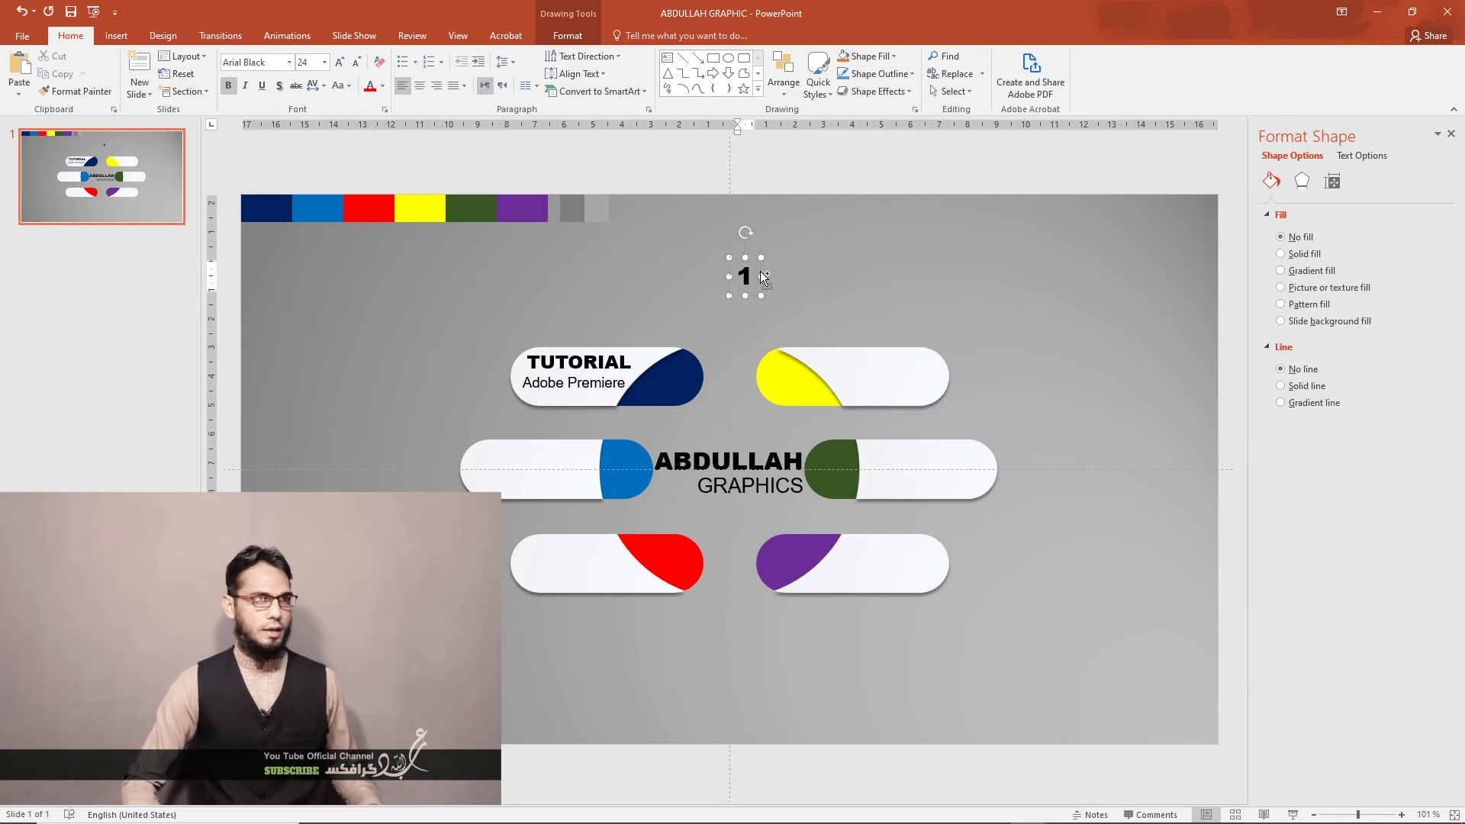
{"action": "left_click", "coordinate": [324, 62]}
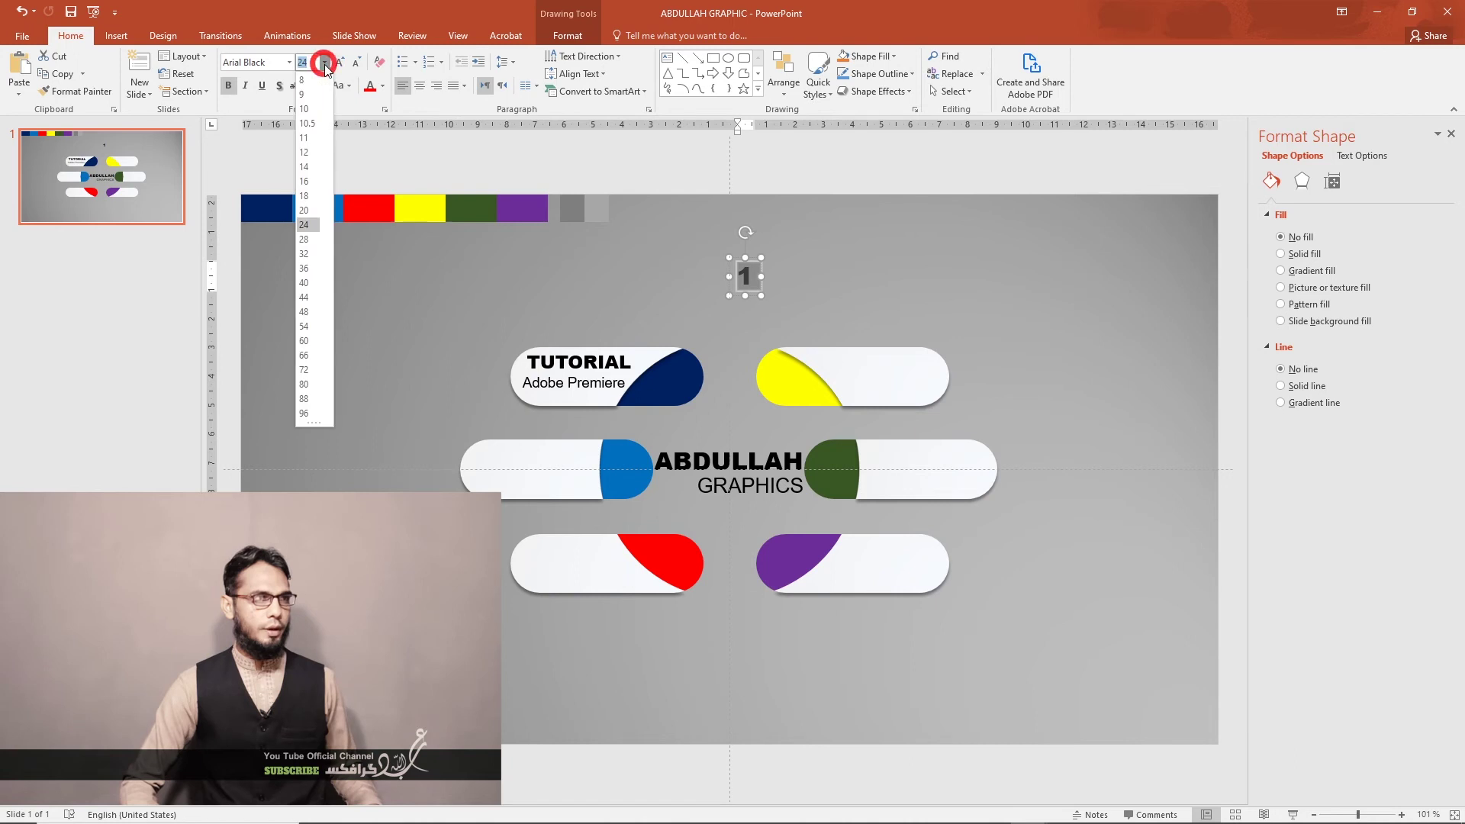
{"action": "left_click", "coordinate": [304, 269]}
{"action": "left_click_drag", "start_coordinate": [747, 256], "coordinate": [660, 355]}
Colour the numeral 1 white
{"action": "double_click", "coordinate": [672, 386]}
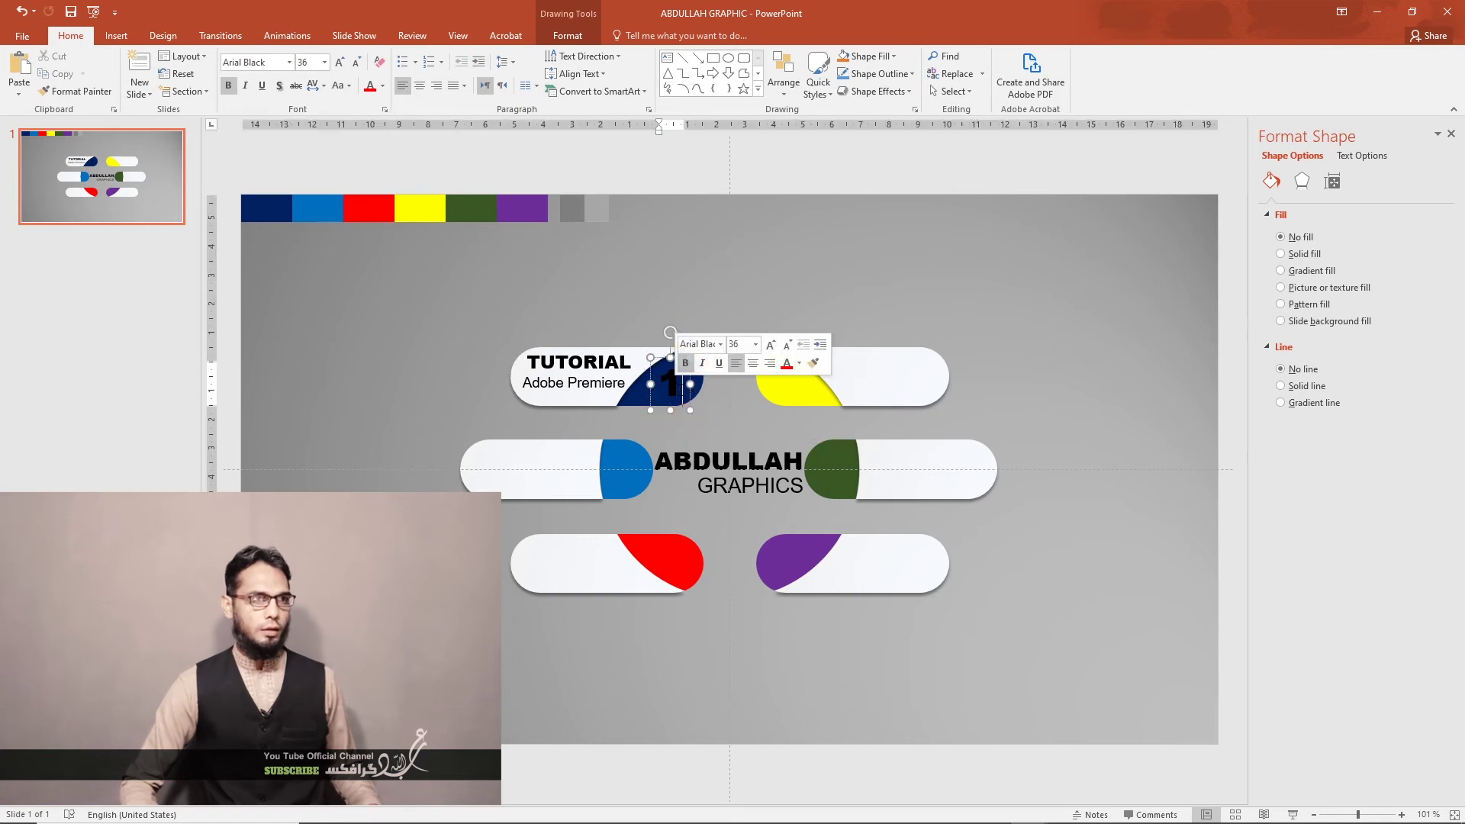
{"action": "double_click", "coordinate": [673, 393]}
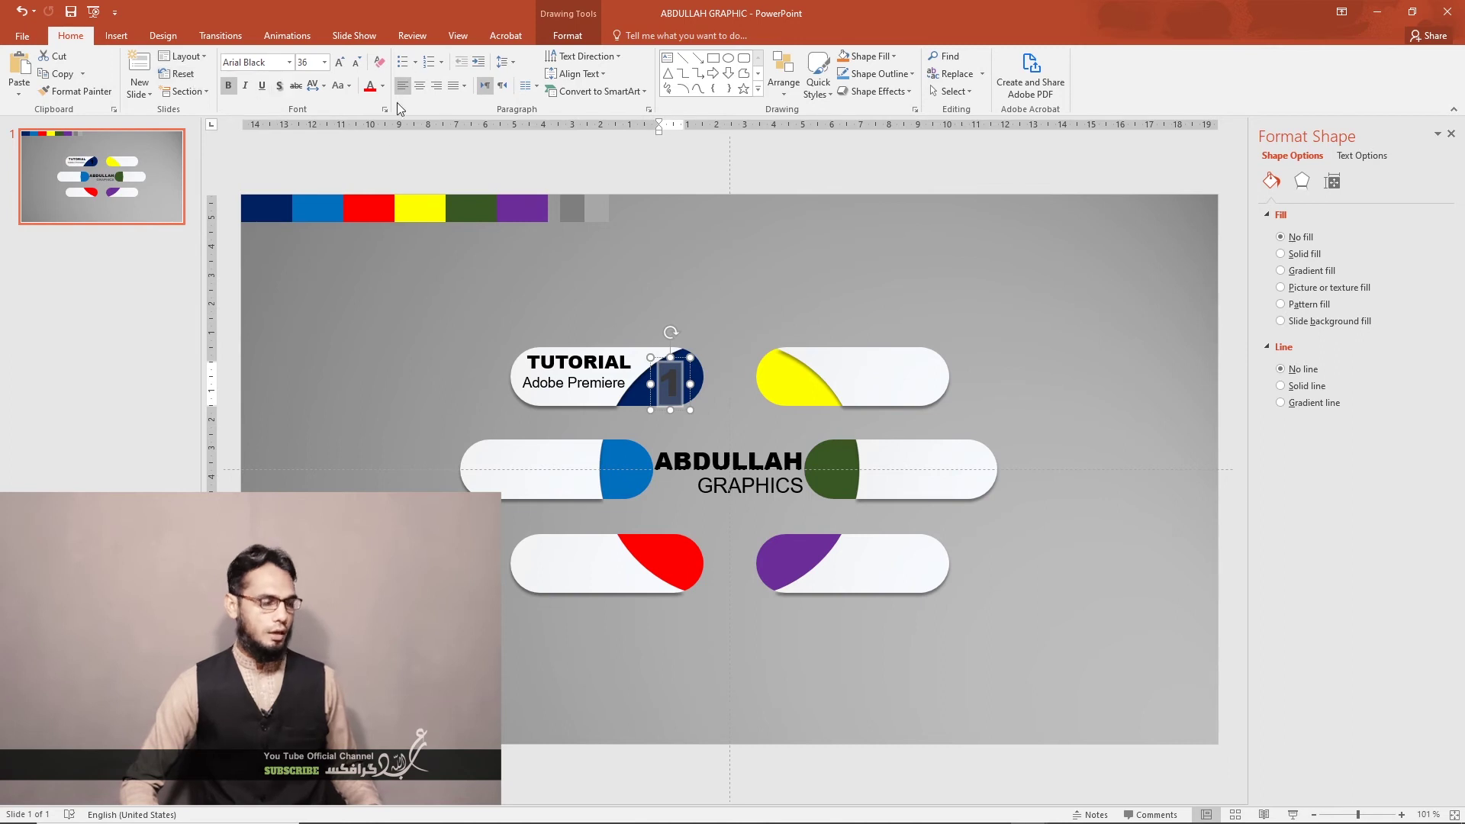
{"action": "left_click", "coordinate": [383, 86]}
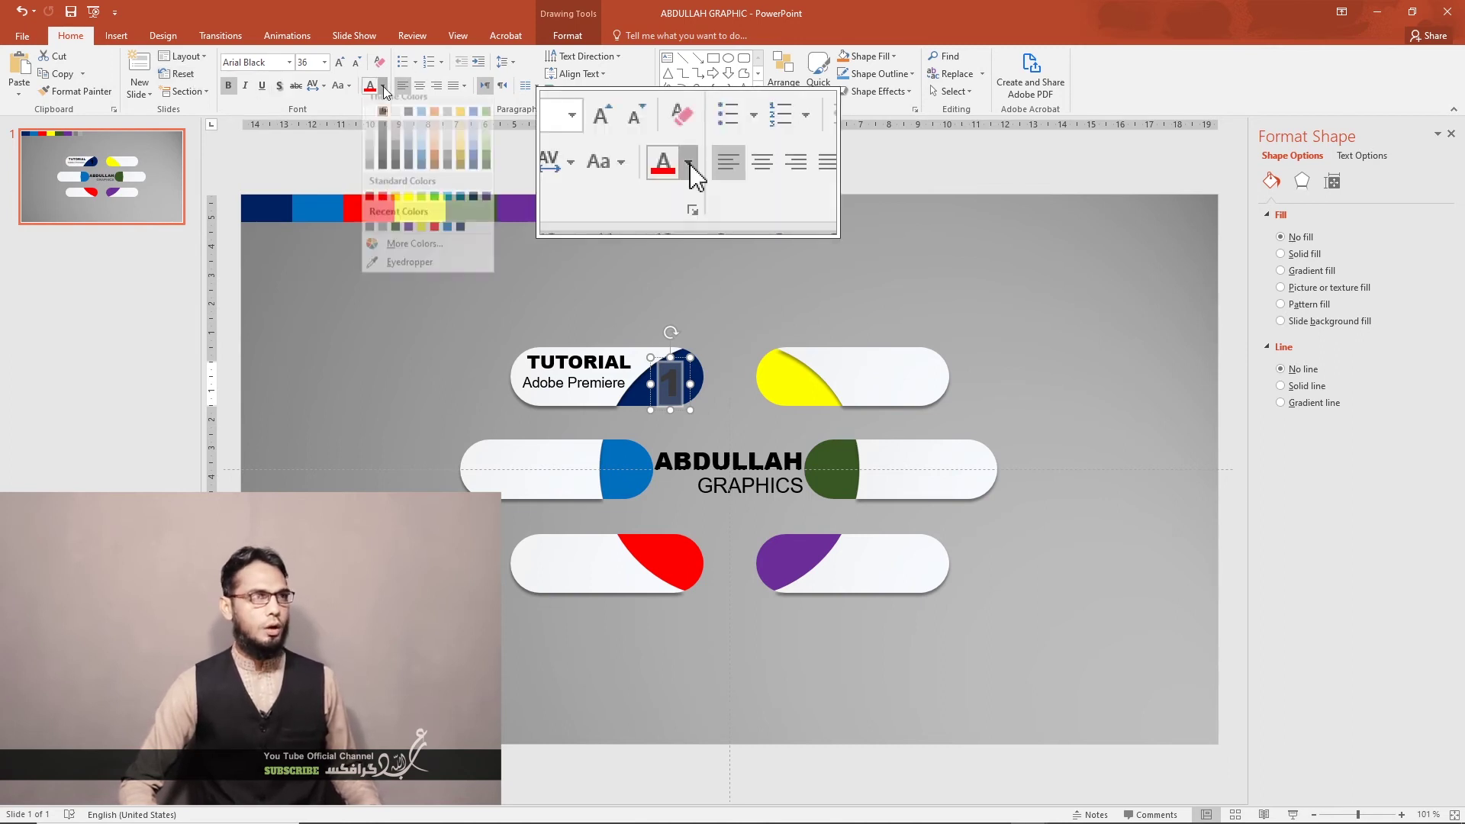
{"action": "left_click", "coordinate": [371, 121]}
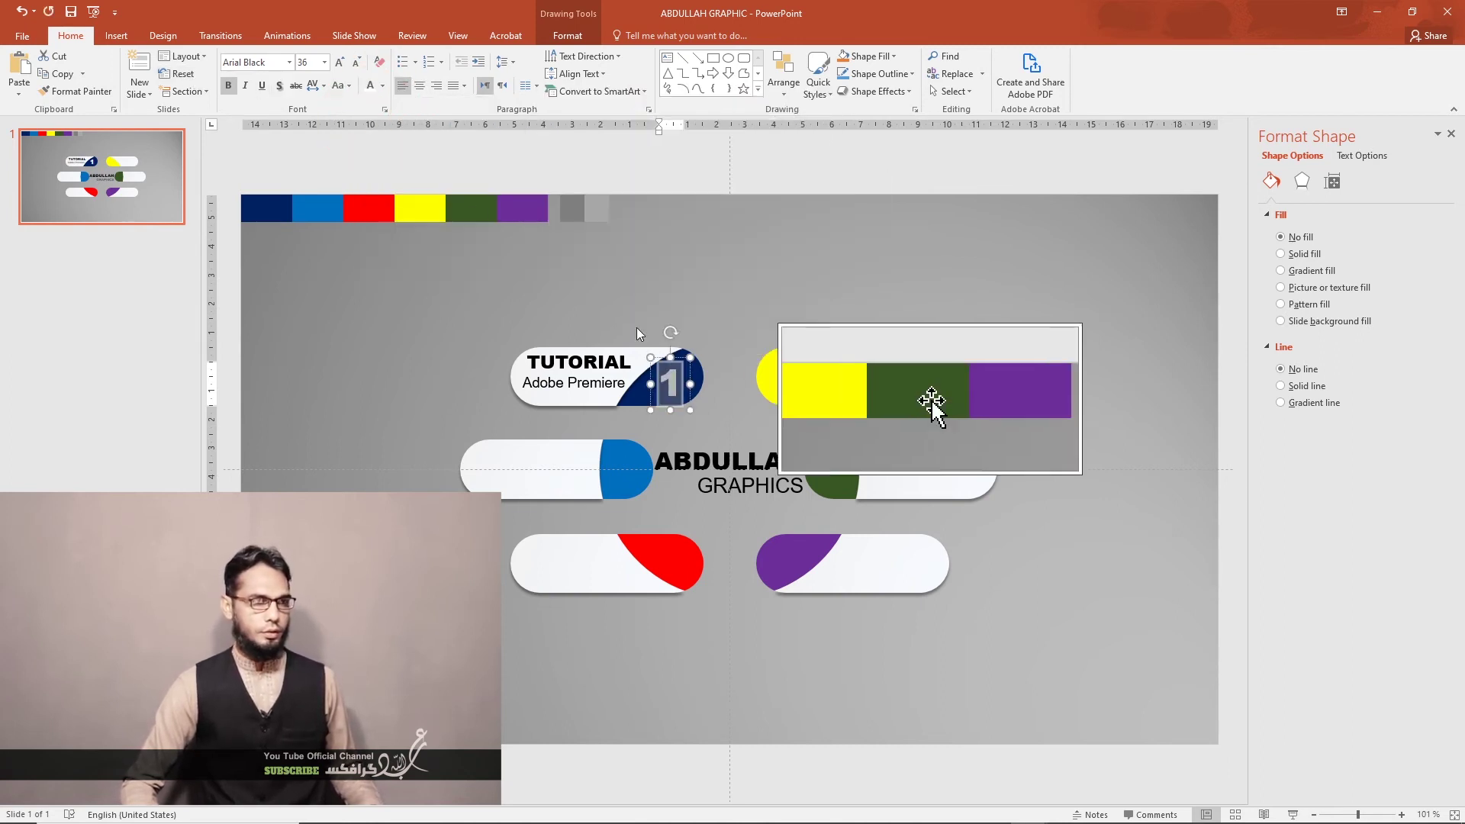
{"action": "left_click", "coordinate": [677, 303]}
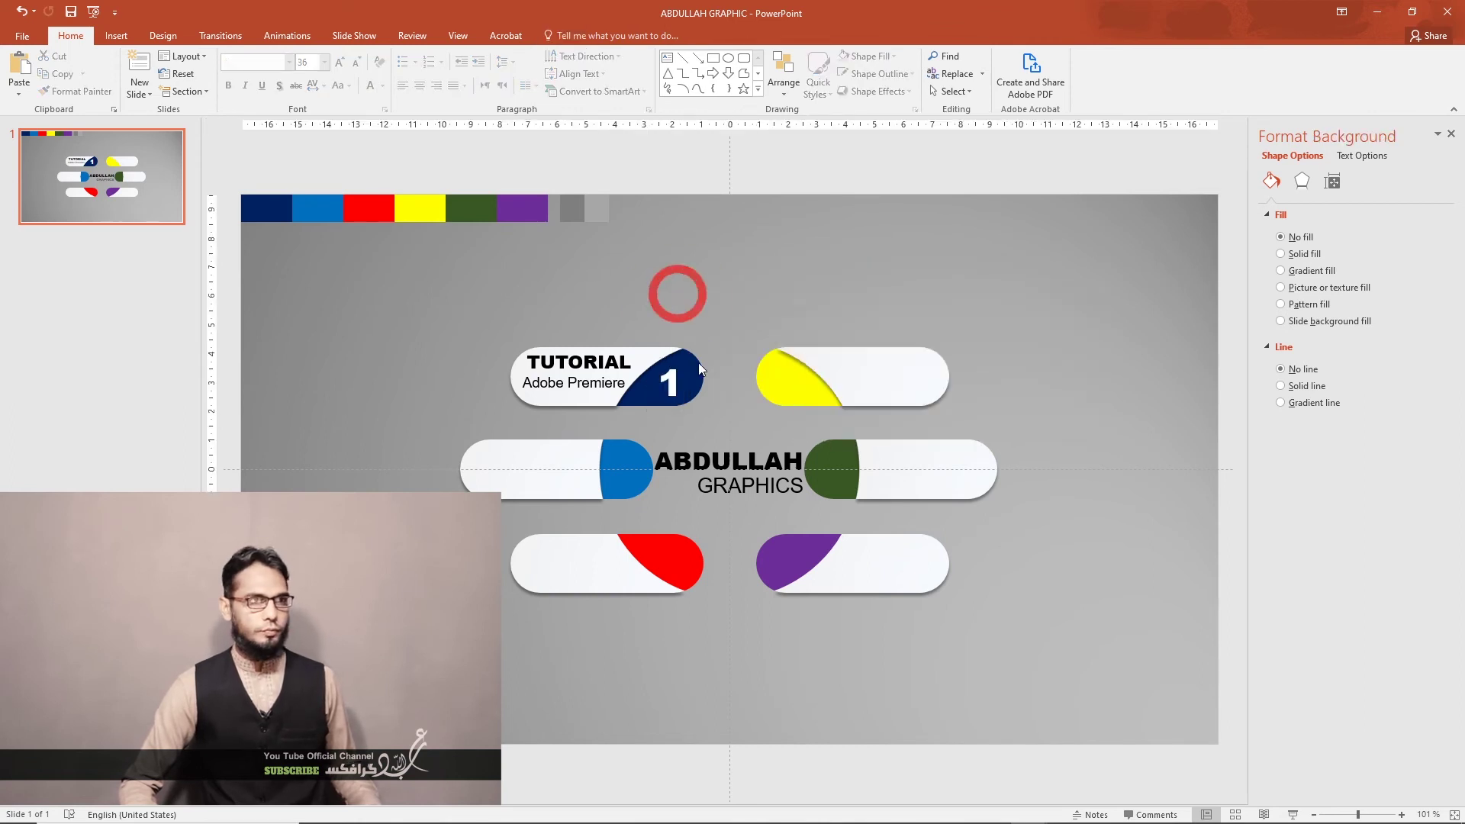
Copy the numeral 1 onto the blue circle and change it to 2
{"action": "left_click", "coordinate": [672, 382]}
{"action": "left_click_drag", "start_coordinate": [661, 357], "coordinate": [669, 352]}
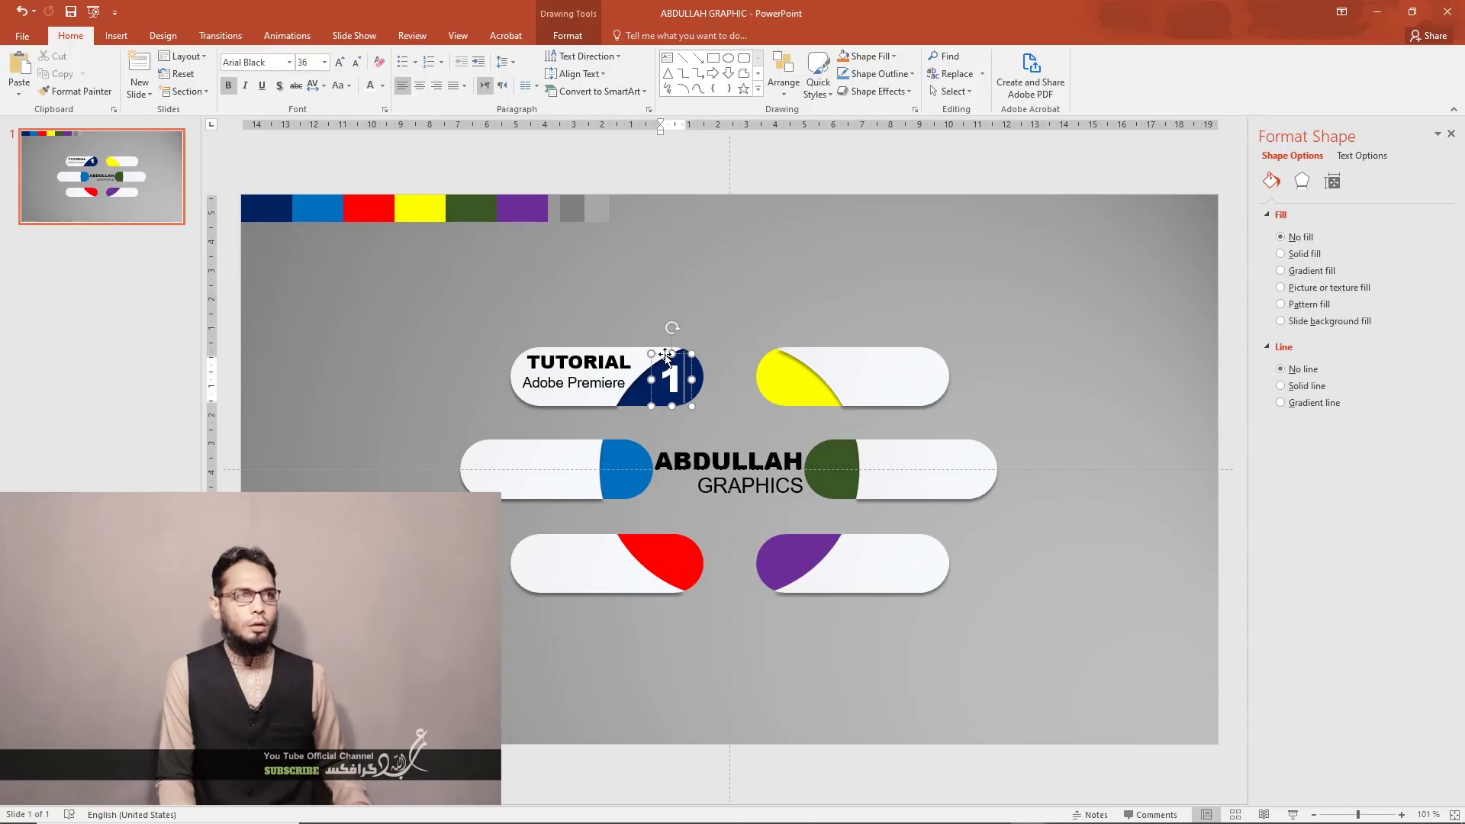
{"action": "left_click_drag", "start_coordinate": [664, 353], "coordinate": [619, 452]}
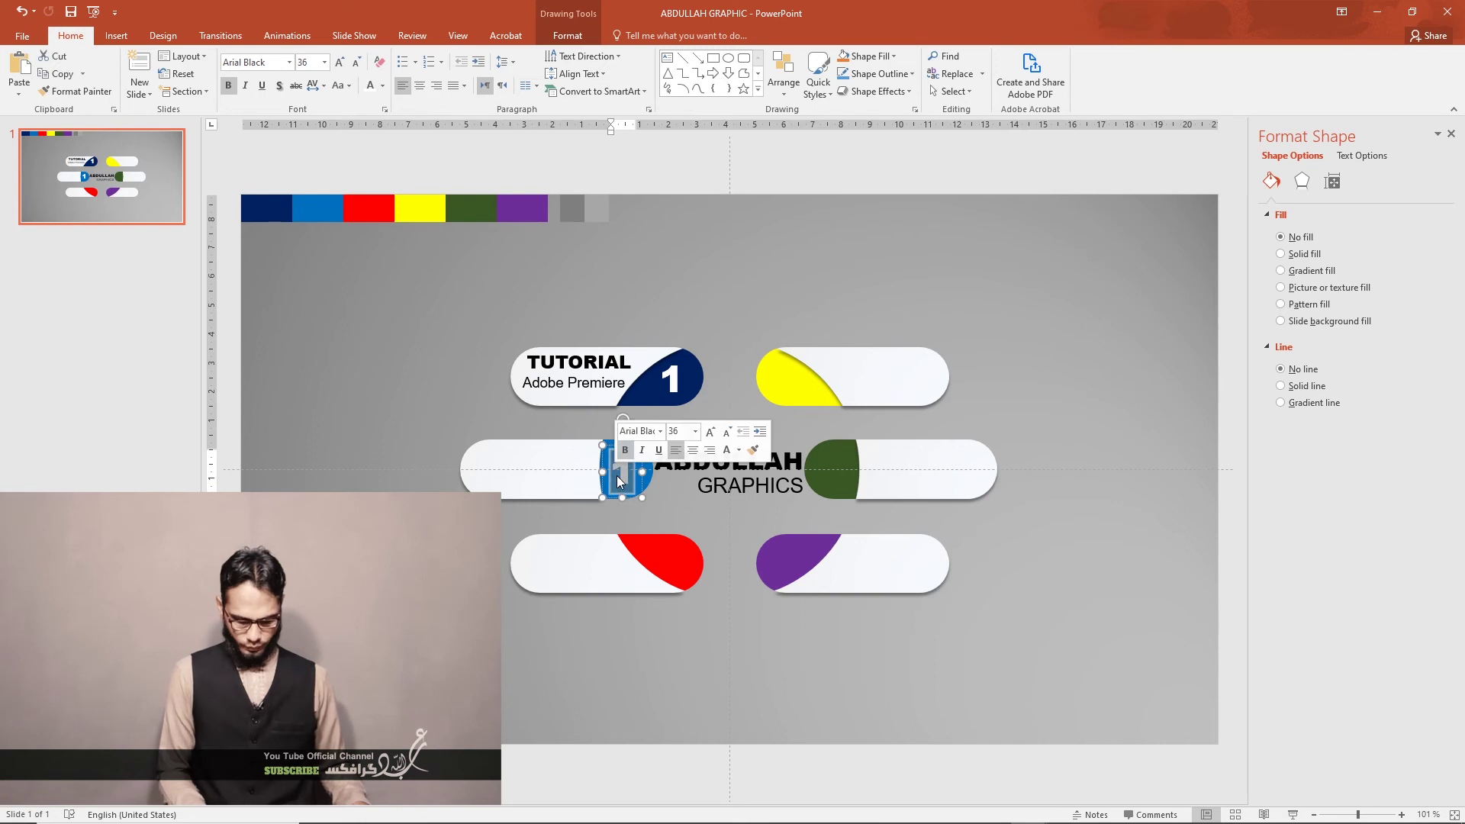
{"action": "type", "text": "2"}
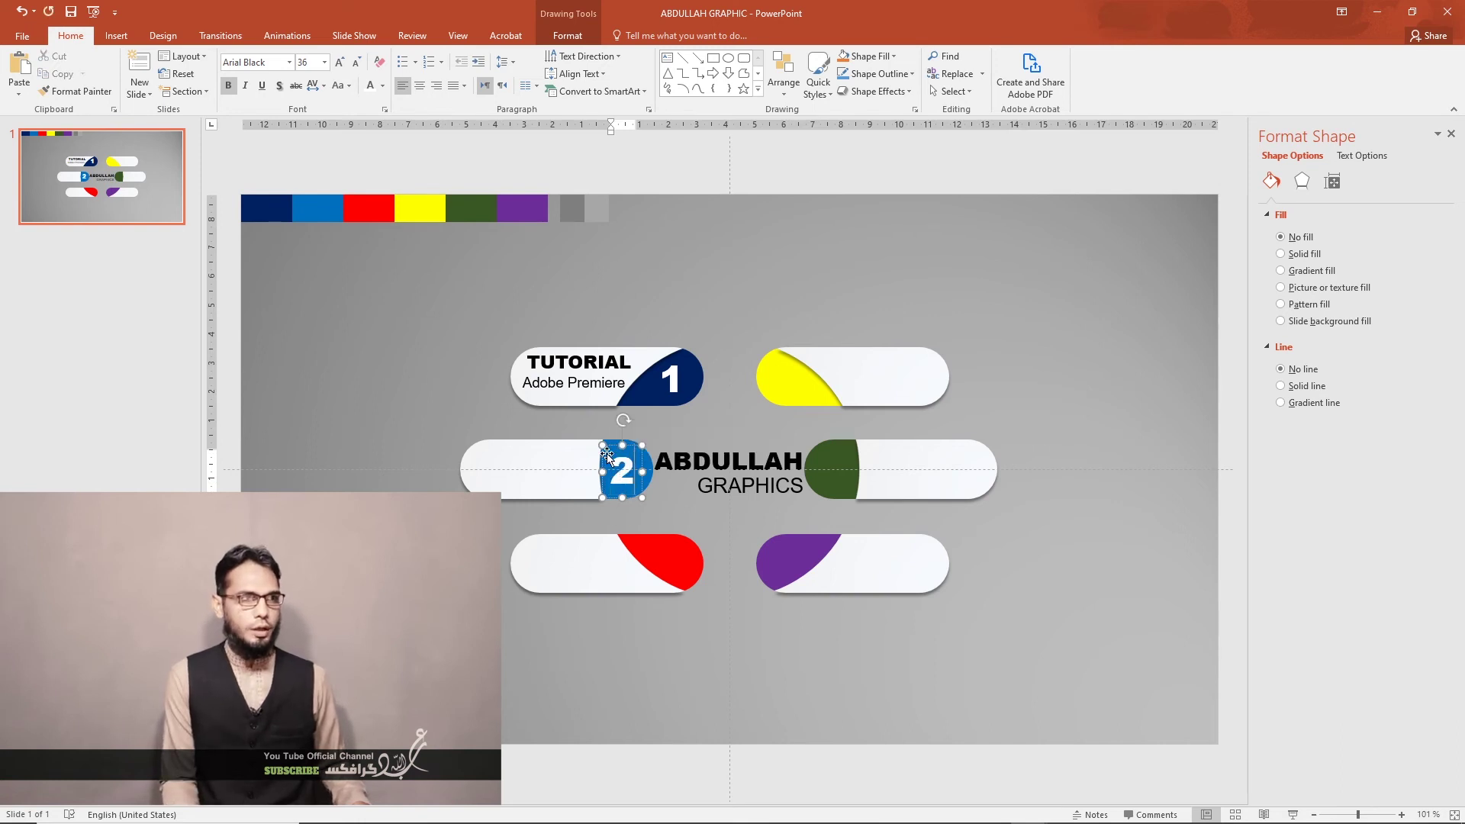
{"action": "key", "text": "Escape"}
Copy the numeral onto the red and yellow circles, changing them to 3 and 4
{"action": "left_click_drag", "start_coordinate": [657, 533], "coordinate": [658, 534]}
{"action": "double_click", "coordinate": [663, 557]}
{"action": "type", "text": "3"}
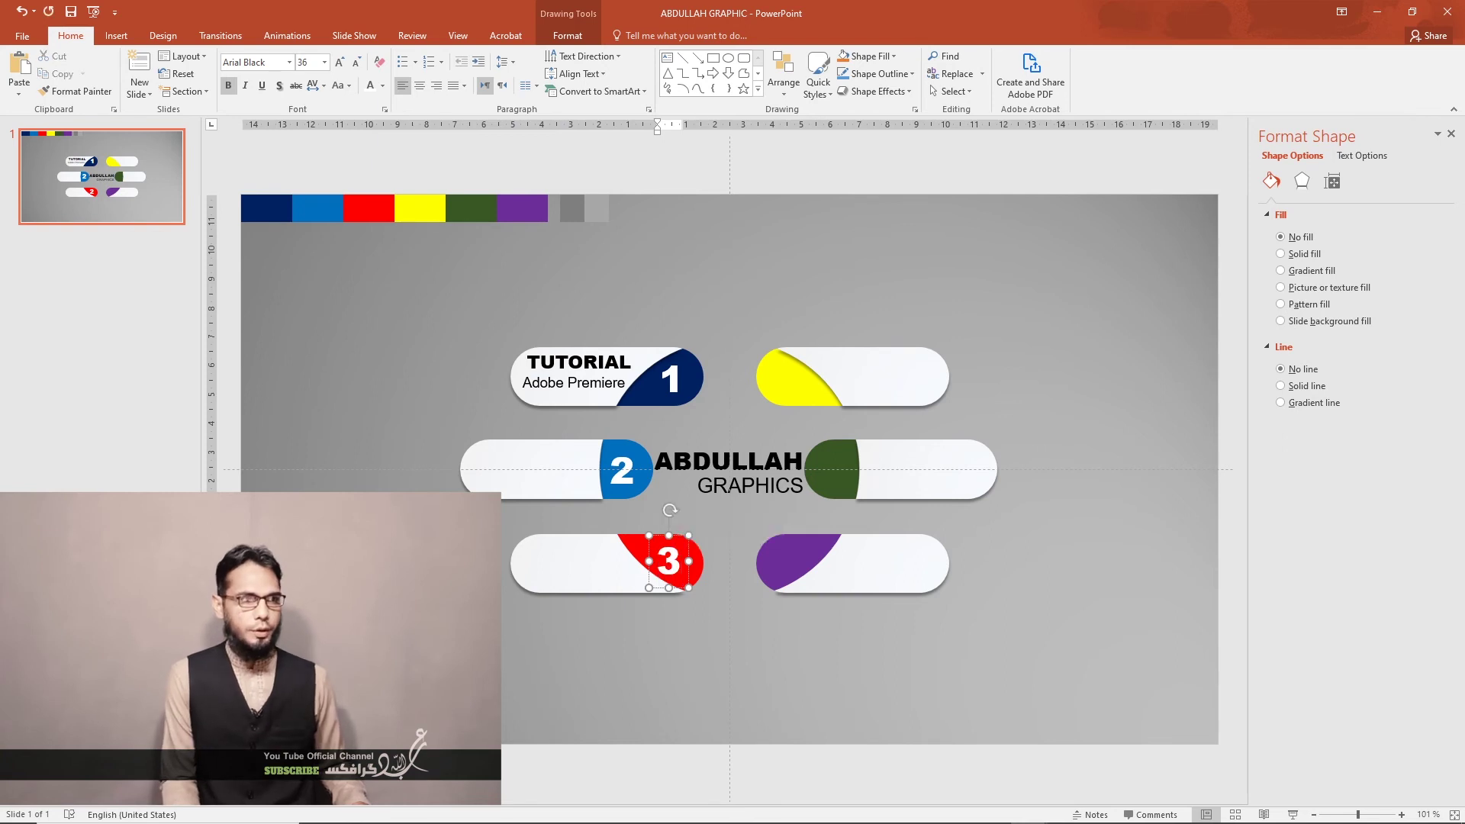
{"action": "left_click_drag", "start_coordinate": [657, 531], "coordinate": [775, 352]}
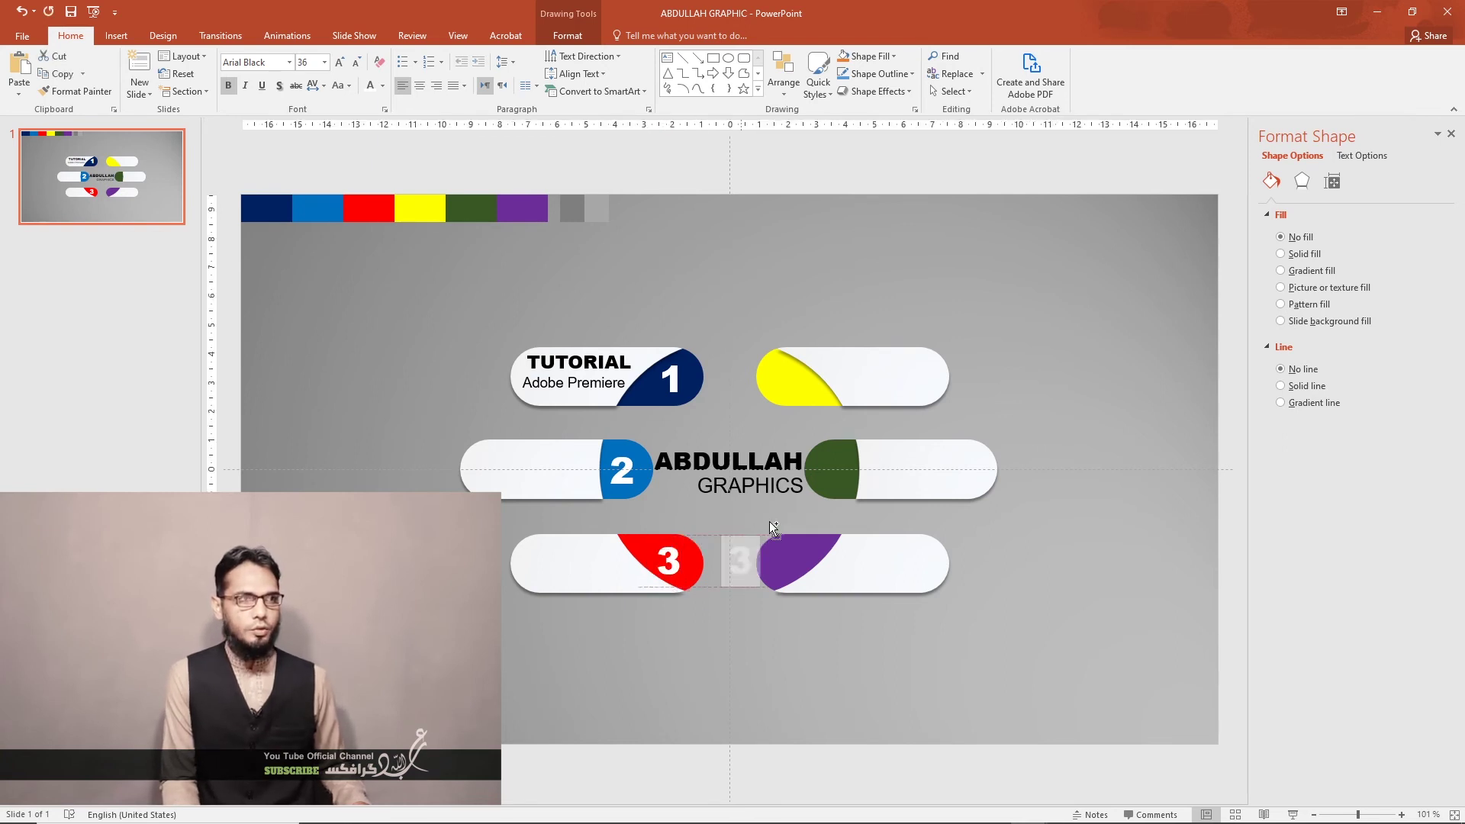
{"action": "double_click", "coordinate": [785, 382]}
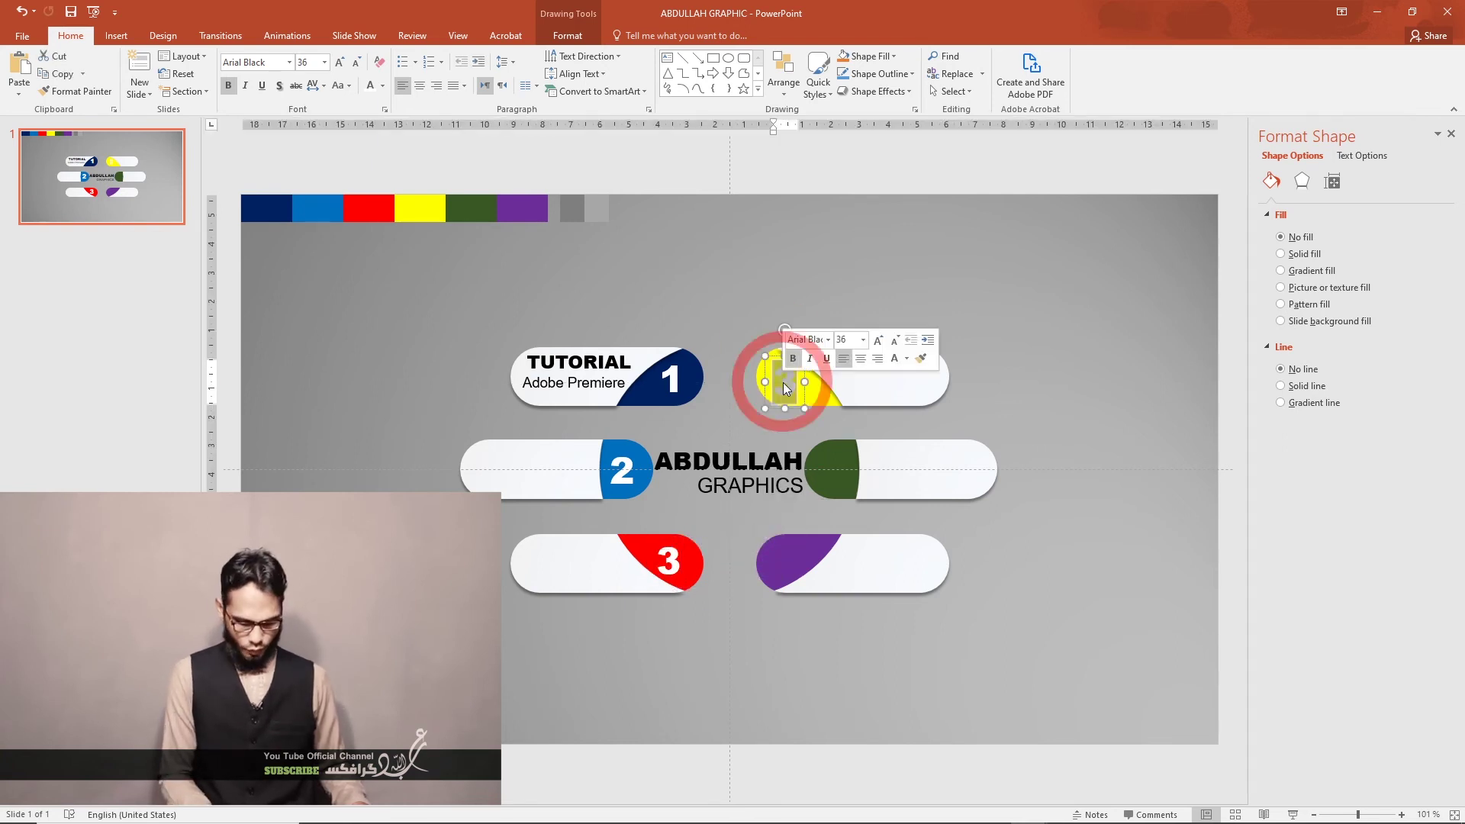
{"action": "type", "text": "4"}
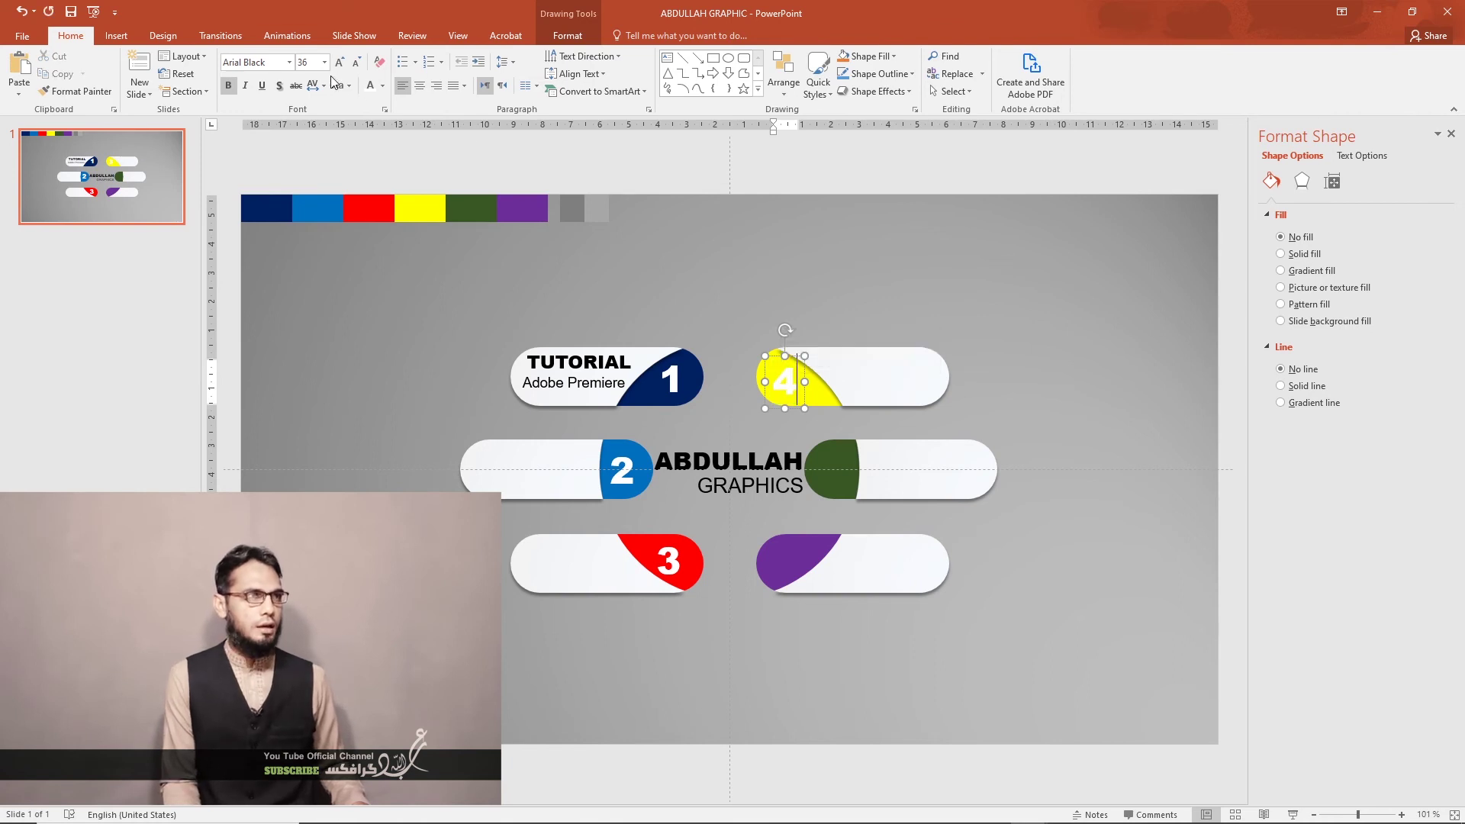
{"action": "left_click", "coordinate": [383, 85]}
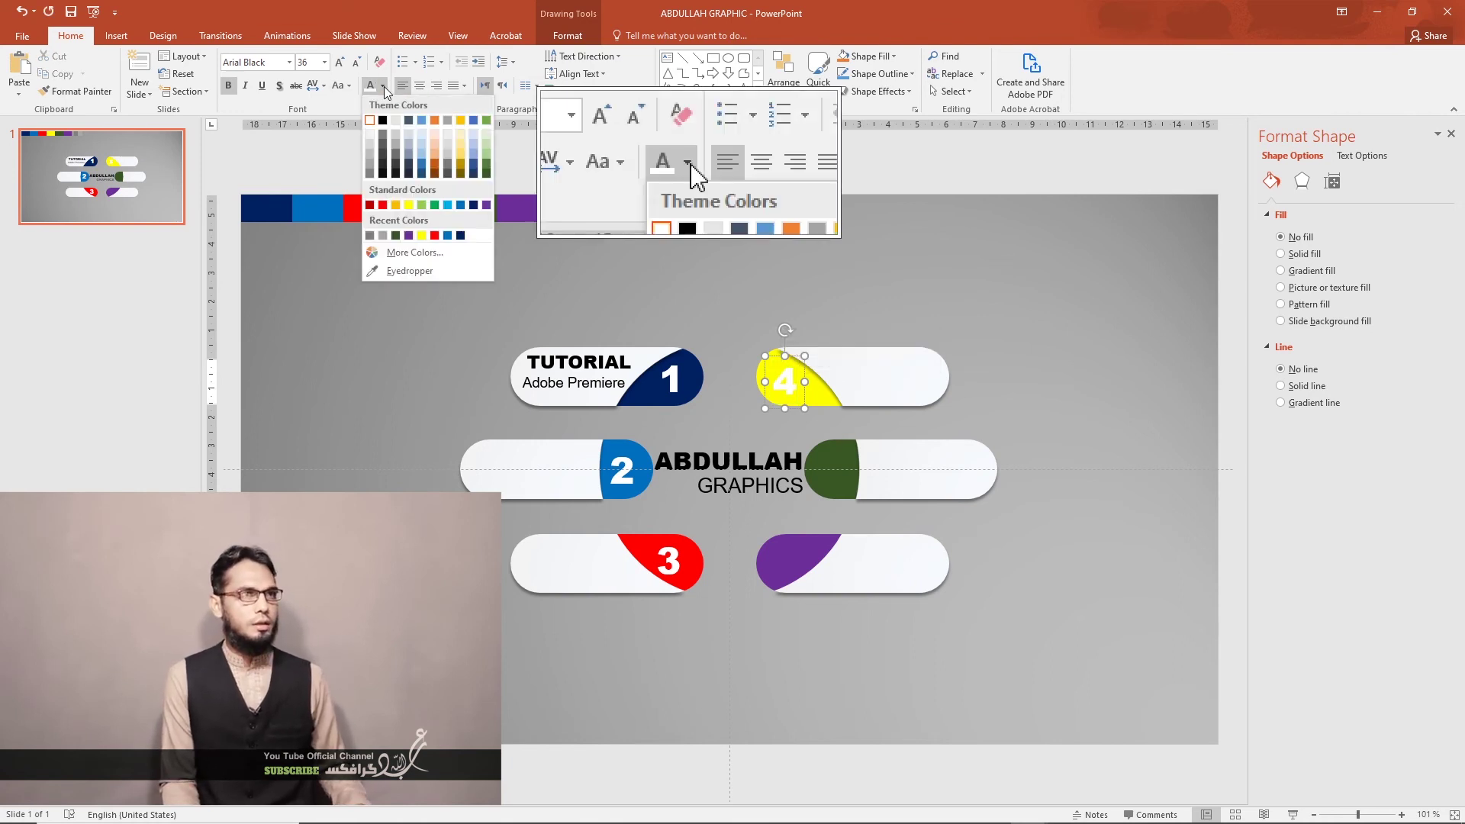
Make the numeral 4 on the yellow cap black
{"action": "left_click", "coordinate": [382, 120]}
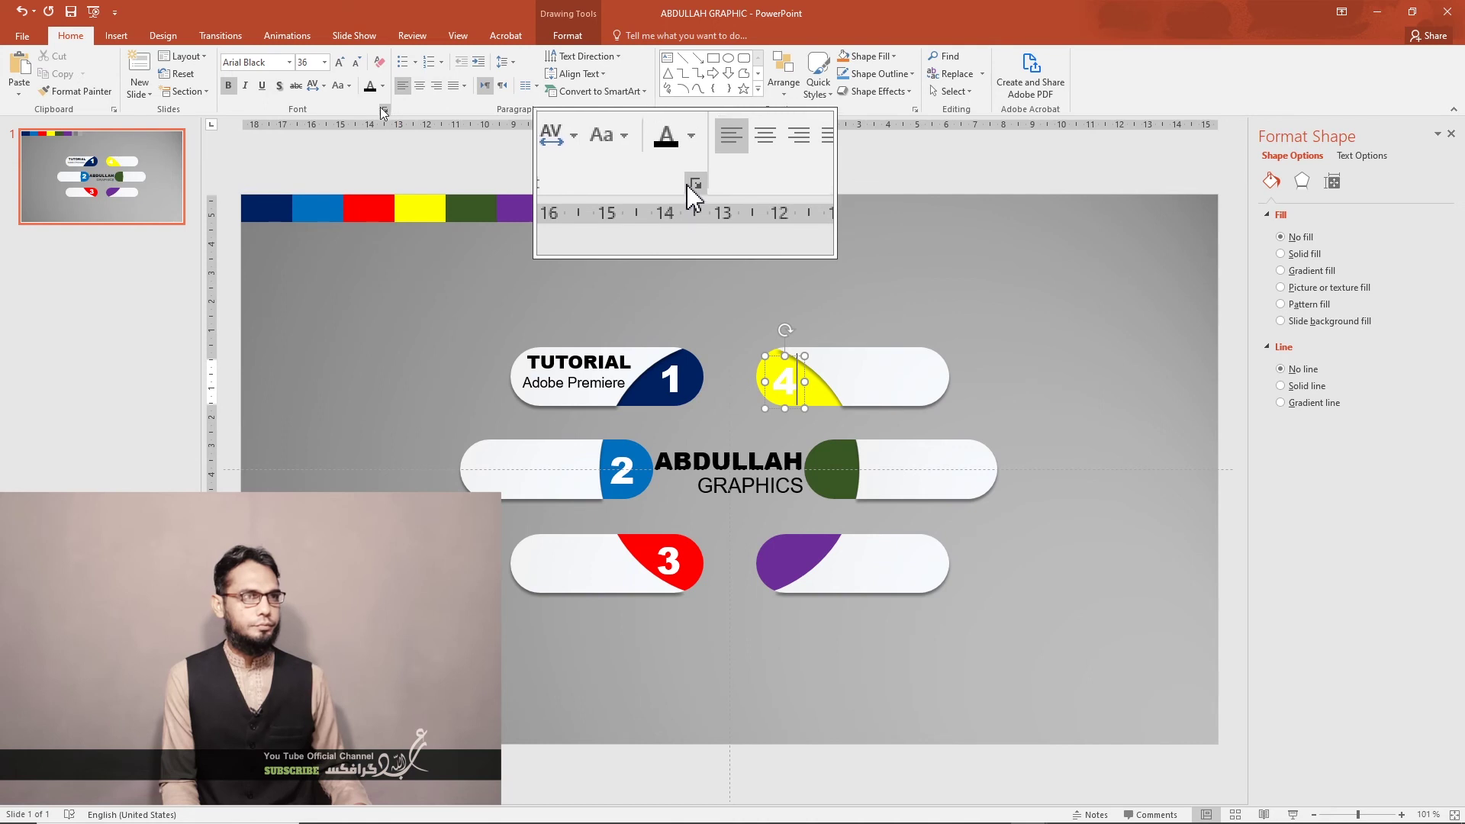
{"action": "left_click", "coordinate": [370, 85]}
{"action": "double_click", "coordinate": [781, 382]}
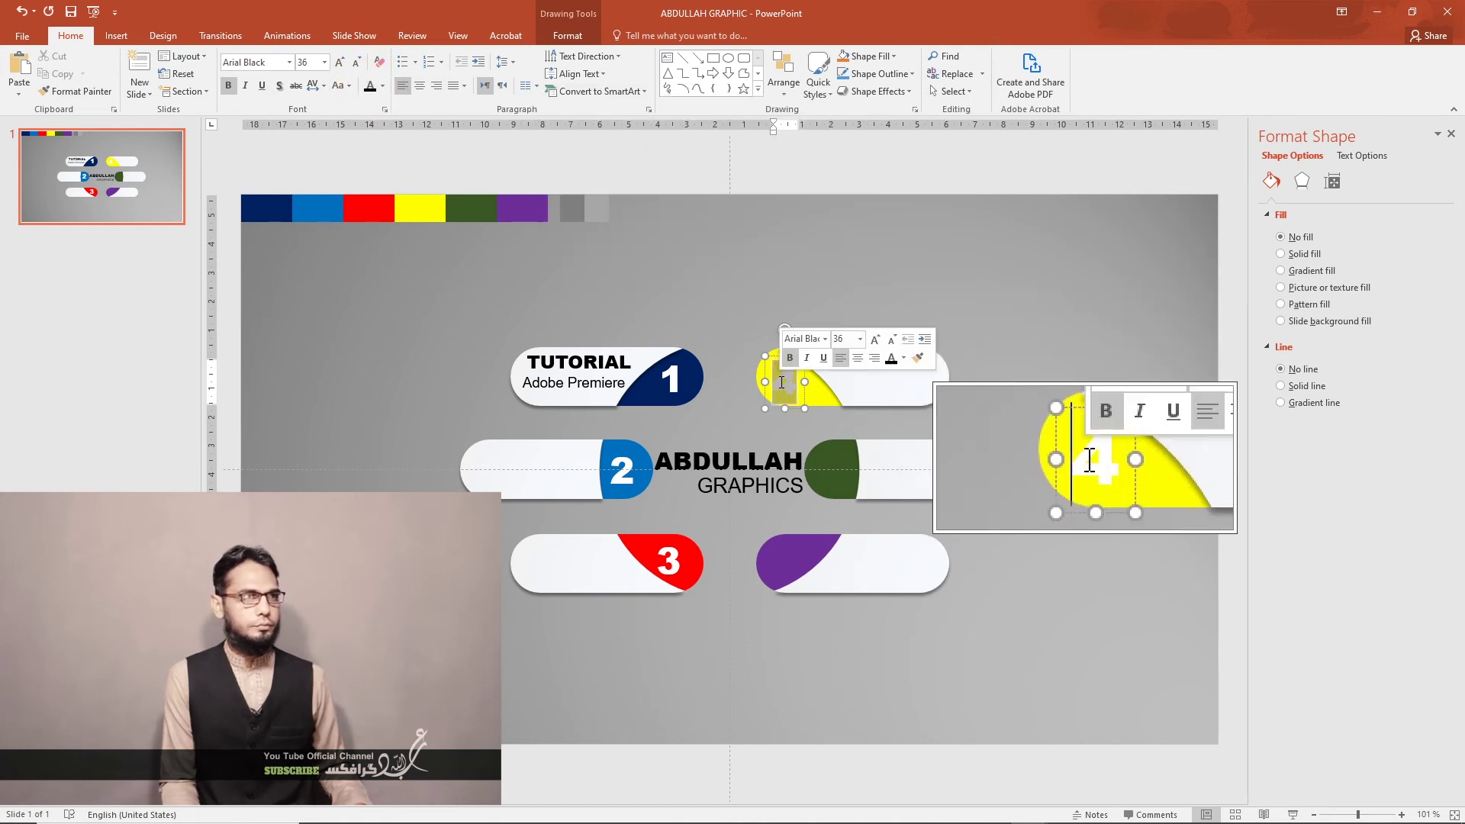
{"action": "type", "text": "4"}
{"action": "left_click", "coordinate": [370, 85]}
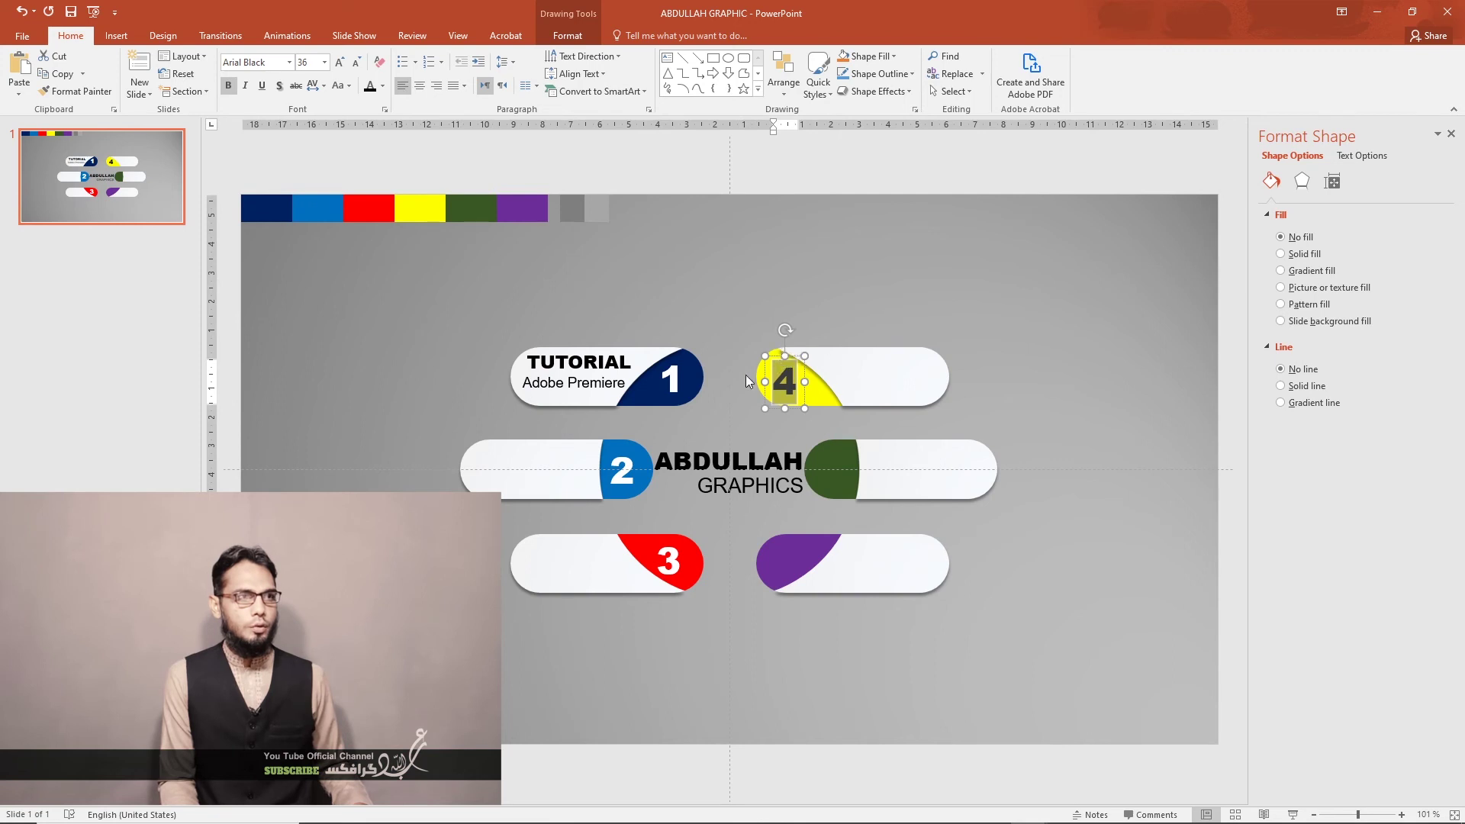
Copy the numeral onto the green and purple caps, changing them to 5 and 6
{"action": "left_click", "coordinate": [596, 478]}
{"action": "left_click", "coordinate": [618, 458]}
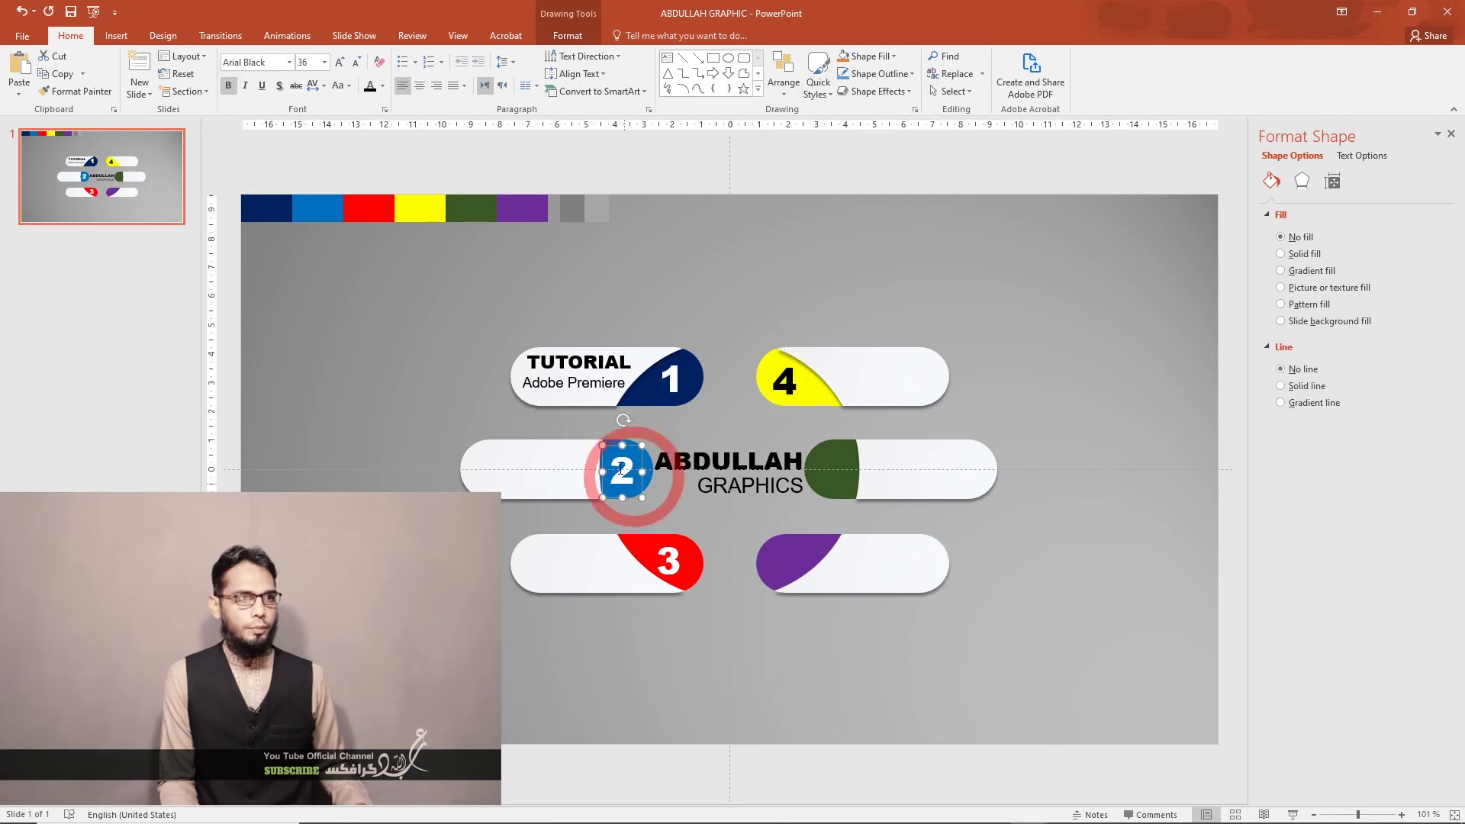
{"action": "left_click_drag", "start_coordinate": [613, 444], "coordinate": [819, 439]}
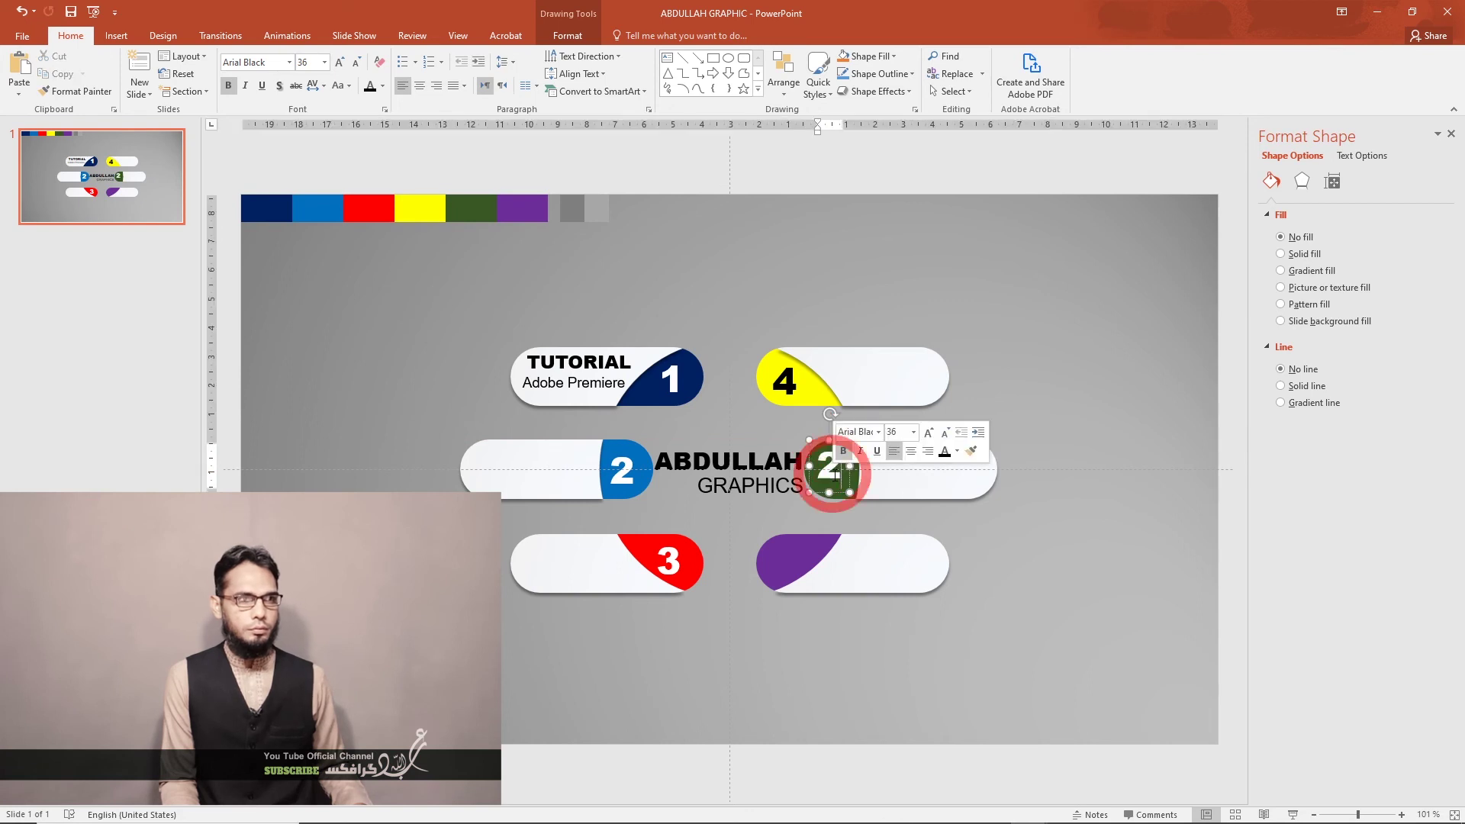
{"action": "double_click", "coordinate": [829, 473]}
{"action": "type", "text": "5"}
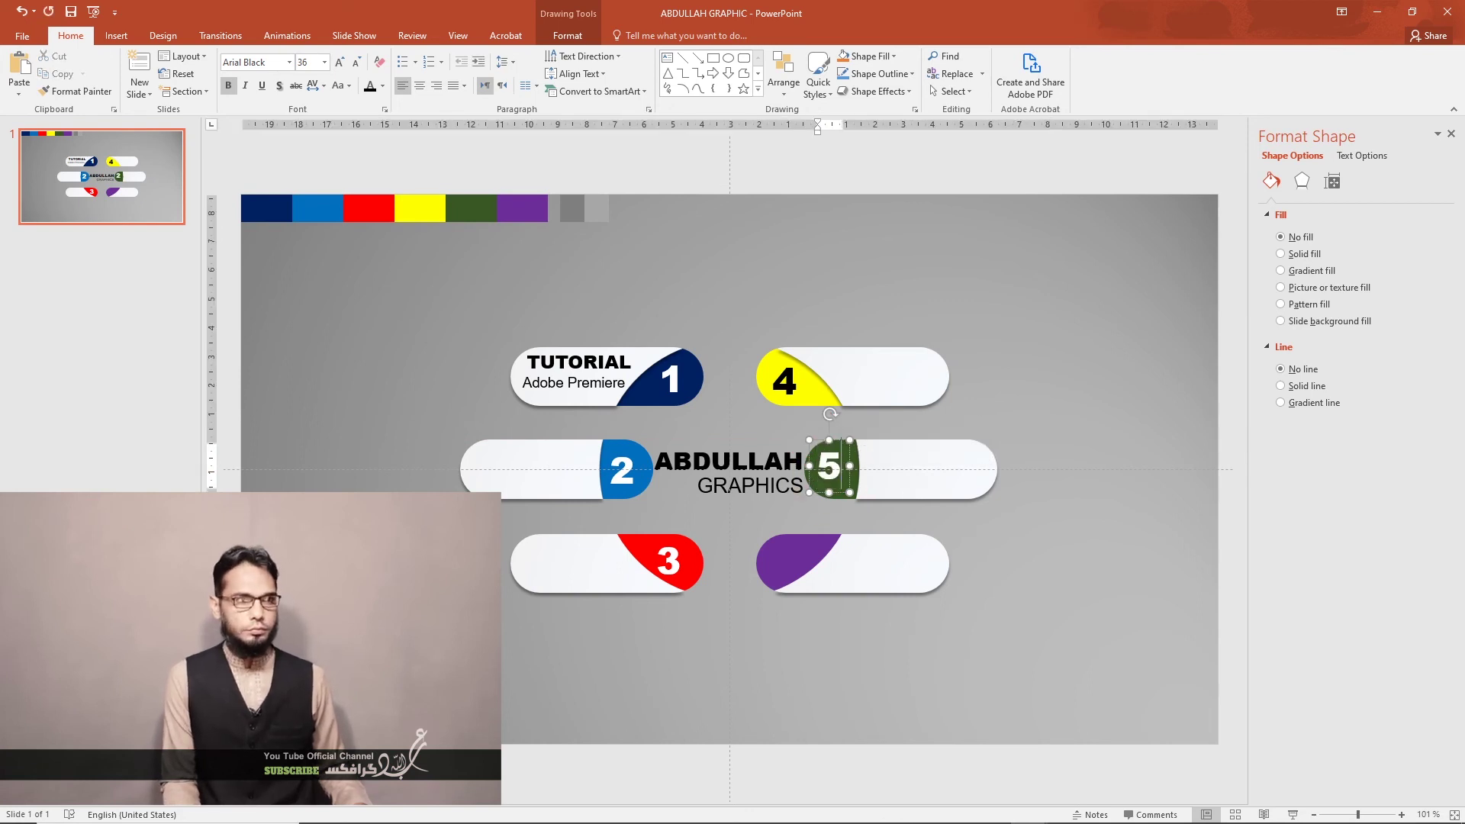
{"action": "left_click_drag", "start_coordinate": [821, 441], "coordinate": [826, 446]}
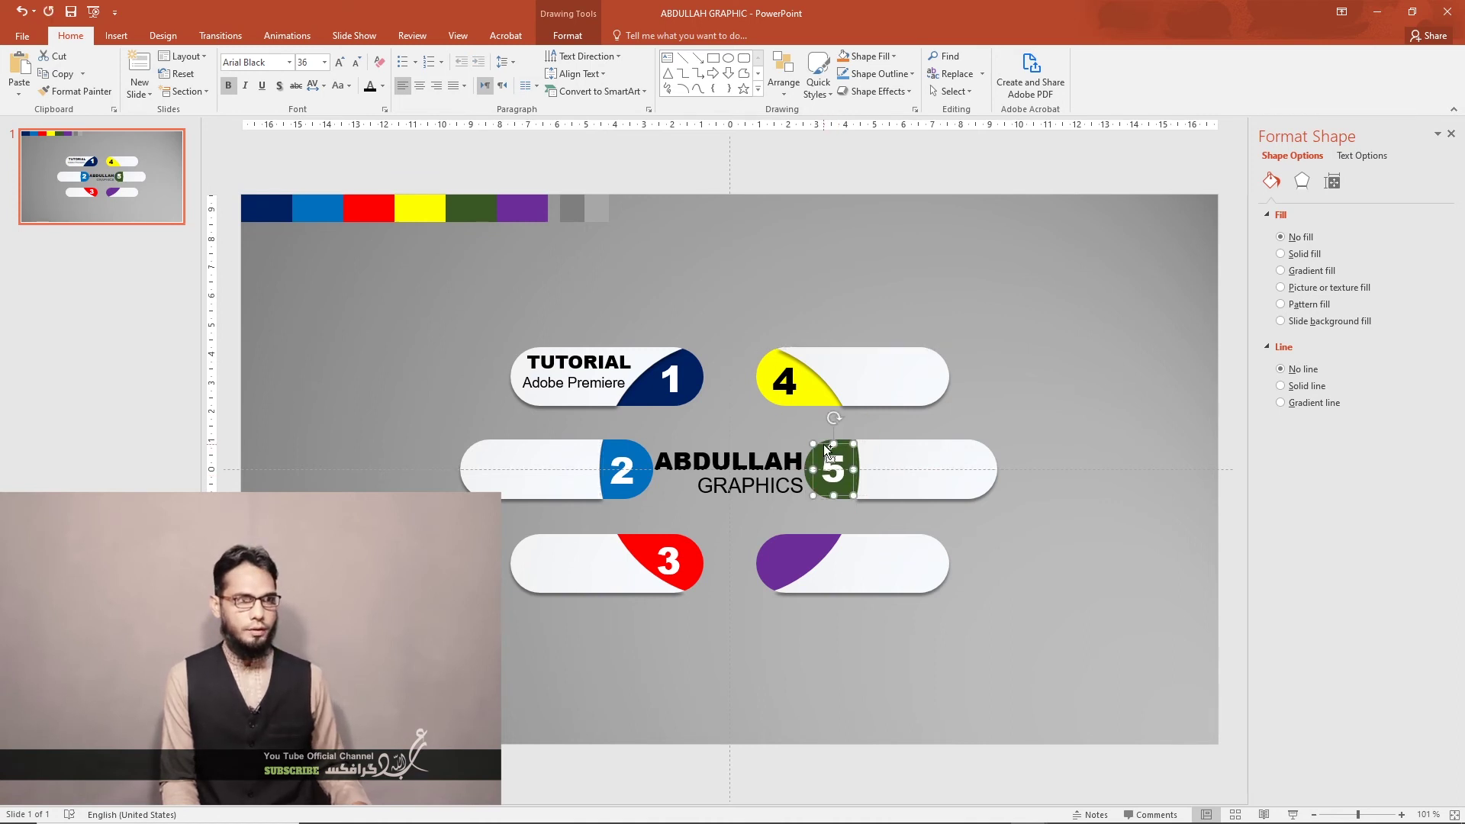
{"action": "left_click_drag", "start_coordinate": [825, 446], "coordinate": [775, 535]}
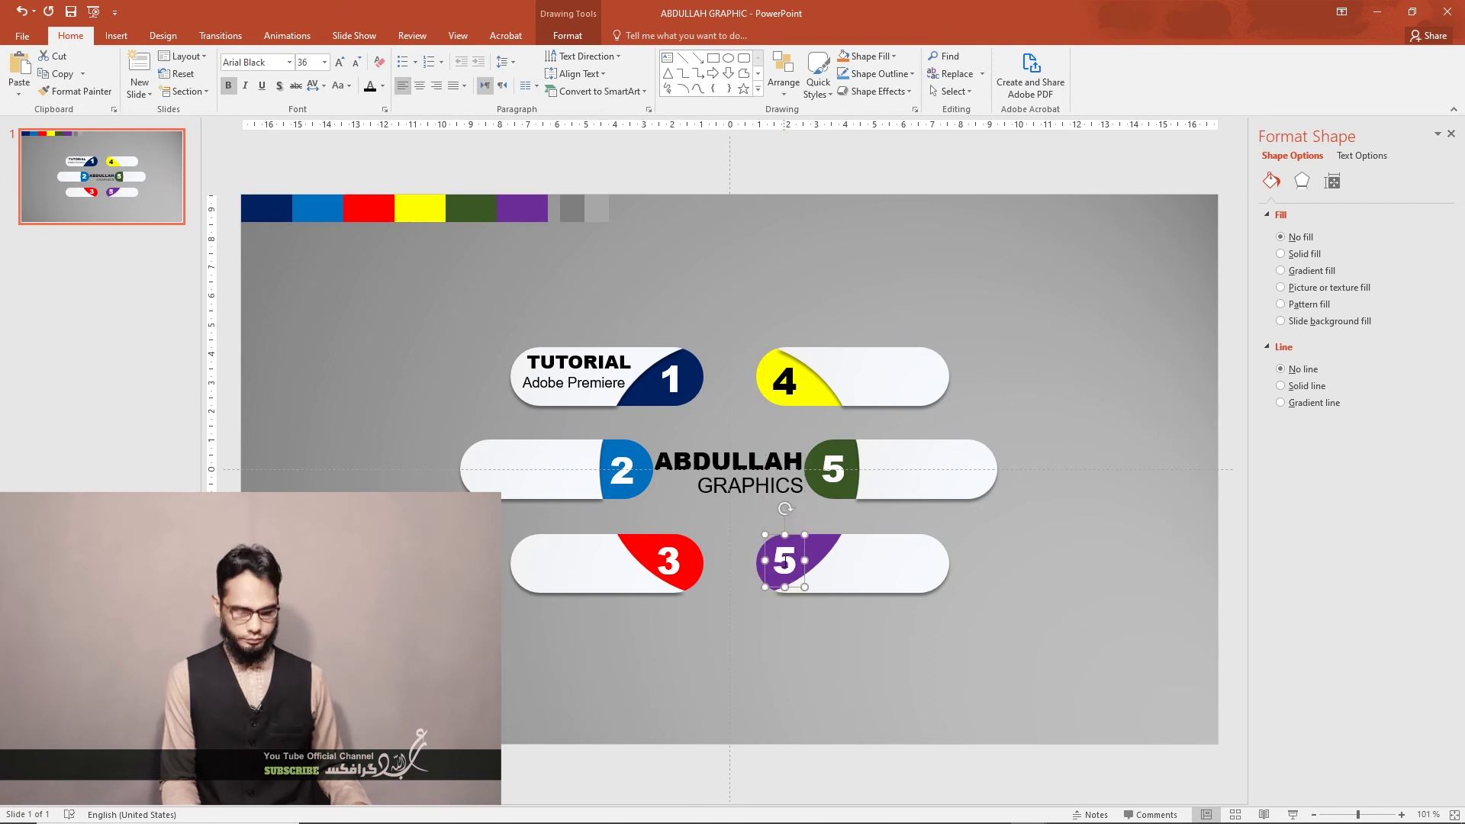
{"action": "double_click", "coordinate": [784, 562]}
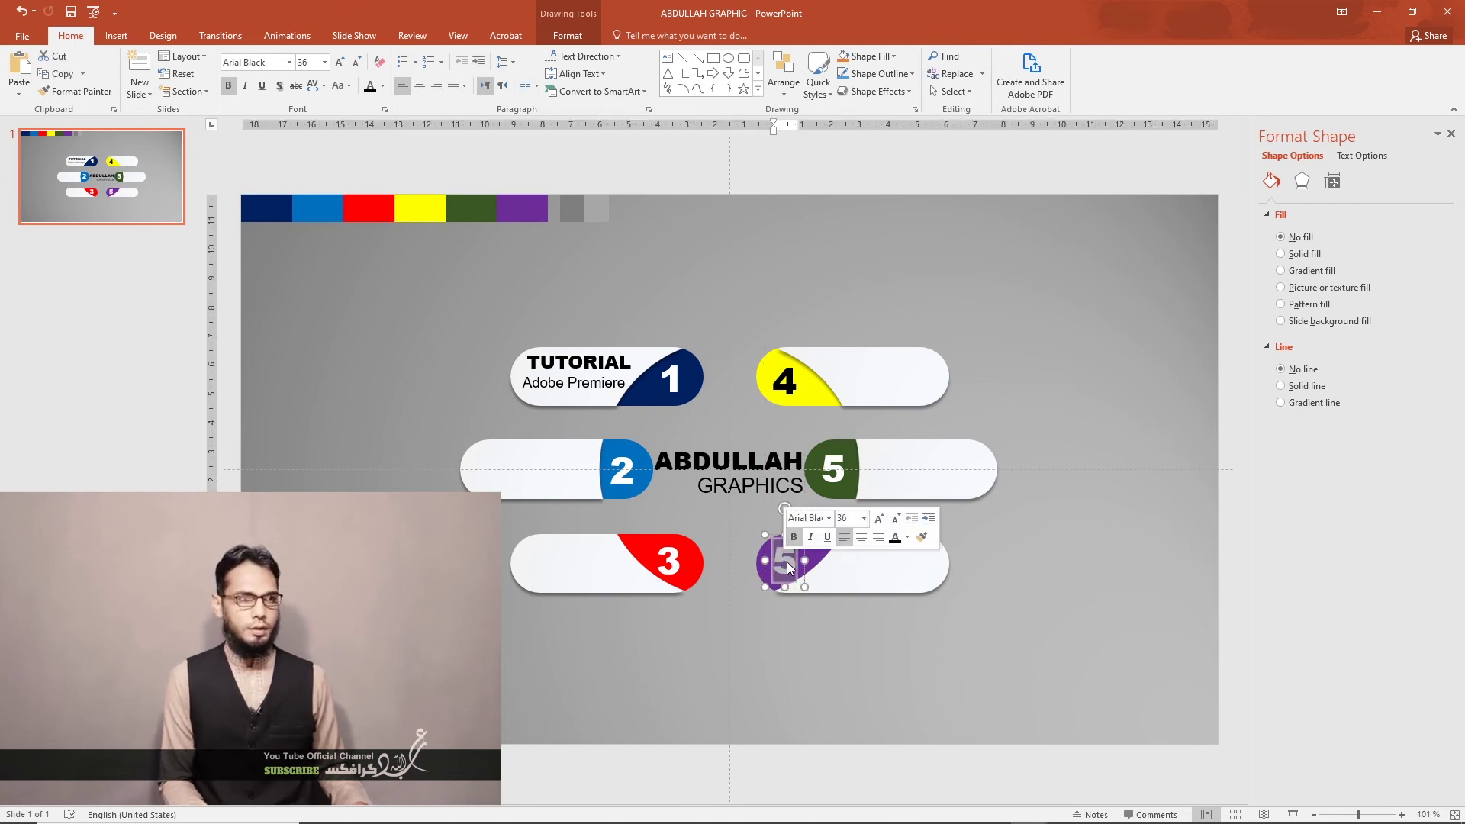
{"action": "type", "text": "6"}
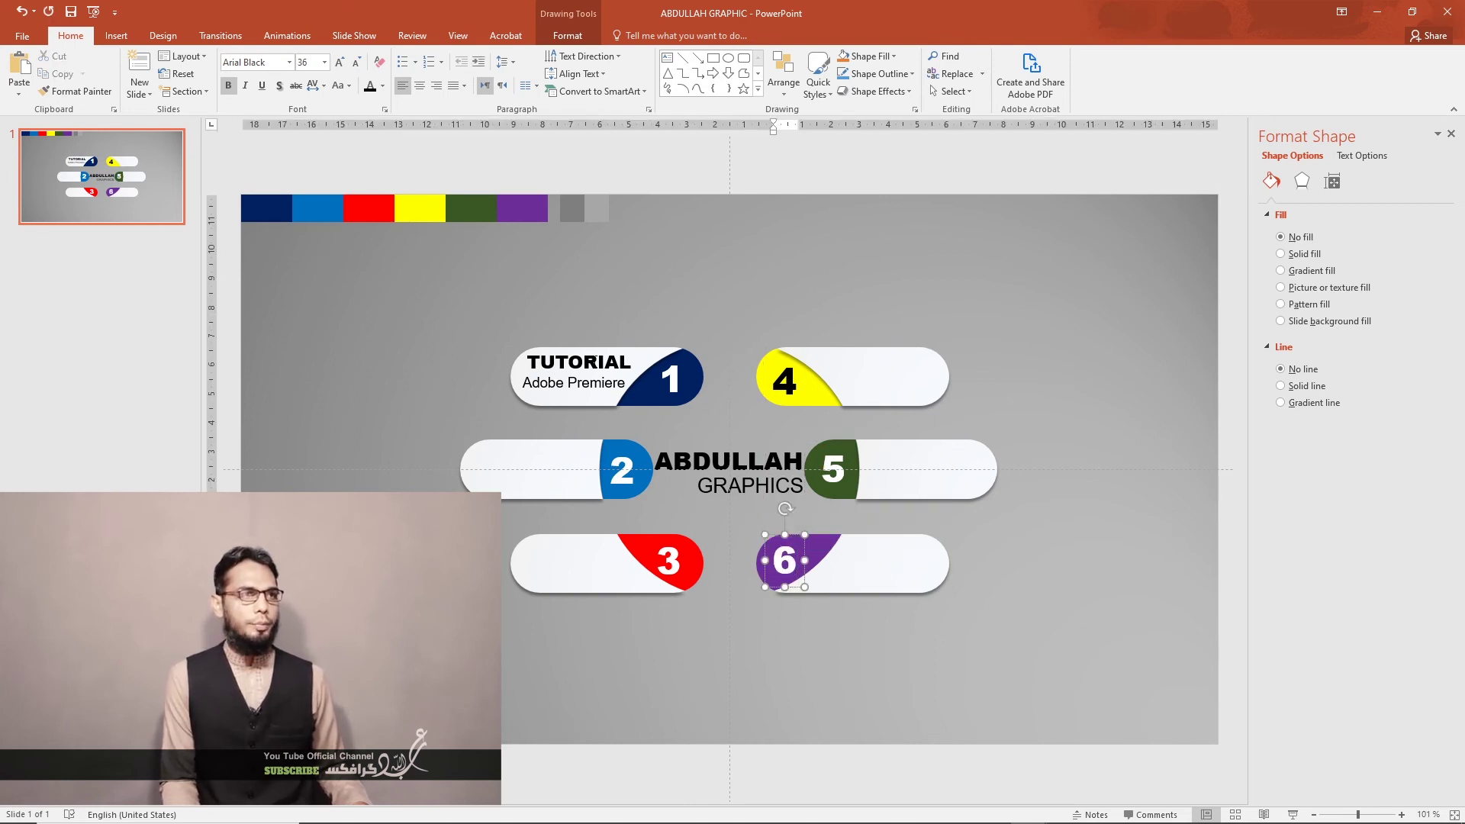
{"action": "left_click", "coordinate": [555, 360]}
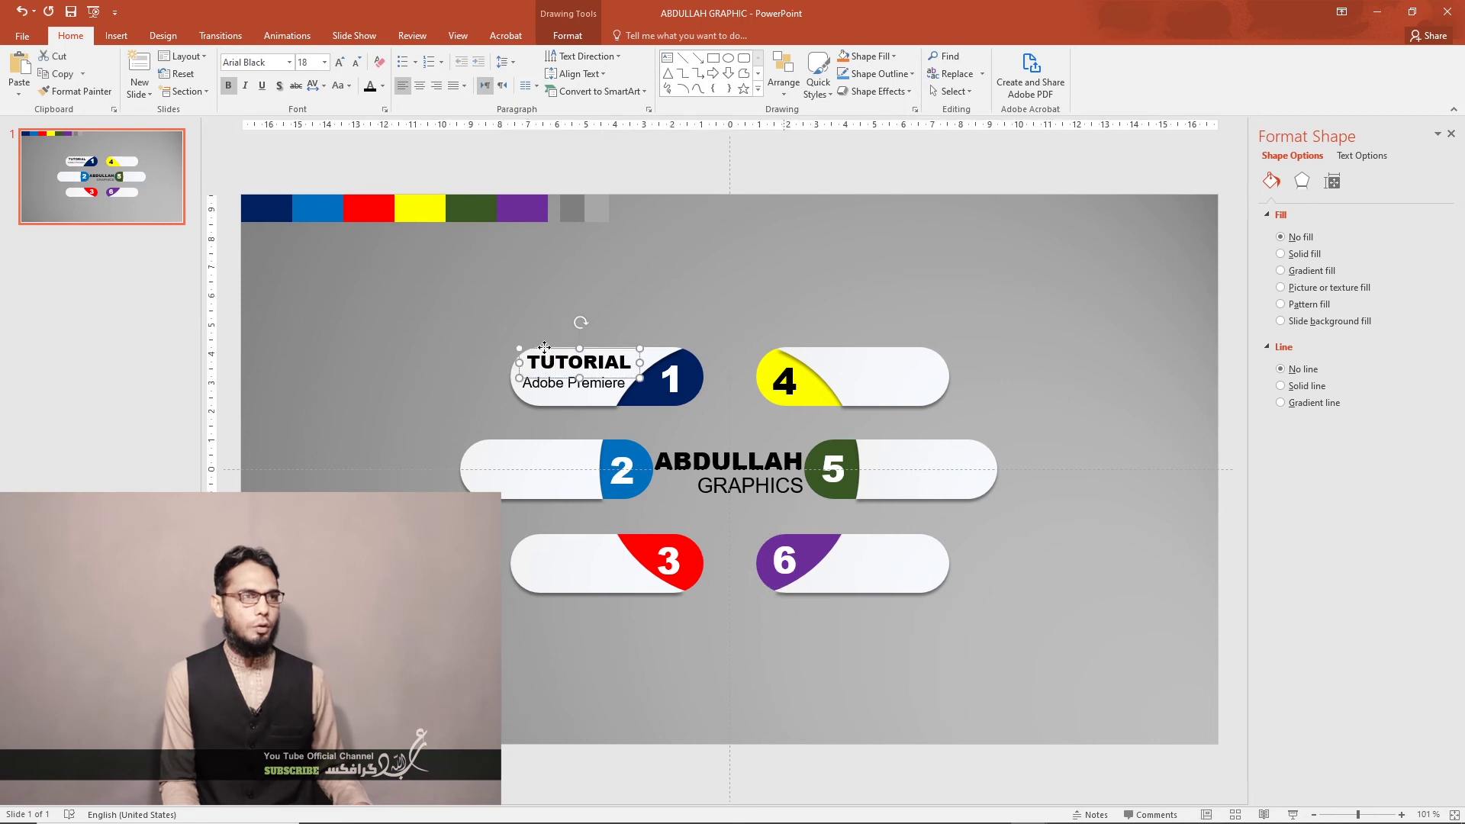
Duplicate pill 1's TUTORIAL heading and Adobe Premiere subtitle onto the other pills
{"action": "left_click_drag", "start_coordinate": [545, 349], "coordinate": [516, 481]}
{"action": "key", "text": "ctrl+z"}
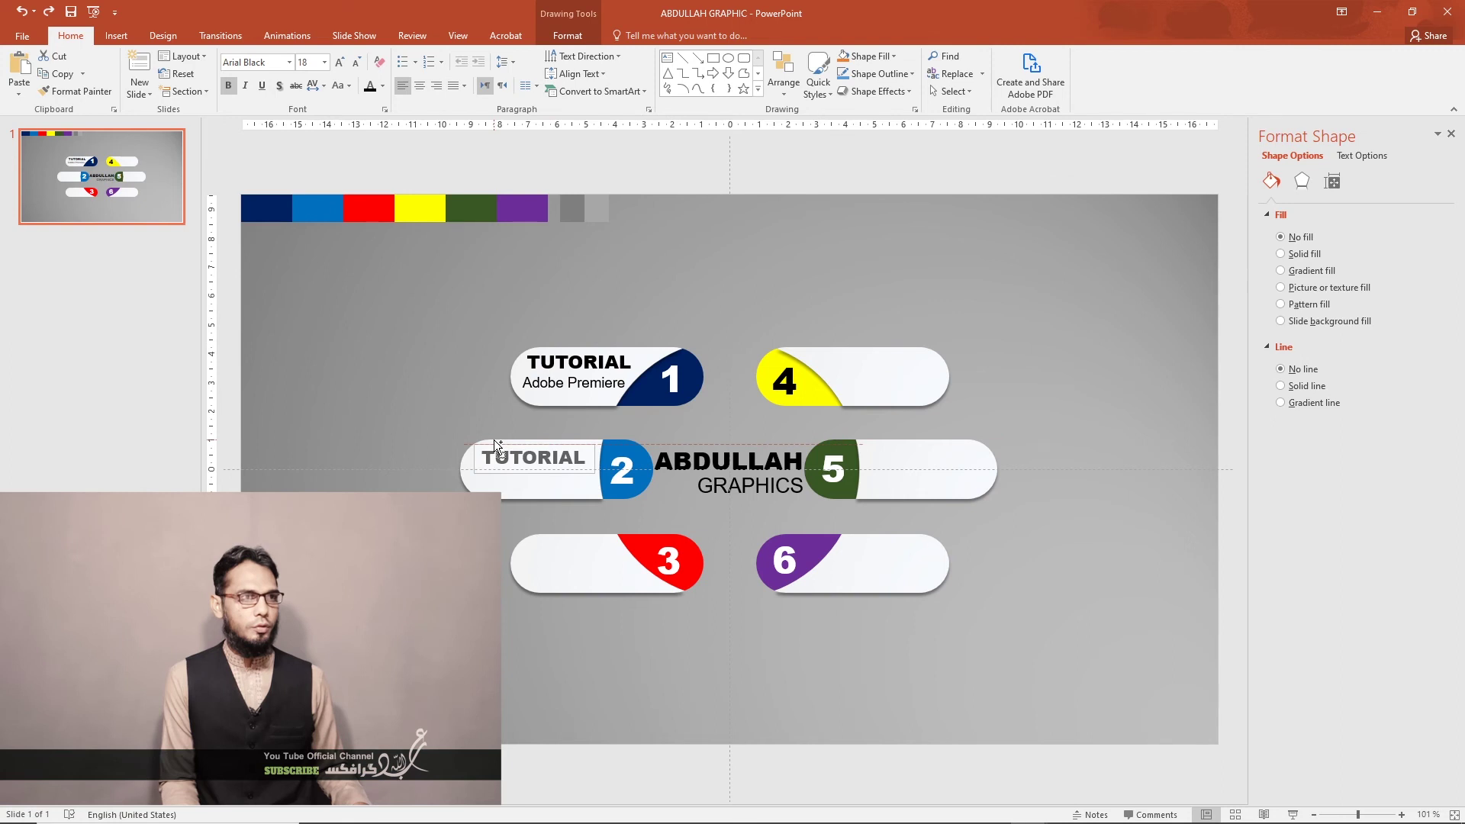
{"action": "mouse_move", "coordinate": [500, 442]}
{"action": "left_mouse_down", "text": "ctrl"}
{"action": "mouse_move", "coordinate": [549, 543]}
{"action": "mouse_move", "coordinate": [848, 350]}
{"action": "mouse_move", "coordinate": [895, 437]}
{"action": "mouse_move", "coordinate": [861, 539]}
{"action": "left_mouse_up", "text": "ctrl"}
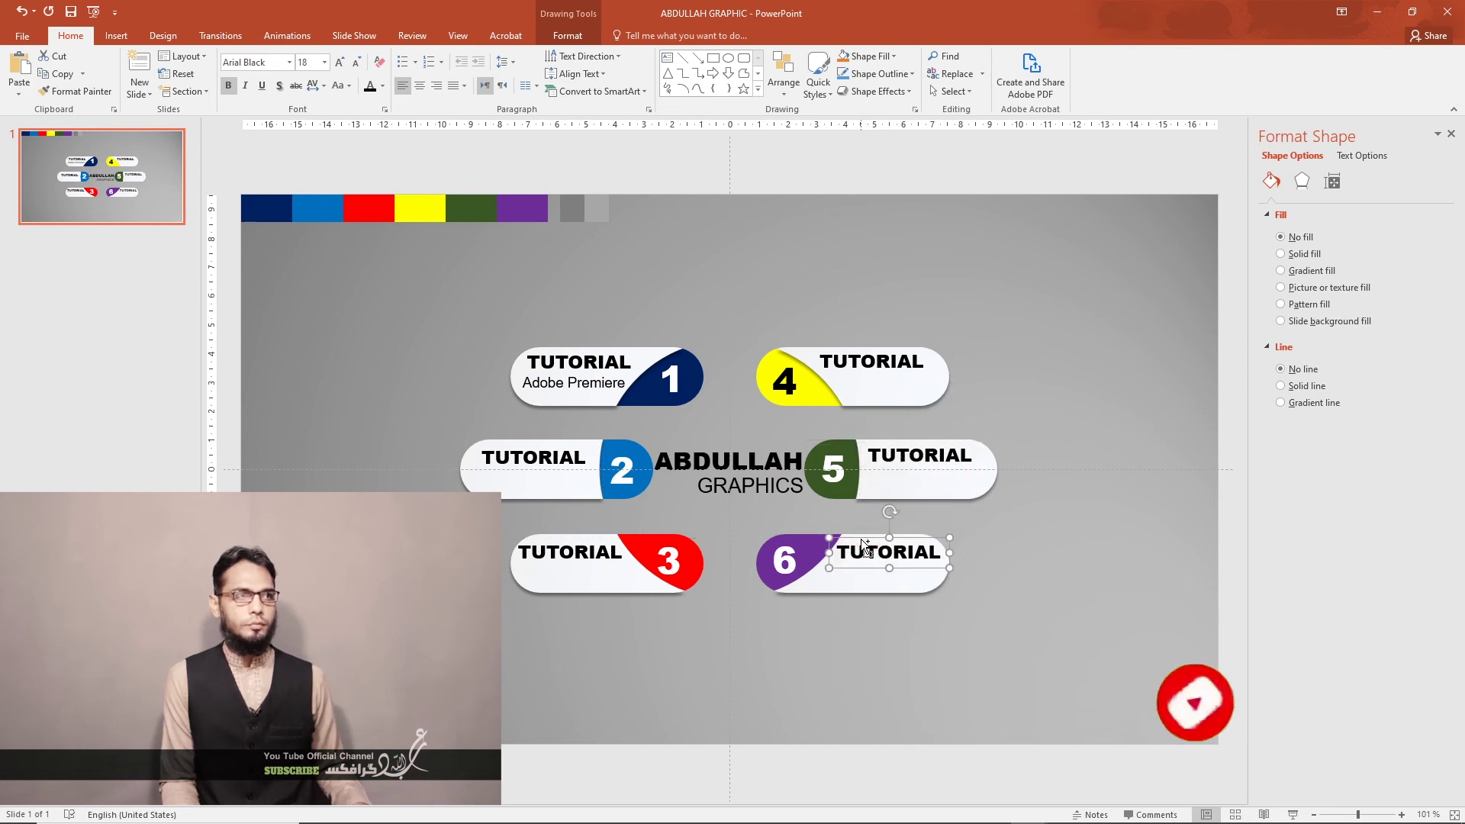
{"action": "left_click", "coordinate": [563, 392]}
{"action": "left_click_drag", "start_coordinate": [532, 376], "coordinate": [500, 468], "text": "ctrl"}
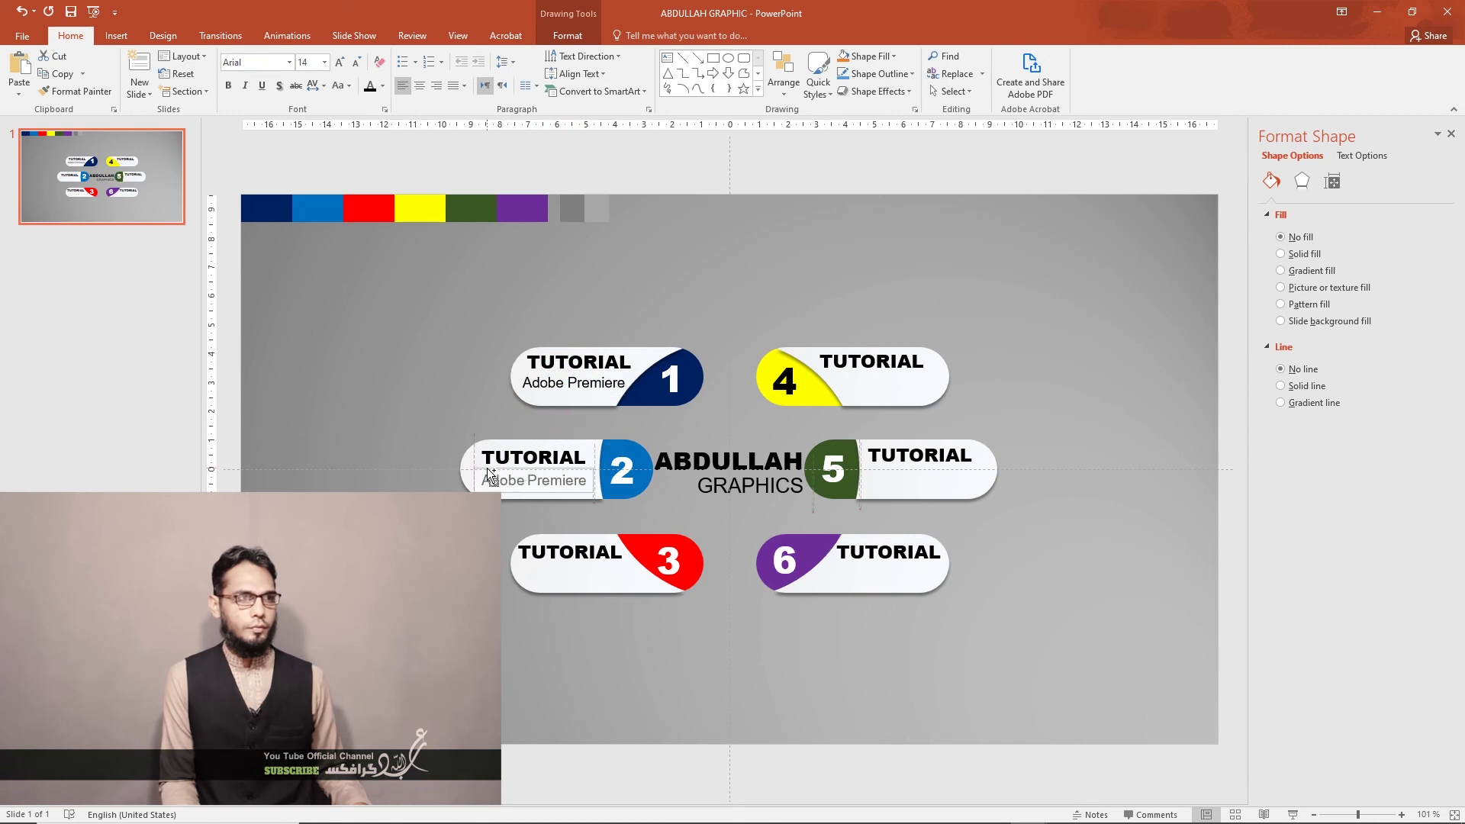
{"action": "mouse_move", "coordinate": [497, 471]}
{"action": "left_mouse_down", "text": "ctrl"}
{"action": "mouse_move", "coordinate": [542, 562]}
{"action": "mouse_move", "coordinate": [870, 378]}
{"action": "mouse_move", "coordinate": [903, 471]}
{"action": "mouse_move", "coordinate": [870, 577]}
{"action": "left_mouse_up", "text": "ctrl"}
{"action": "double_click", "coordinate": [591, 383]}
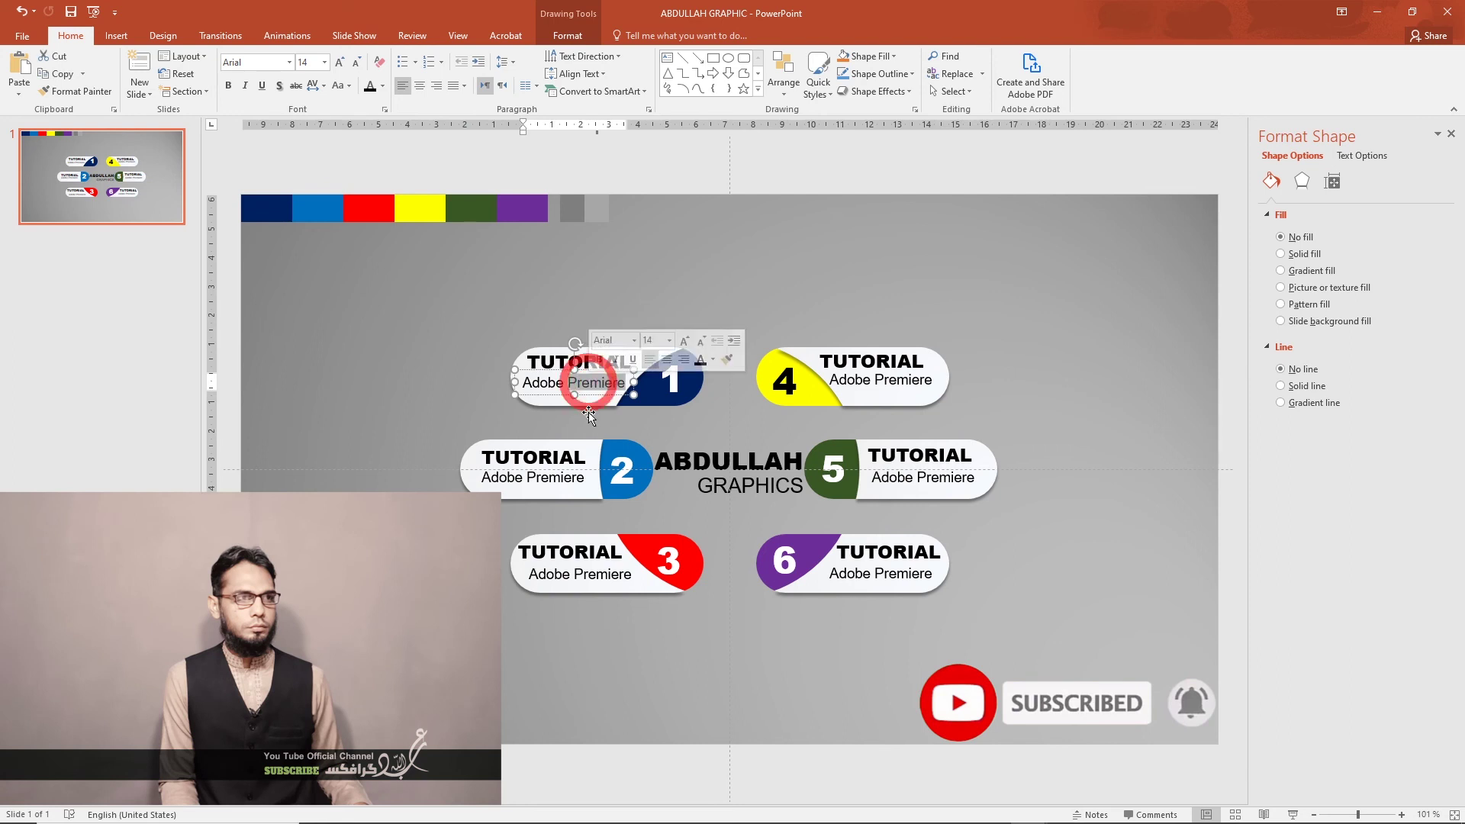
Rename pill 2's subtitle to Adobe Photoshop and pill 3's to Adobe illutrator
{"action": "double_click", "coordinate": [537, 478]}
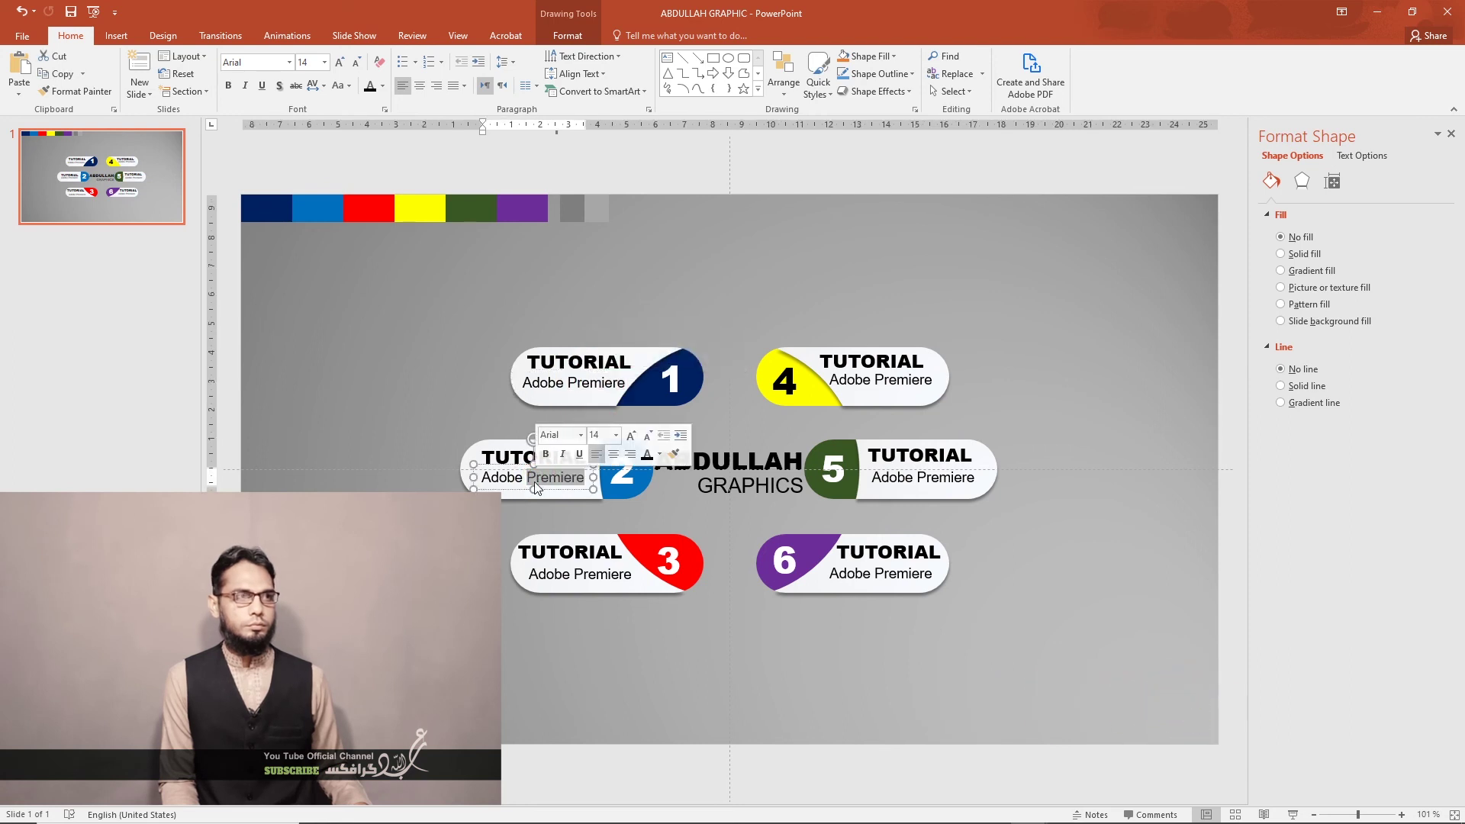
{"action": "left_click", "coordinate": [551, 315]}
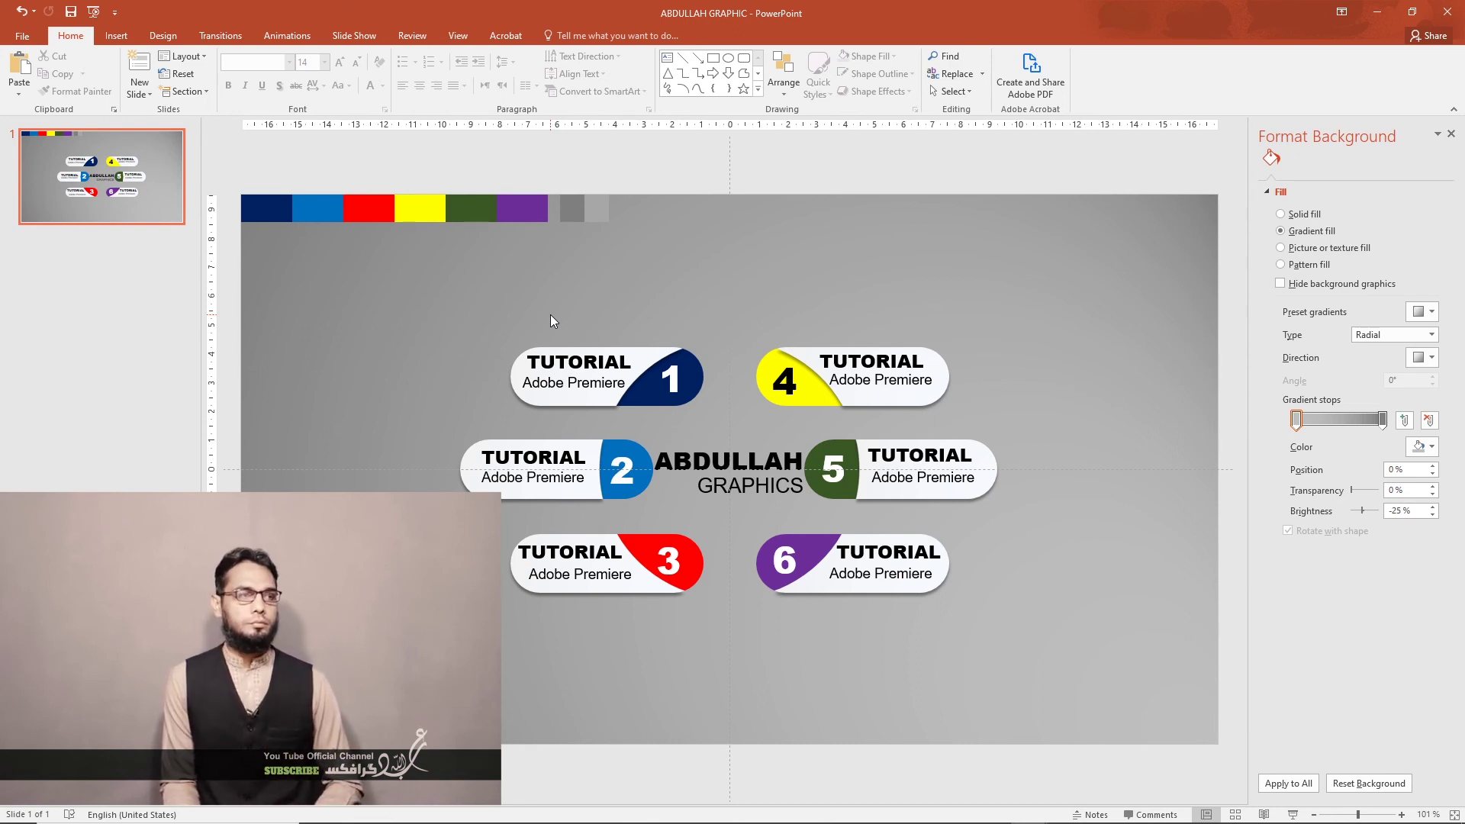
{"action": "left_click", "coordinate": [554, 544]}
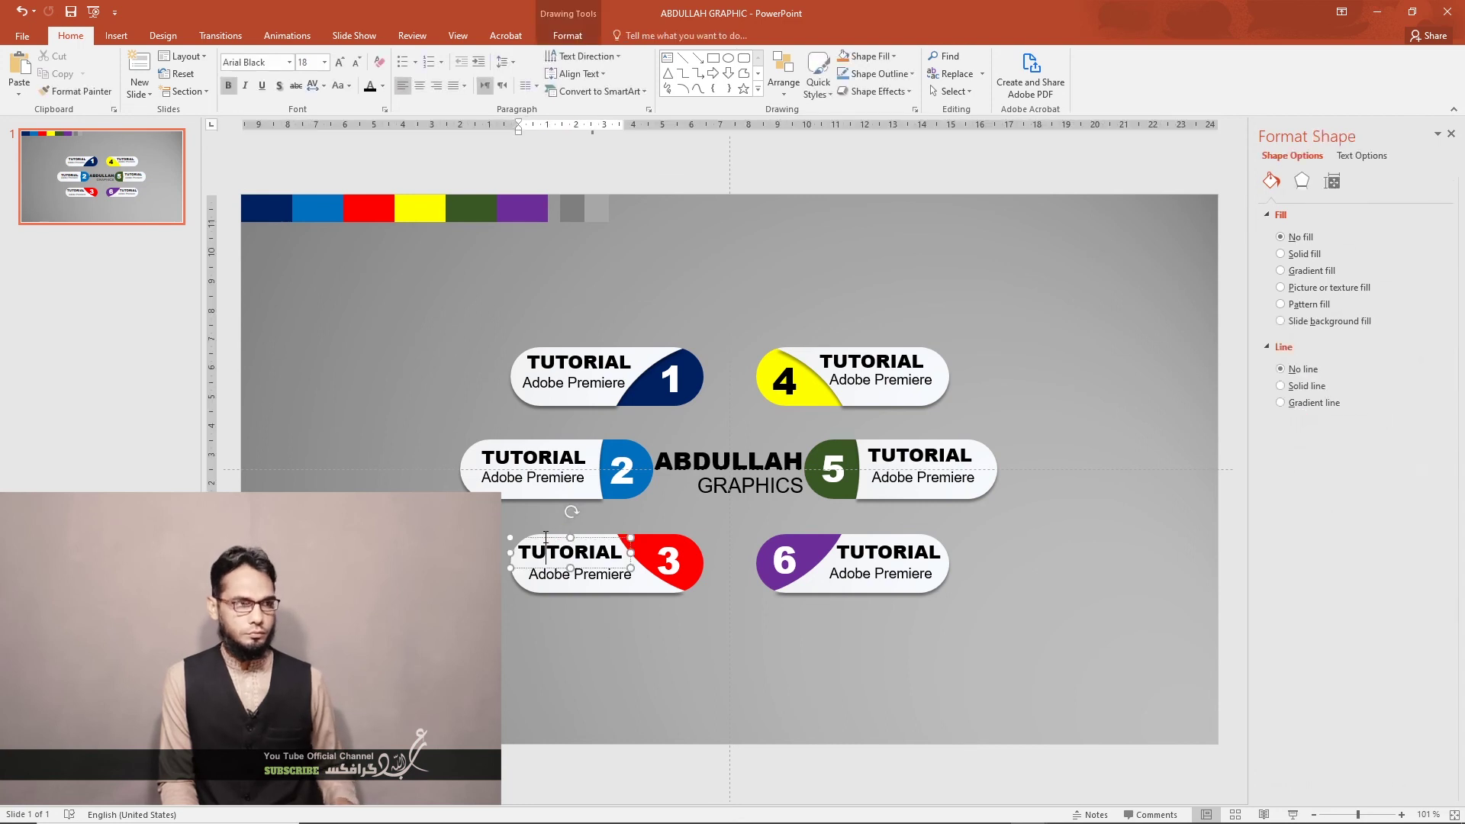
{"action": "key", "text": "Escape"}
{"action": "left_click", "coordinate": [532, 477]}
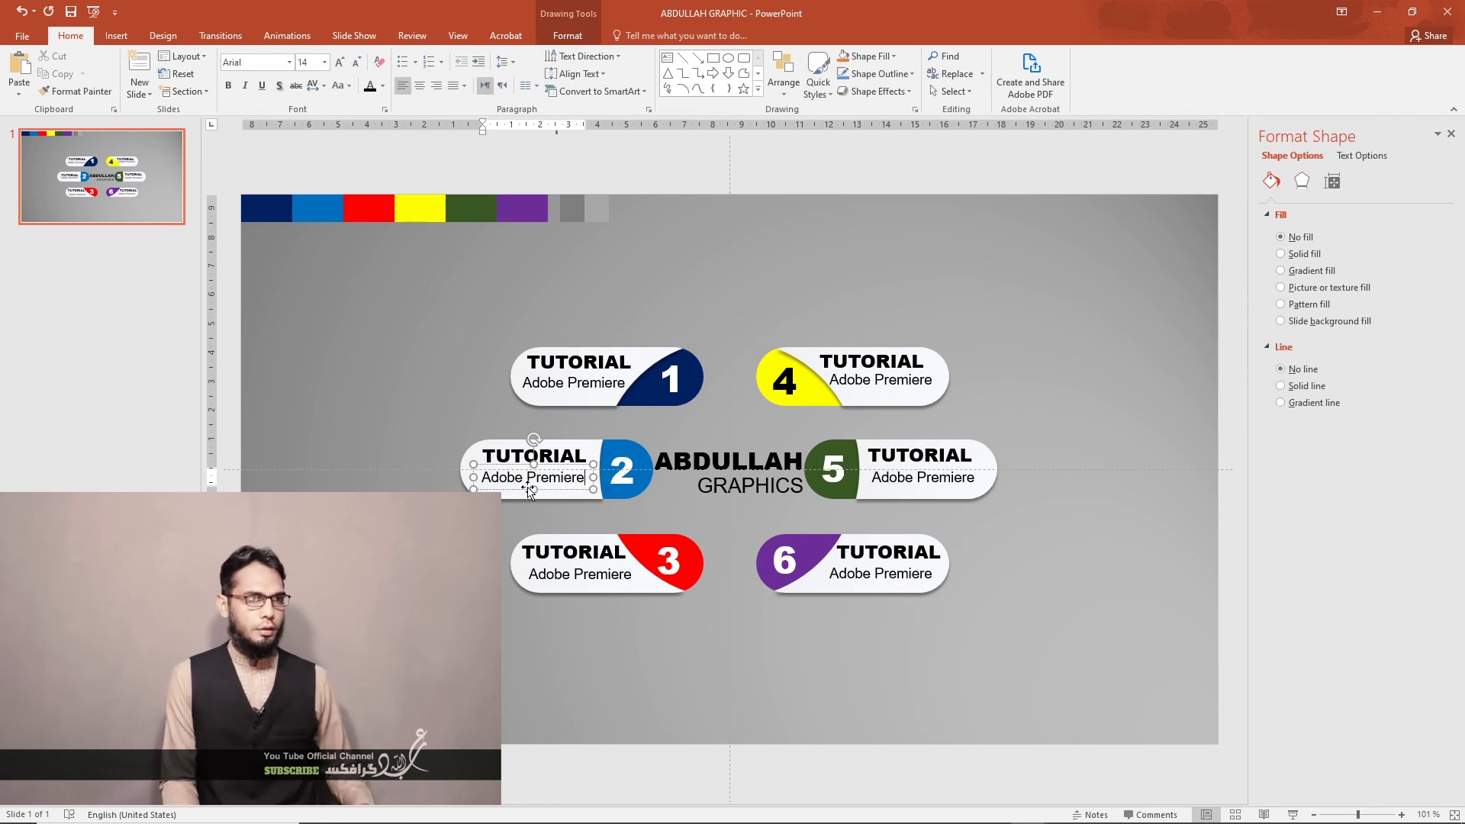
{"action": "left_click_drag", "start_coordinate": [562, 480], "coordinate": [585, 479]}
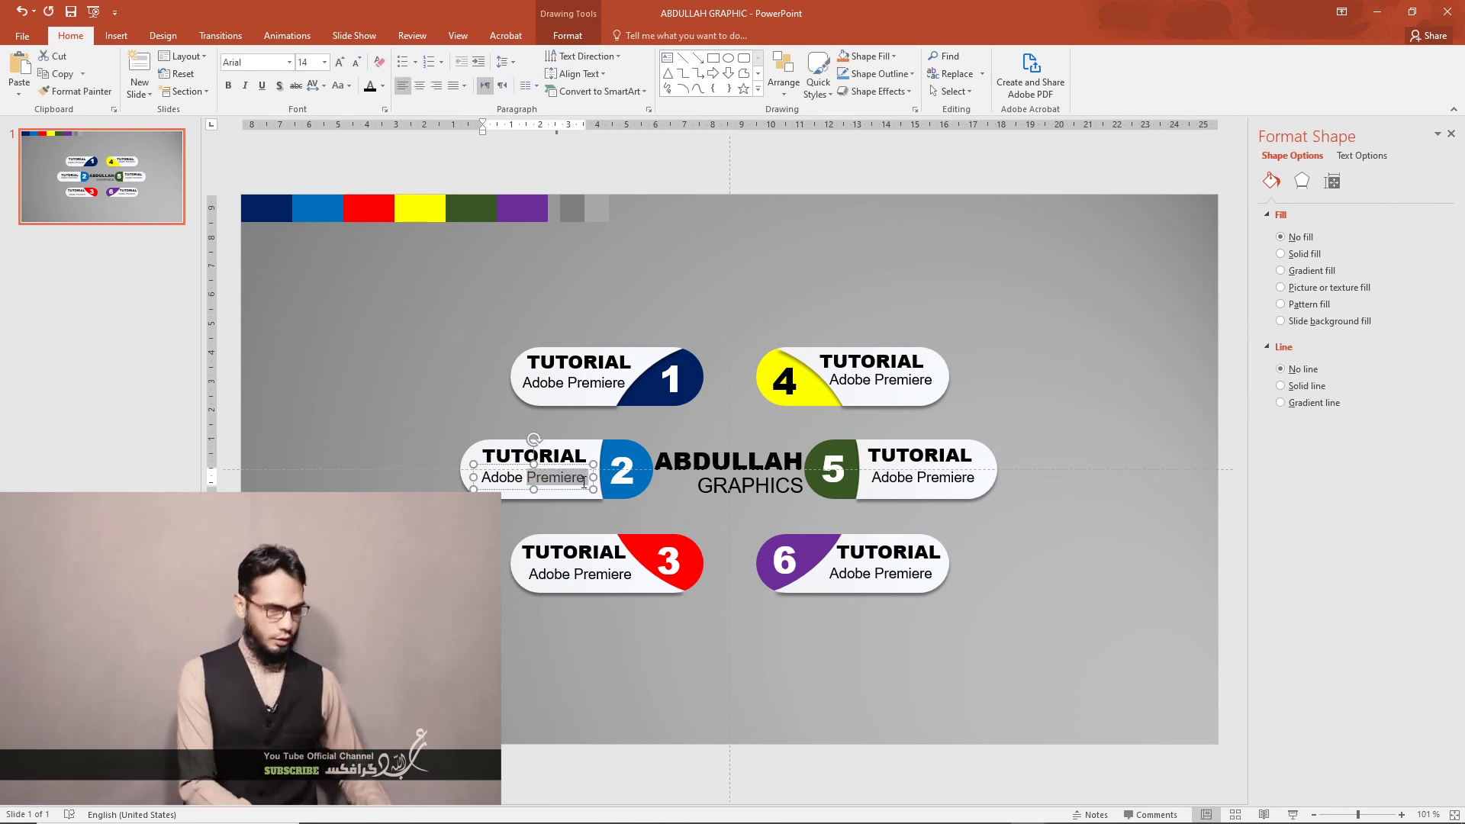
{"action": "type", "text": "Pho"}
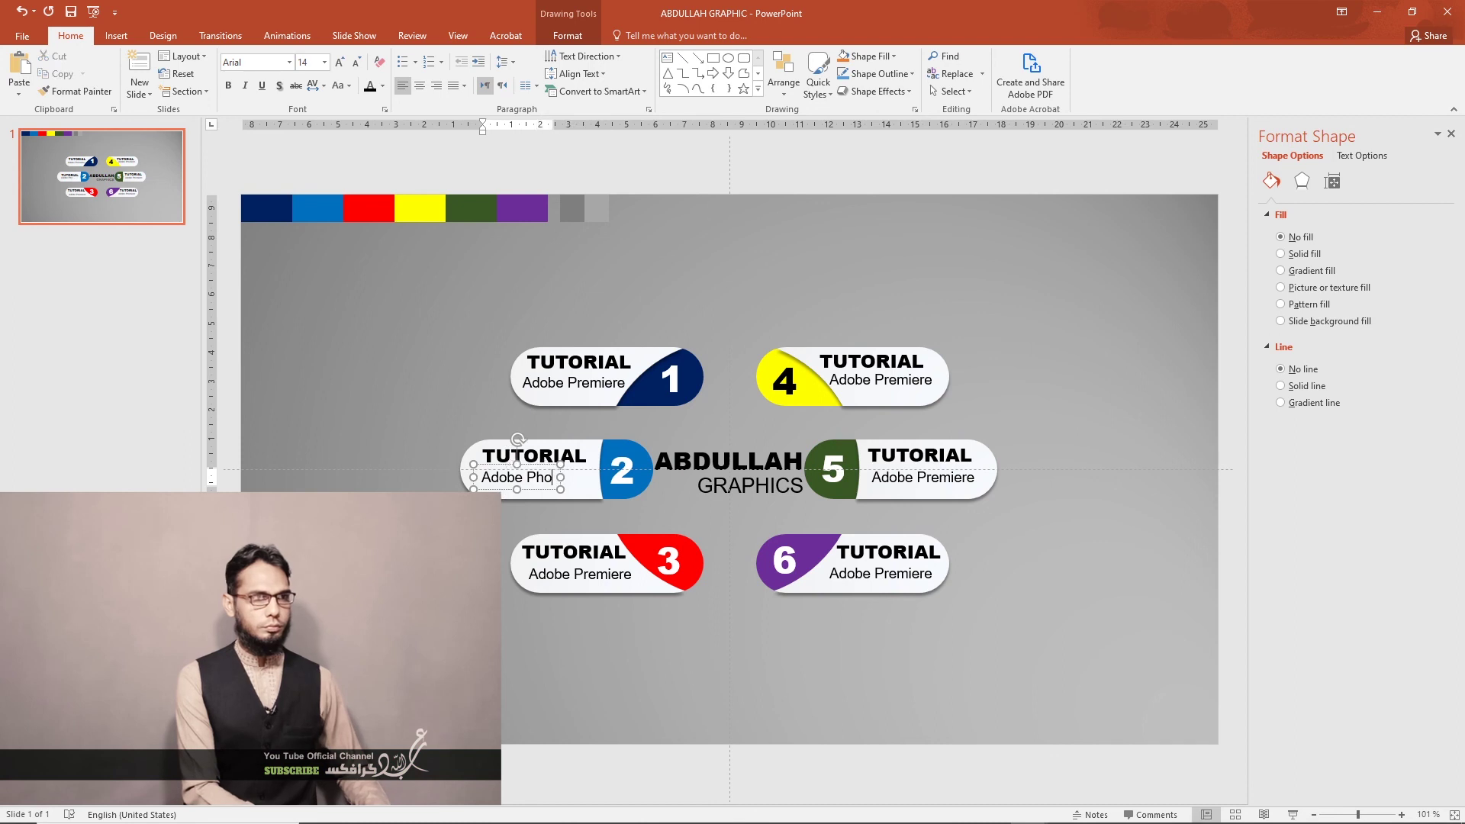
{"action": "type", "text": "toshop"}
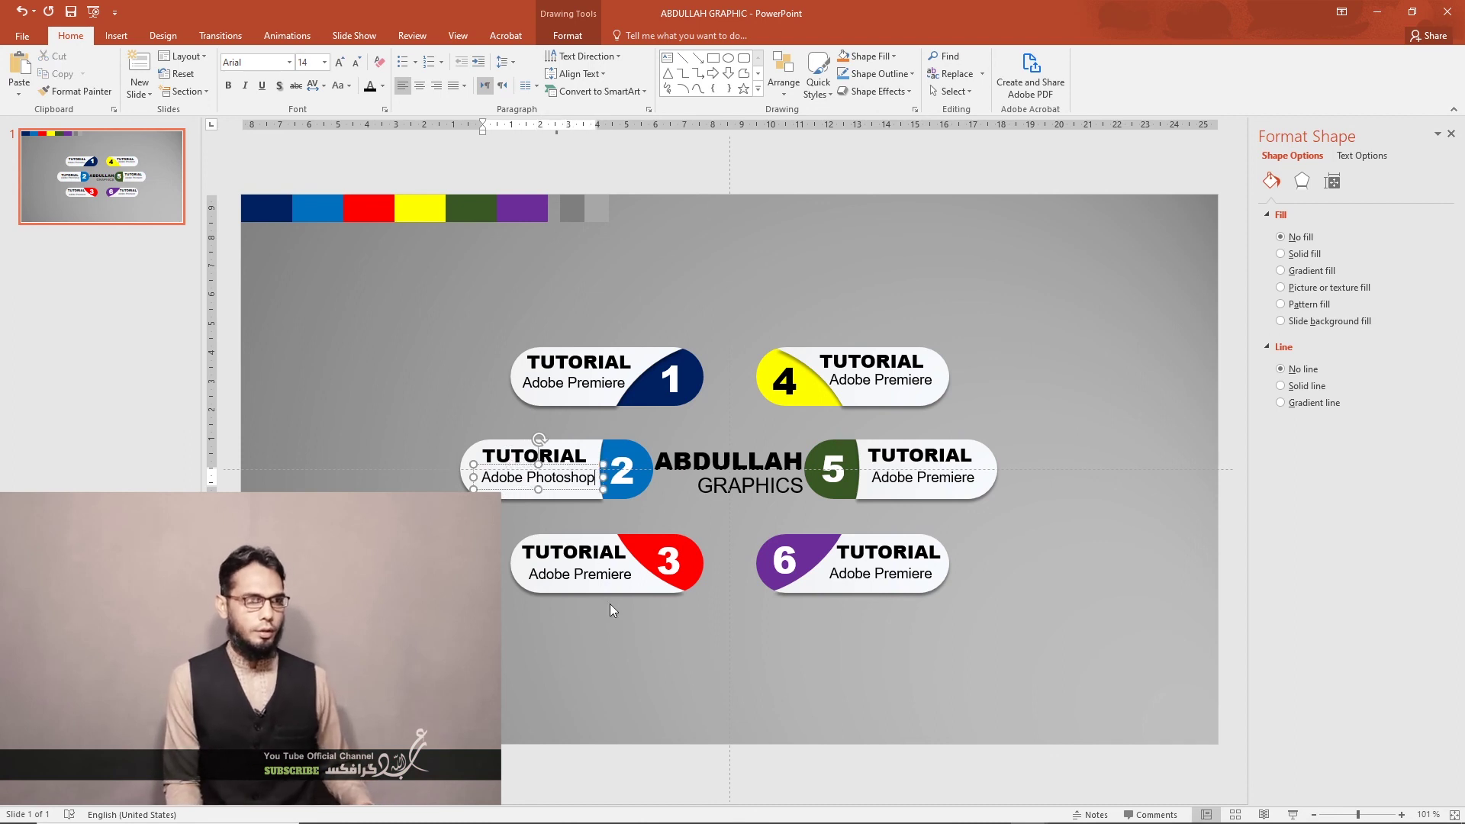
{"action": "double_click", "coordinate": [577, 577]}
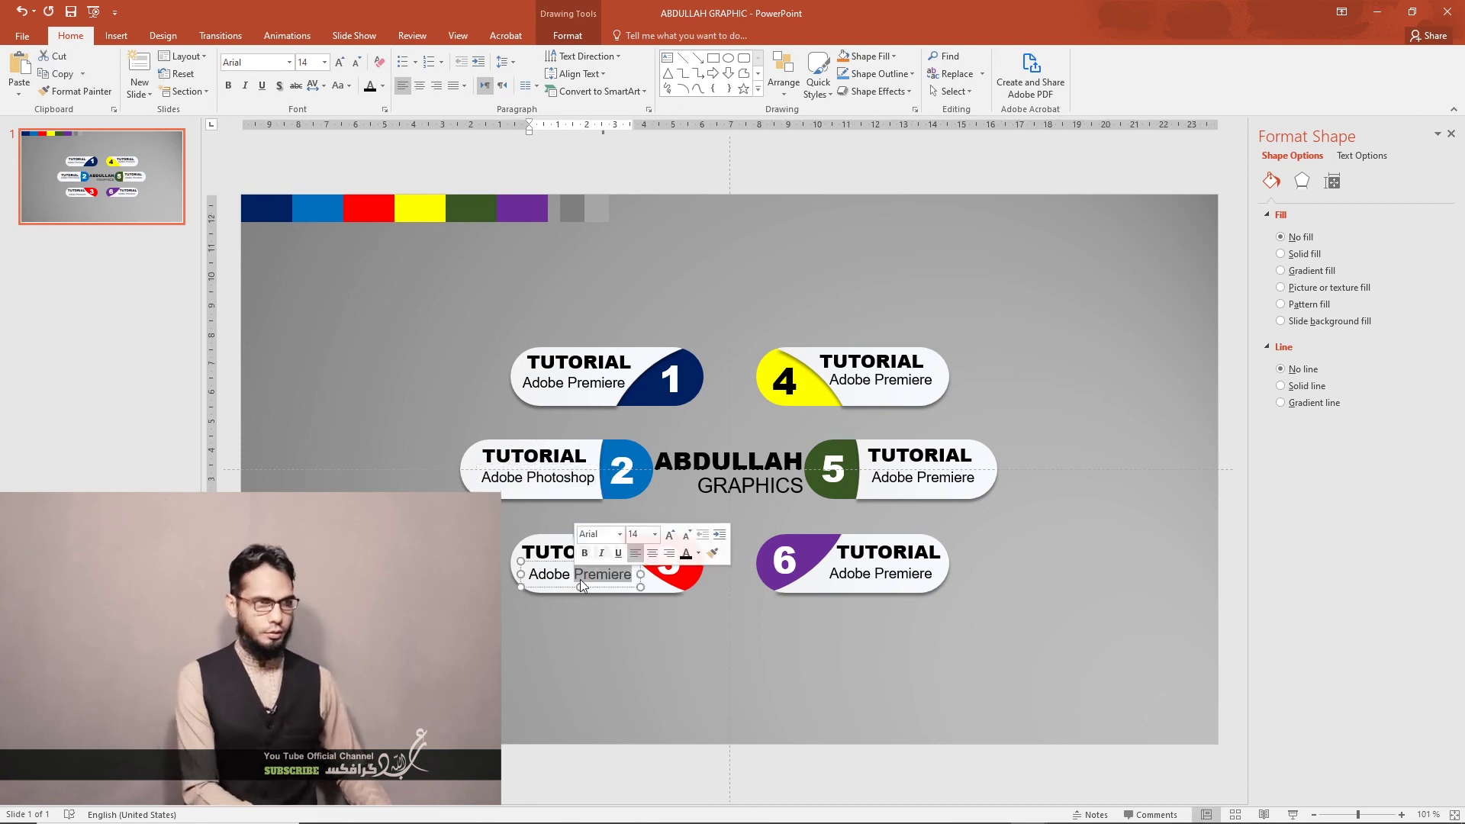
{"action": "key", "text": "BackSpace"}
{"action": "type", "text": "illutrator"}
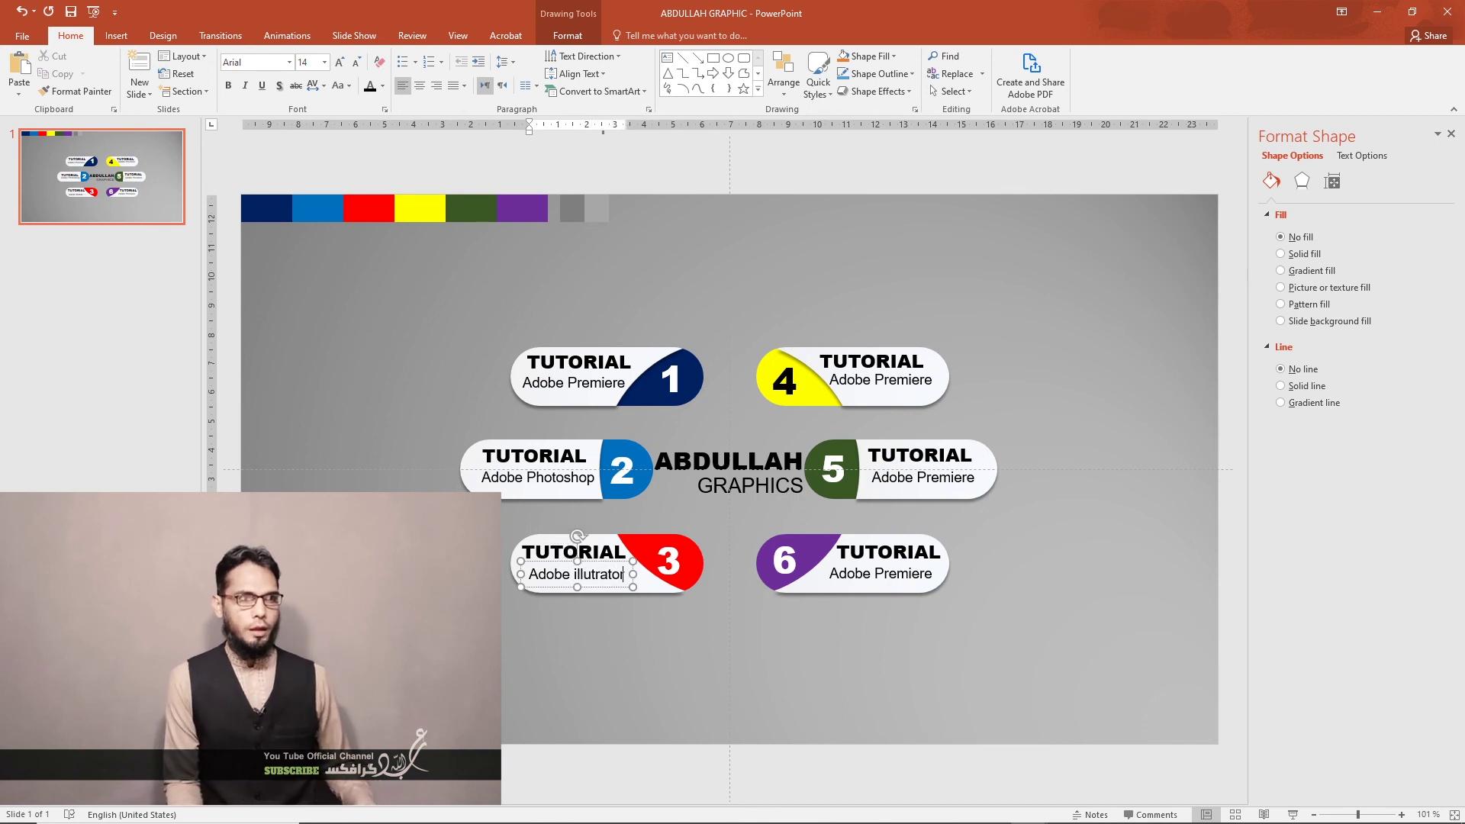
Rename pill 6's subtitle to Adobe Aftereffect and pill 5's to Corel Draw
{"action": "double_click", "coordinate": [877, 573]}
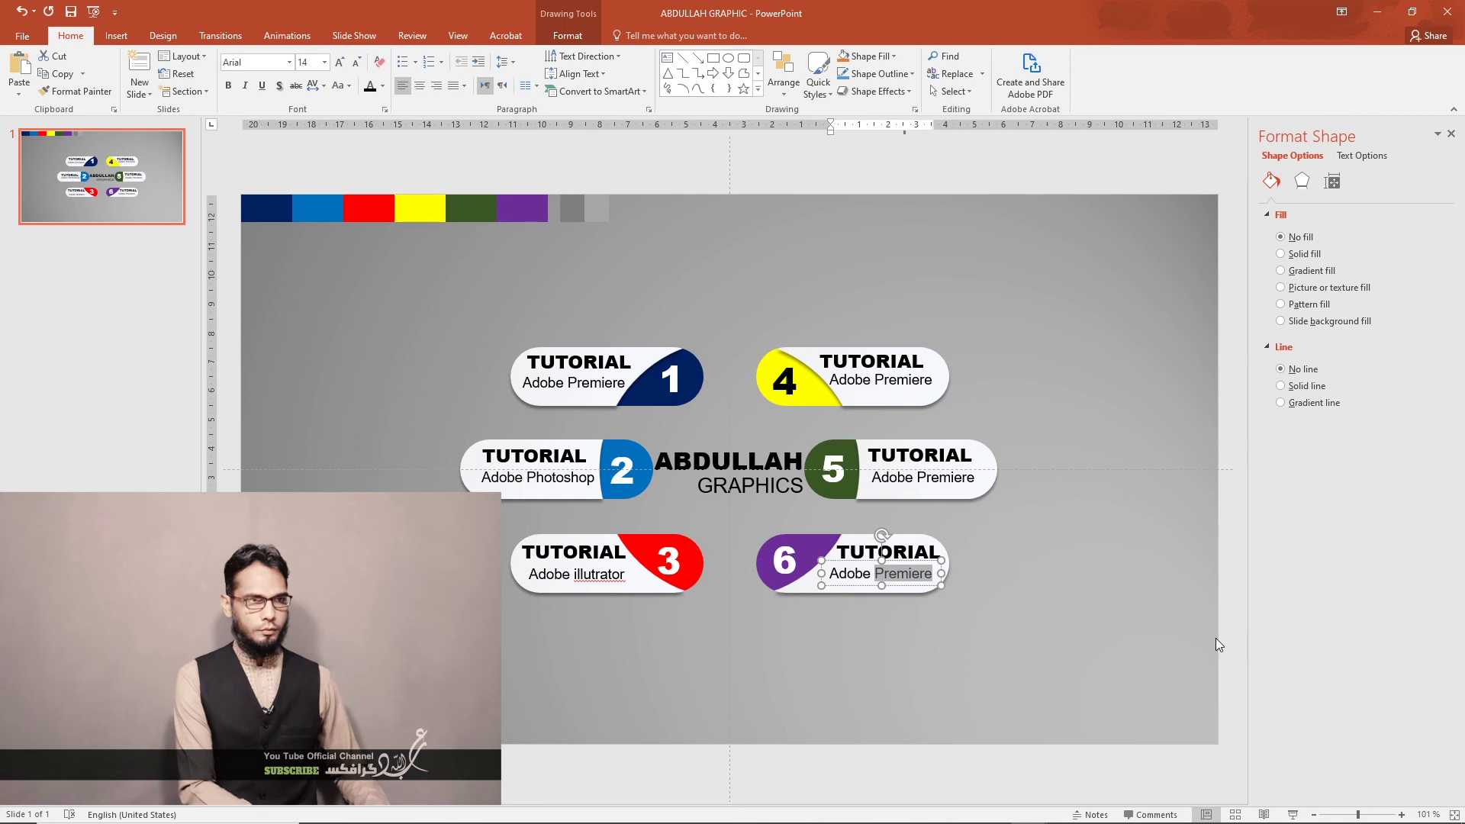
{"action": "key", "text": "BackSpace"}
{"action": "type", "text": "Aftereff"}
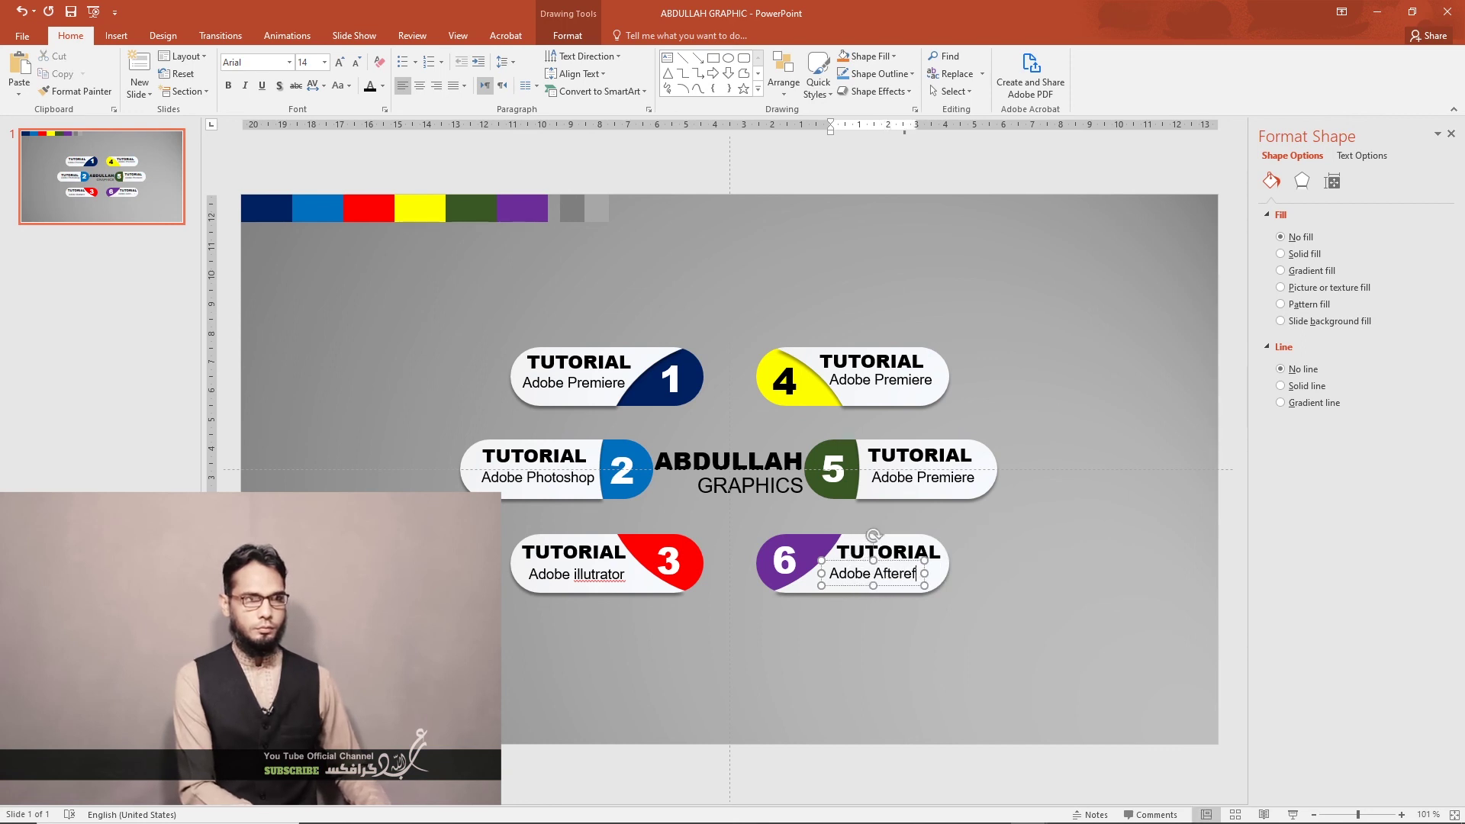
{"action": "type", "text": "ect"}
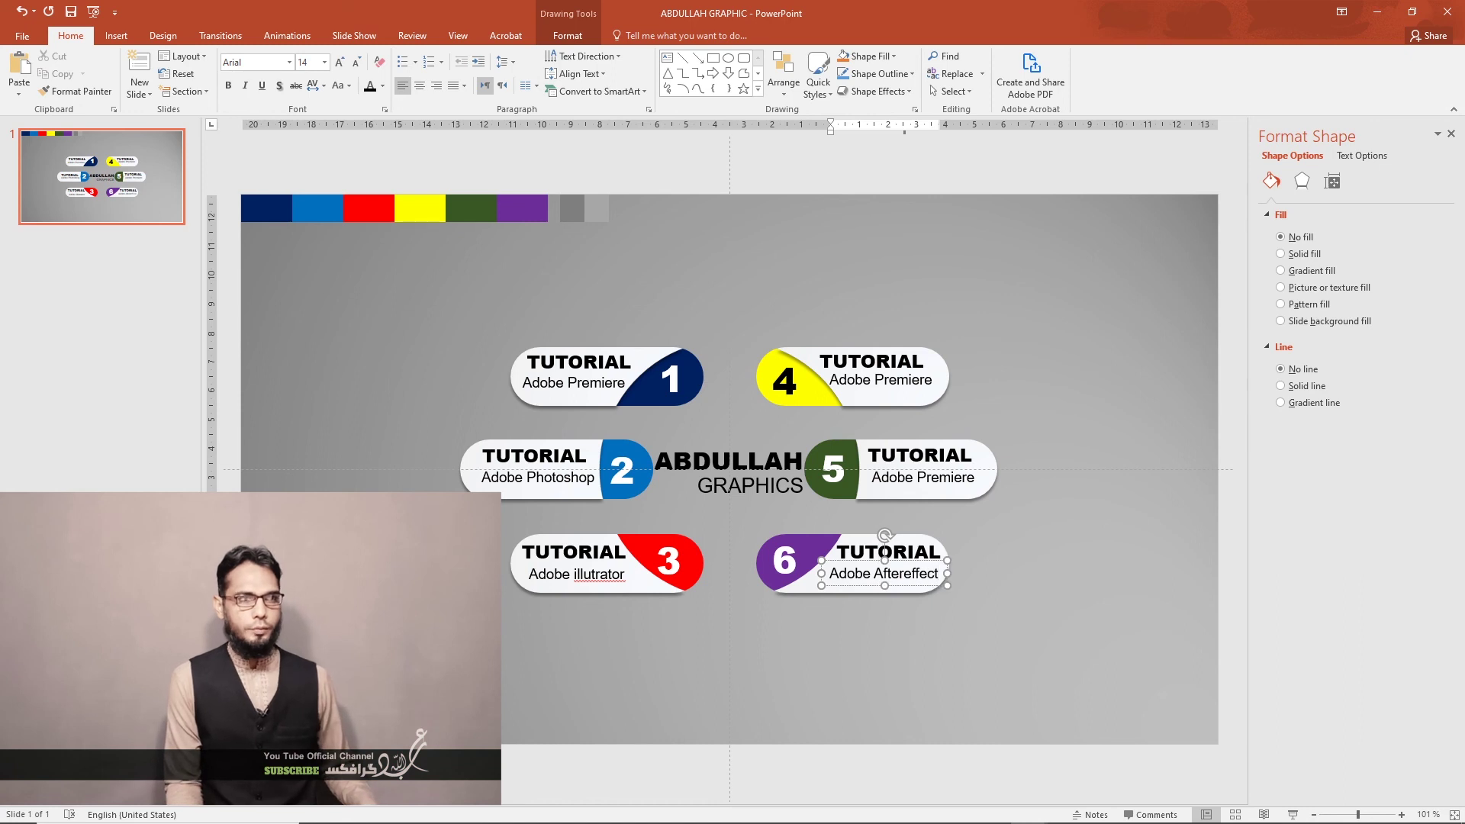
{"action": "triple_click", "coordinate": [898, 477]}
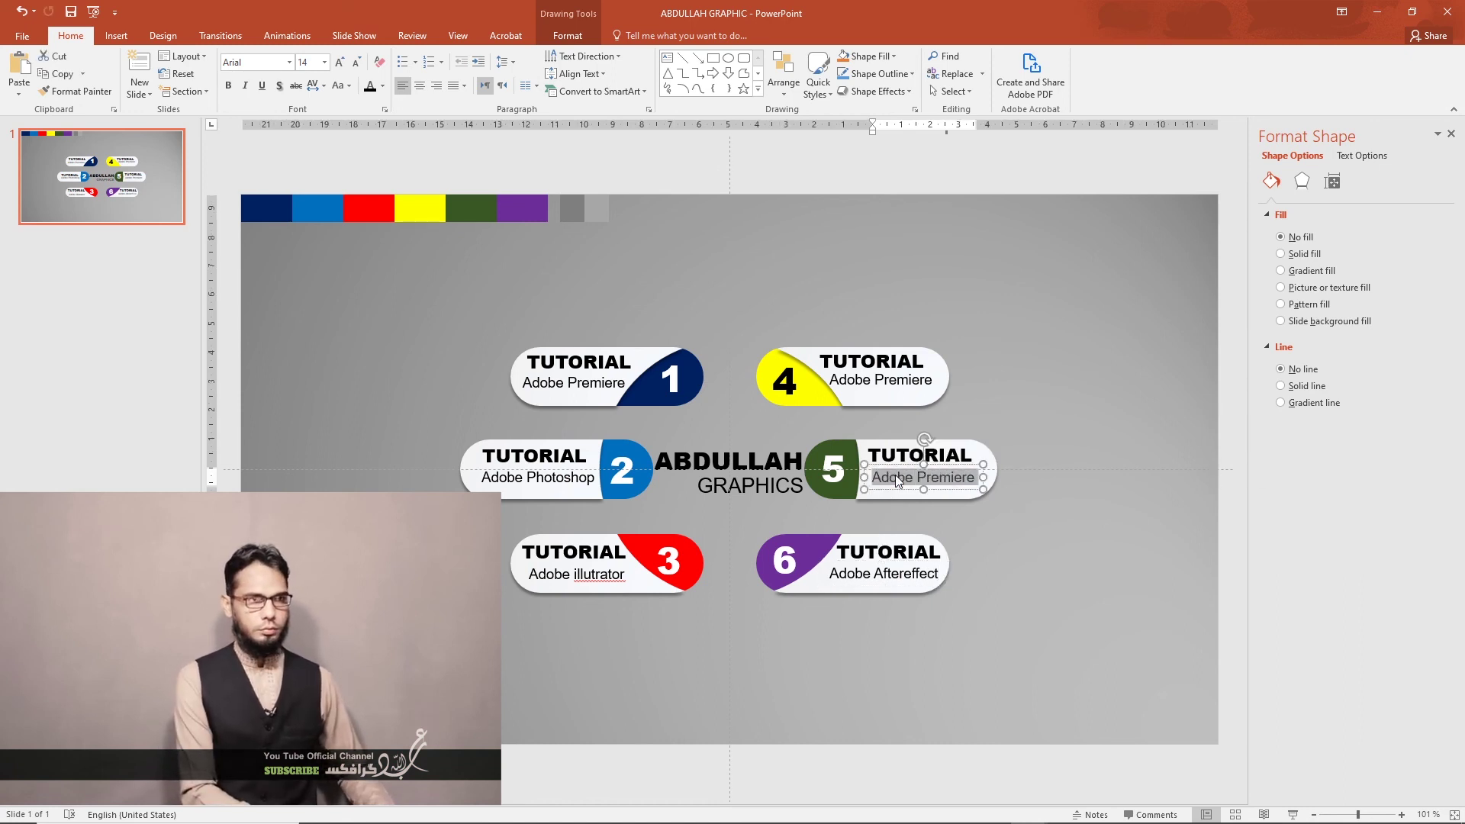
{"action": "type", "text": "Cor"}
{"action": "type", "text": "Drae"}
{"action": "key", "text": "BackSpace"}
{"action": "type", "text": "w"}
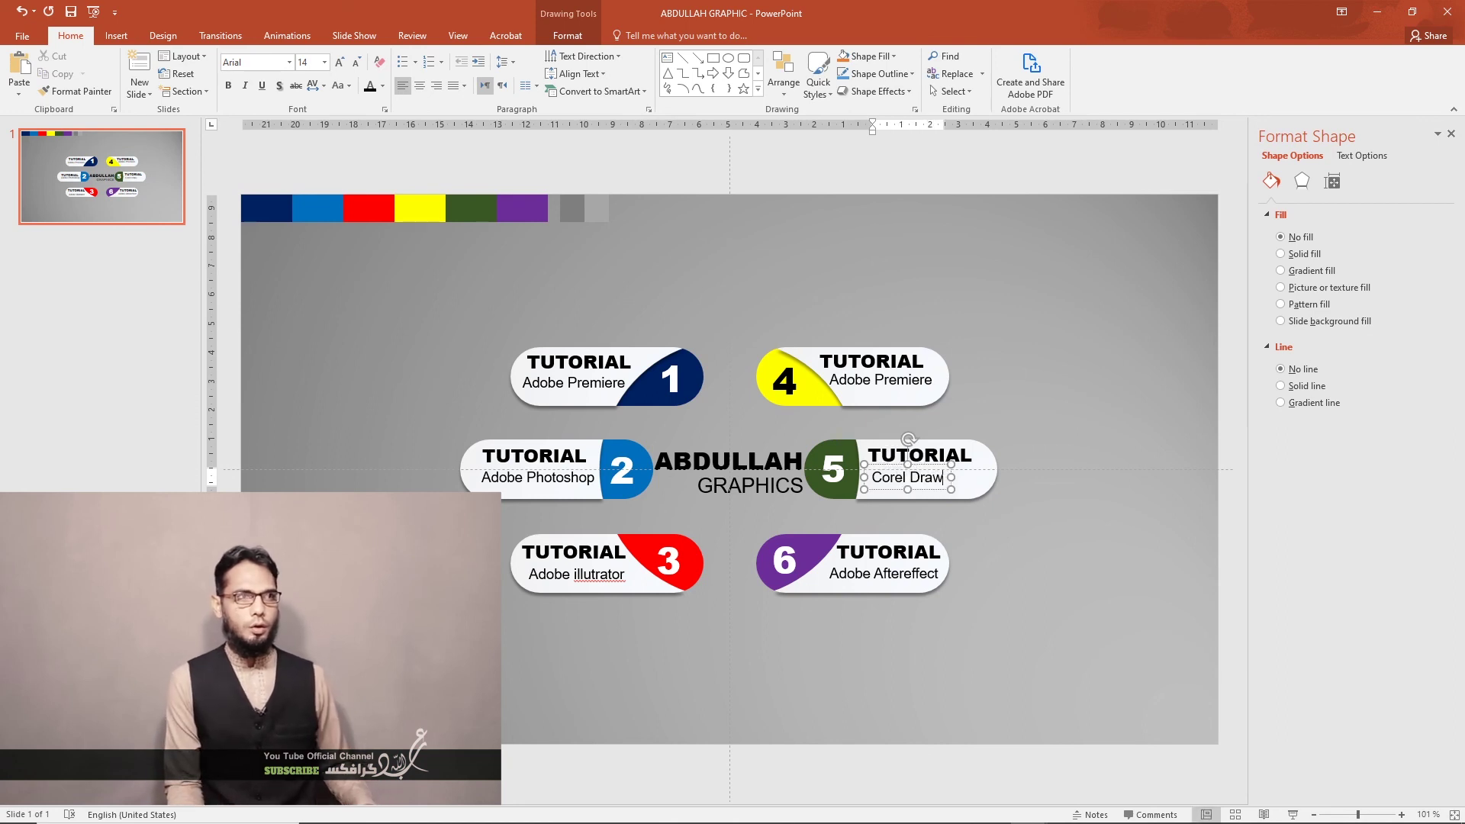
Rename pill 4's subtitle to Ms Office and nudge that label into place
{"action": "triple_click", "coordinate": [870, 385]}
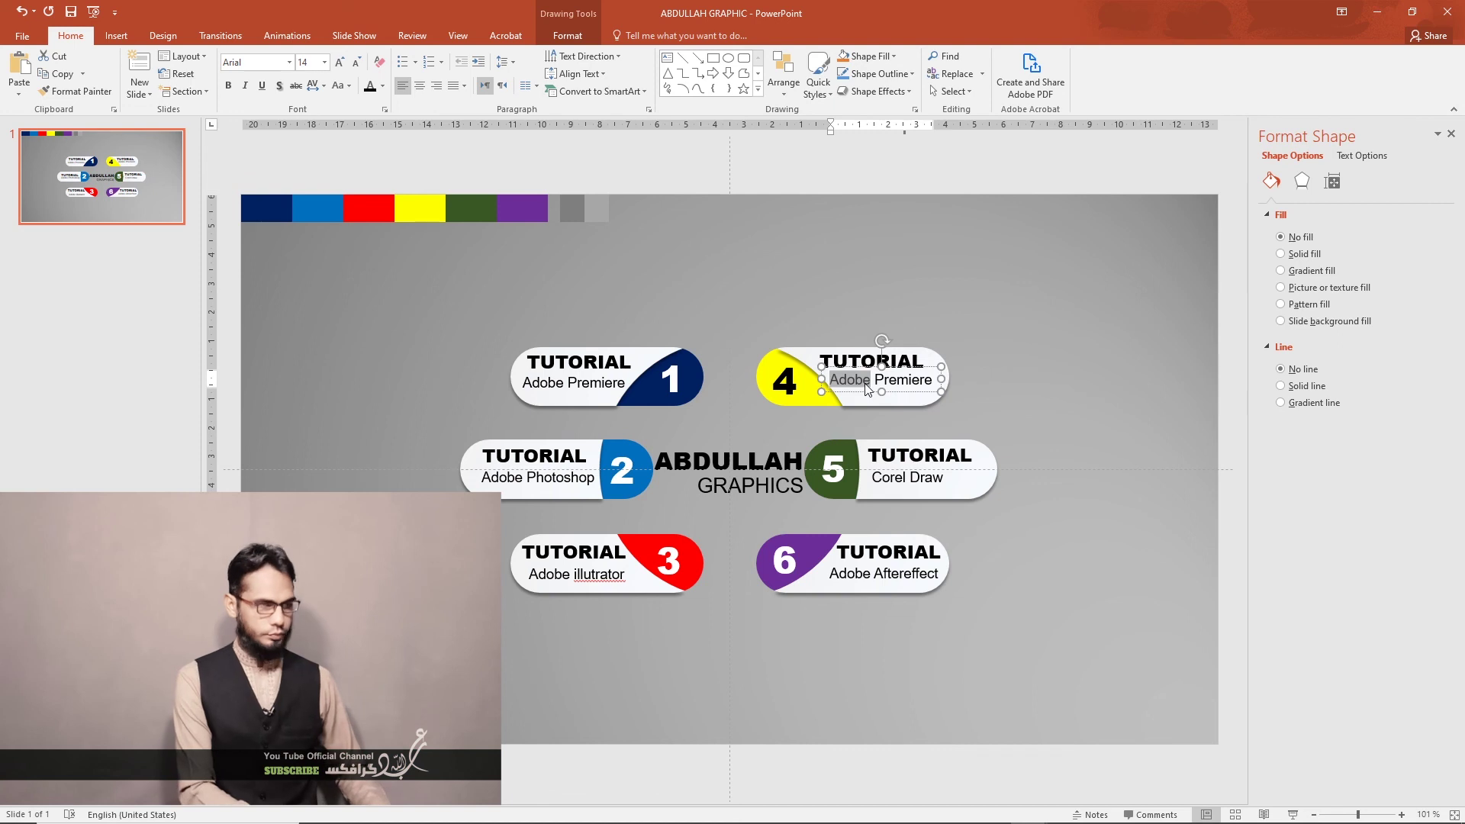
{"action": "type", "text": "Ms Office"}
{"action": "left_click", "coordinate": [867, 313]}
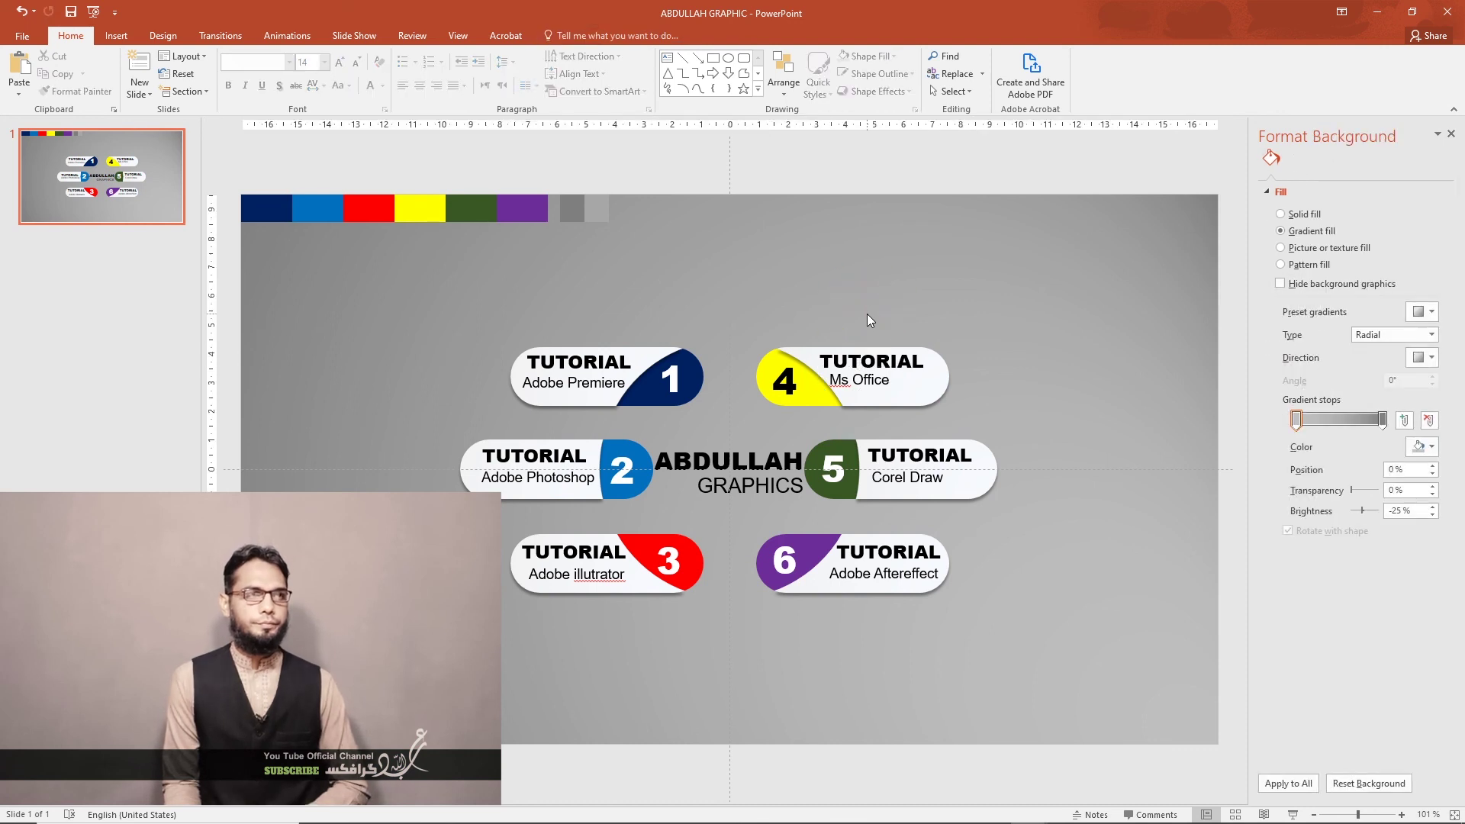
{"action": "left_click", "coordinate": [870, 379]}
{"action": "left_click_drag", "start_coordinate": [840, 367], "coordinate": [844, 368]}
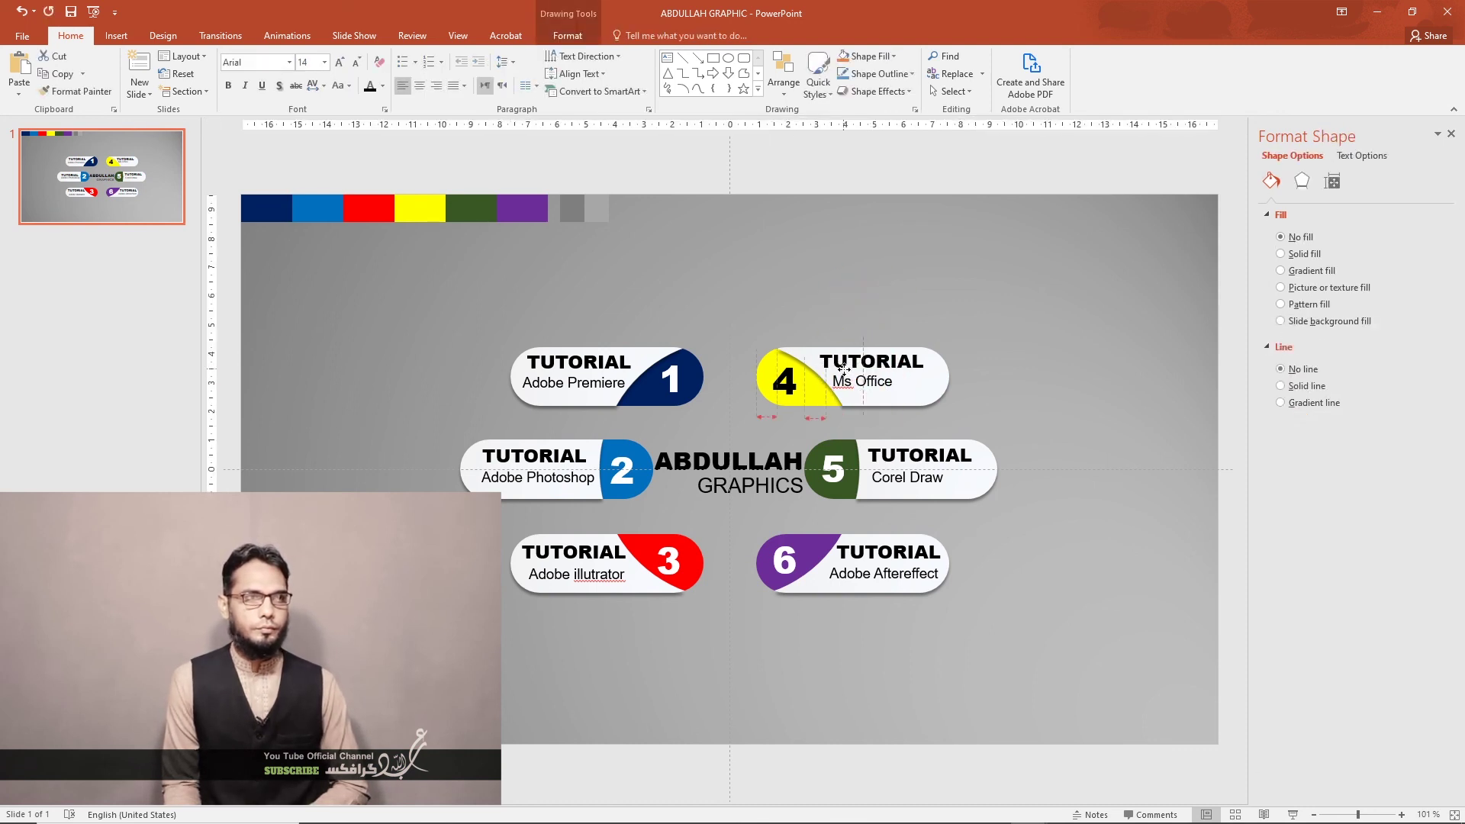
{"action": "left_click", "coordinate": [850, 299]}
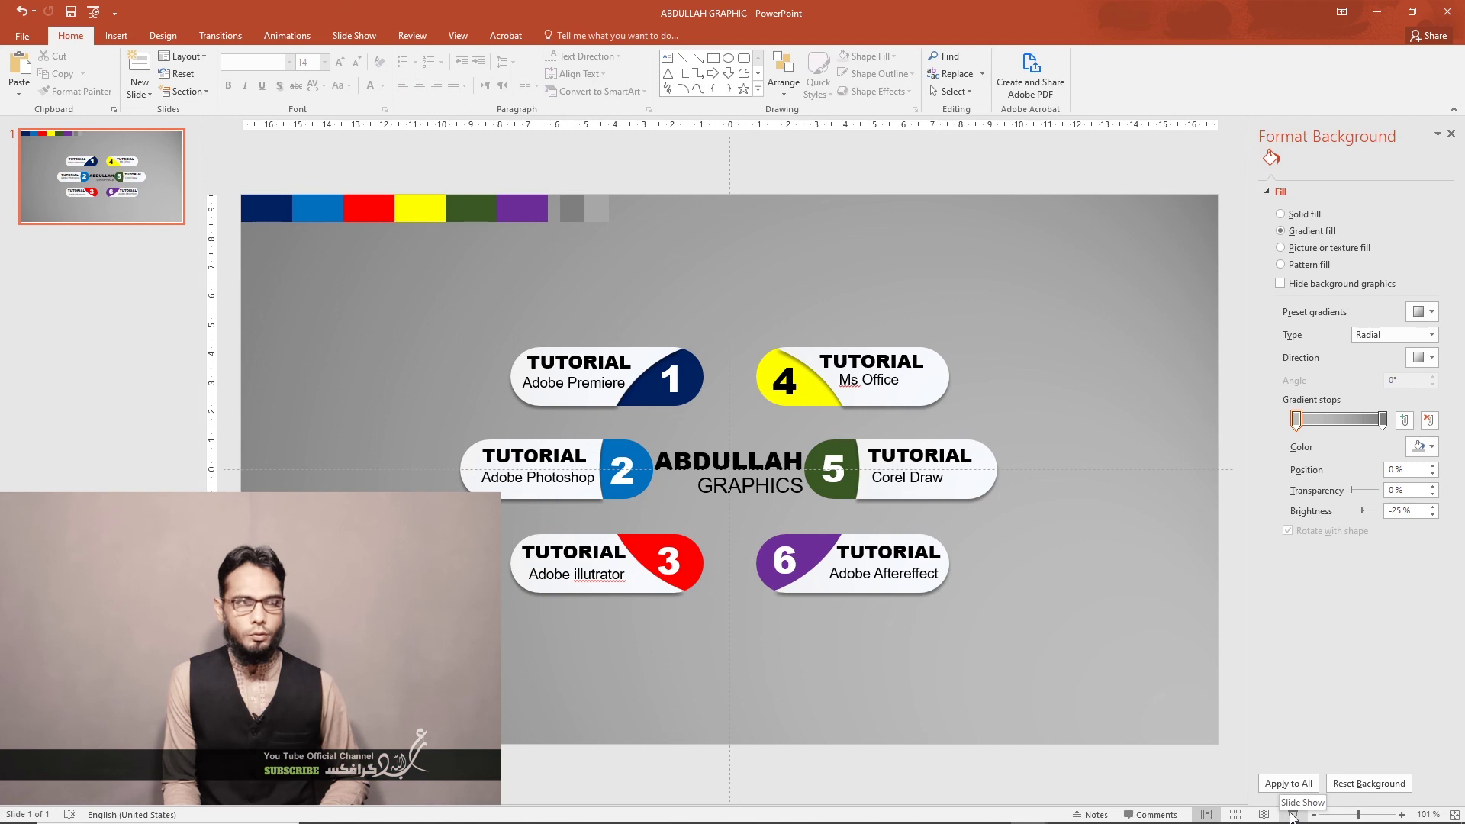
{"action": "left_click", "coordinate": [1292, 816]}
Play the finished slide full-screen from the status-bar Slide Show button
{"action": "left_click", "coordinate": [1292, 815]}
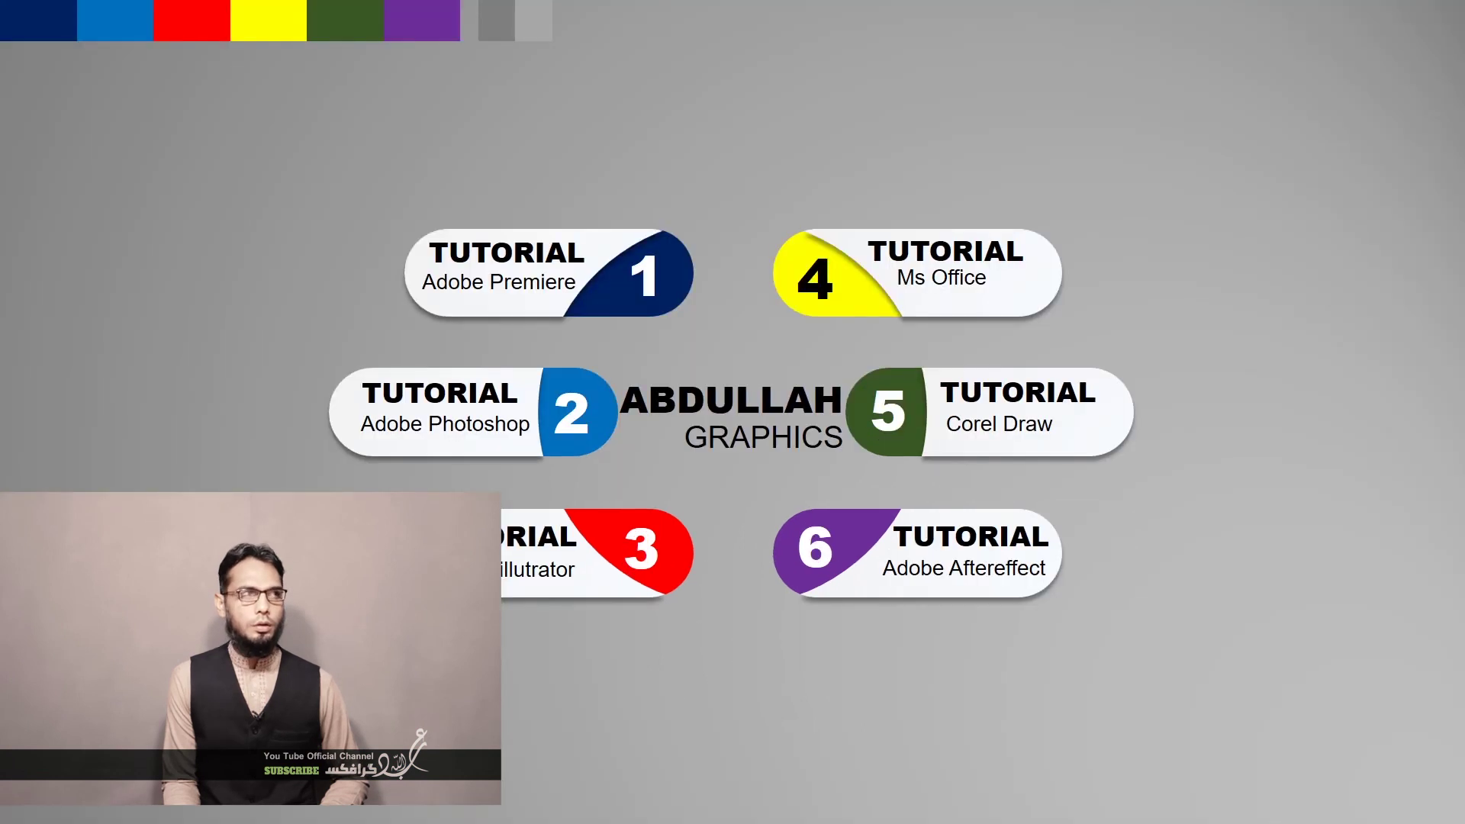